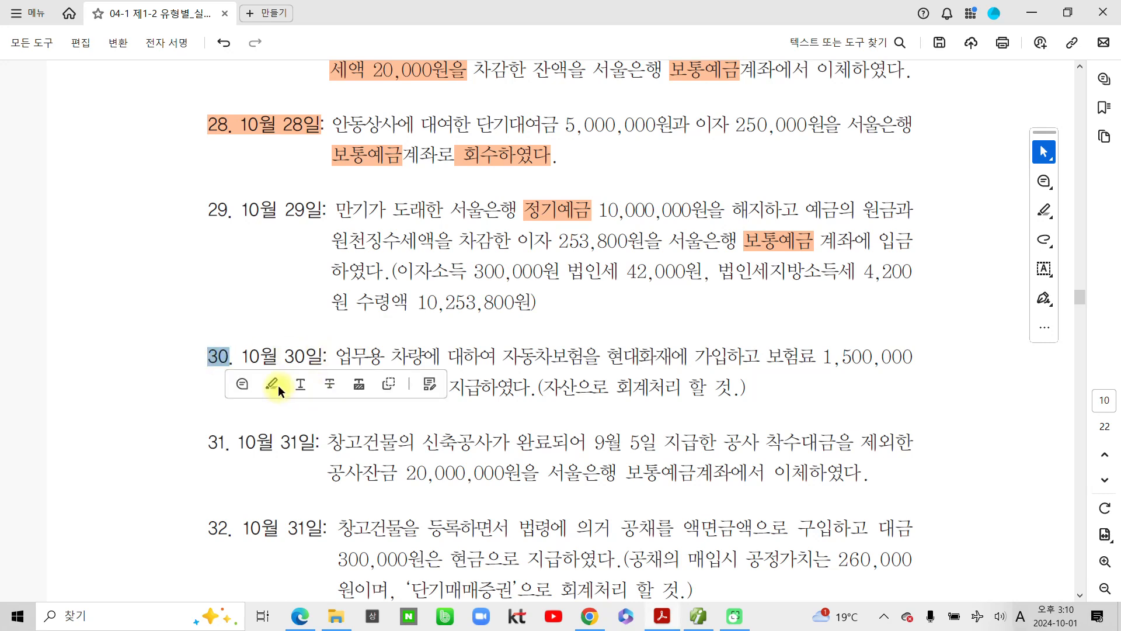
- Highlight the item number 30 and the words 현금 and 자산으 in the October 30 car insurance question
{"action": "left_click", "coordinate": [278, 384]}
{"action": "scroll", "coordinate": [278, 368], "scroll_direction": "down", "scroll_amount": 1}
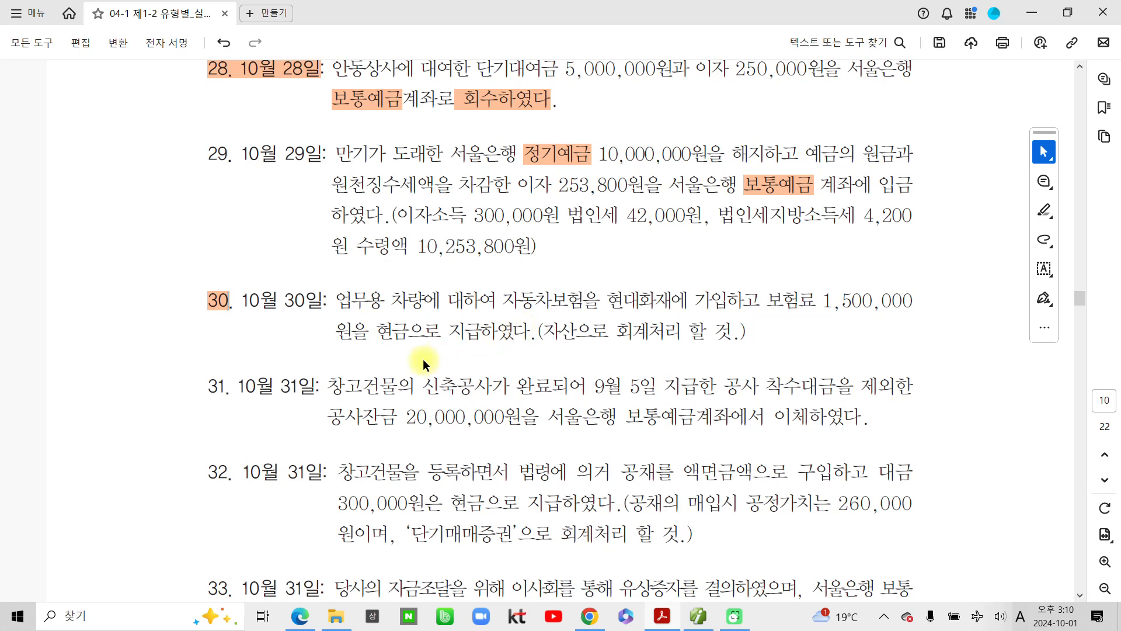
{"action": "left_click_drag", "start_coordinate": [375, 336], "coordinate": [410, 334]}
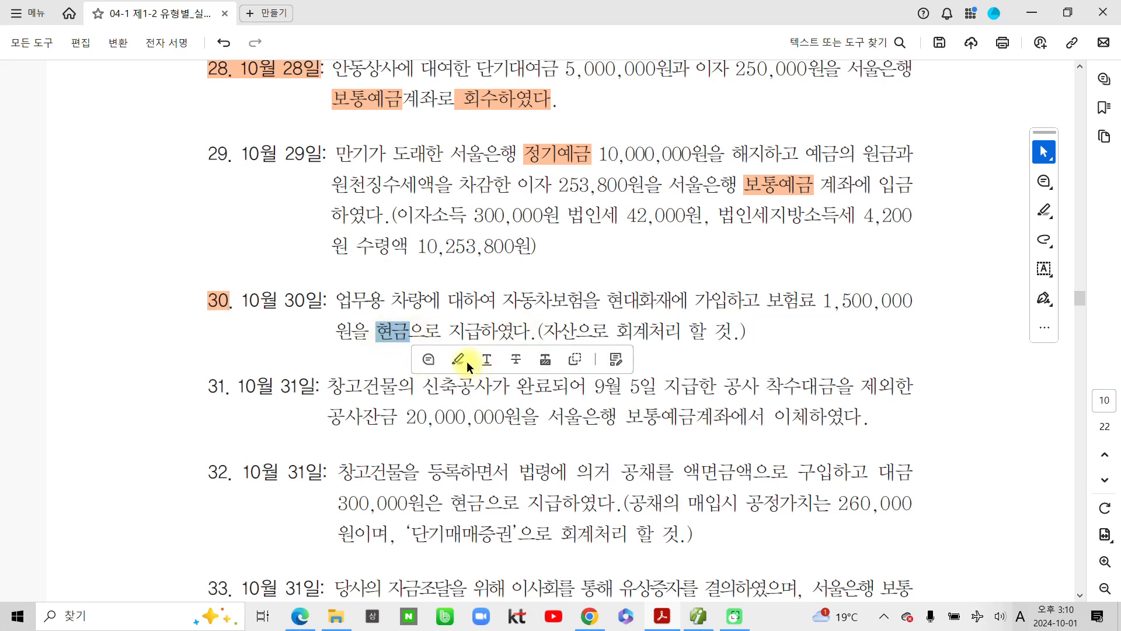
{"action": "left_click", "coordinate": [466, 359]}
{"action": "left_click_drag", "start_coordinate": [545, 333], "coordinate": [594, 333]}
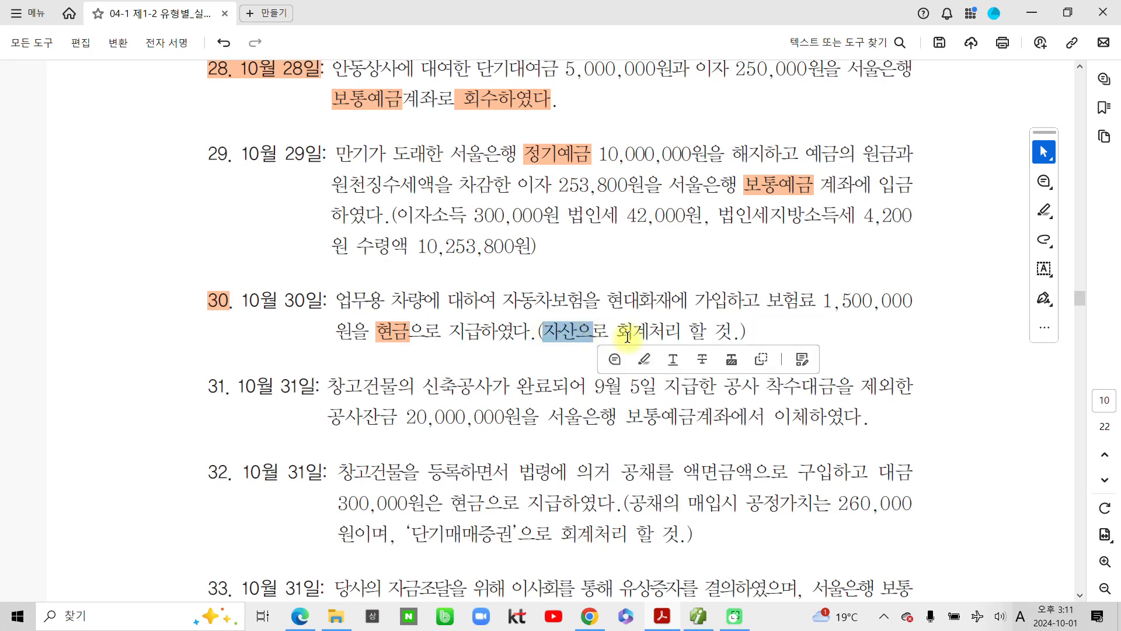
{"action": "left_click", "coordinate": [644, 362]}
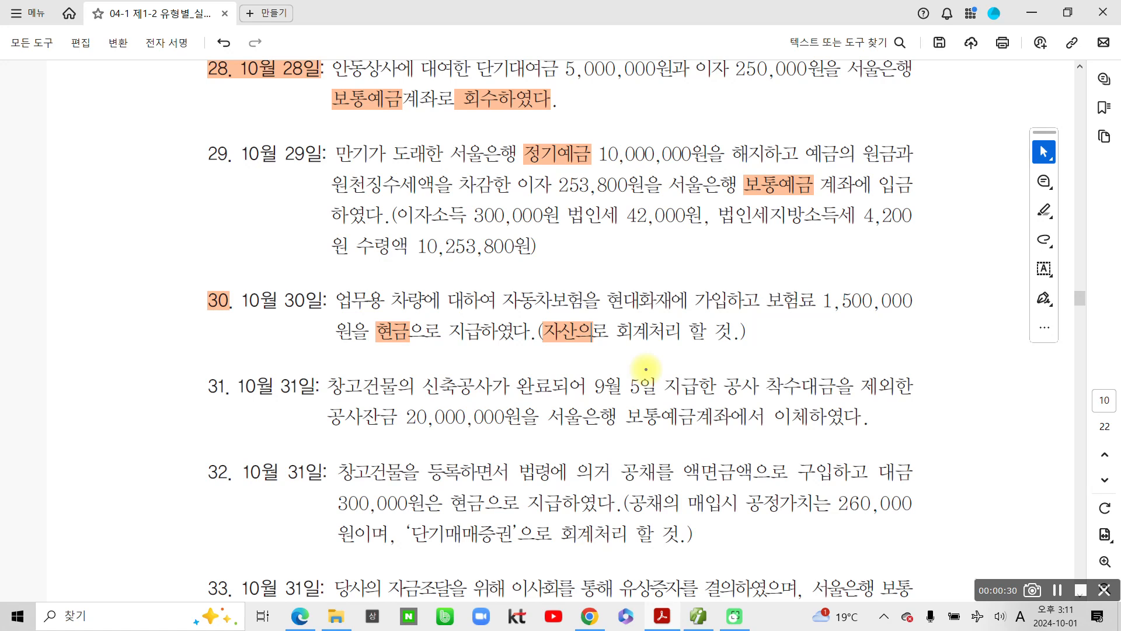
- Temporarily mark up item 30 by circling 보험료 1,500,000 and linking the circled 자산 by arrow to a handwritten 선급비용
{"action": "mouse_move", "coordinate": [753, 281]}
{"action": "left_mouse_down"}
{"action": "mouse_move", "coordinate": [752, 299]}
{"action": "mouse_move", "coordinate": [830, 345]}
{"action": "mouse_move", "coordinate": [905, 274]}
{"action": "mouse_move", "coordinate": [755, 281]}
{"action": "left_mouse_up"}
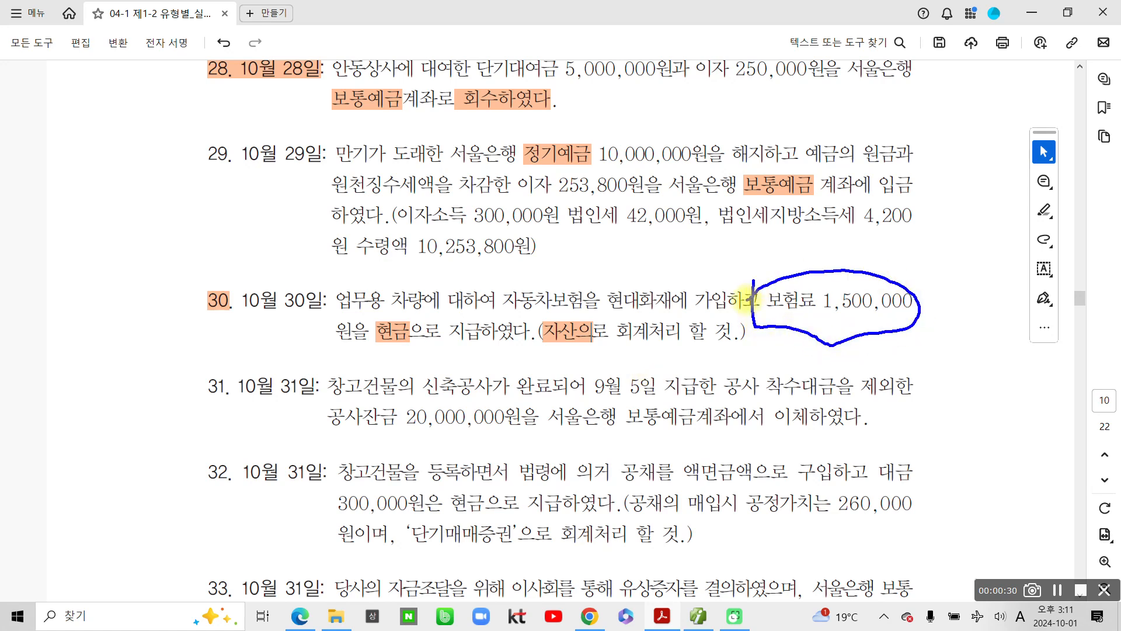
{"action": "left_click_drag", "start_coordinate": [759, 338], "coordinate": [734, 379]}
{"action": "mouse_move", "coordinate": [754, 350]}
{"action": "left_mouse_down"}
{"action": "mouse_move", "coordinate": [765, 377]}
{"action": "mouse_move", "coordinate": [786, 350]}
{"action": "mouse_move", "coordinate": [780, 393]}
{"action": "left_mouse_up"}
{"action": "mouse_move", "coordinate": [801, 338]}
{"action": "left_mouse_down"}
{"action": "mouse_move", "coordinate": [790, 369]}
{"action": "mouse_move", "coordinate": [845, 365]}
{"action": "mouse_move", "coordinate": [818, 386]}
{"action": "left_mouse_up"}
{"action": "mouse_move", "coordinate": [852, 350]}
{"action": "left_mouse_down"}
{"action": "mouse_move", "coordinate": [852, 397]}
{"action": "mouse_move", "coordinate": [871, 401]}
{"action": "left_mouse_up"}
{"action": "mouse_move", "coordinate": [852, 383]}
{"action": "left_mouse_down"}
{"action": "mouse_move", "coordinate": [876, 381]}
{"action": "mouse_move", "coordinate": [881, 424]}
{"action": "left_mouse_up"}
{"action": "mouse_move", "coordinate": [917, 340]}
{"action": "left_mouse_down"}
{"action": "mouse_move", "coordinate": [904, 362]}
{"action": "mouse_move", "coordinate": [943, 380]}
{"action": "mouse_move", "coordinate": [925, 416]}
{"action": "mouse_move", "coordinate": [910, 403]}
{"action": "left_mouse_up"}
{"action": "left_click_drag", "start_coordinate": [589, 362], "coordinate": [715, 376]}
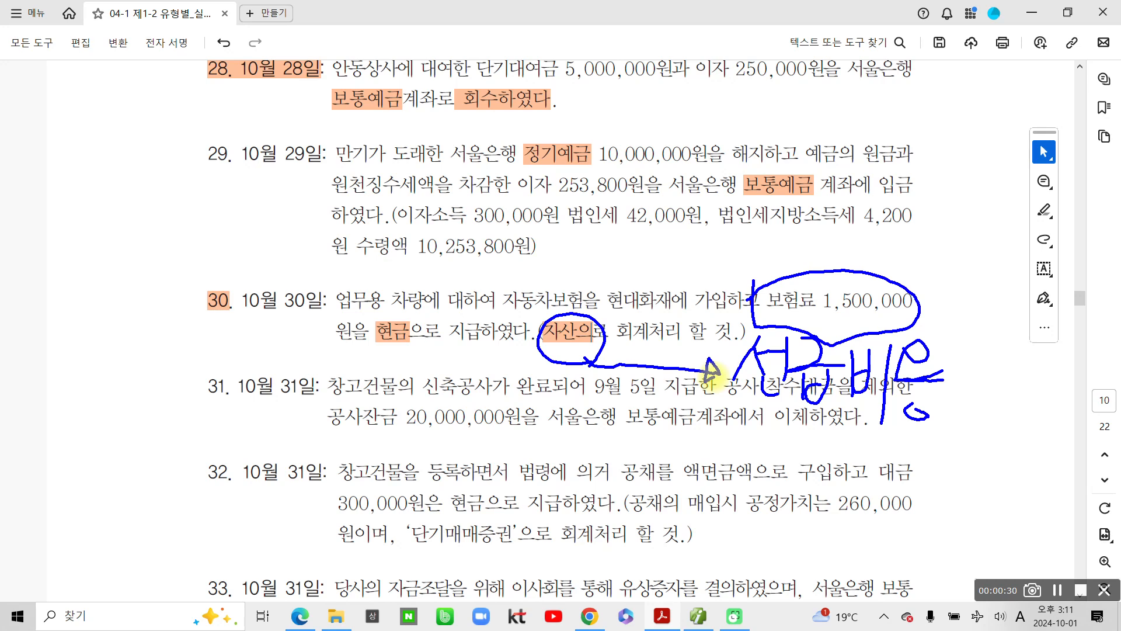
{"action": "key", "text": "Escape"}
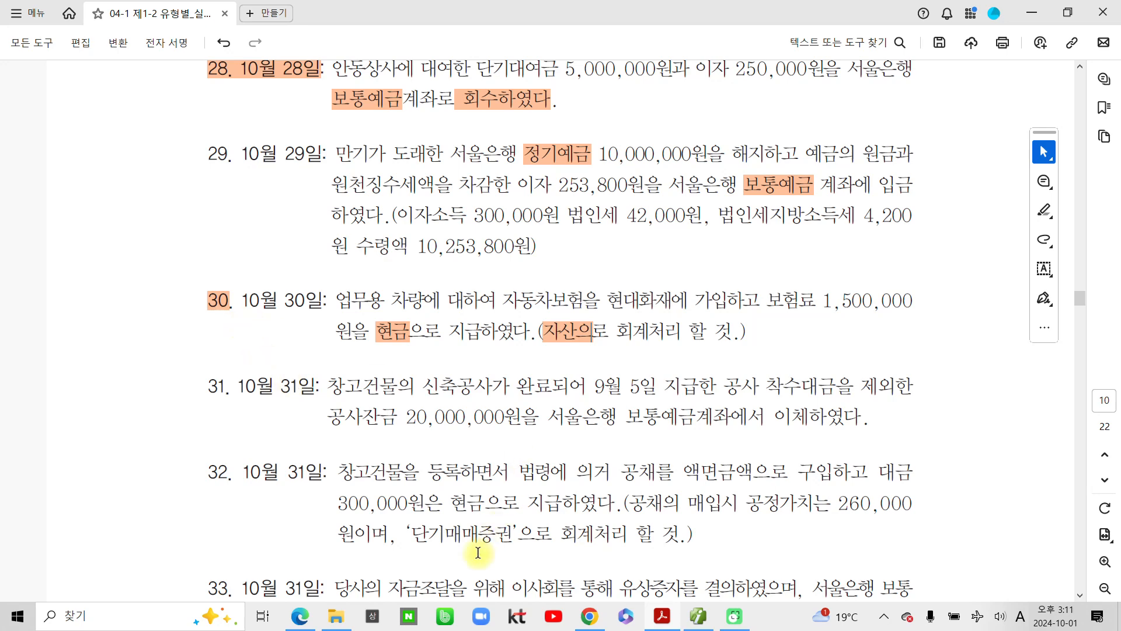
- Switch to the accounting program and load the general voucher entries (일반전표입력) for October 30
{"action": "left_click", "coordinate": [701, 618]}
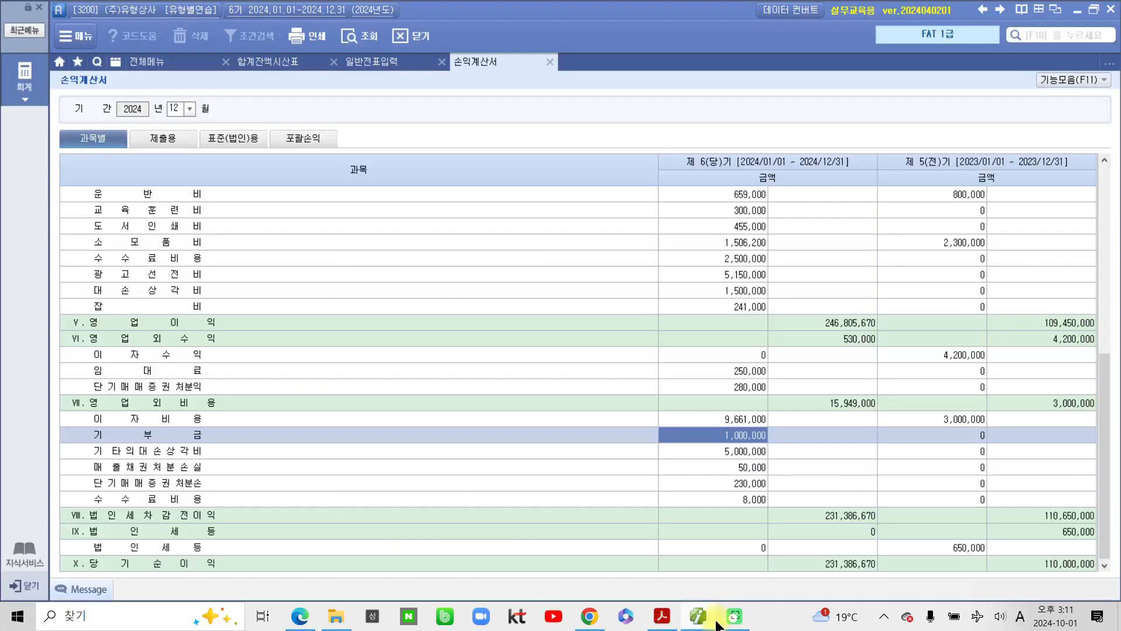
{"action": "left_click", "coordinate": [372, 64]}
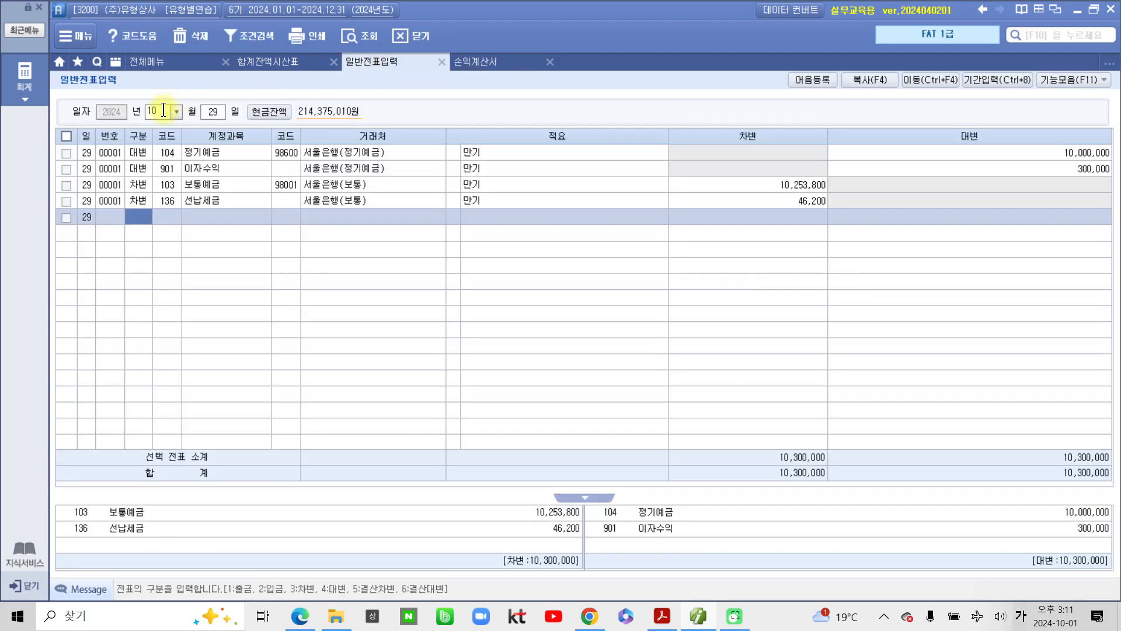
{"action": "left_click", "coordinate": [214, 111]}
{"action": "type", "text": "30"}
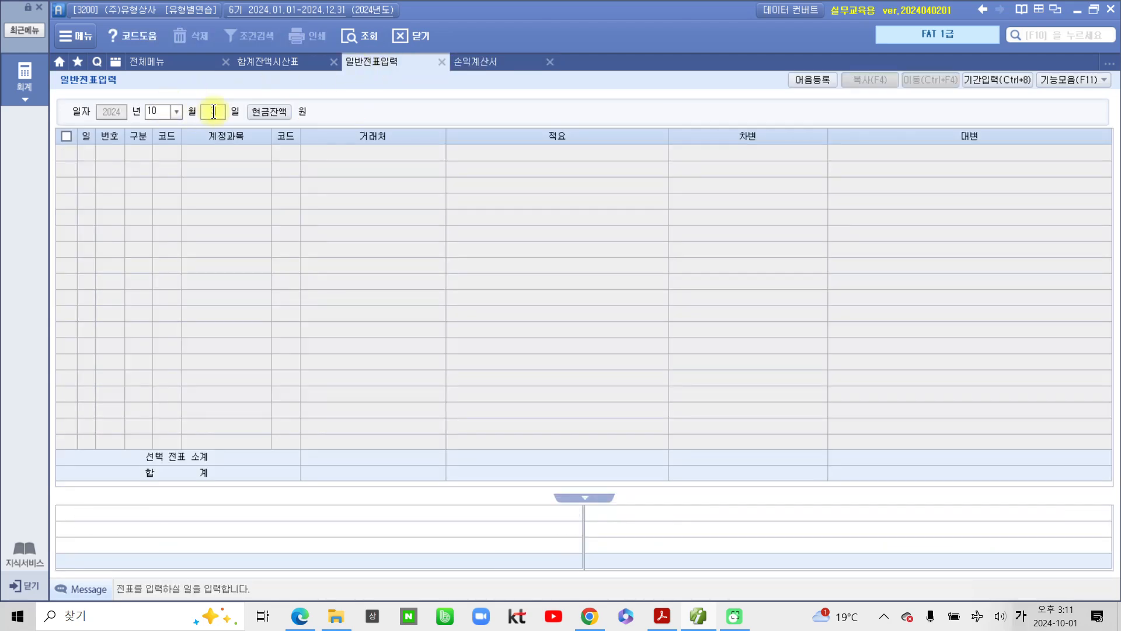
{"action": "key", "text": "Return"}
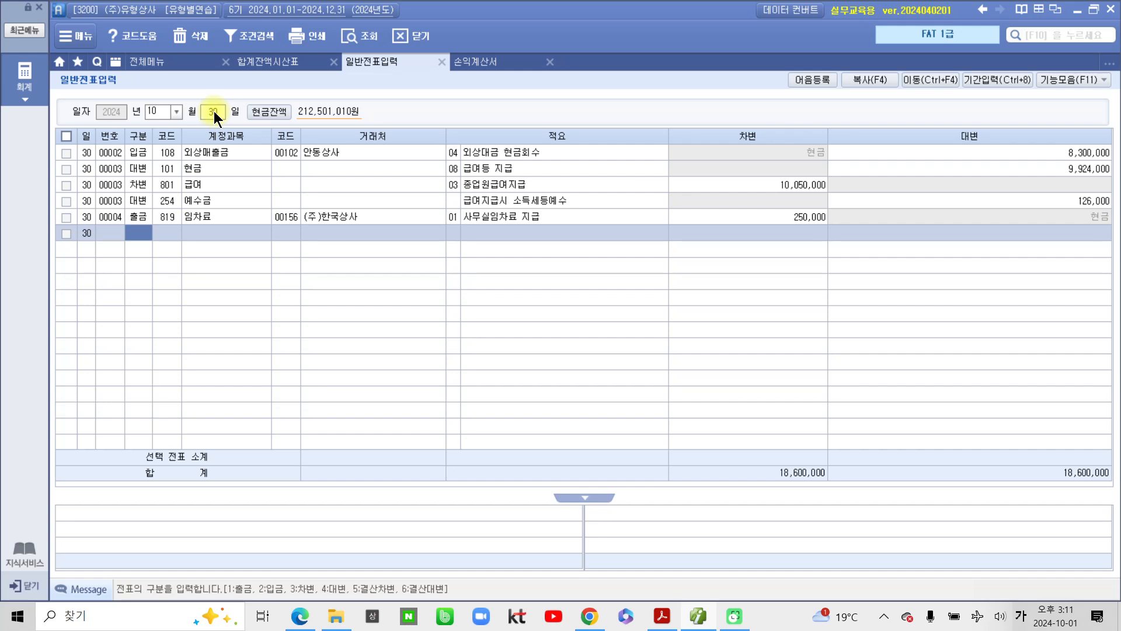
- Start a cash payment (출금) voucher line on October 30 with account 133 선급비용
{"action": "type", "text": "1"}
{"action": "key", "text": "Return"}
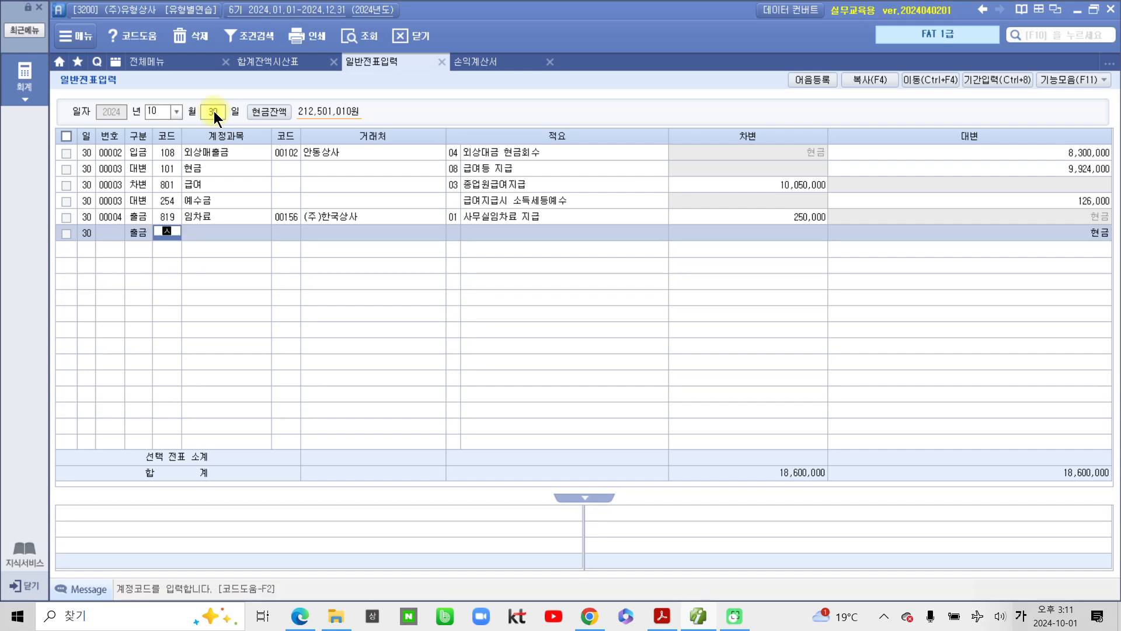
{"action": "type", "text": "선급"}
{"action": "key", "text": "Return"}
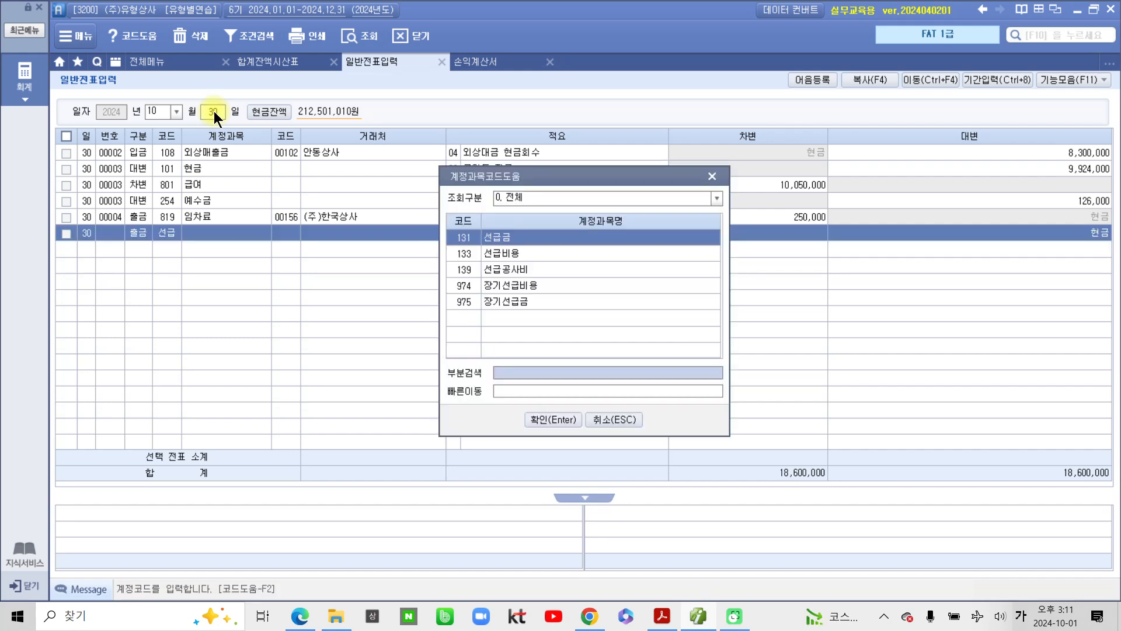
{"action": "key", "text": "Down"}
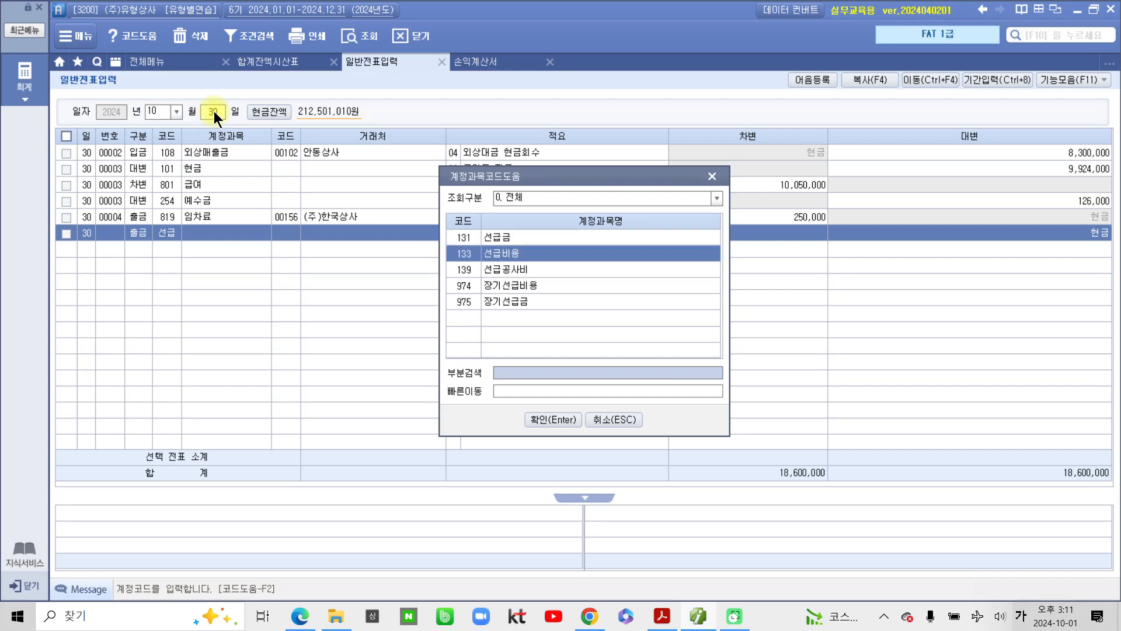
{"action": "key", "text": "Return"}
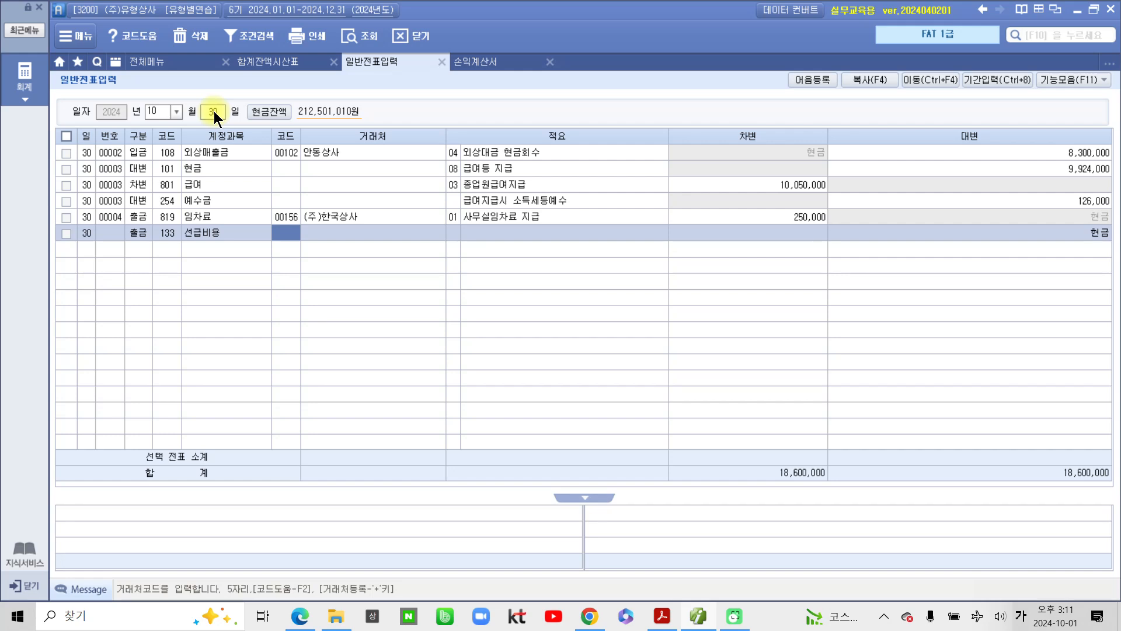
- Complete the 선급비용 line with no trading partner, the description 보험료 and a debit amount of 1,500,000
{"action": "key", "text": "Return"}
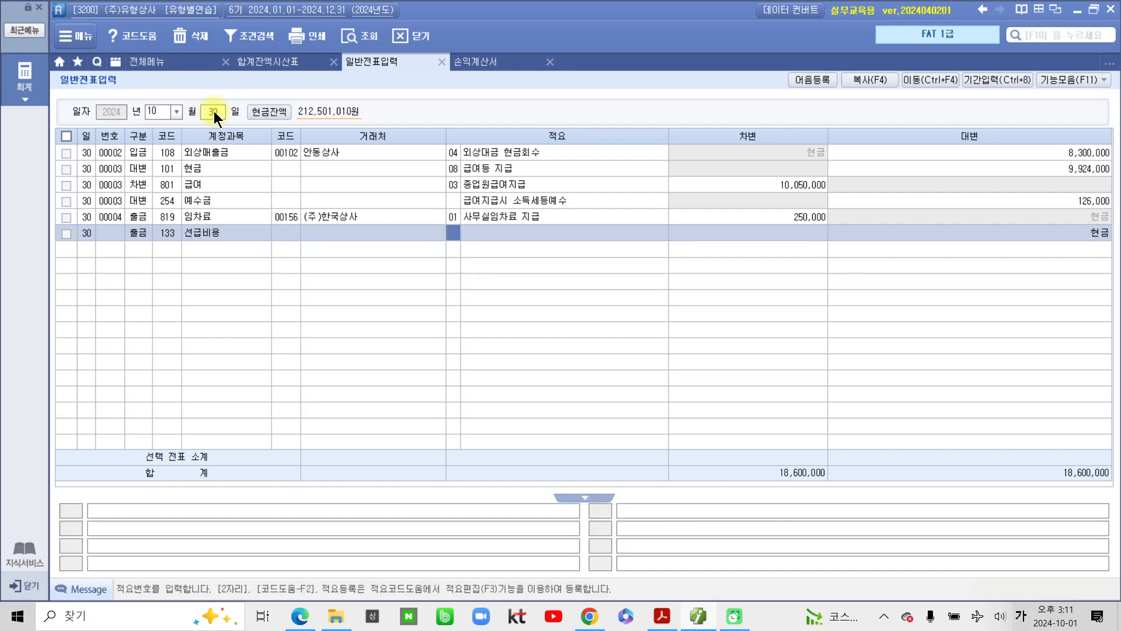
{"action": "key", "text": "Return"}
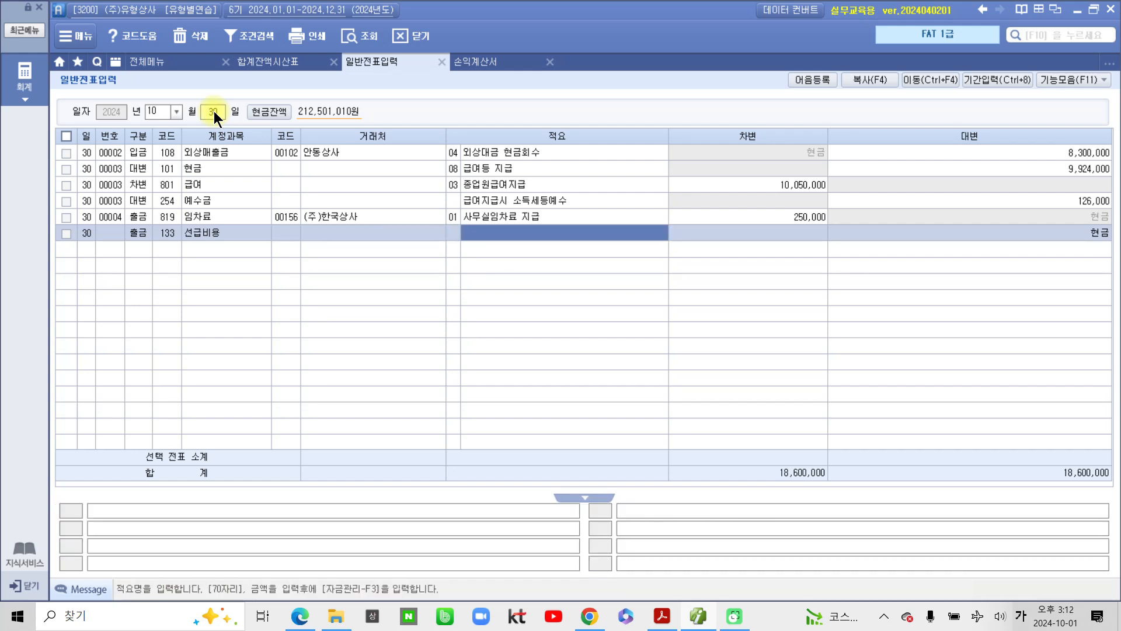
{"action": "type", "text": "보험료"}
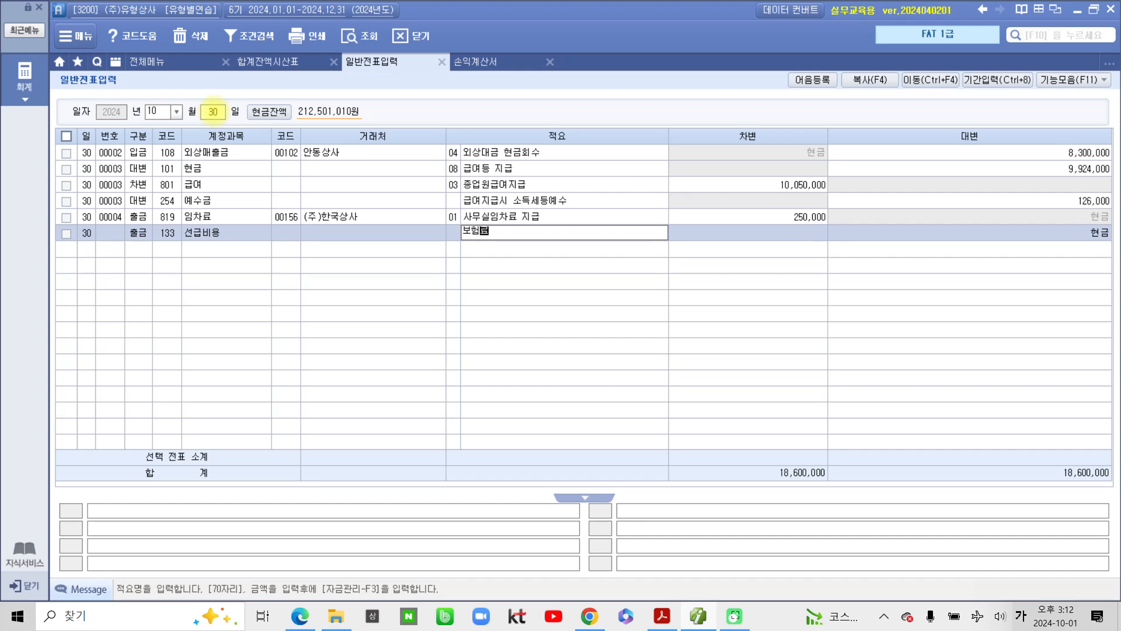
{"action": "key", "text": "Return"}
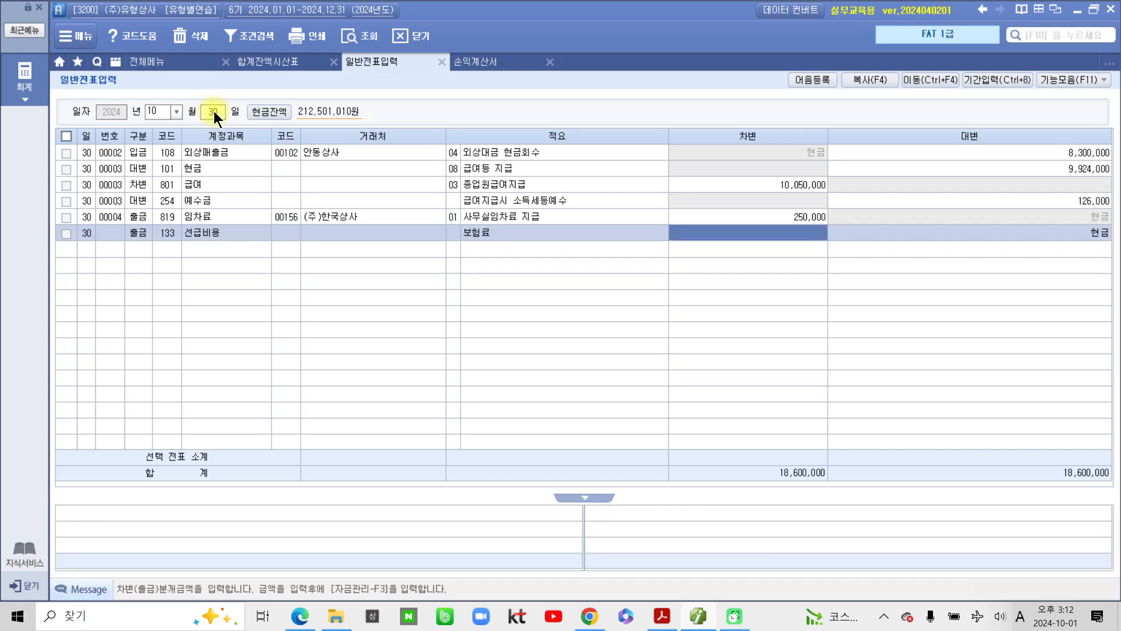
{"action": "type", "text": "1,500,"}
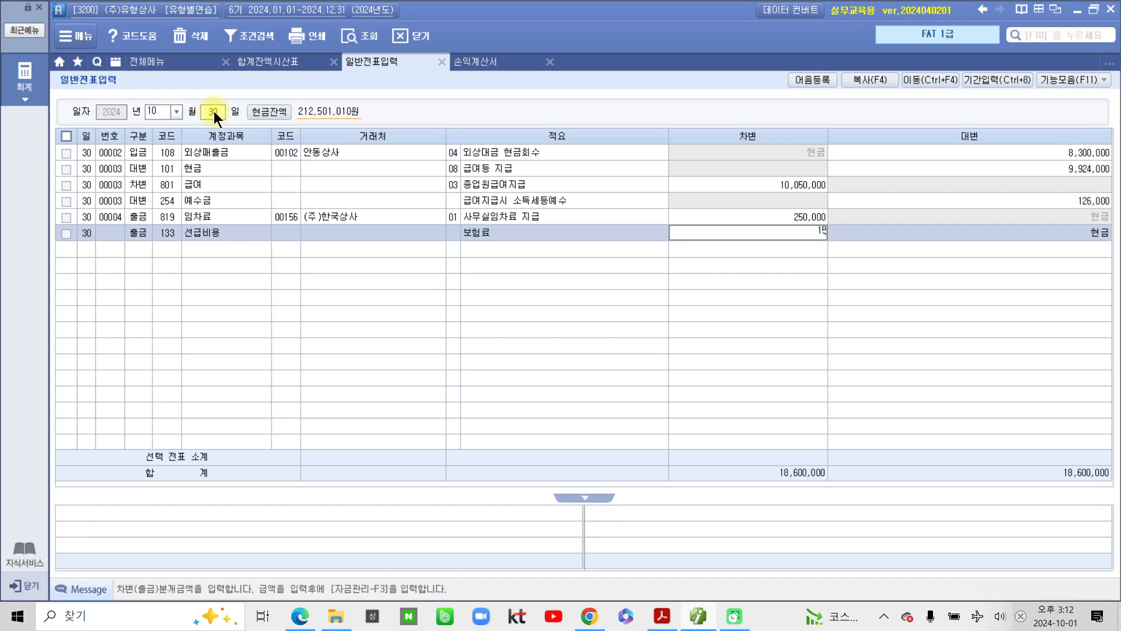
{"action": "type", "text": "000"}
{"action": "key", "text": "Return"}
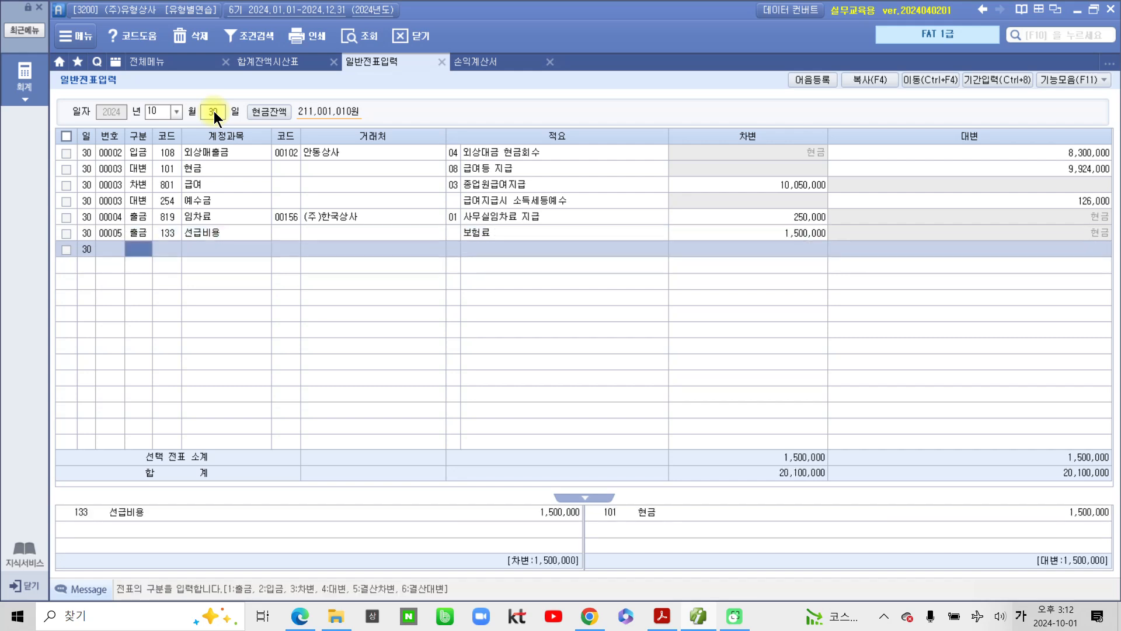
{"action": "left_click", "coordinate": [752, 238]}
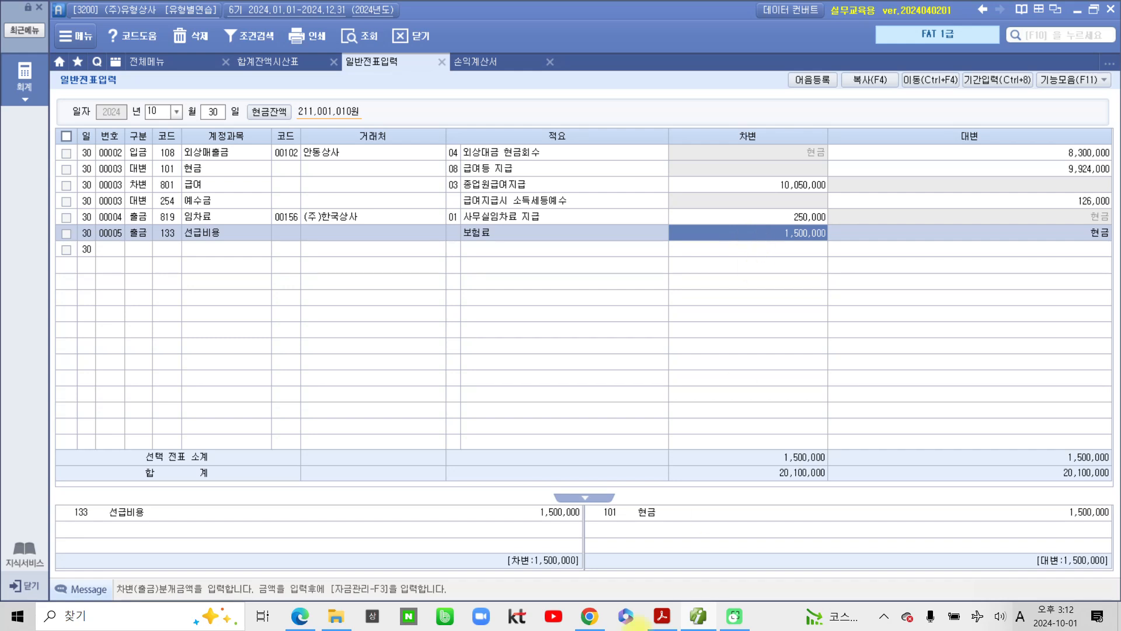
- Switch to the PDF and temporarily mark up item 31's warehouse, September 5 down payment and 20,000,000 balance, with a handwritten 건설중인자산
{"action": "left_click", "coordinate": [662, 616]}
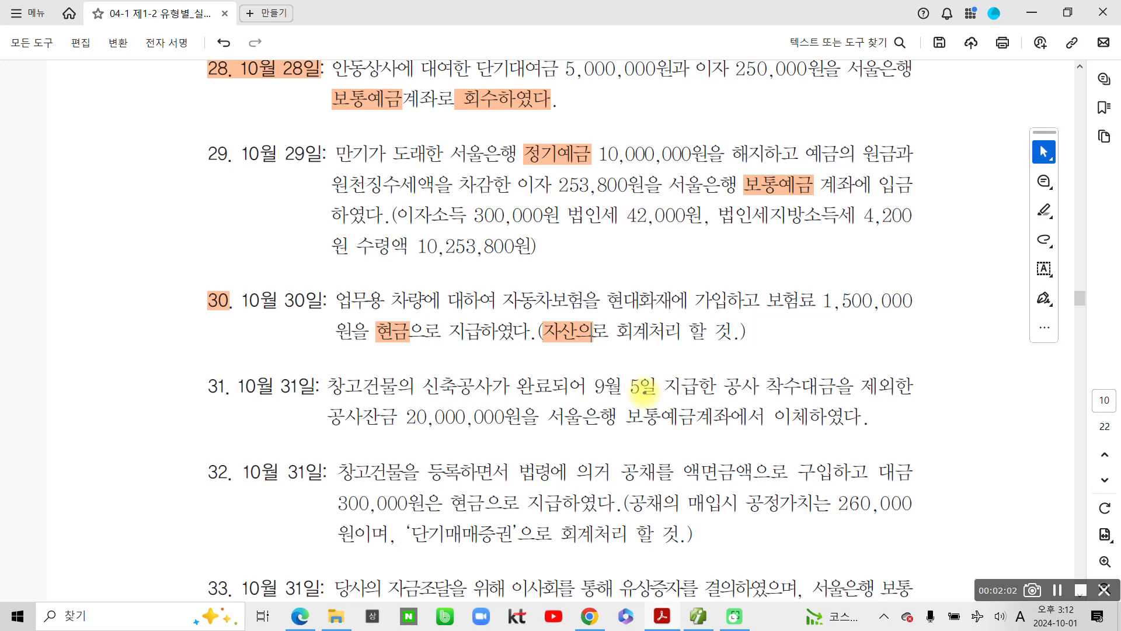
{"action": "mouse_move", "coordinate": [585, 373]}
{"action": "left_mouse_down"}
{"action": "mouse_move", "coordinate": [602, 403]}
{"action": "mouse_move", "coordinate": [902, 390]}
{"action": "mouse_move", "coordinate": [772, 367]}
{"action": "mouse_move", "coordinate": [578, 366]}
{"action": "left_mouse_up"}
{"action": "mouse_move", "coordinate": [335, 406]}
{"action": "left_mouse_down"}
{"action": "mouse_move", "coordinate": [325, 435]}
{"action": "mouse_move", "coordinate": [528, 439]}
{"action": "mouse_move", "coordinate": [353, 404]}
{"action": "mouse_move", "coordinate": [332, 425]}
{"action": "left_mouse_up"}
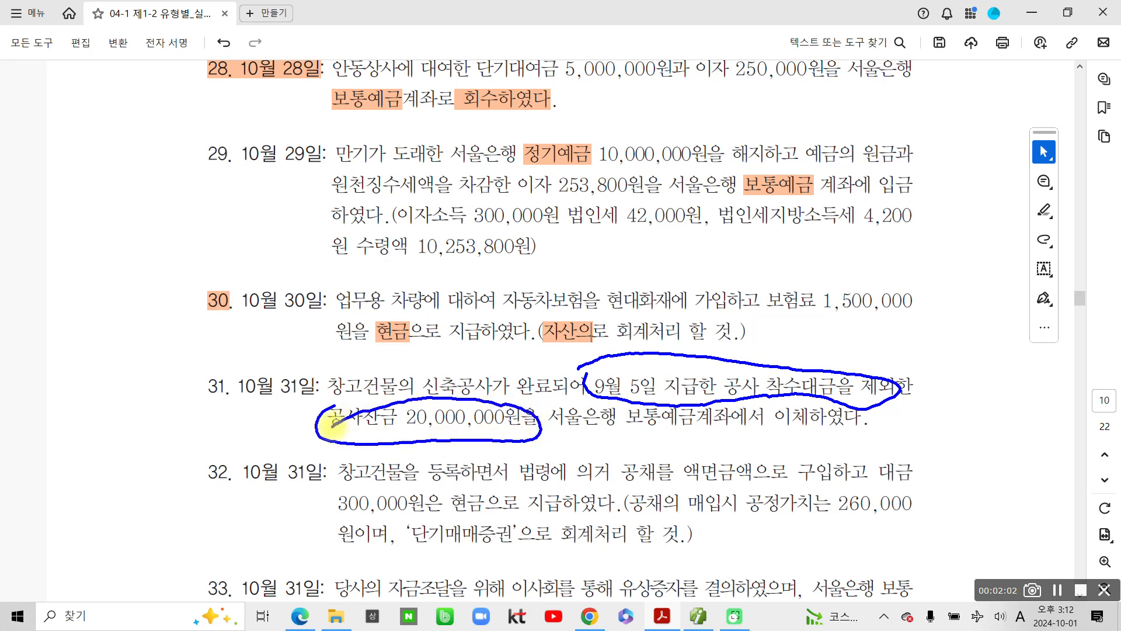
{"action": "mouse_move", "coordinate": [511, 347]}
{"action": "left_mouse_down"}
{"action": "mouse_move", "coordinate": [515, 377]}
{"action": "mouse_move", "coordinate": [537, 357]}
{"action": "mouse_move", "coordinate": [513, 366]}
{"action": "left_mouse_up"}
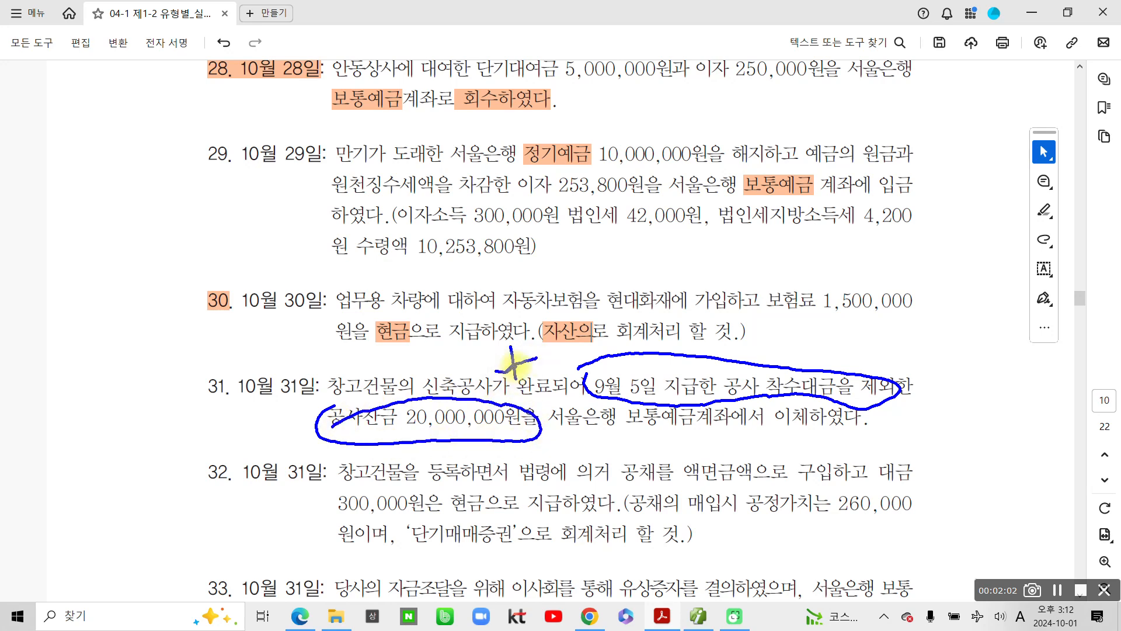
{"action": "mouse_move", "coordinate": [322, 365]}
{"action": "left_mouse_down"}
{"action": "mouse_move", "coordinate": [319, 389]}
{"action": "mouse_move", "coordinate": [409, 399]}
{"action": "mouse_move", "coordinate": [279, 366]}
{"action": "left_mouse_up"}
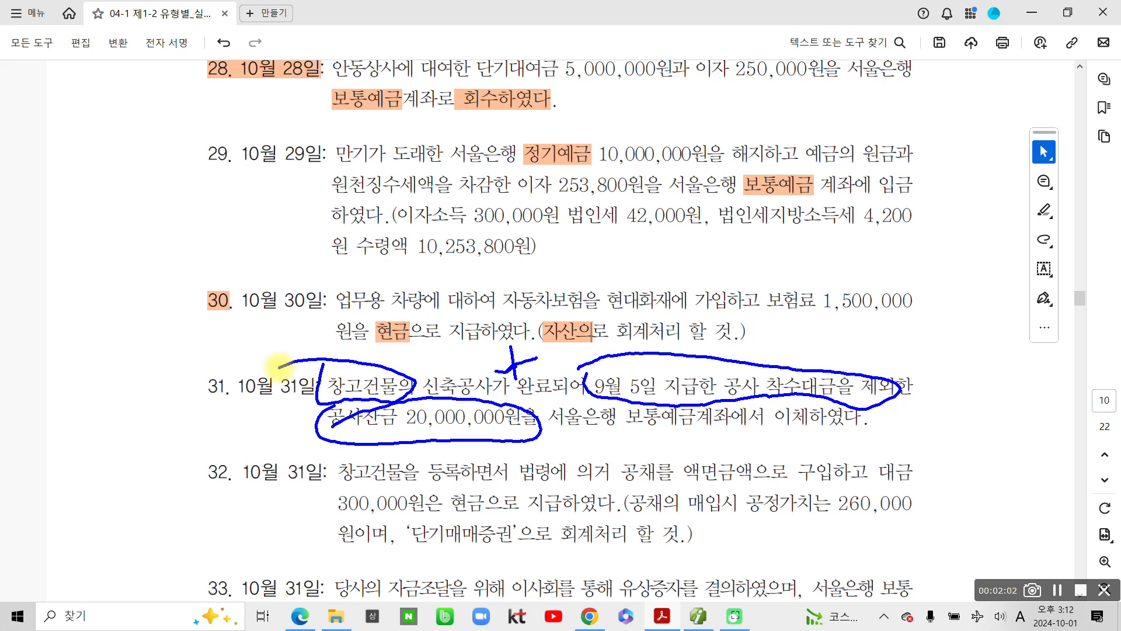
{"action": "left_click_drag", "start_coordinate": [808, 344], "coordinate": [837, 347]}
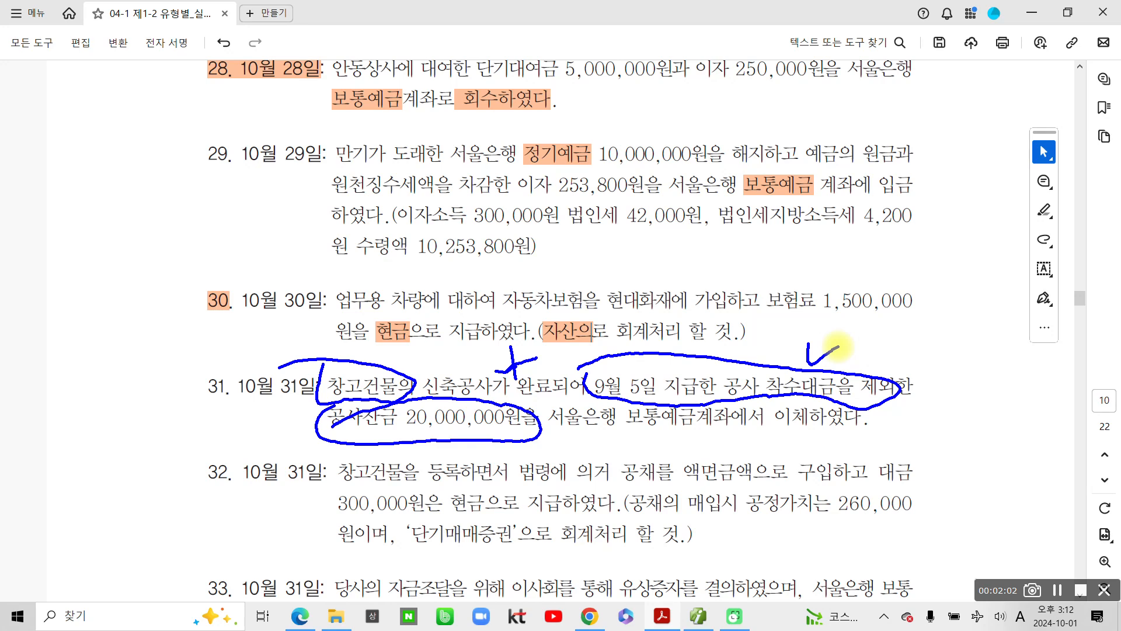
{"action": "mouse_move", "coordinate": [839, 347]}
{"action": "left_mouse_down"}
{"action": "mouse_move", "coordinate": [885, 345]}
{"action": "mouse_move", "coordinate": [906, 327]}
{"action": "mouse_move", "coordinate": [938, 365]}
{"action": "mouse_move", "coordinate": [935, 380]}
{"action": "mouse_move", "coordinate": [964, 336]}
{"action": "mouse_move", "coordinate": [976, 353]}
{"action": "mouse_move", "coordinate": [970, 391]}
{"action": "mouse_move", "coordinate": [993, 350]}
{"action": "mouse_move", "coordinate": [1016, 395]}
{"action": "mouse_move", "coordinate": [970, 433]}
{"action": "mouse_move", "coordinate": [993, 449]}
{"action": "mouse_move", "coordinate": [1017, 420]}
{"action": "mouse_move", "coordinate": [1049, 468]}
{"action": "mouse_move", "coordinate": [1045, 505]}
{"action": "mouse_move", "coordinate": [854, 369]}
{"action": "mouse_move", "coordinate": [1076, 461]}
{"action": "mouse_move", "coordinate": [1068, 470]}
{"action": "left_mouse_up"}
{"action": "left_click_drag", "start_coordinate": [629, 357], "coordinate": [641, 425]}
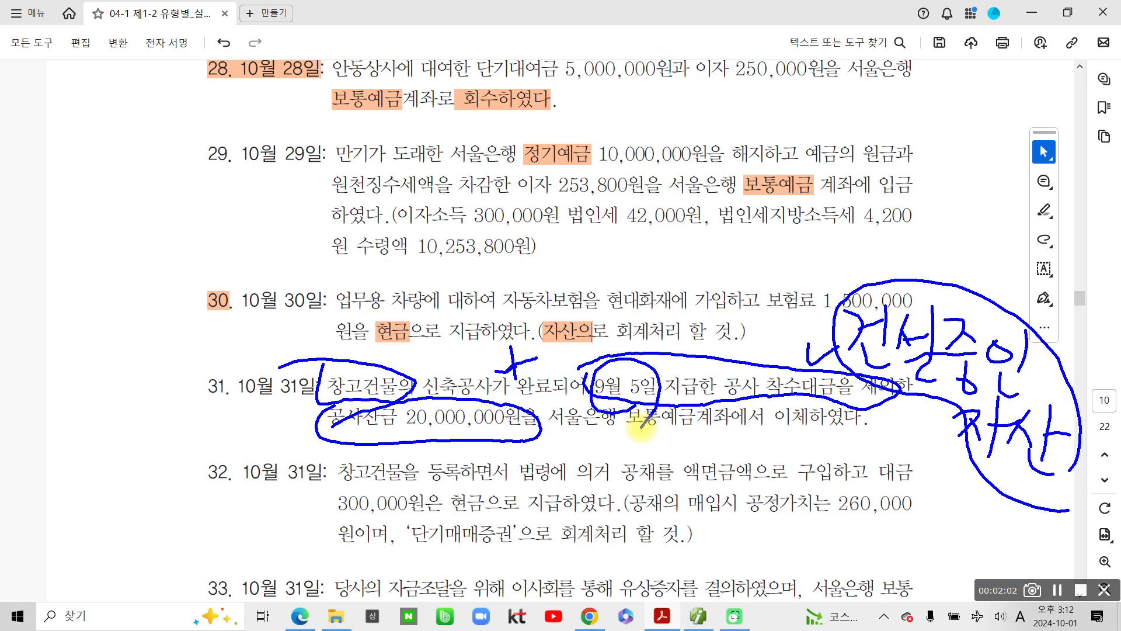
{"action": "key", "text": "Escape"}
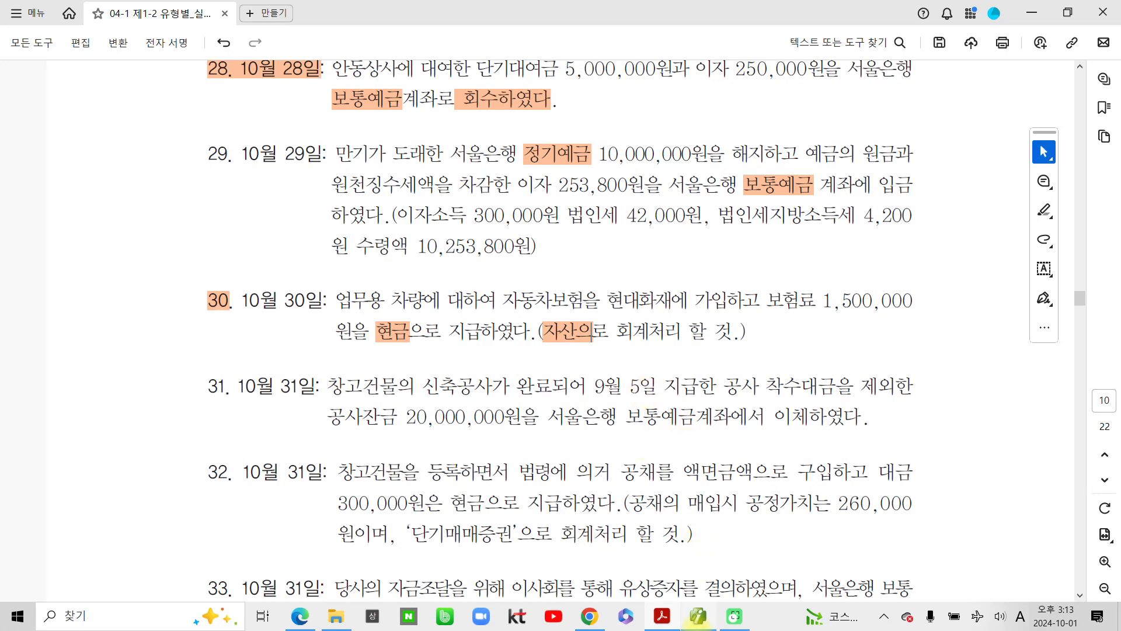
- Switch back to the accounting program and look up the September 5 건설중인자산 voucher for the warehouse construction
{"action": "left_click", "coordinate": [699, 616]}
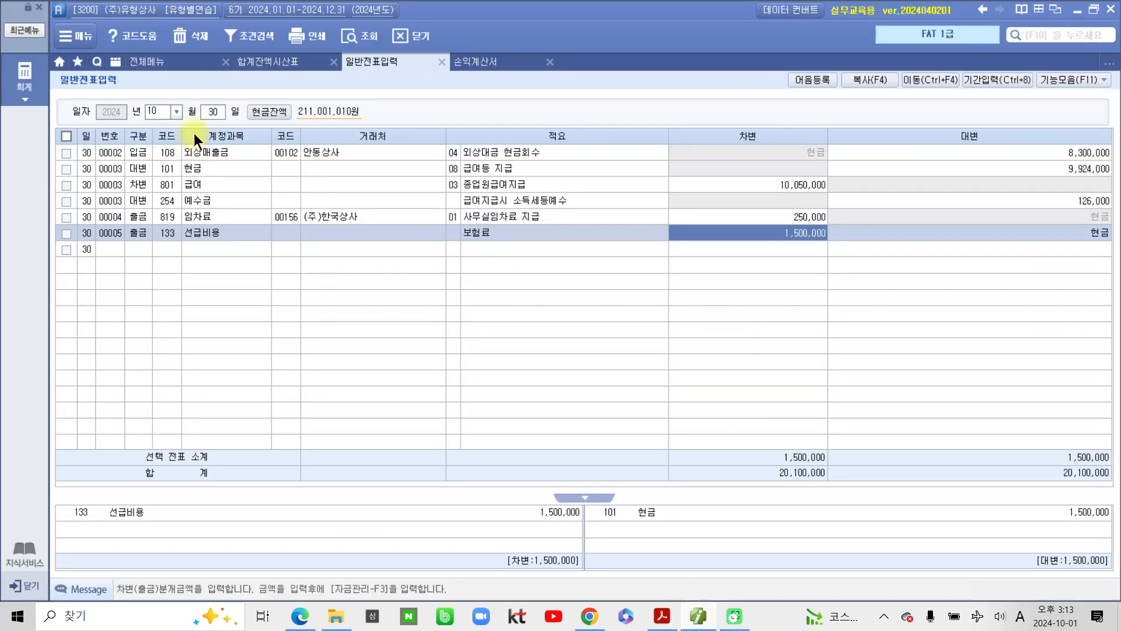
{"action": "left_click", "coordinate": [177, 112]}
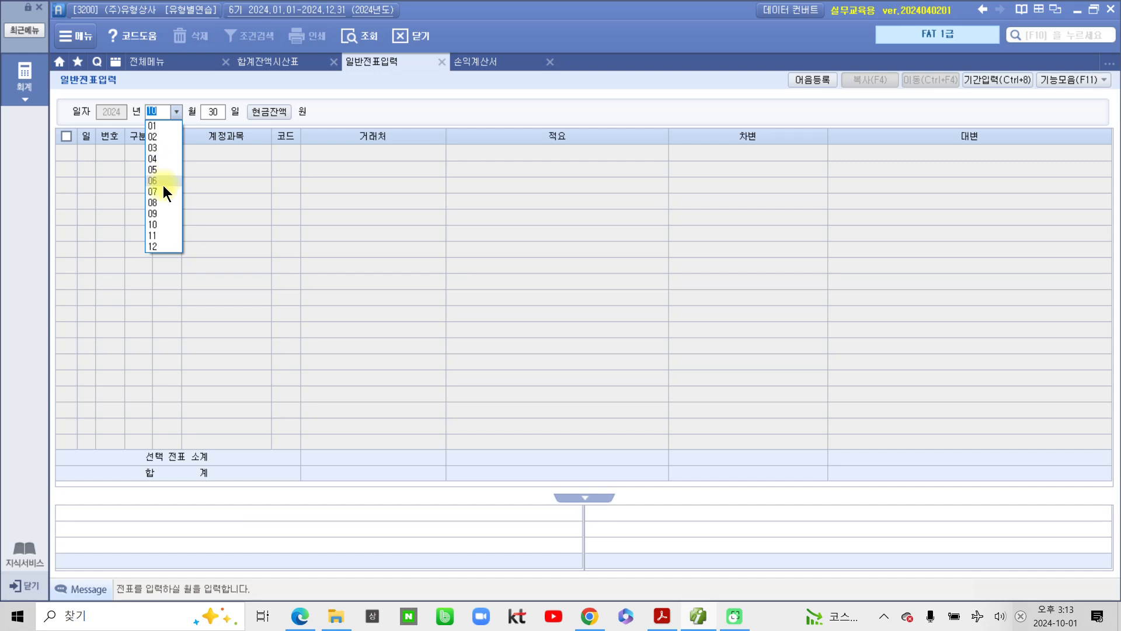
{"action": "left_click", "coordinate": [156, 214]}
{"action": "type", "text": "9"}
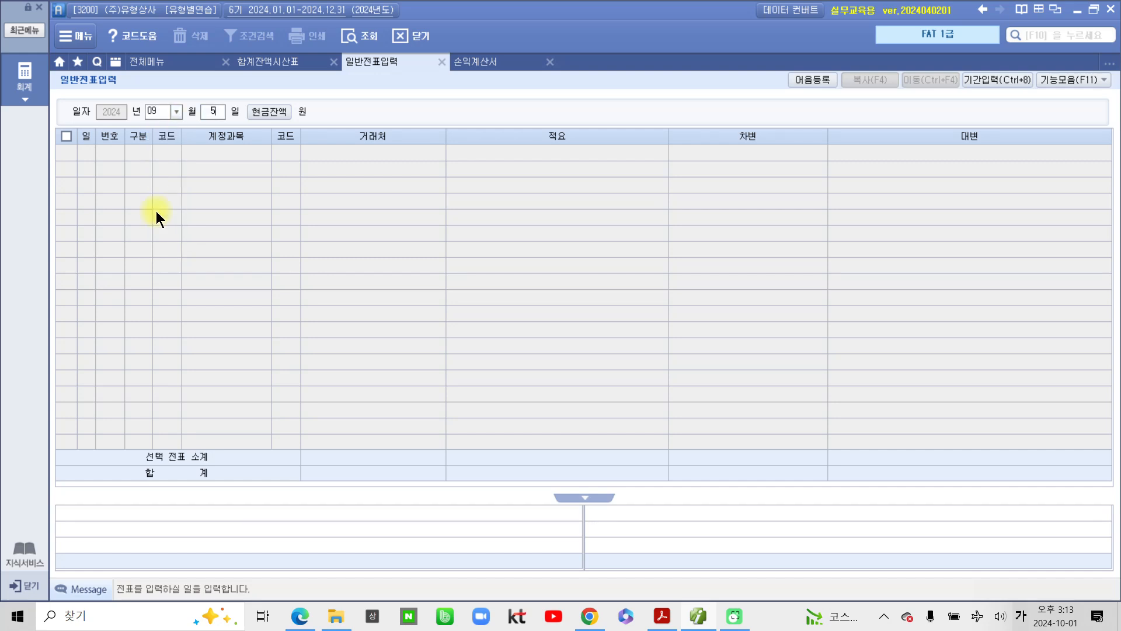
{"action": "key", "text": "Return"}
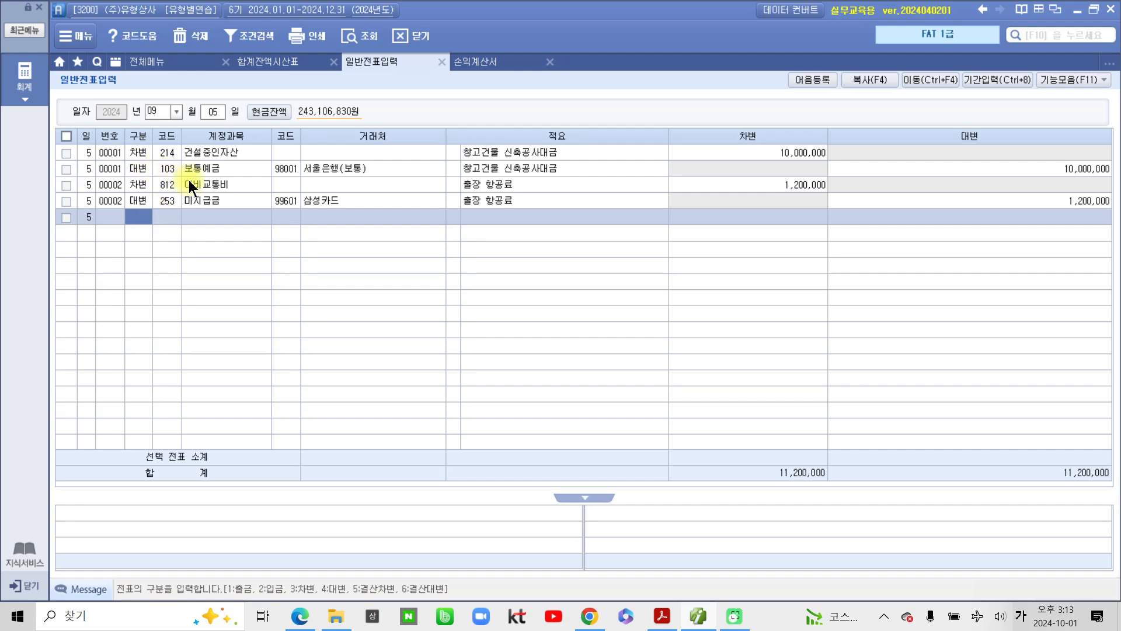
{"action": "left_click", "coordinate": [189, 161]}
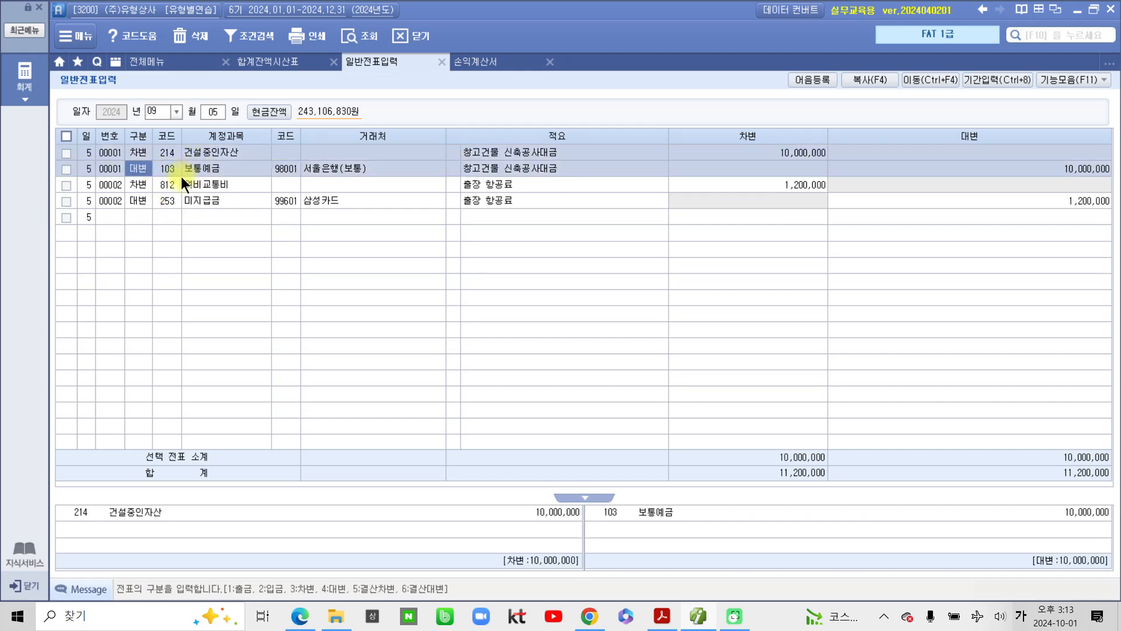
{"action": "left_click", "coordinate": [165, 154]}
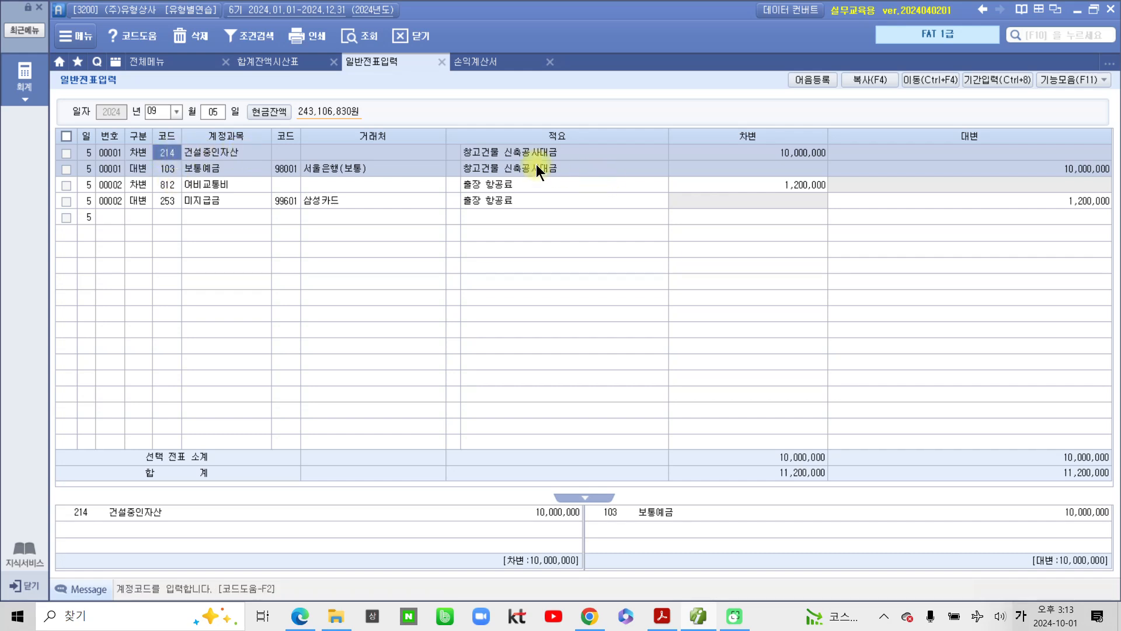
- Check the description and debit amount of the September 5 건설중인자산 line, and set the voucher date to October 31
{"action": "left_click", "coordinate": [521, 154]}
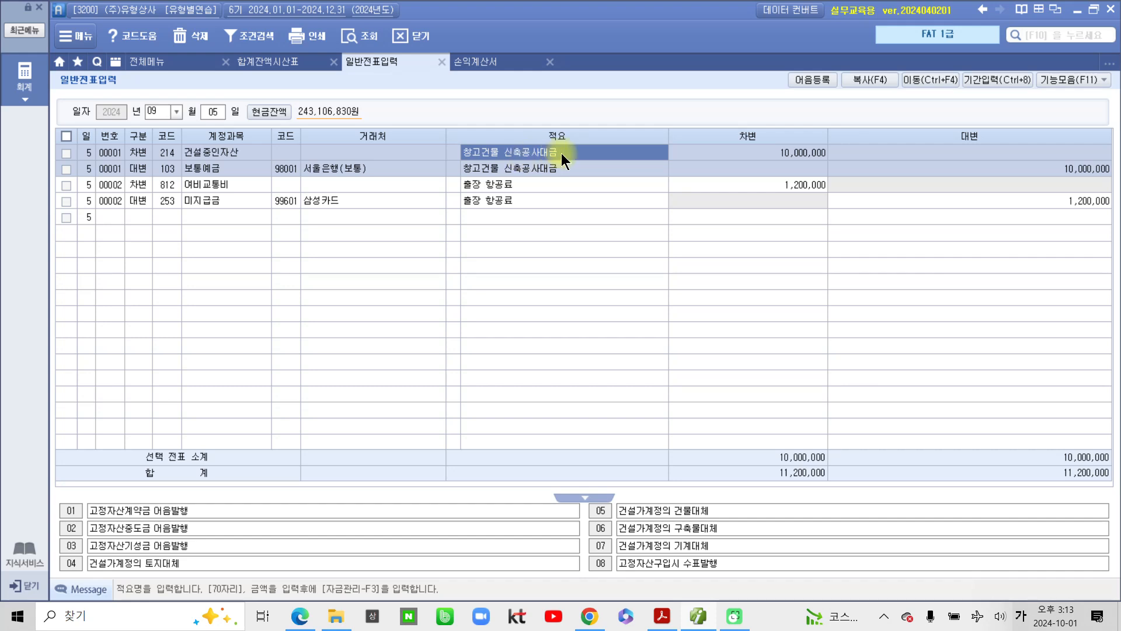
{"action": "left_click", "coordinate": [737, 159]}
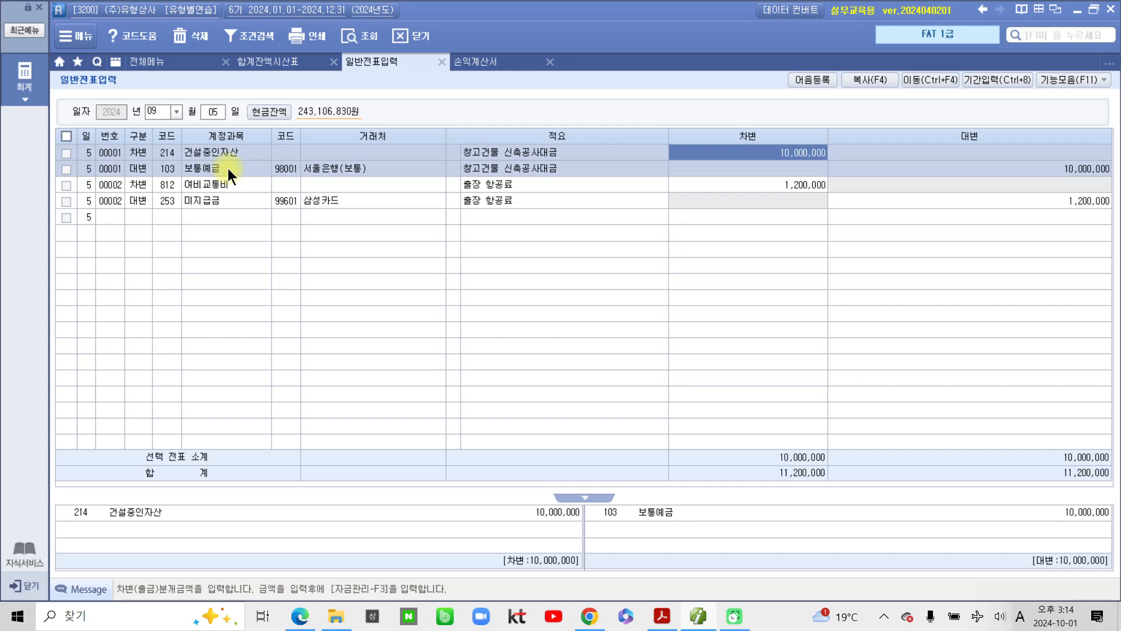
{"action": "left_click", "coordinate": [177, 111]}
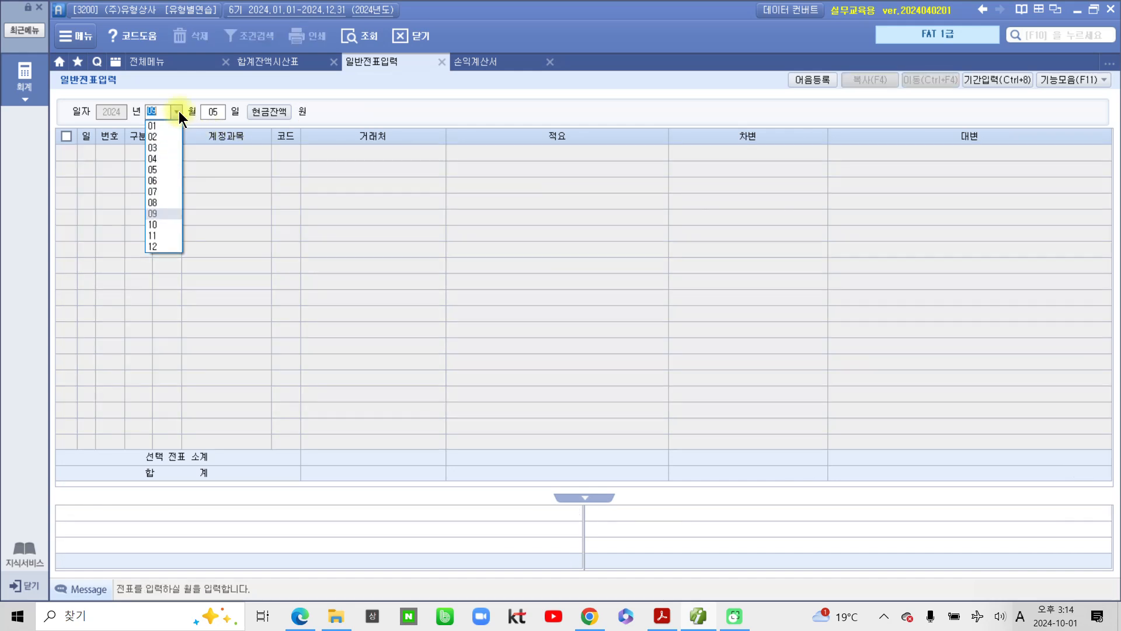
{"action": "left_click", "coordinate": [149, 225]}
{"action": "type", "text": "31"}
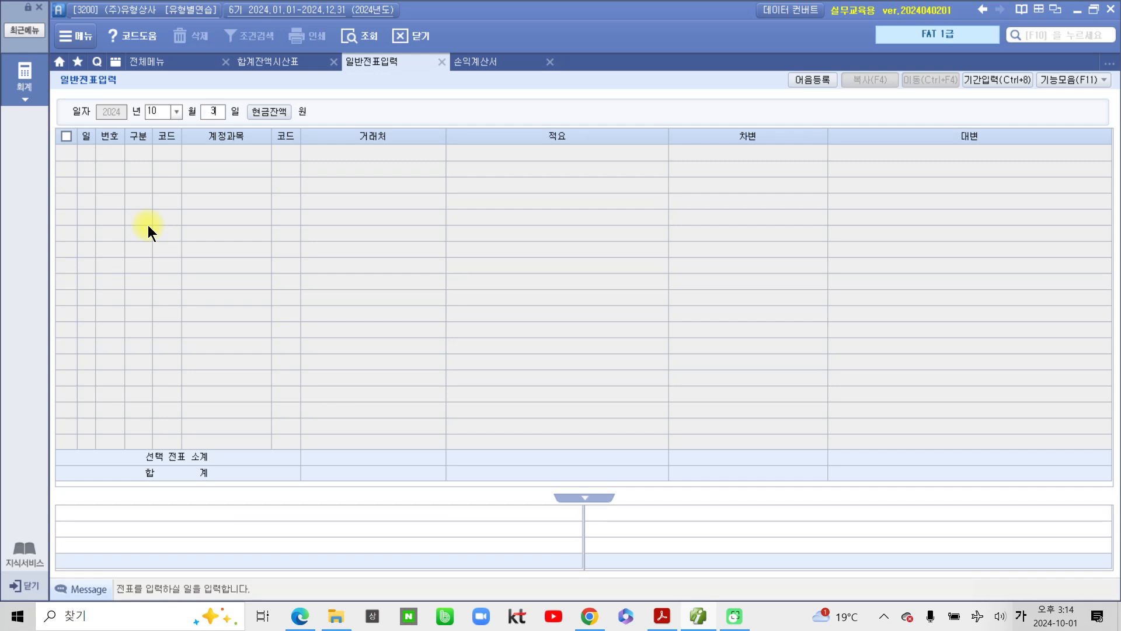
{"action": "key", "text": "Return"}
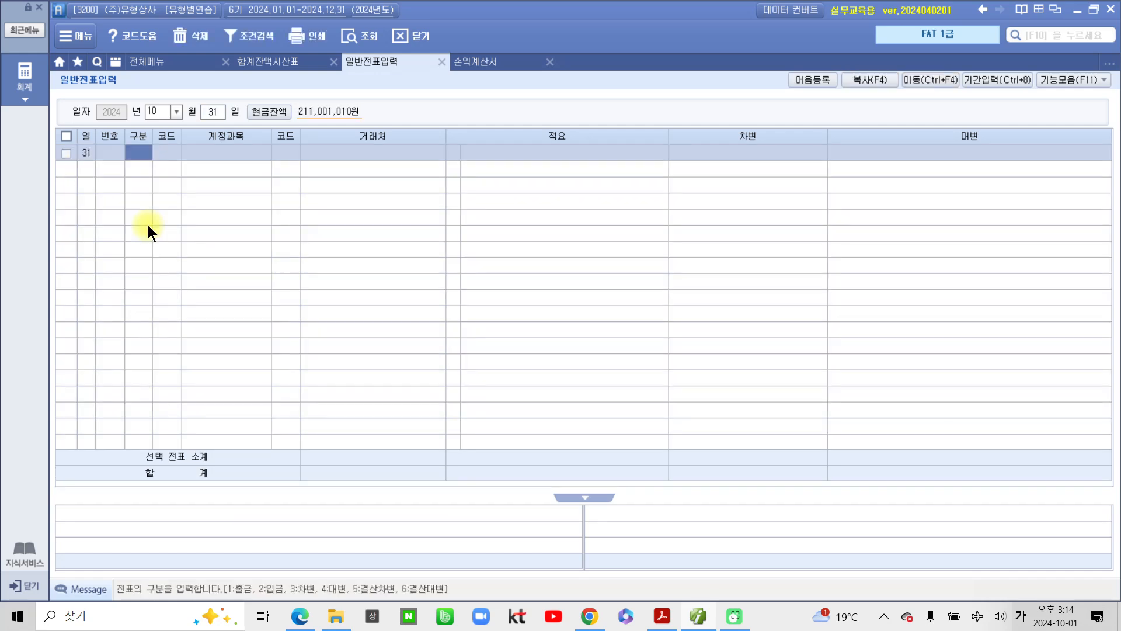
- Start a debit (차변) line in the October 31 voucher with account 202 건물
{"action": "type", "text": "3"}
{"action": "key", "text": "Return"}
{"action": "type", "text": "건물"}
{"action": "key", "text": "Return"}
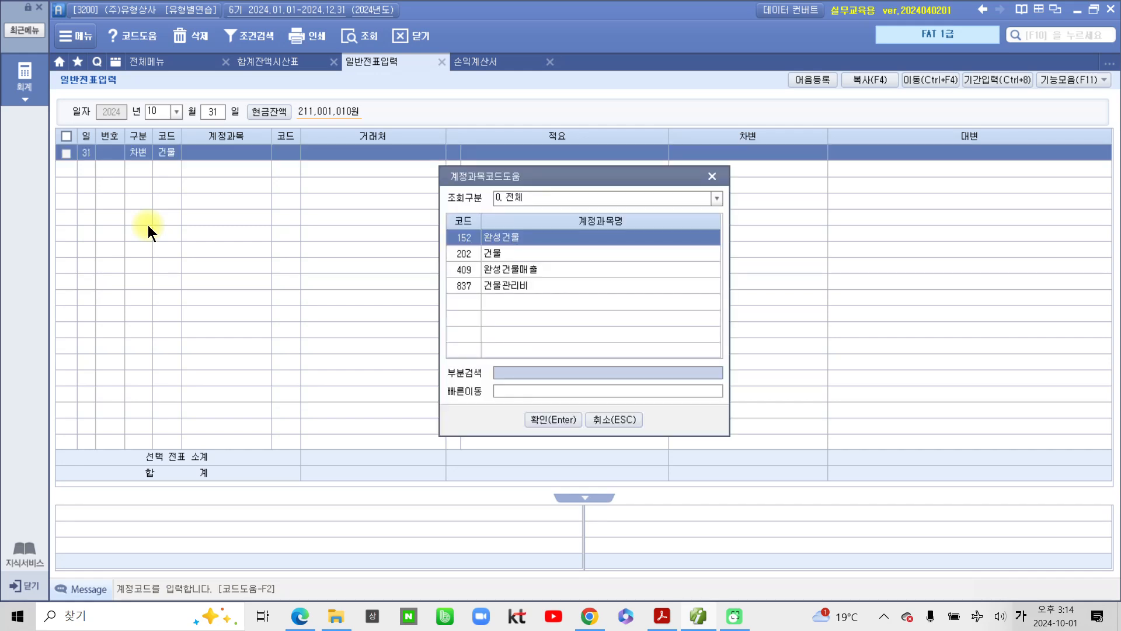
{"action": "key", "text": "Down"}
{"action": "key", "text": "Return"}
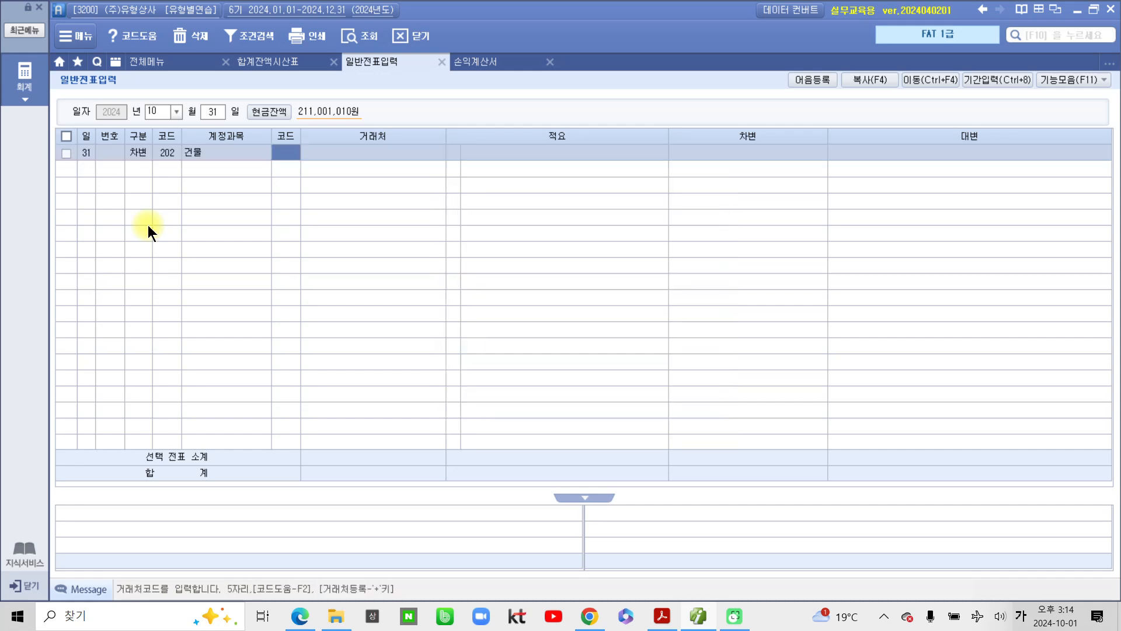
- Complete the 건물 line with no trading partner, the description 창고건물 완공 and a debit amount of 30,000,000
{"action": "key", "text": "Return"}
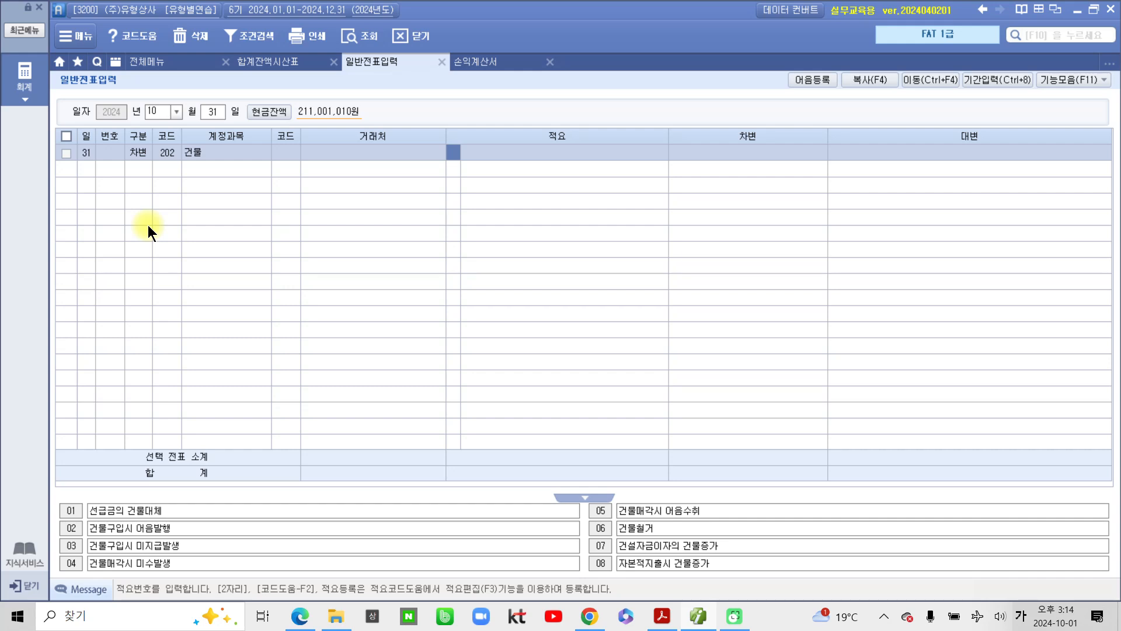
{"action": "key", "text": "Return"}
{"action": "type", "text": "창고"}
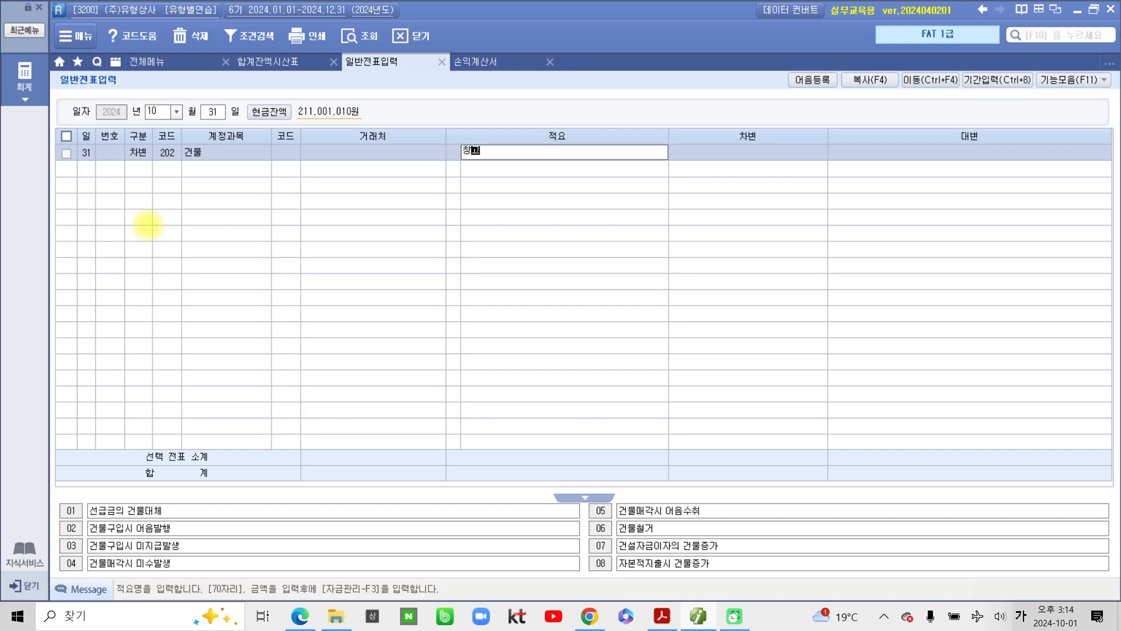
{"action": "type", "text": "건물 완료"}
{"action": "type", "text": "공"}
{"action": "key", "text": "Return"}
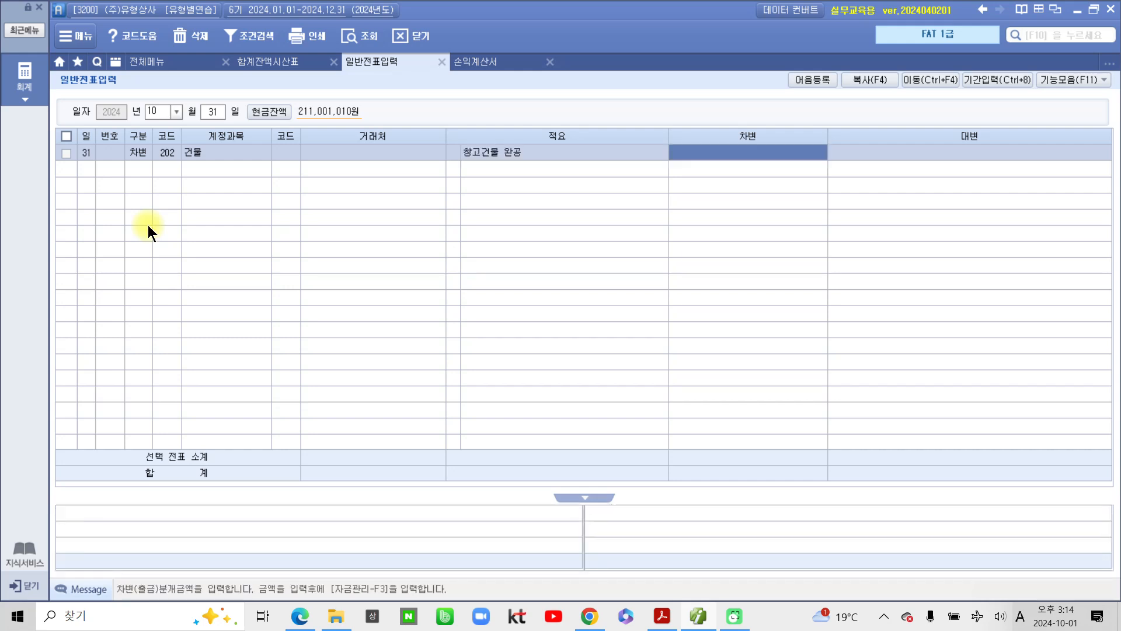
{"action": "type", "text": "30000000"}
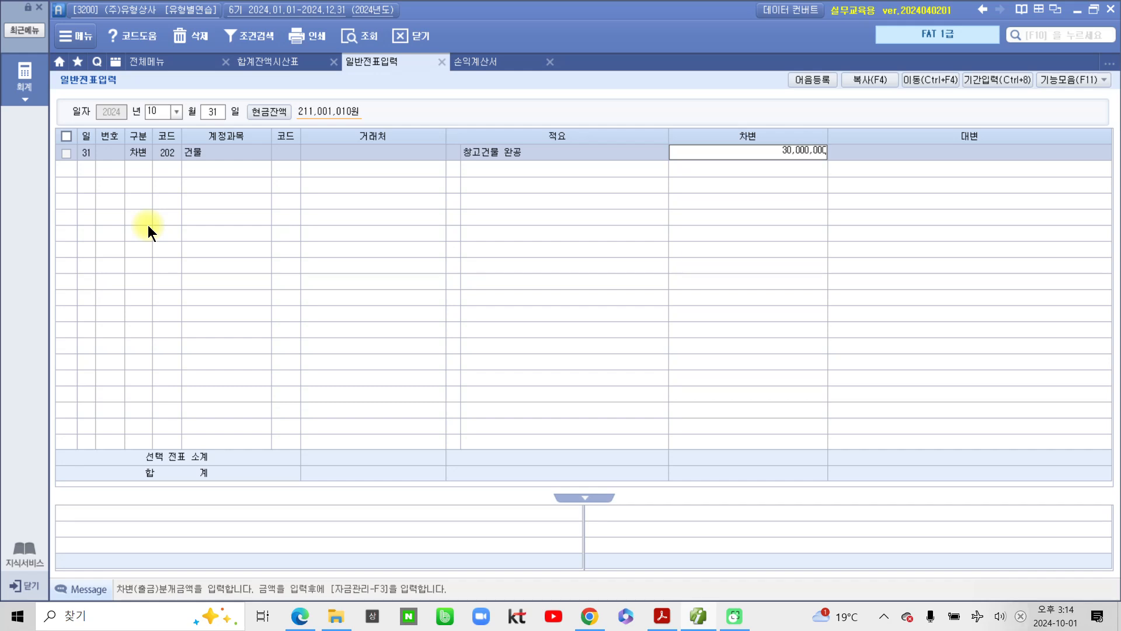
{"action": "key", "text": "Return"}
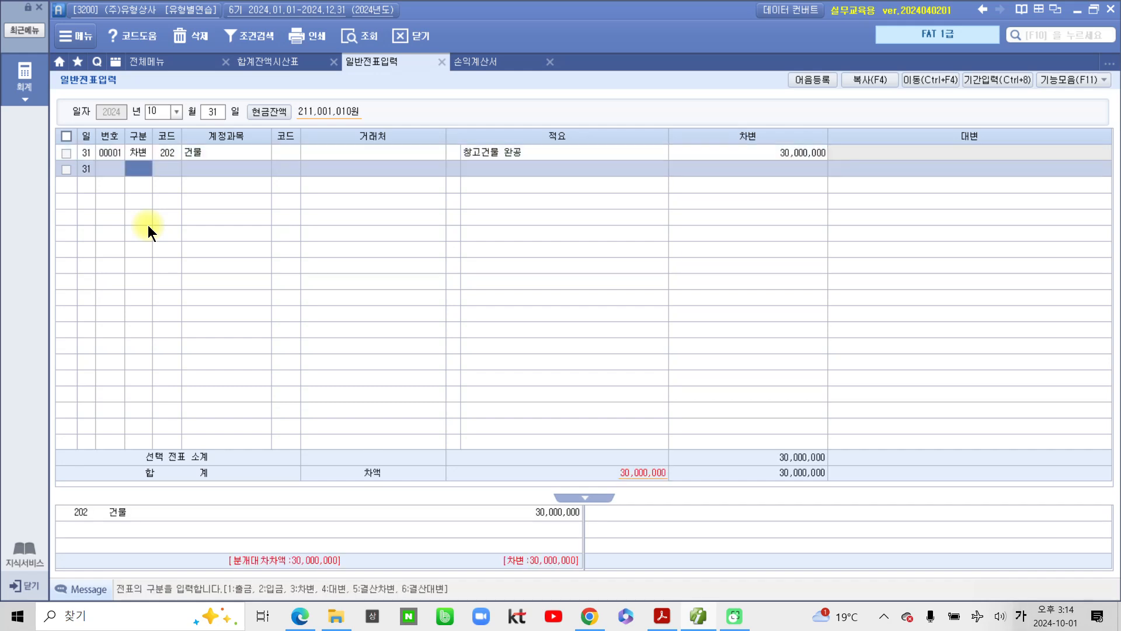
- Add a credit (대변) line with account 214 건설중인자산
{"action": "type", "text": "4"}
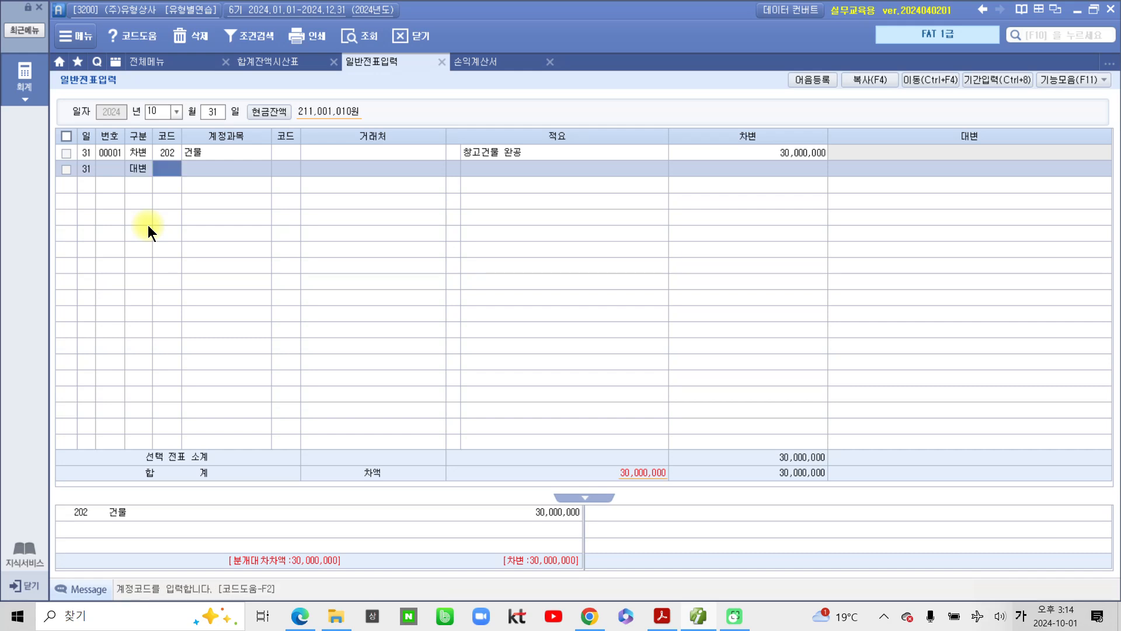
{"action": "type", "text": "건설"}
{"action": "key", "text": "Return"}
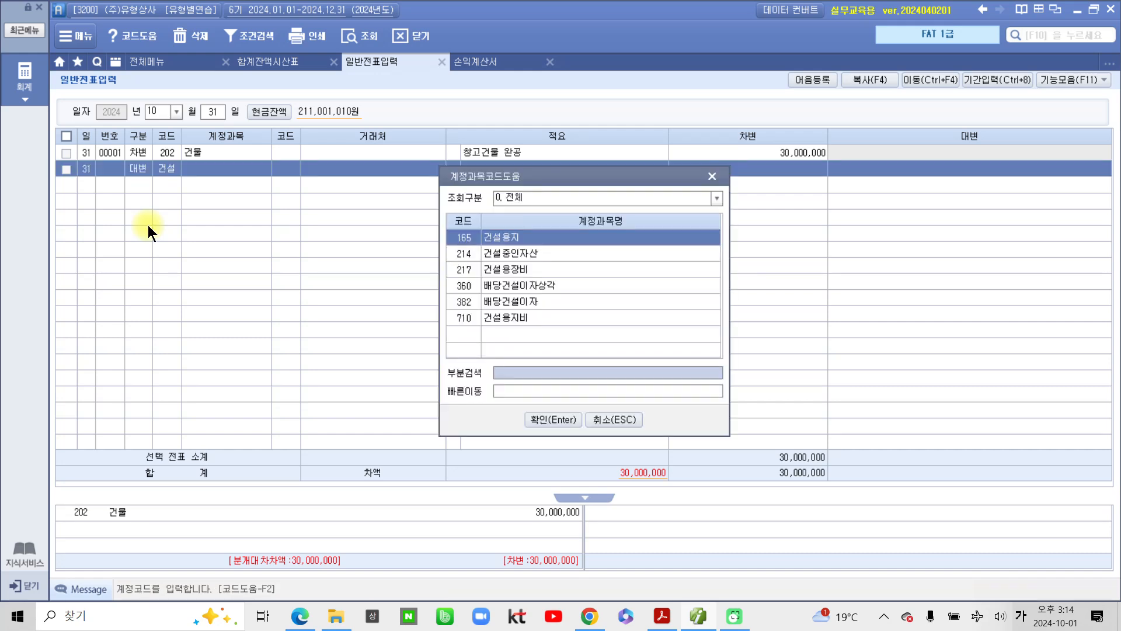
{"action": "key", "text": "Down"}
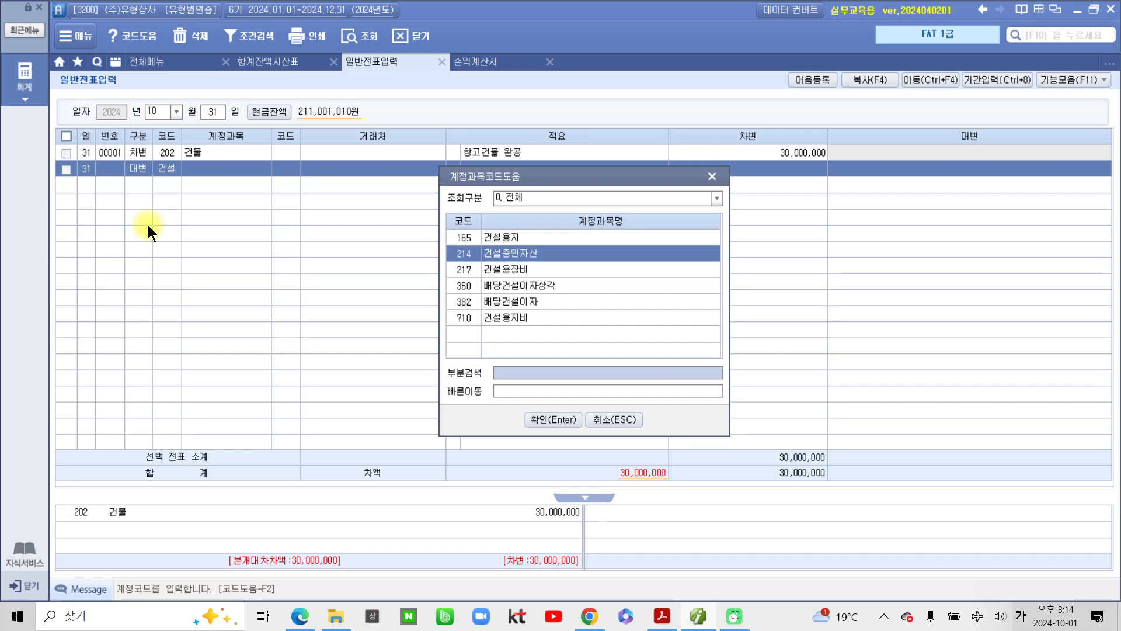
{"action": "key", "text": "Return"}
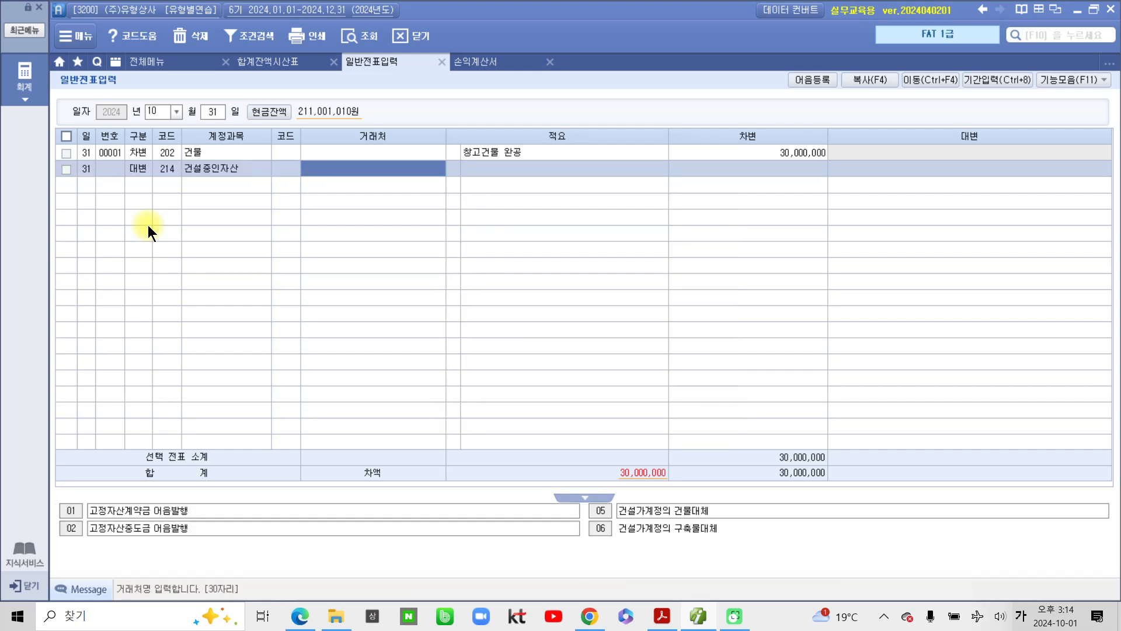
- Complete the 건설중인자산 line with the preset description 01 고정자산계약금 어음발행 and a credit amount of 10,000,000
{"action": "key", "text": "Return"}
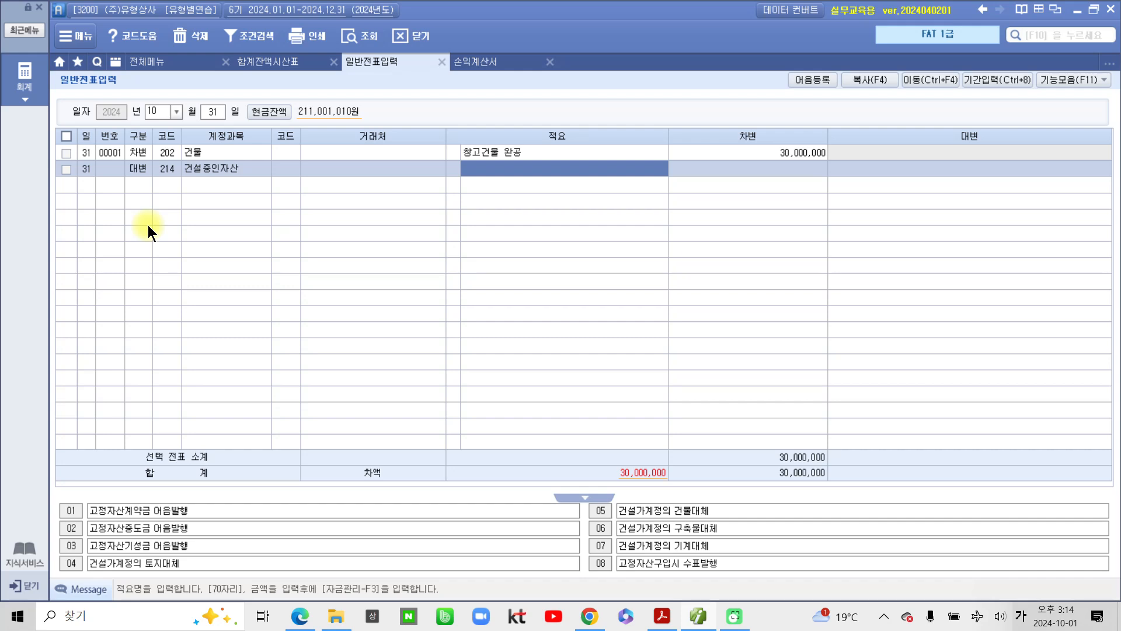
{"action": "key", "text": "shift+Tab"}
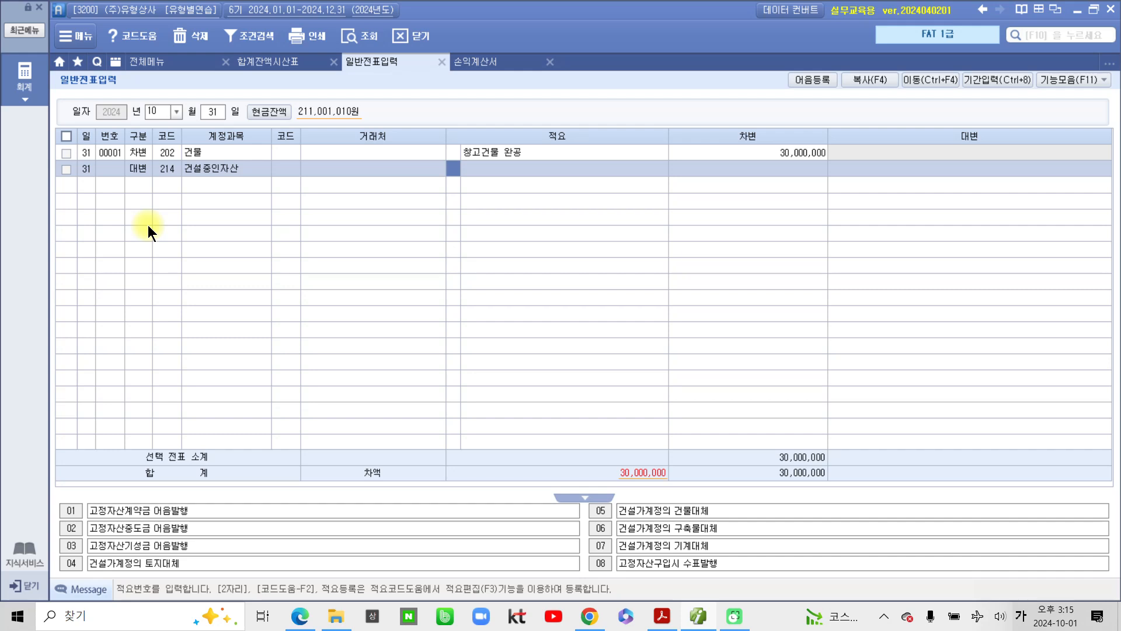
{"action": "type", "text": "1"}
{"action": "key", "text": "Return"}
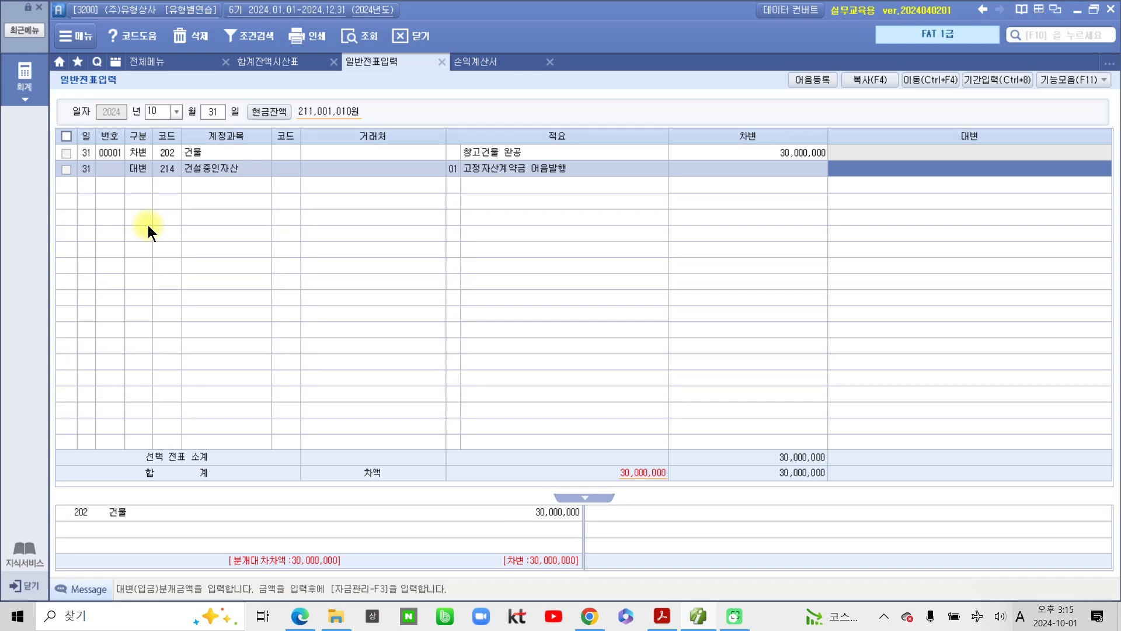
{"action": "type", "text": "10000000"}
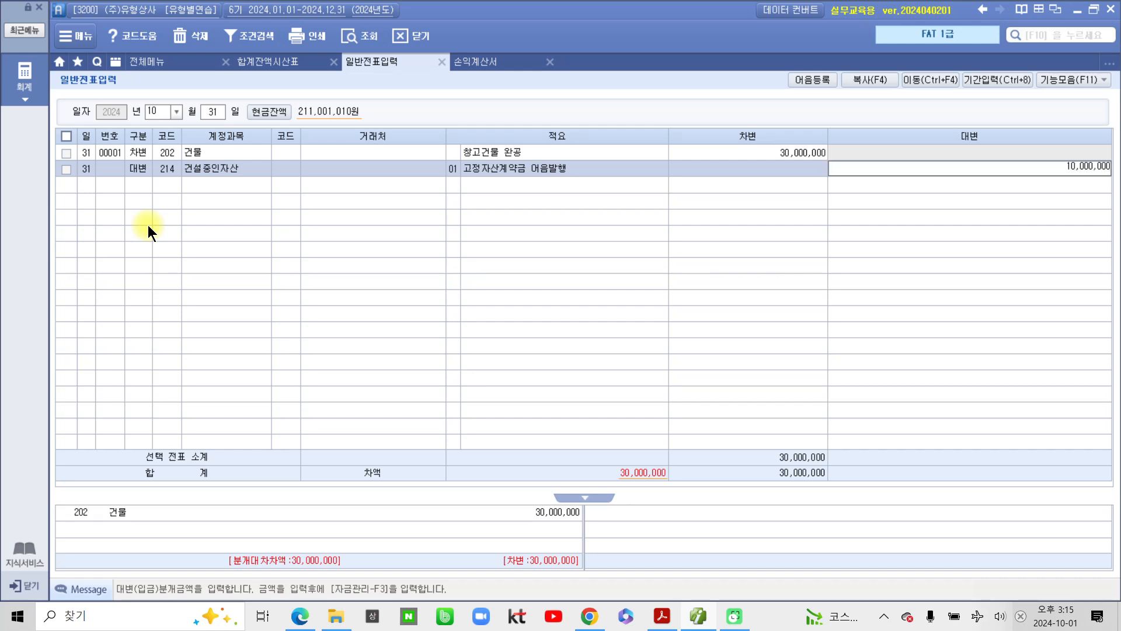
{"action": "key", "text": "Return"}
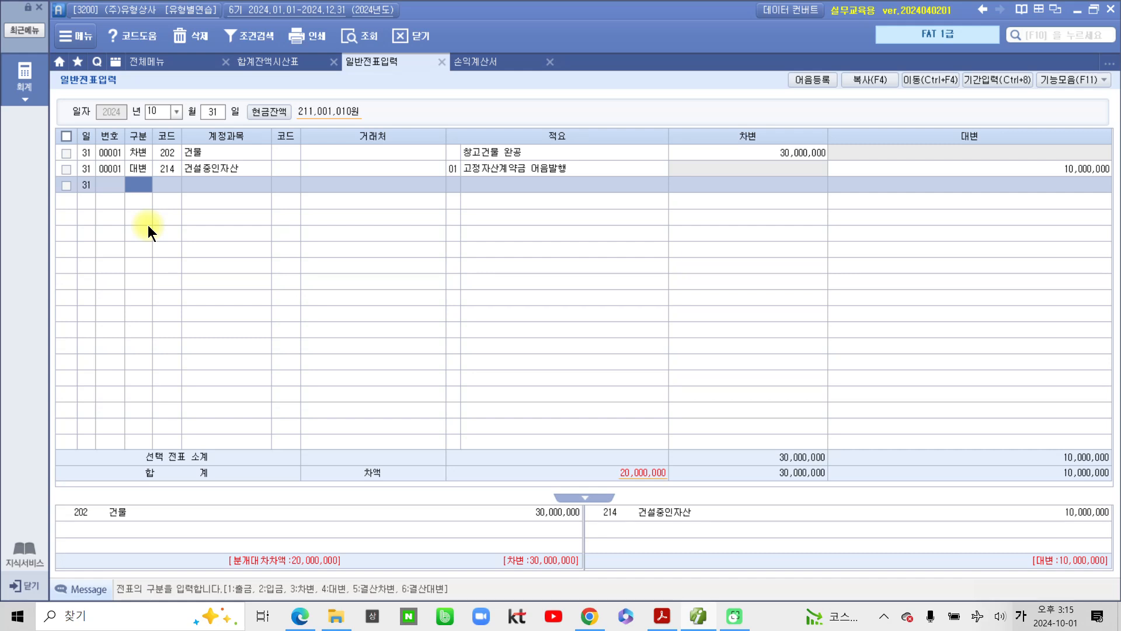
- Add a second credit line with account 103 보통예금 and trading partner 98001 서울은행(보통)
{"action": "key", "text": "4"}
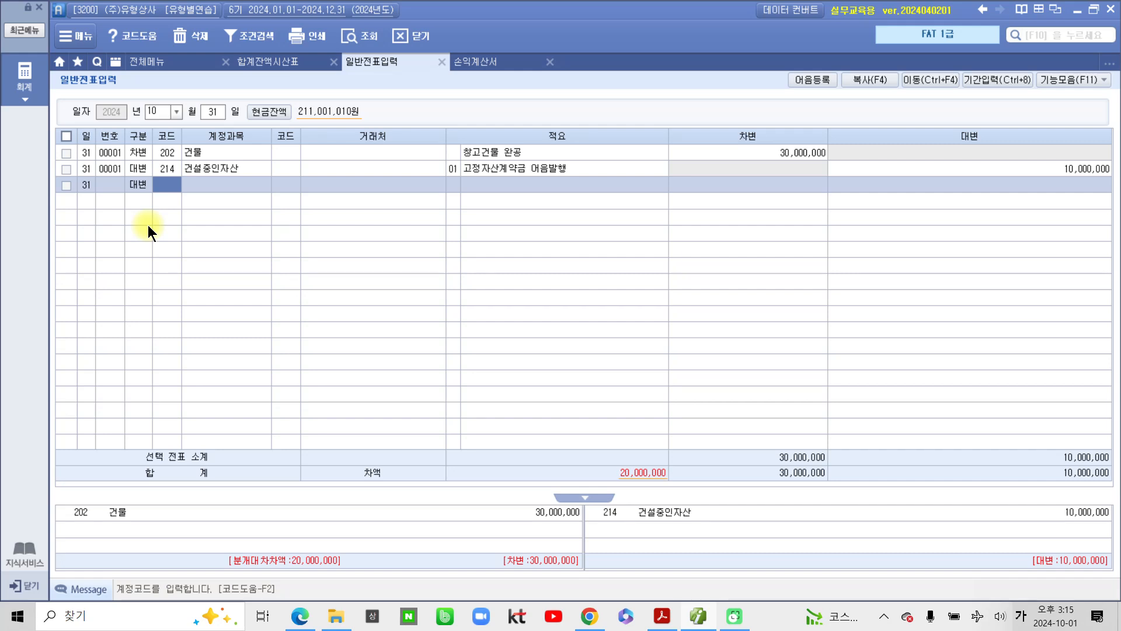
{"action": "type", "text": "103"}
{"action": "key", "text": "Return"}
{"action": "type", "text": "서울"}
{"action": "key", "text": "Return"}
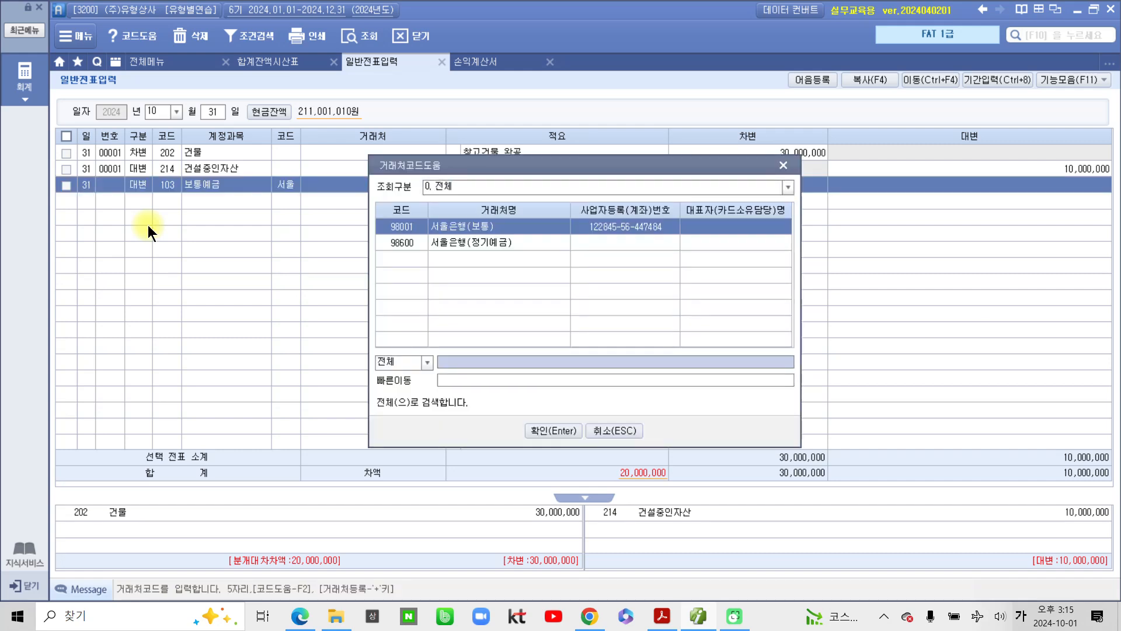
{"action": "key", "text": "Return"}
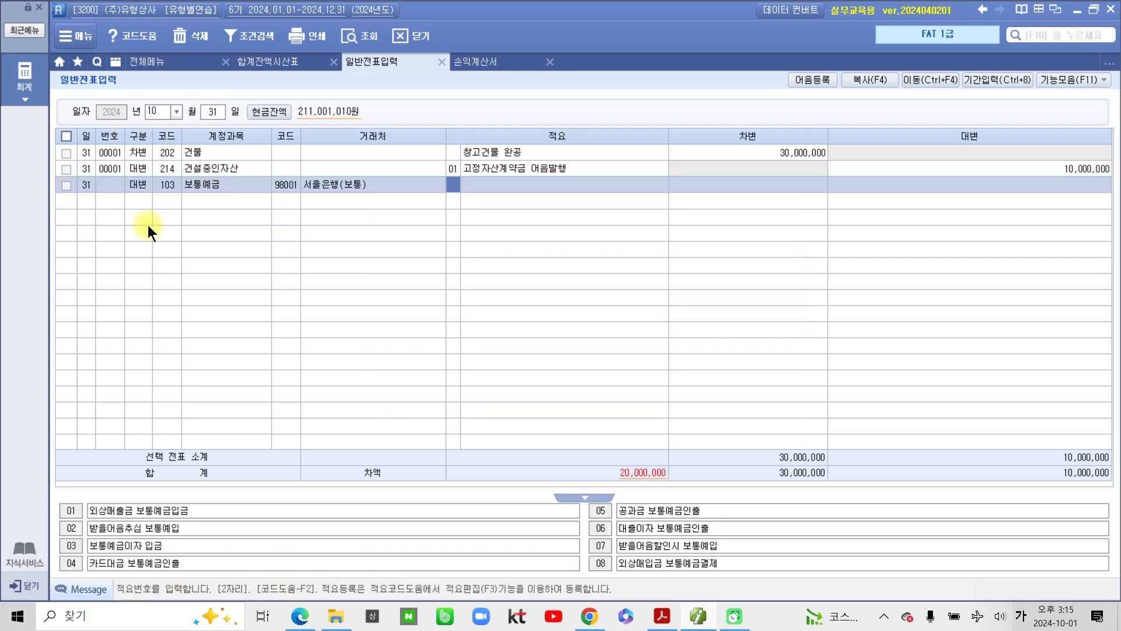
- Complete the 보통예금 line with the description 창고건물 잔금 and a credit amount of 20,000,000
{"action": "key", "text": "Return"}
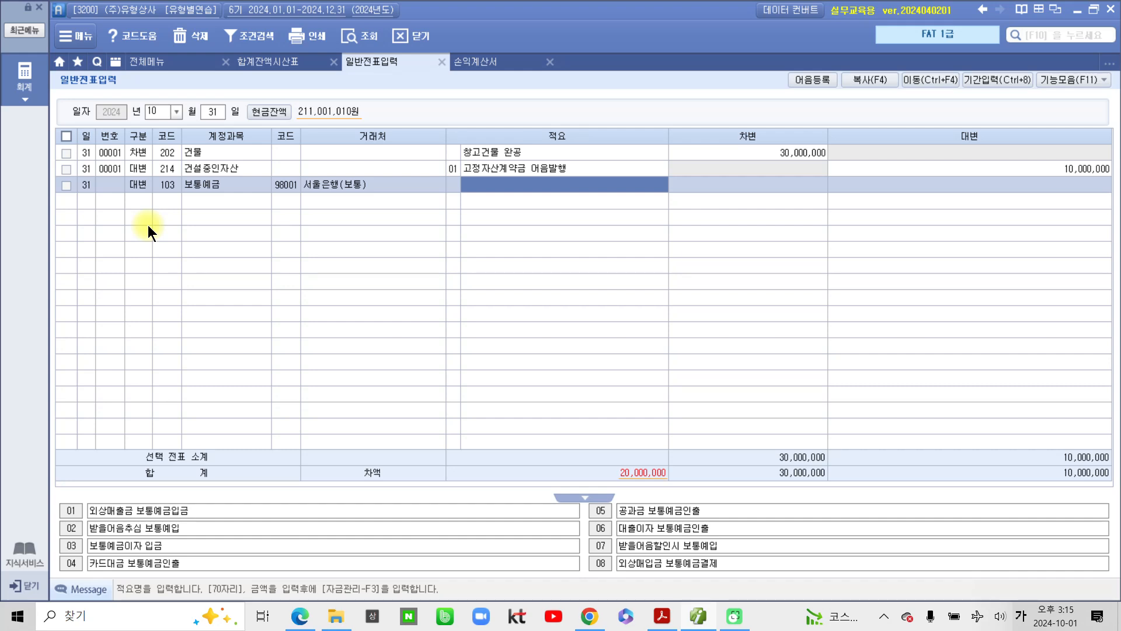
{"action": "type", "text": "창"}
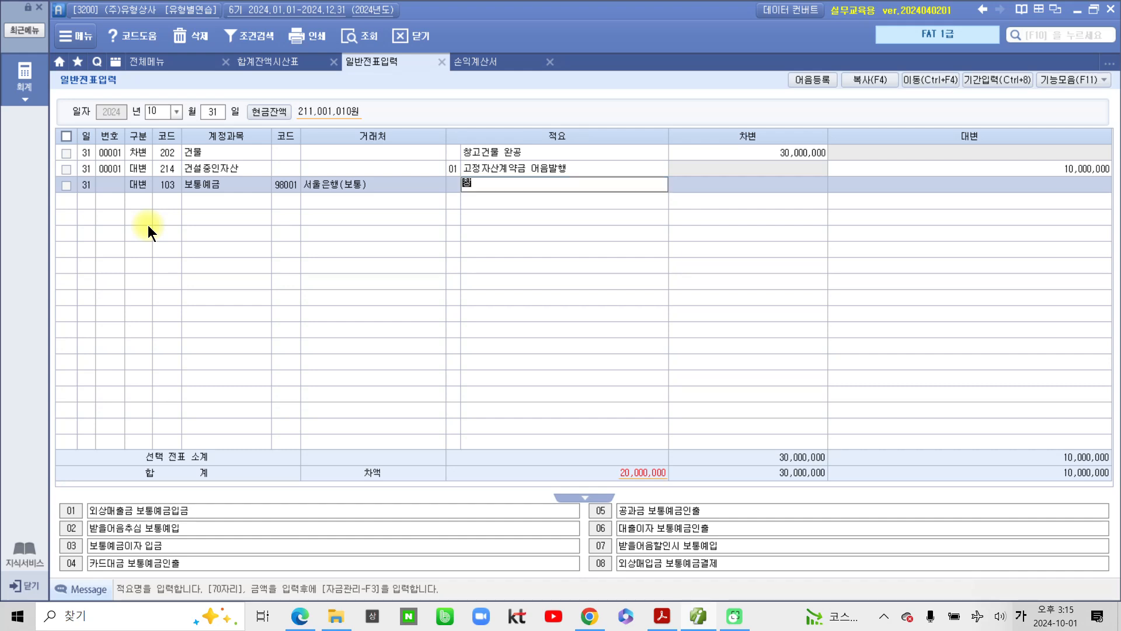
{"action": "type", "text": "고건물 잔금"}
{"action": "key", "text": "Return"}
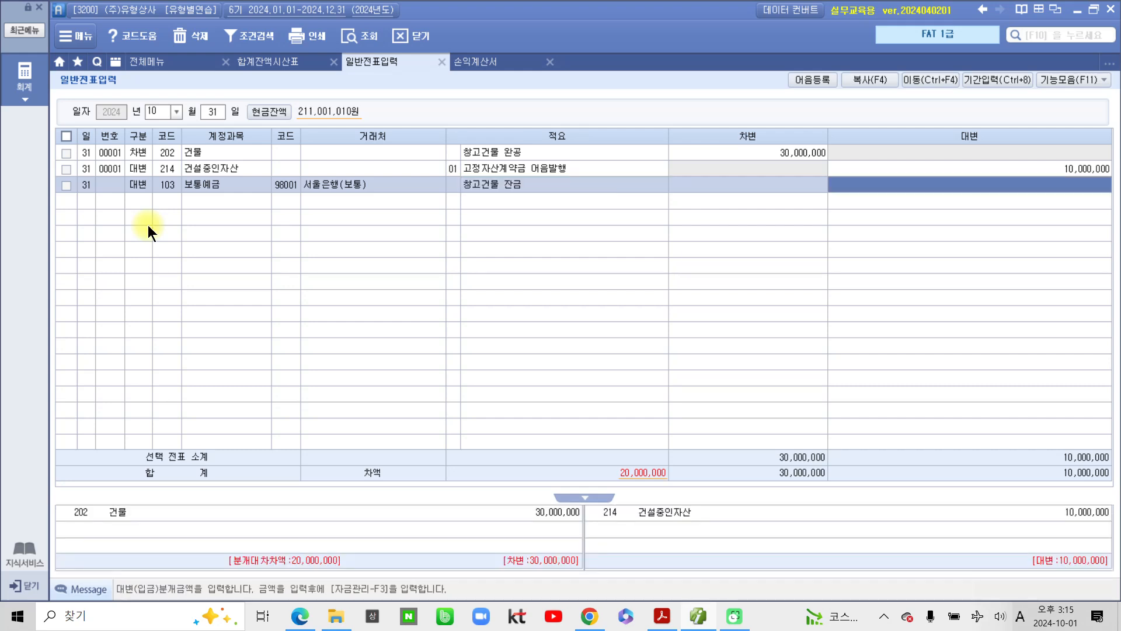
{"action": "type", "text": "20"}
{"action": "key", "text": "plus"}
{"action": "key", "text": "plus"}
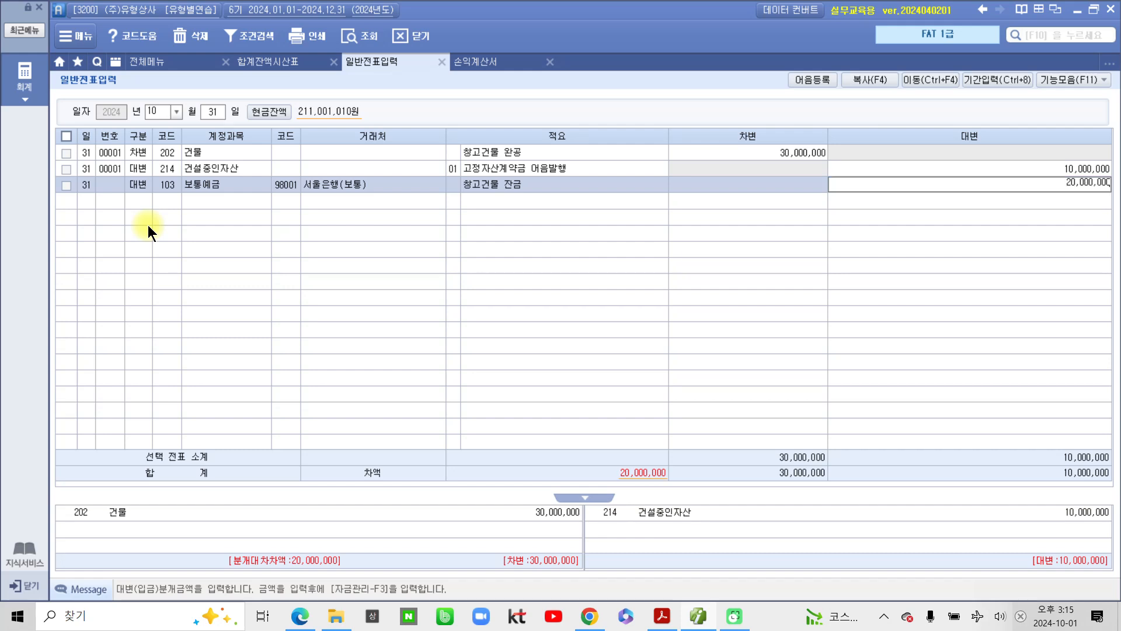
{"action": "key", "text": "Return"}
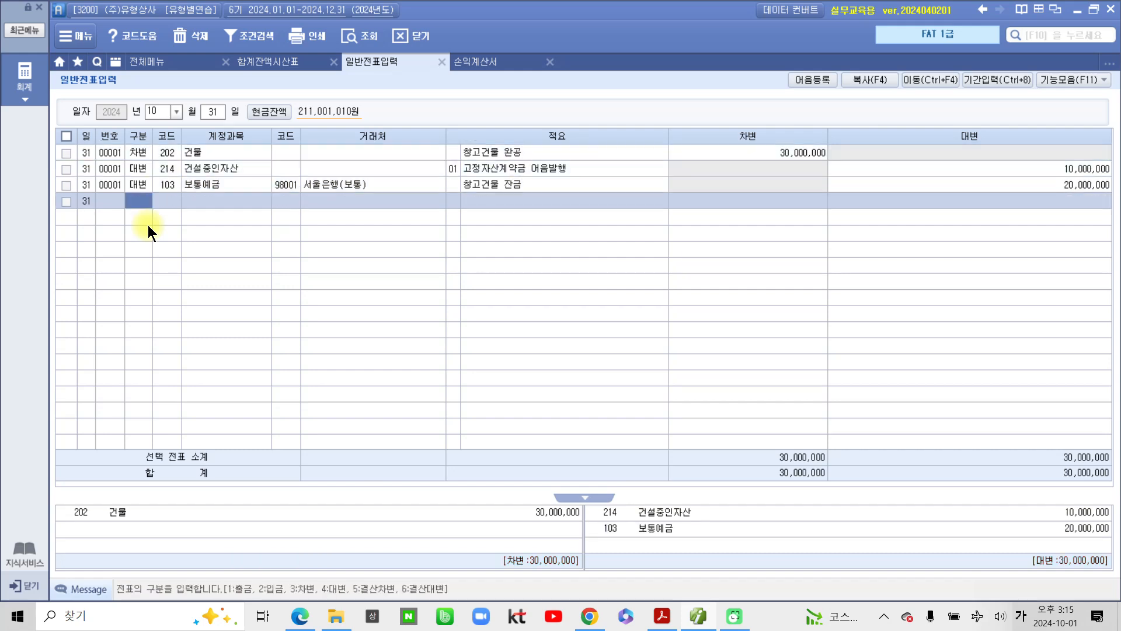
- Review the 보통예금 and 건설중인자산 credit lines of the October 31 voucher
{"action": "left_click", "coordinate": [195, 192]}
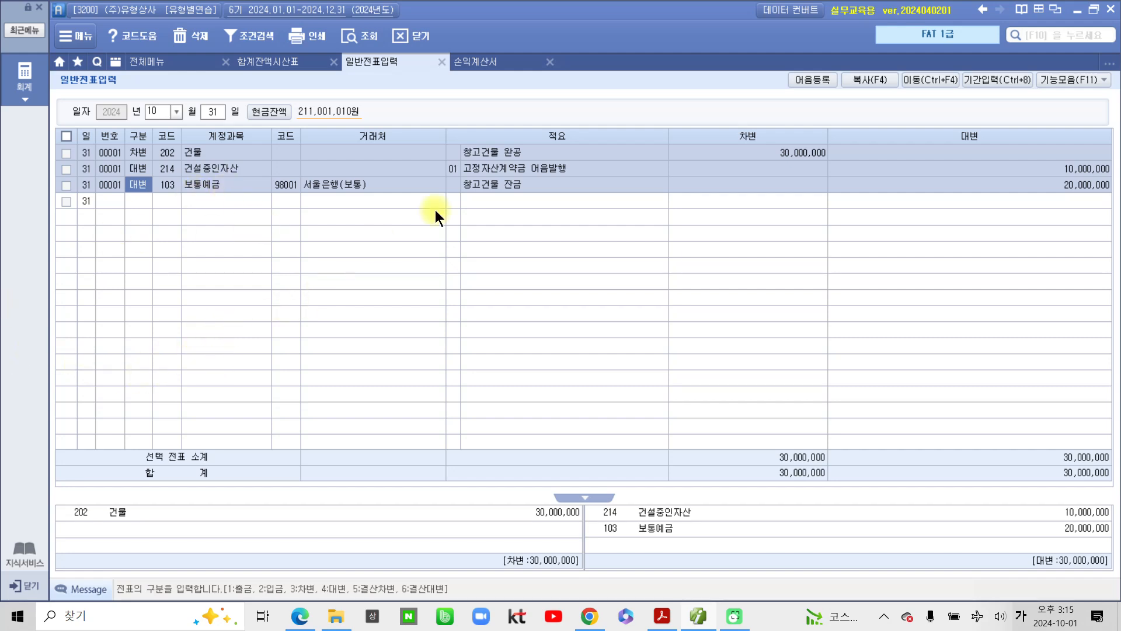
{"action": "left_click", "coordinate": [1063, 174]}
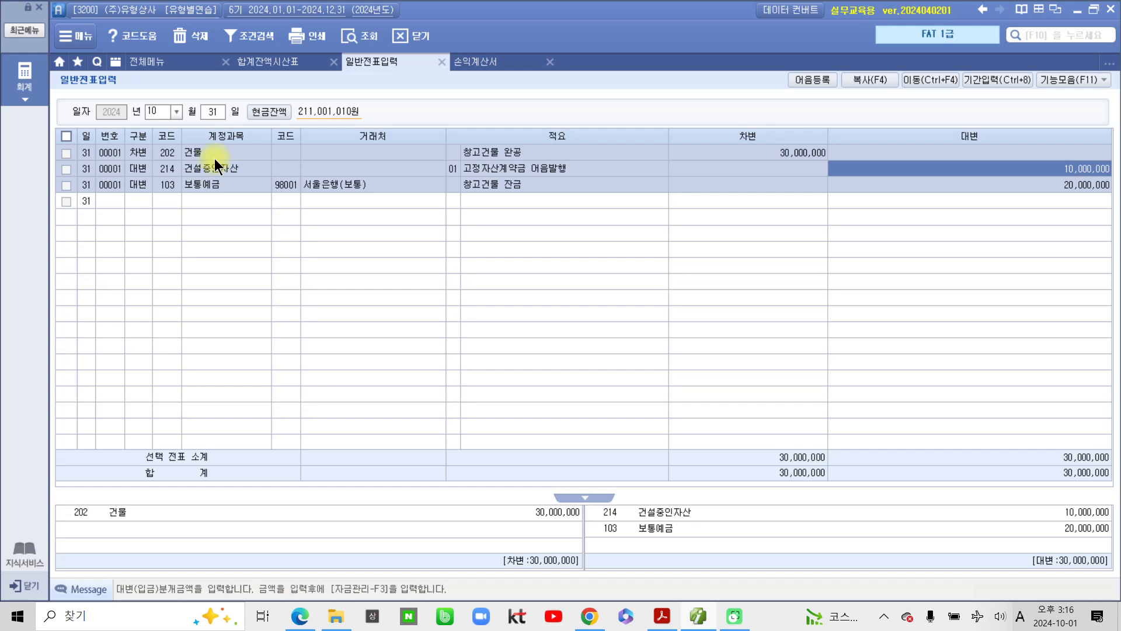
{"action": "left_click", "coordinate": [166, 191]}
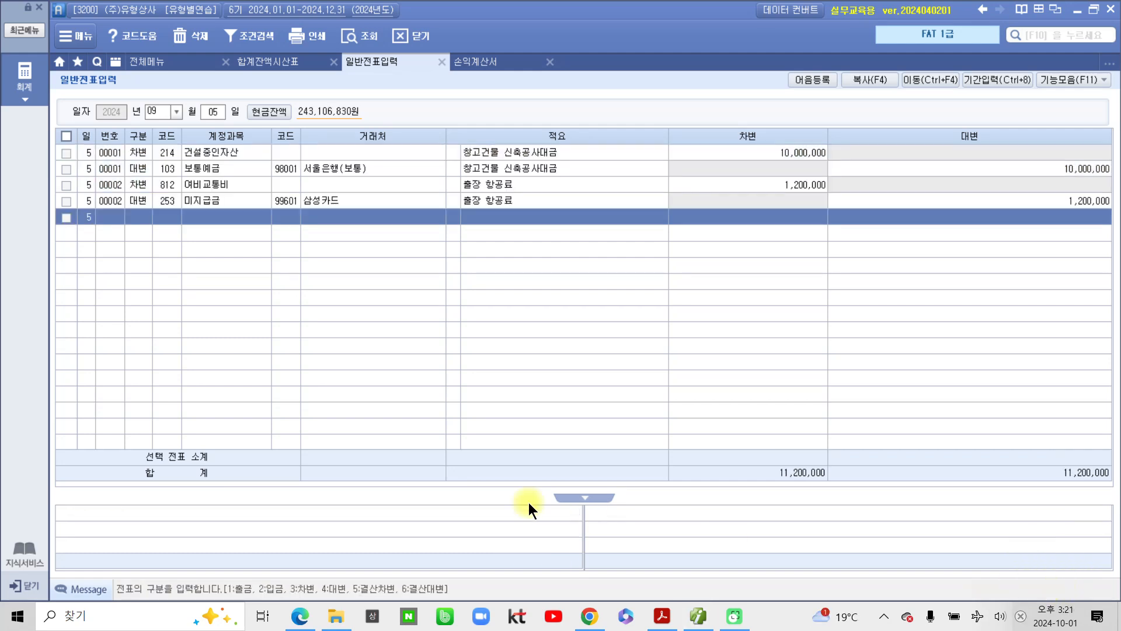
- Switch to the PDF, dismiss the Microsoft 365 window covering it, and view practice transactions 31 to 33
{"action": "left_click", "coordinate": [655, 617]}
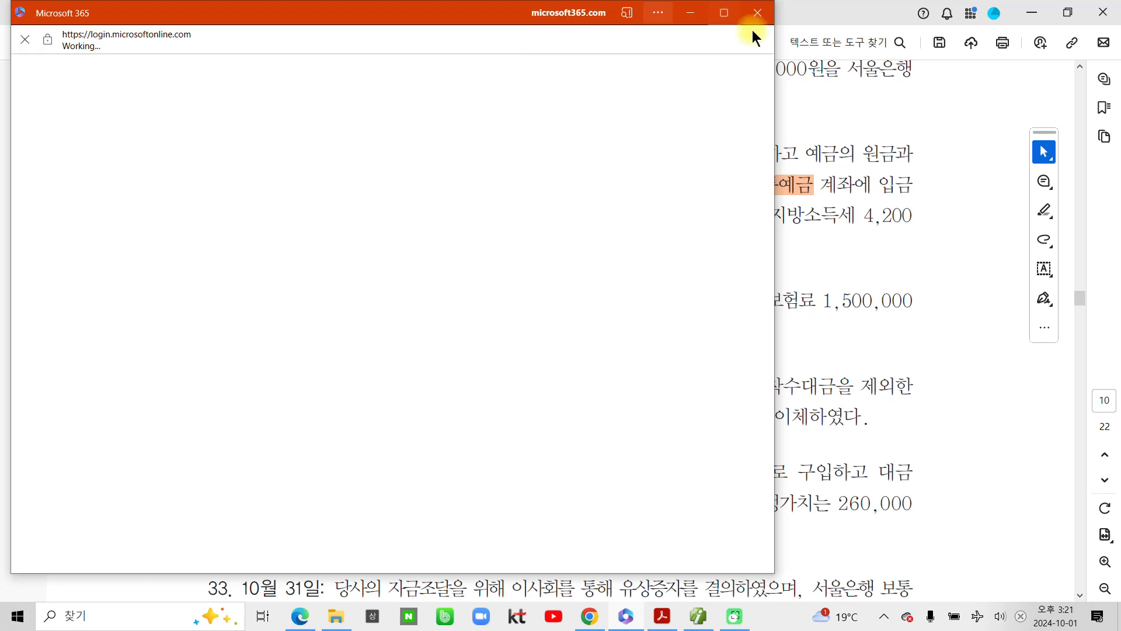
{"action": "left_click", "coordinate": [759, 19]}
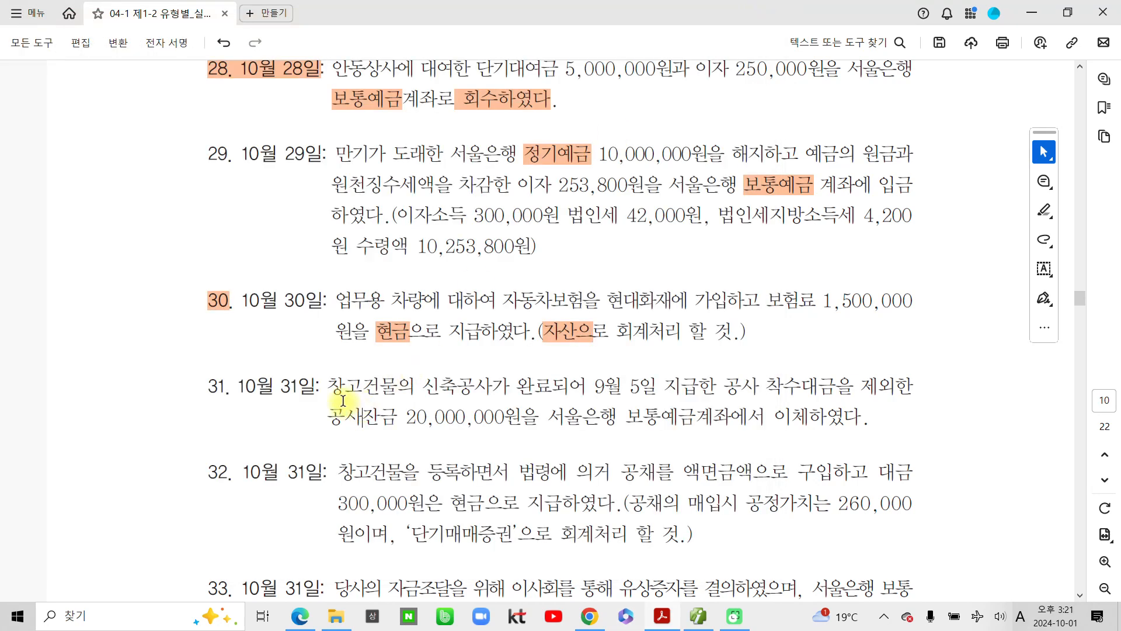
{"action": "scroll", "coordinate": [350, 403], "scroll_direction": "down", "scroll_amount": 2}
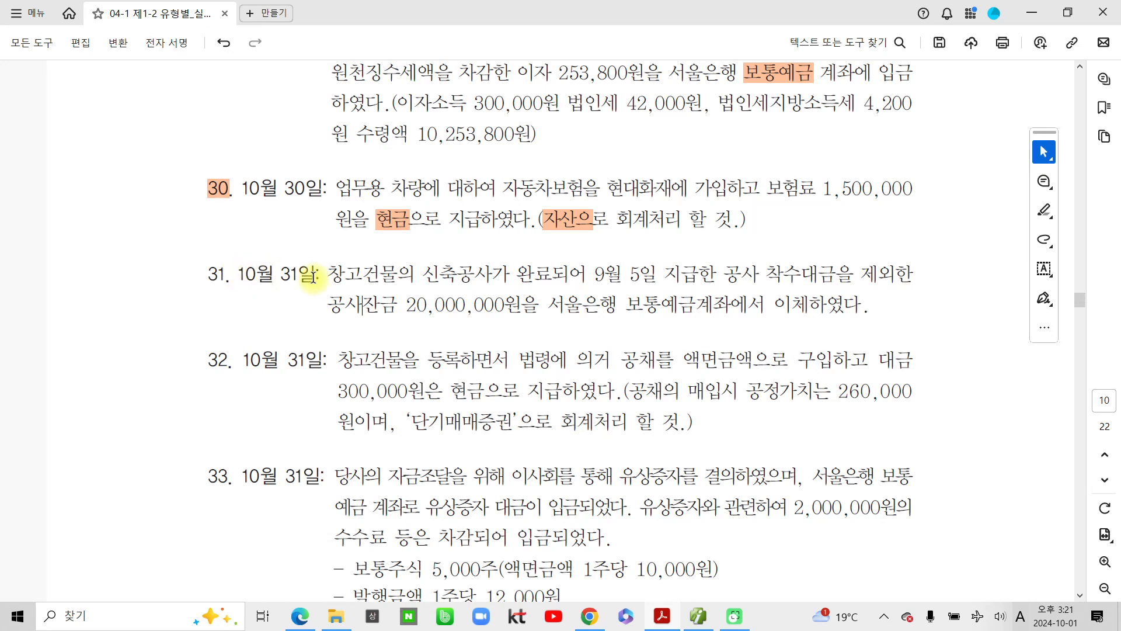
- Switch to the accounting program, query the October 30 general vouchers and select the 133 선급비용 line to review it
{"action": "left_click", "coordinate": [699, 616]}
{"action": "left_click", "coordinate": [176, 110]}
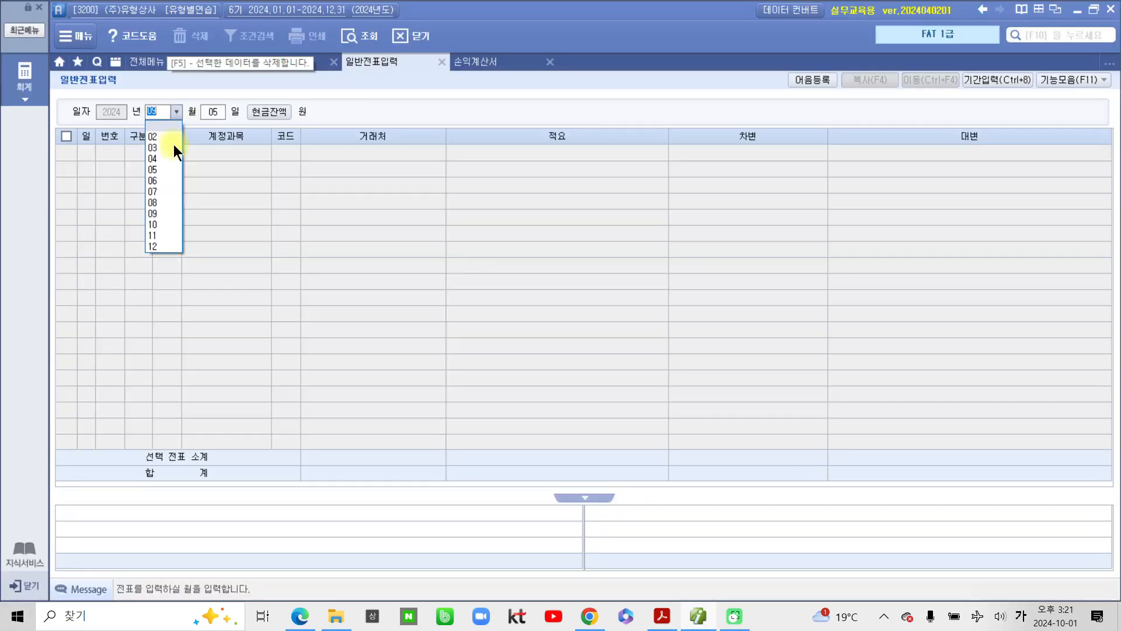
{"action": "left_click", "coordinate": [171, 225]}
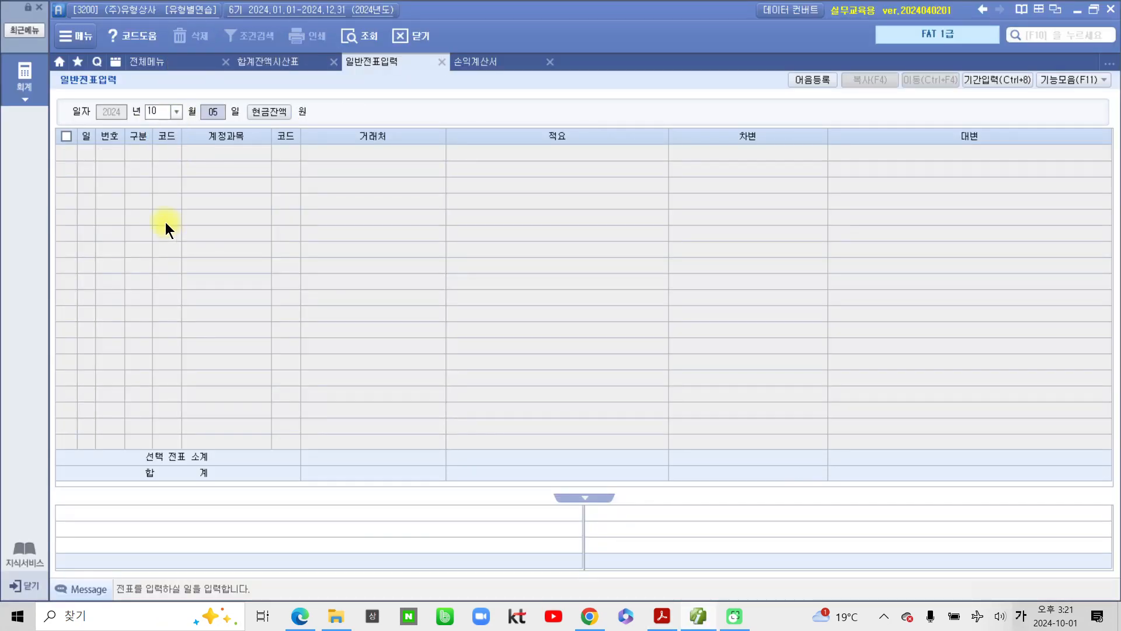
{"action": "type", "text": "30"}
{"action": "key", "text": "Return"}
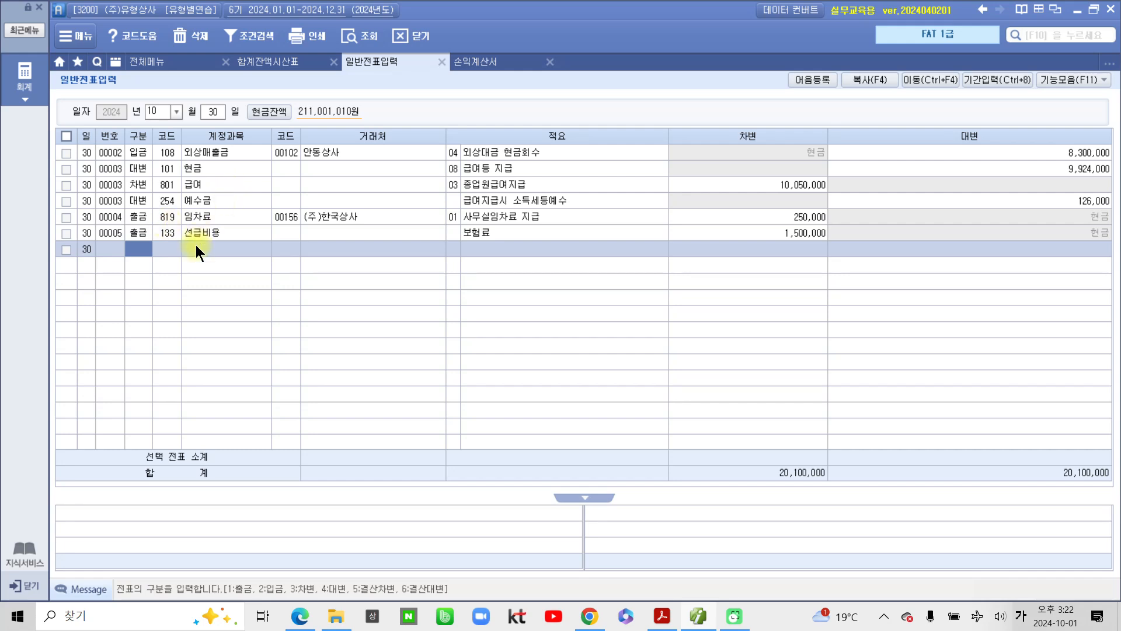
{"action": "key", "text": "Up"}
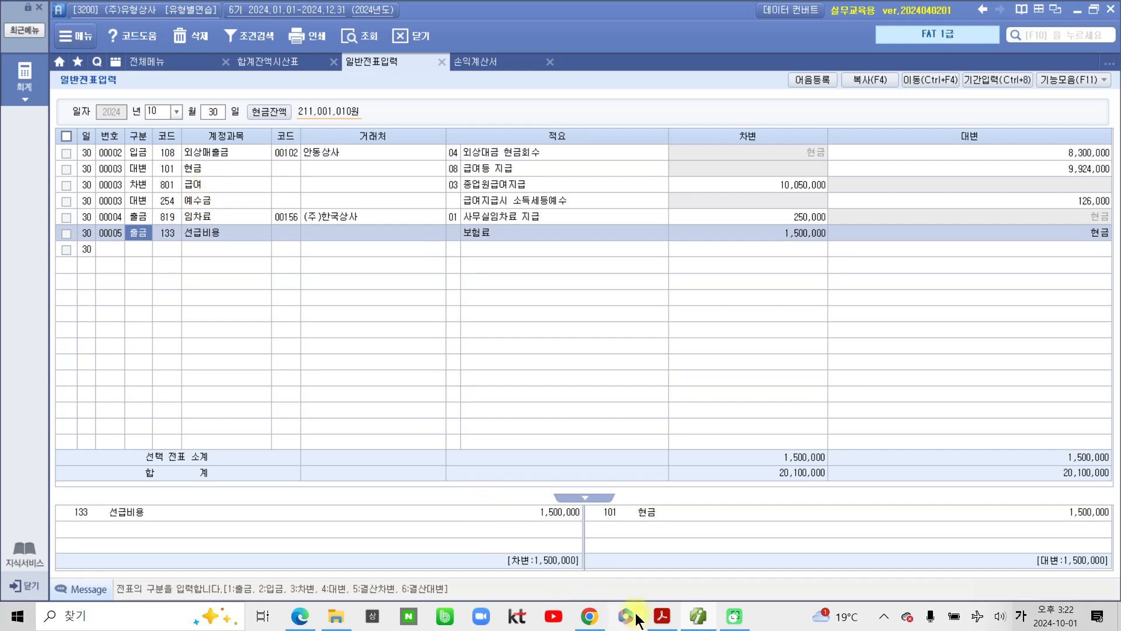
- Switch to the PDF and highlight the number 32, 공정가치는 260,000 and 단기매매증권 in practice transaction 32
{"action": "left_click", "coordinate": [661, 616]}
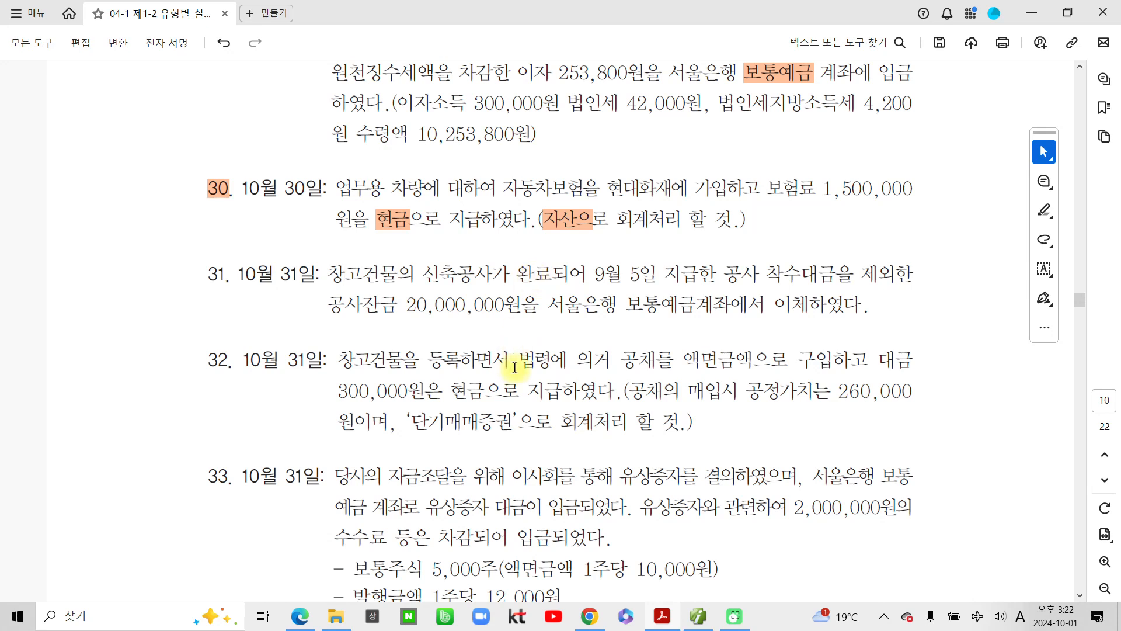
{"action": "scroll", "coordinate": [514, 365], "scroll_direction": "down", "scroll_amount": 1}
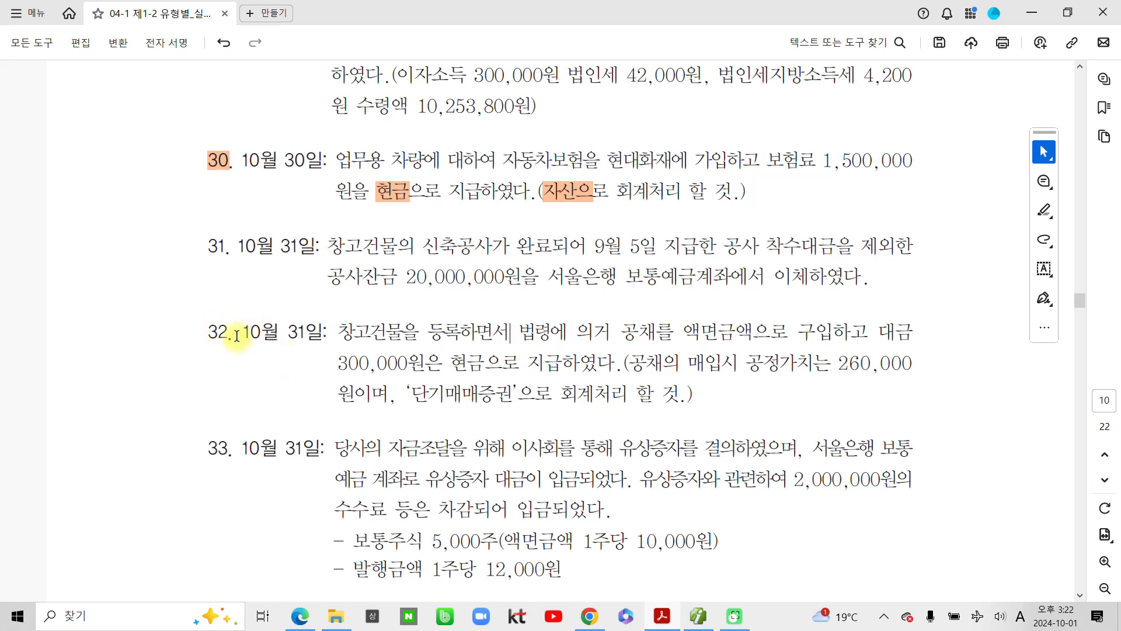
{"action": "left_click_drag", "start_coordinate": [237, 336], "coordinate": [208, 338]}
{"action": "left_click", "coordinate": [246, 358]}
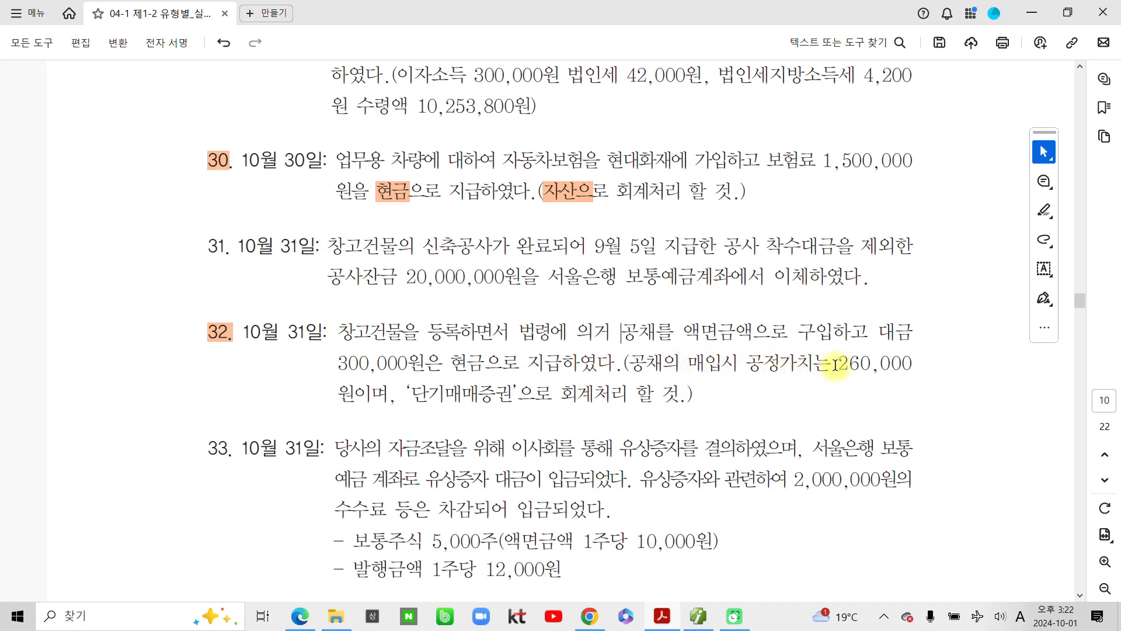
{"action": "left_click_drag", "start_coordinate": [835, 365], "coordinate": [857, 366]}
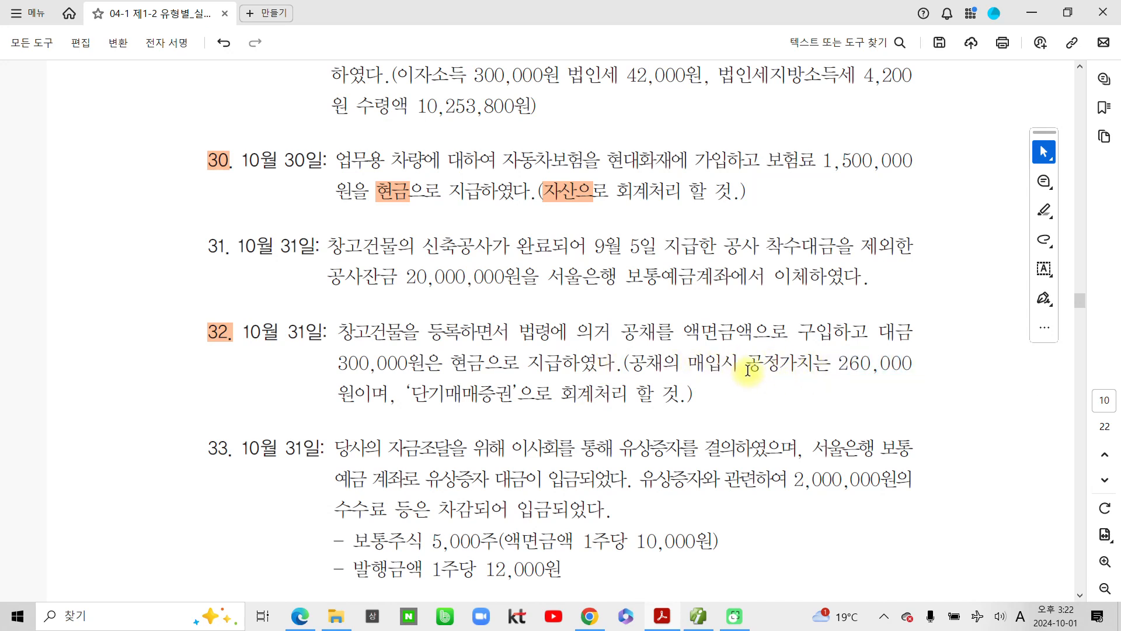
{"action": "left_click_drag", "start_coordinate": [748, 365], "coordinate": [851, 369]}
{"action": "left_click", "coordinate": [899, 391]}
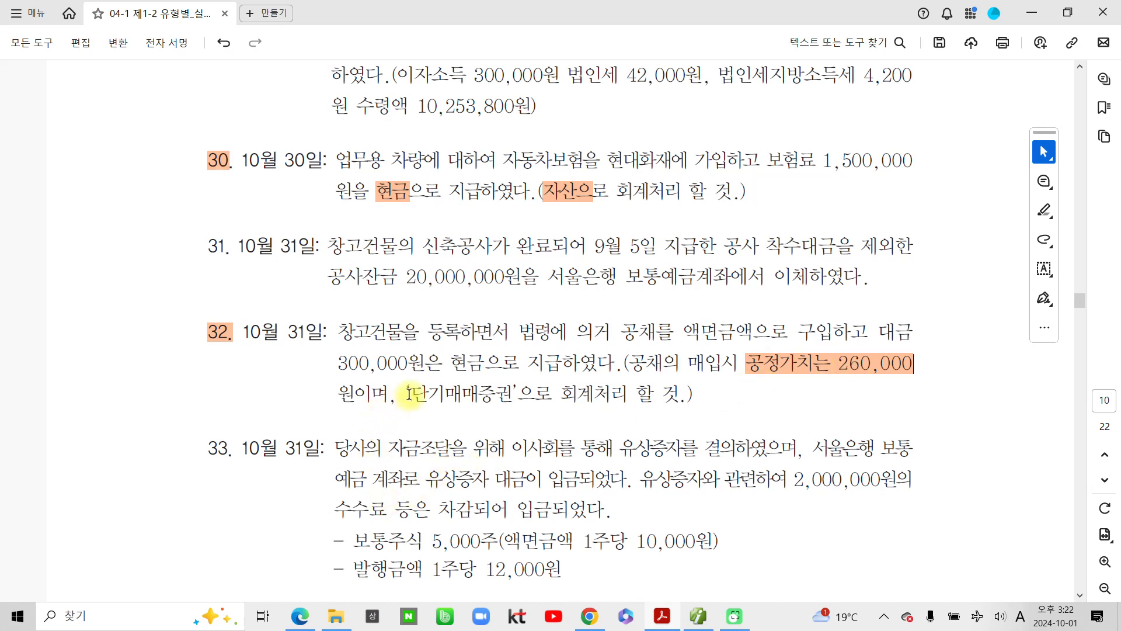
{"action": "left_click_drag", "start_coordinate": [411, 392], "coordinate": [511, 392]}
{"action": "left_click", "coordinate": [564, 425]}
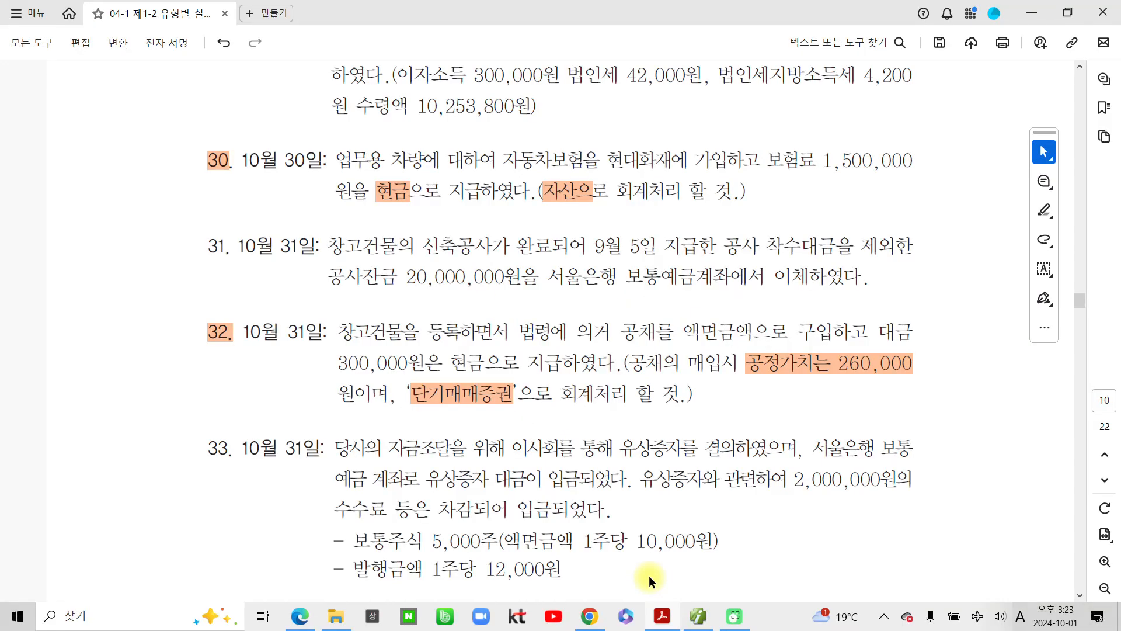
- Draw pen marks on item 32, circling 단기매매증권 and 공정가치는 260,000 as 차) and 300,000원은 현금 as 대)
{"action": "mouse_move", "coordinate": [410, 387]}
{"action": "left_mouse_down"}
{"action": "mouse_move", "coordinate": [413, 423]}
{"action": "mouse_move", "coordinate": [523, 394]}
{"action": "mouse_move", "coordinate": [407, 388]}
{"action": "left_mouse_up"}
{"action": "mouse_move", "coordinate": [746, 352]}
{"action": "left_mouse_down"}
{"action": "mouse_move", "coordinate": [753, 386]}
{"action": "mouse_move", "coordinate": [929, 372]}
{"action": "mouse_move", "coordinate": [824, 348]}
{"action": "left_mouse_up"}
{"action": "mouse_move", "coordinate": [329, 397]}
{"action": "left_mouse_down"}
{"action": "mouse_move", "coordinate": [363, 408]}
{"action": "mouse_move", "coordinate": [342, 443]}
{"action": "left_mouse_up"}
{"action": "left_click_drag", "start_coordinate": [368, 402], "coordinate": [366, 470]}
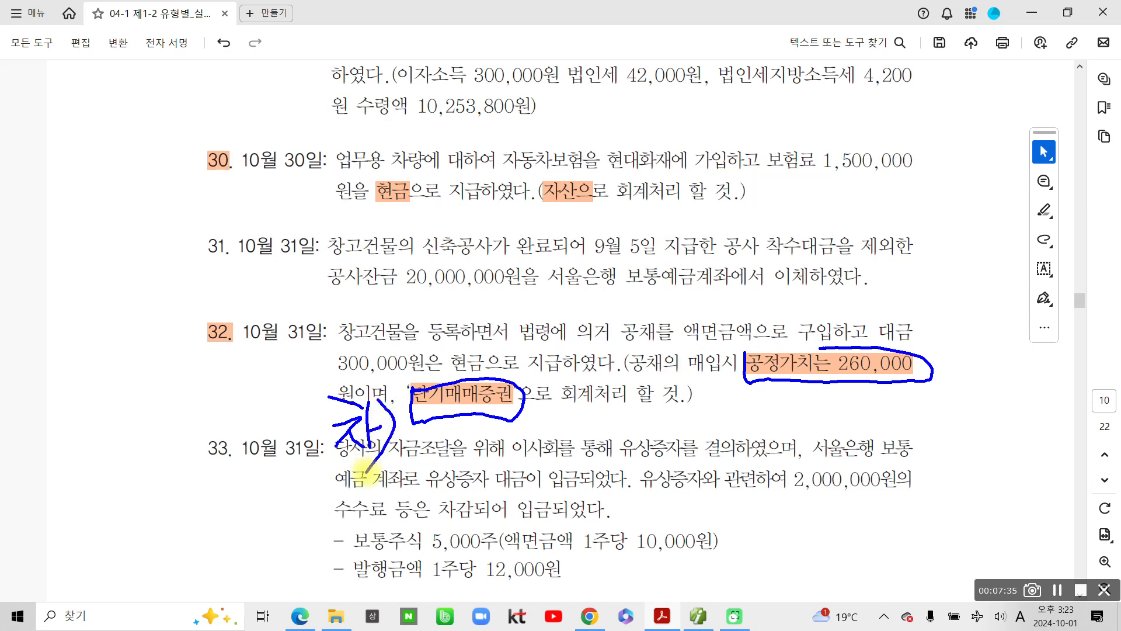
{"action": "mouse_move", "coordinate": [324, 344]}
{"action": "left_mouse_down"}
{"action": "mouse_move", "coordinate": [333, 382]}
{"action": "mouse_move", "coordinate": [502, 365]}
{"action": "mouse_move", "coordinate": [351, 343]}
{"action": "mouse_move", "coordinate": [297, 350]}
{"action": "left_mouse_up"}
{"action": "mouse_move", "coordinate": [198, 364]}
{"action": "left_mouse_down"}
{"action": "mouse_move", "coordinate": [240, 360]}
{"action": "mouse_move", "coordinate": [251, 388]}
{"action": "left_mouse_up"}
{"action": "left_click_drag", "start_coordinate": [261, 349], "coordinate": [250, 409]}
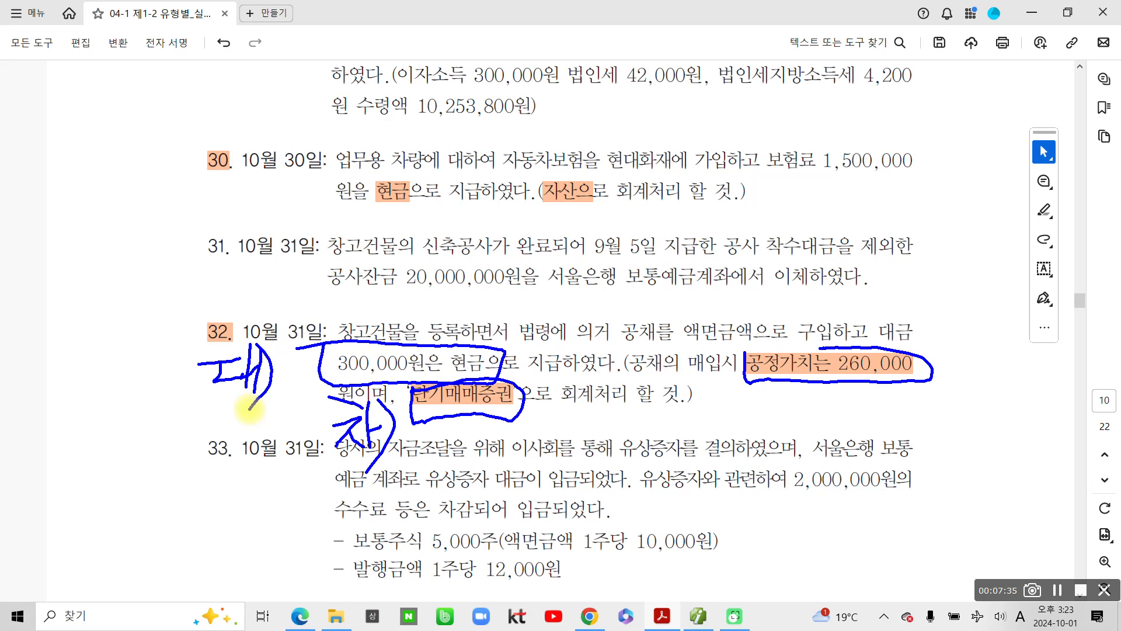
- Box 창고건물 in item 32, annotate it as 차) 40,000, and clear all pen marks from the page
{"action": "mouse_move", "coordinate": [337, 308]}
{"action": "left_mouse_down"}
{"action": "mouse_move", "coordinate": [340, 348]}
{"action": "mouse_move", "coordinate": [416, 346]}
{"action": "mouse_move", "coordinate": [344, 301]}
{"action": "mouse_move", "coordinate": [327, 305]}
{"action": "left_mouse_up"}
{"action": "mouse_move", "coordinate": [264, 257]}
{"action": "left_mouse_down"}
{"action": "mouse_move", "coordinate": [284, 290]}
{"action": "mouse_move", "coordinate": [261, 310]}
{"action": "left_mouse_up"}
{"action": "mouse_move", "coordinate": [299, 267]}
{"action": "left_mouse_down"}
{"action": "mouse_move", "coordinate": [298, 312]}
{"action": "mouse_move", "coordinate": [313, 303]}
{"action": "mouse_move", "coordinate": [316, 318]}
{"action": "left_mouse_up"}
{"action": "mouse_move", "coordinate": [448, 283]}
{"action": "left_mouse_down"}
{"action": "mouse_move", "coordinate": [442, 298]}
{"action": "mouse_move", "coordinate": [474, 299]}
{"action": "mouse_move", "coordinate": [462, 312]}
{"action": "left_mouse_up"}
{"action": "mouse_move", "coordinate": [495, 290]}
{"action": "left_mouse_down"}
{"action": "mouse_move", "coordinate": [493, 308]}
{"action": "mouse_move", "coordinate": [495, 290]}
{"action": "left_mouse_up"}
{"action": "left_click_drag", "start_coordinate": [510, 309], "coordinate": [502, 328]}
{"action": "mouse_move", "coordinate": [523, 286]}
{"action": "left_mouse_down"}
{"action": "mouse_move", "coordinate": [562, 309]}
{"action": "mouse_move", "coordinate": [571, 289]}
{"action": "left_mouse_up"}
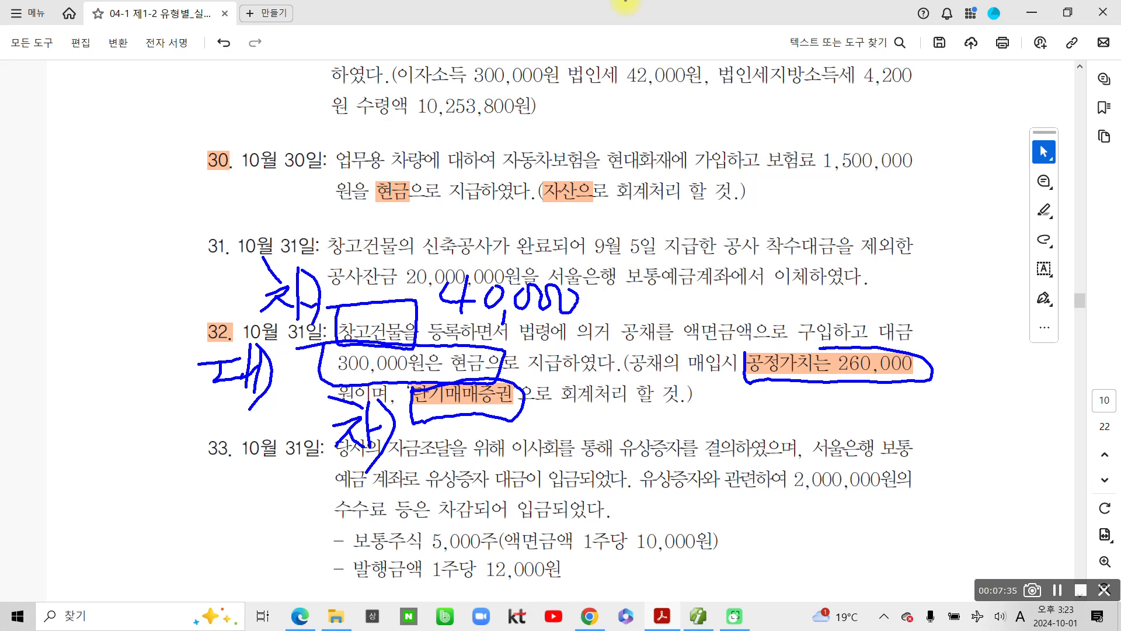
{"action": "mouse_move", "coordinate": [406, 339]}
{"action": "left_mouse_down"}
{"action": "mouse_move", "coordinate": [388, 326]}
{"action": "mouse_move", "coordinate": [397, 347]}
{"action": "left_mouse_up"}
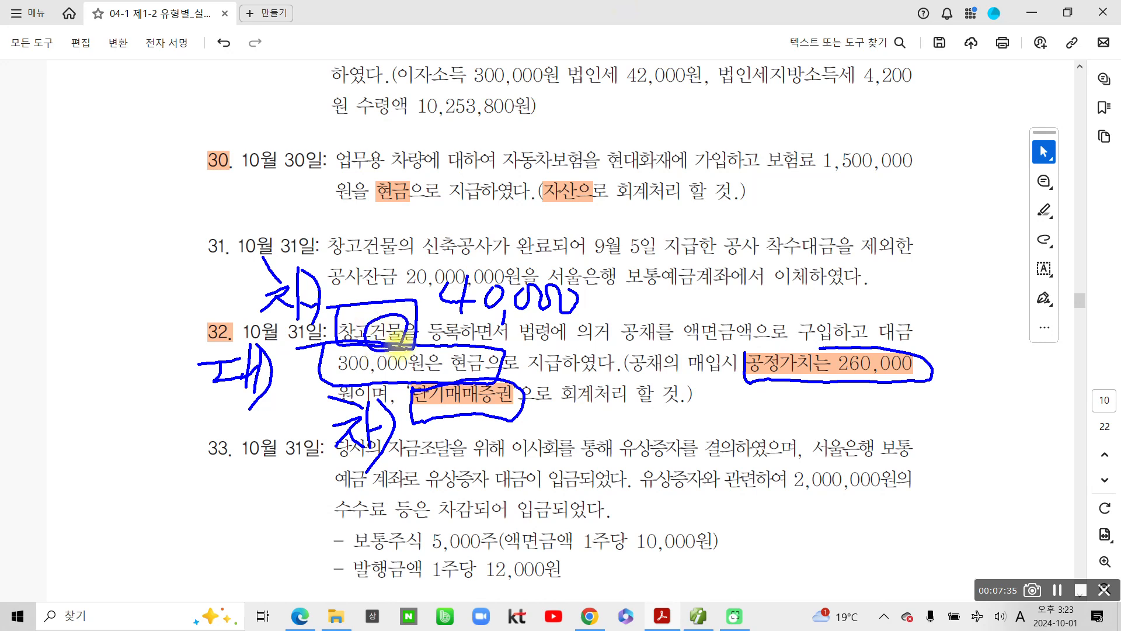
{"action": "left_click_drag", "start_coordinate": [176, 368], "coordinate": [166, 388]}
{"action": "key", "text": "Escape"}
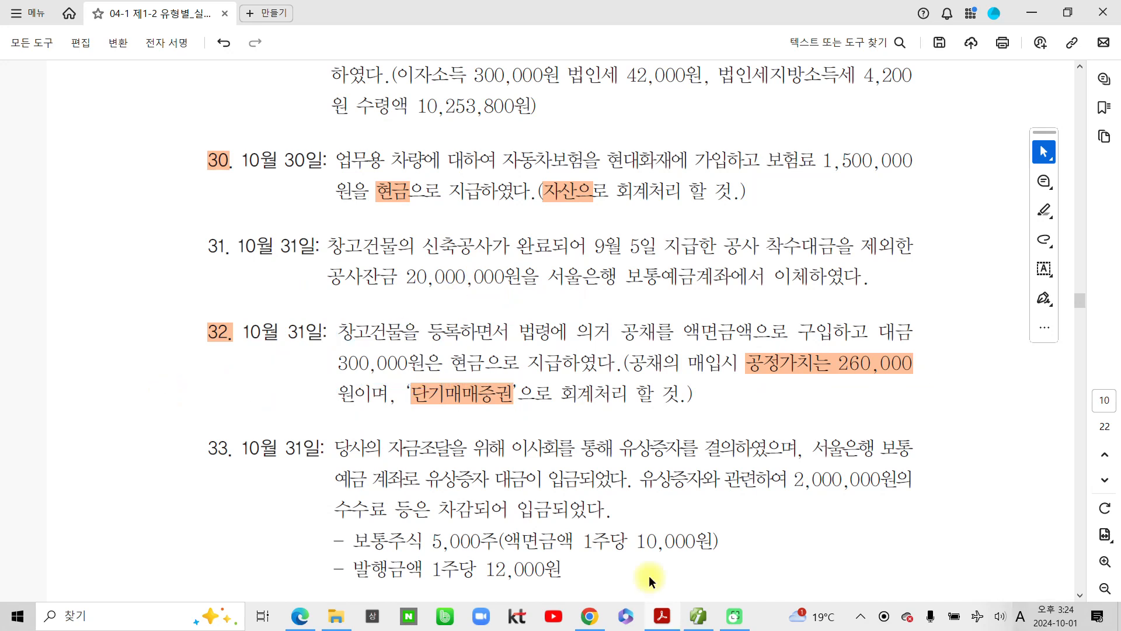
- Switch to the accounting program and open the general vouchers for October 31
{"action": "left_click", "coordinate": [704, 624]}
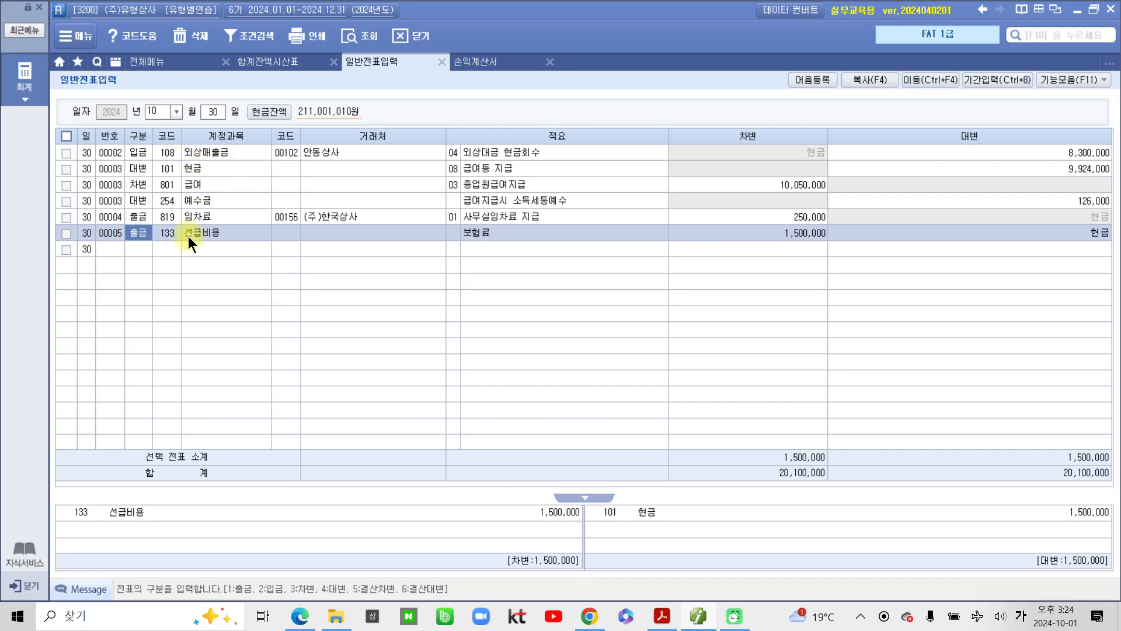
{"action": "left_click", "coordinate": [216, 117]}
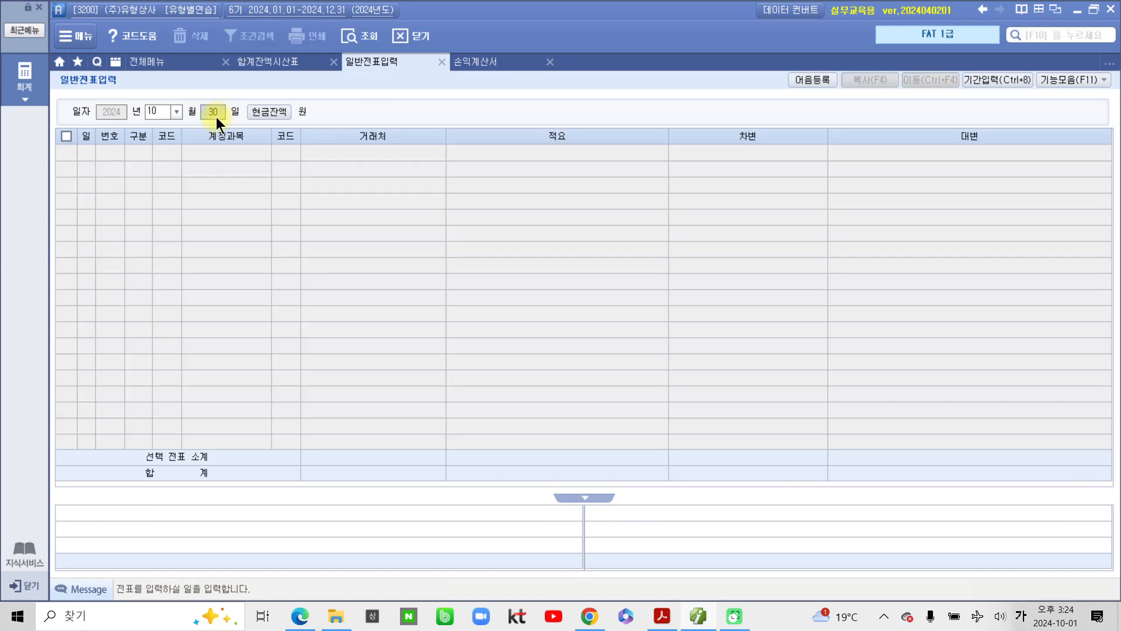
{"action": "type", "text": "31"}
{"action": "key", "text": "Return"}
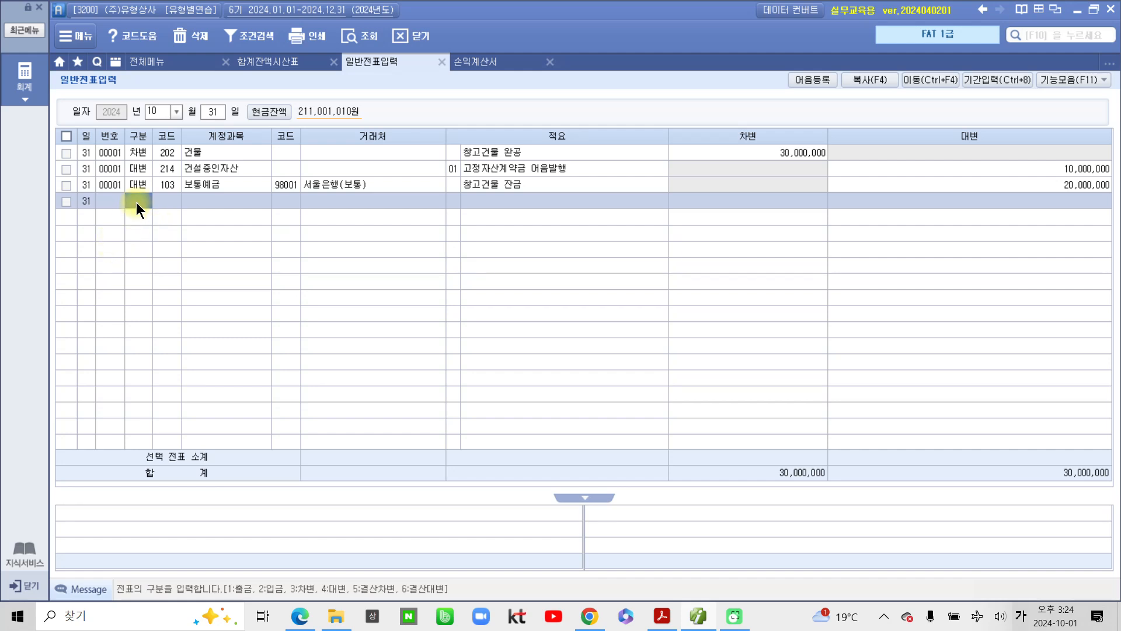
- Add a credit line to October 31 with account 101 현금, description 채권구입 and amount 300,000
{"action": "type", "text": "4"}
{"action": "key", "text": "Return"}
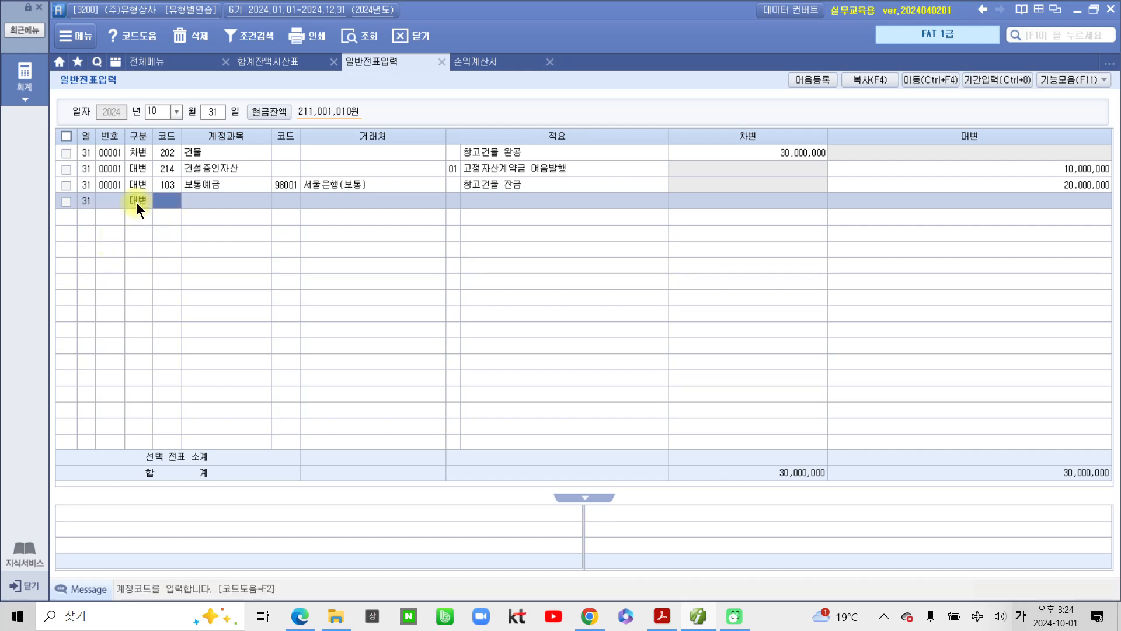
{"action": "type", "text": "101"}
{"action": "key", "text": "Return"}
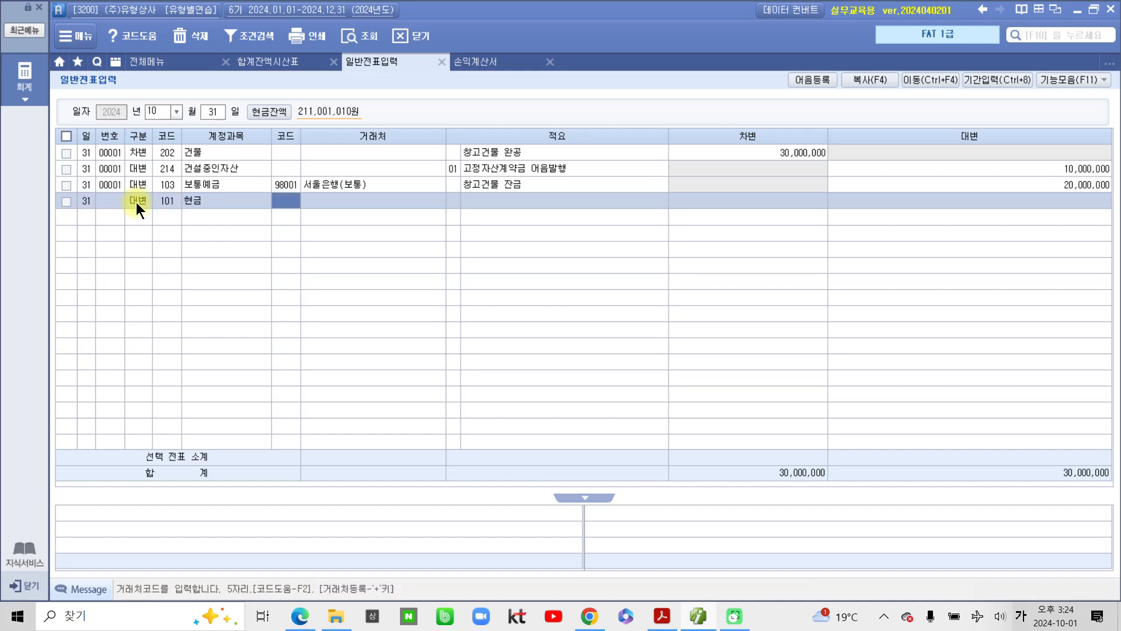
{"action": "key", "text": "Return"}
{"action": "key", "text": "Return"}
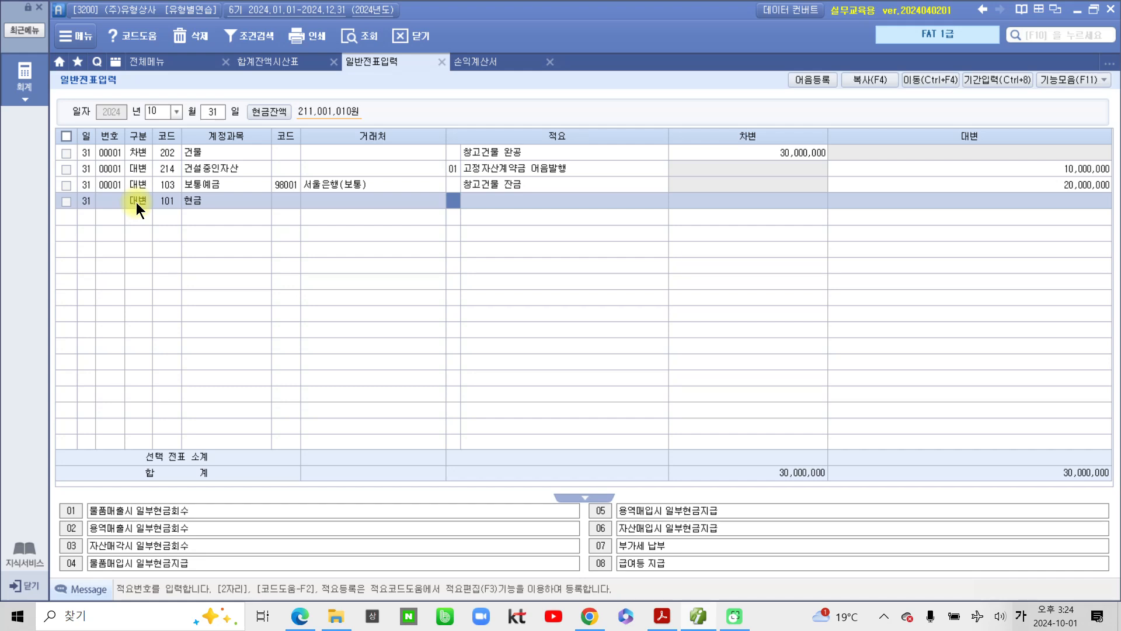
{"action": "key", "text": "Return"}
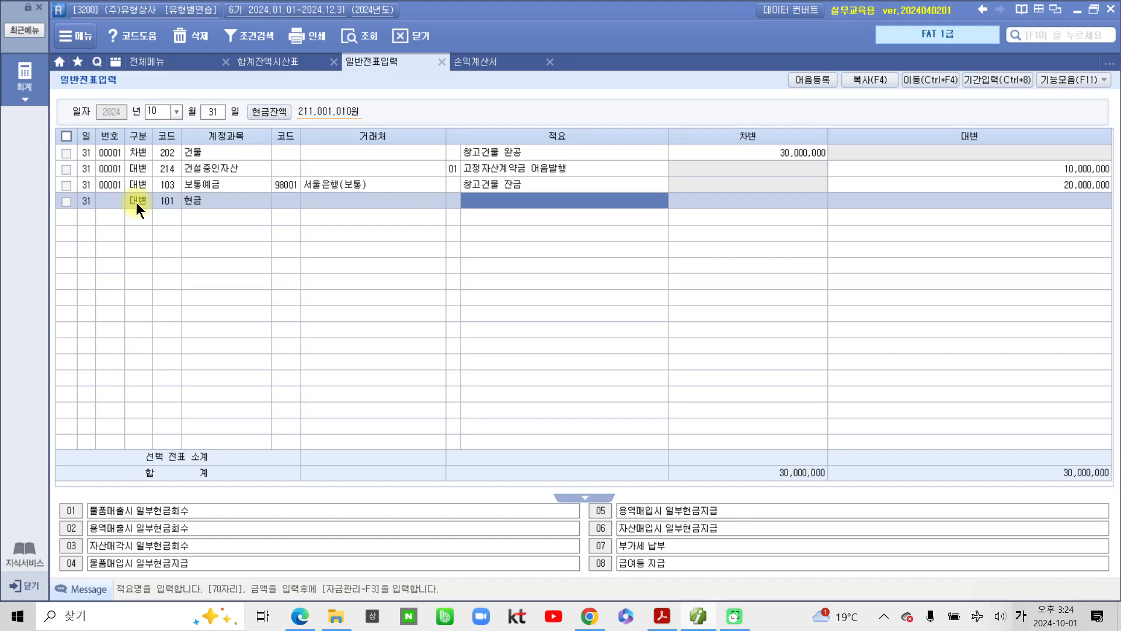
{"action": "type", "text": "채권구입"}
{"action": "key", "text": "Return"}
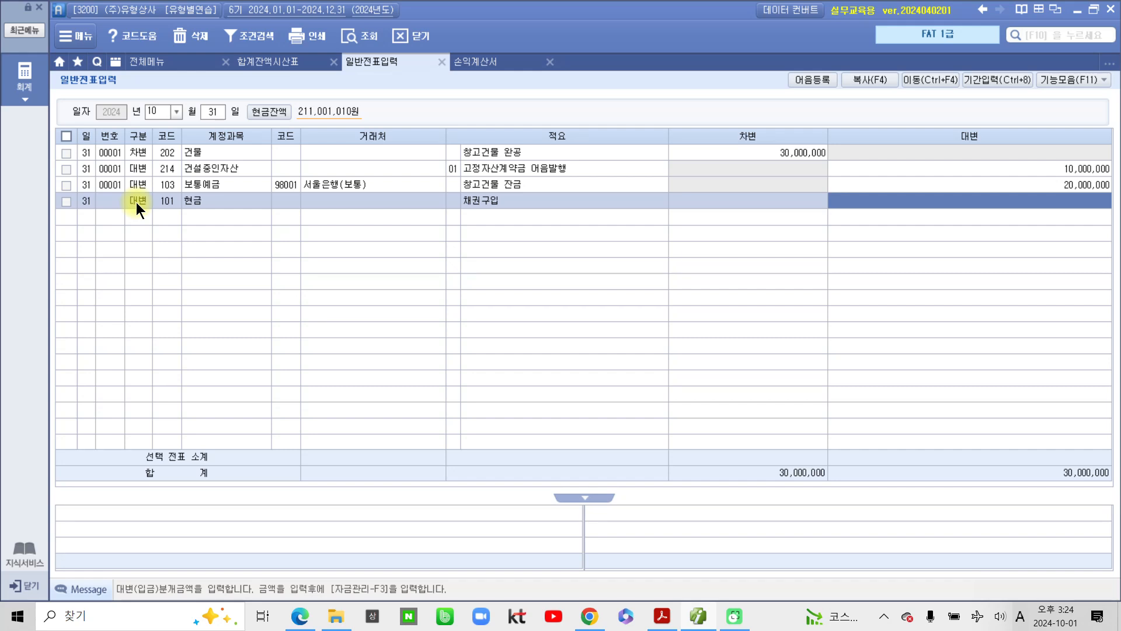
{"action": "type", "text": "3000000"}
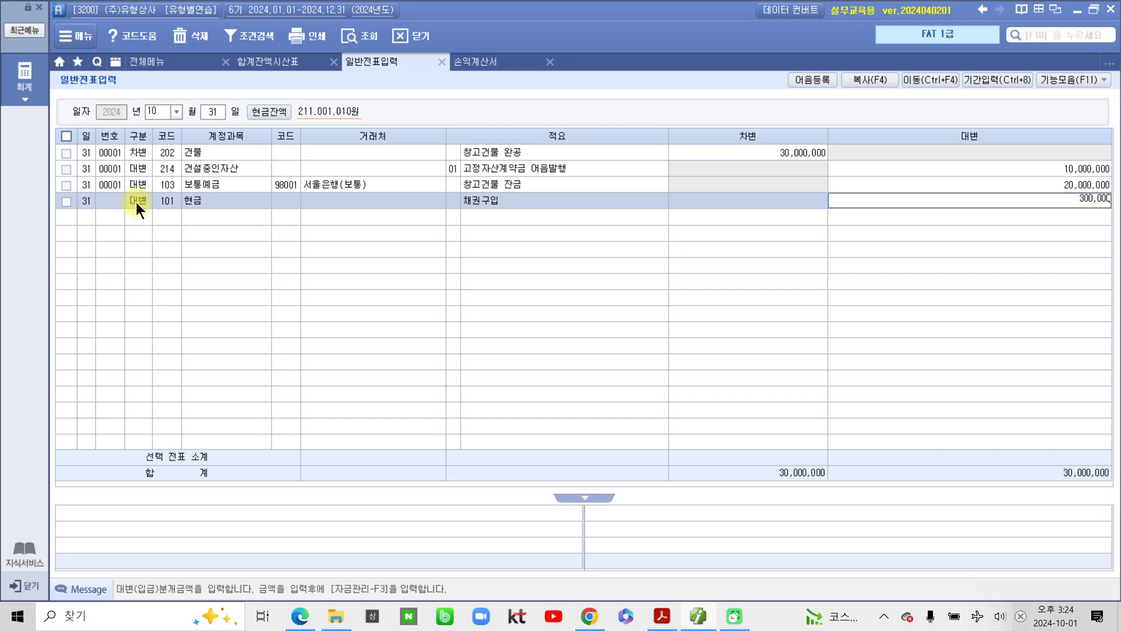
{"action": "key", "text": "Return"}
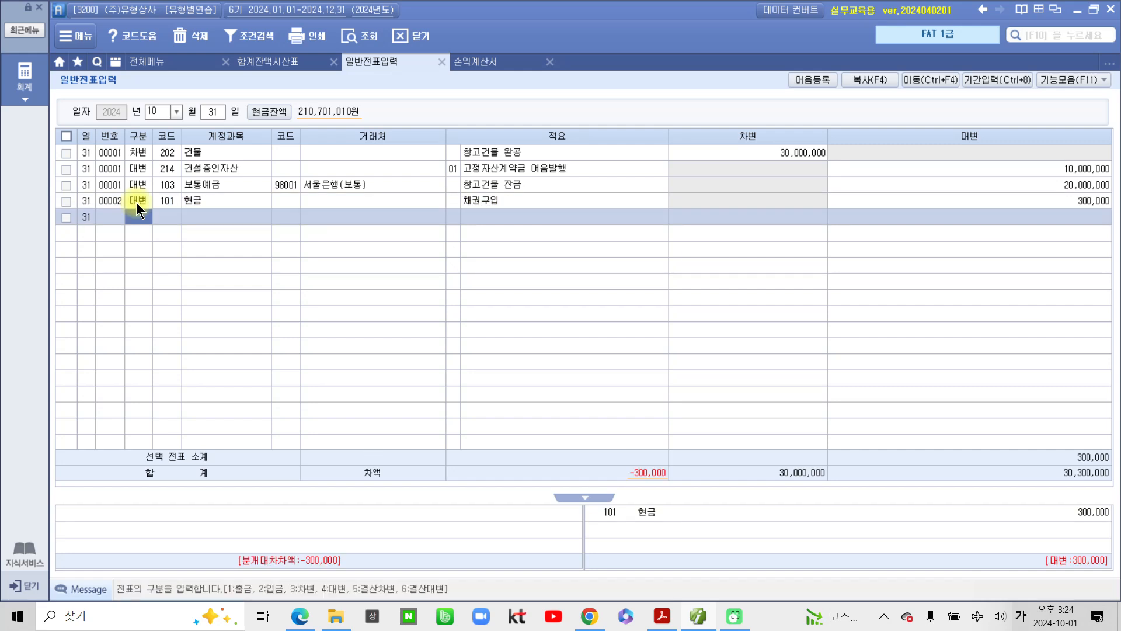
- Add a debit line with account 107 단기매매증권, description 채권구입 and amount 260,000
{"action": "key", "text": "3"}
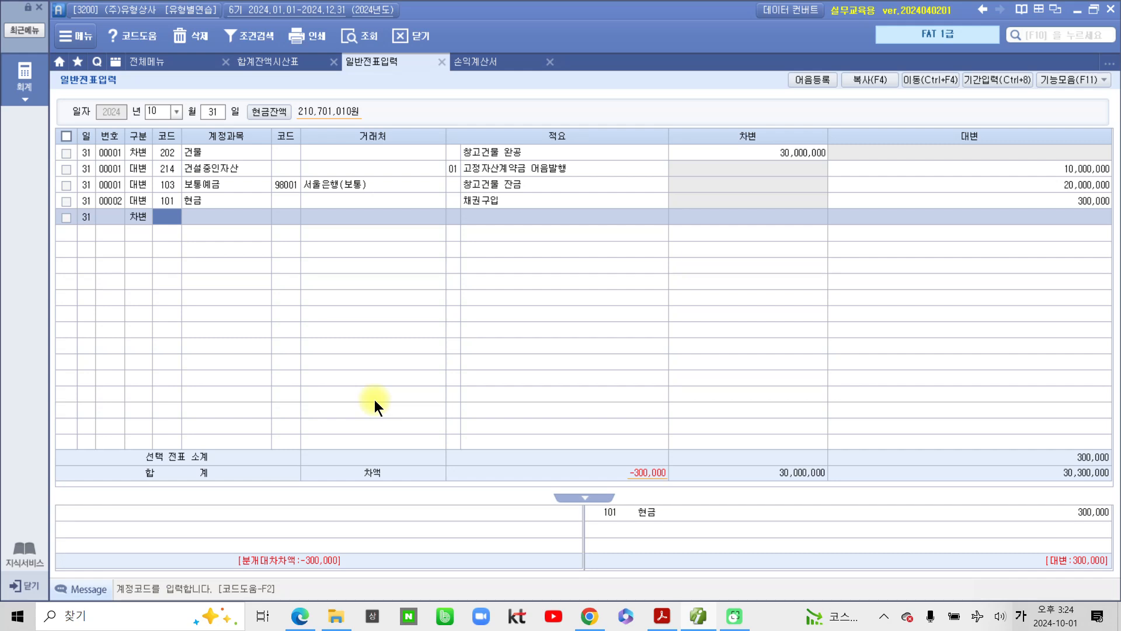
{"action": "type", "text": "107"}
{"action": "key", "text": "Return"}
{"action": "key", "text": "Return"}
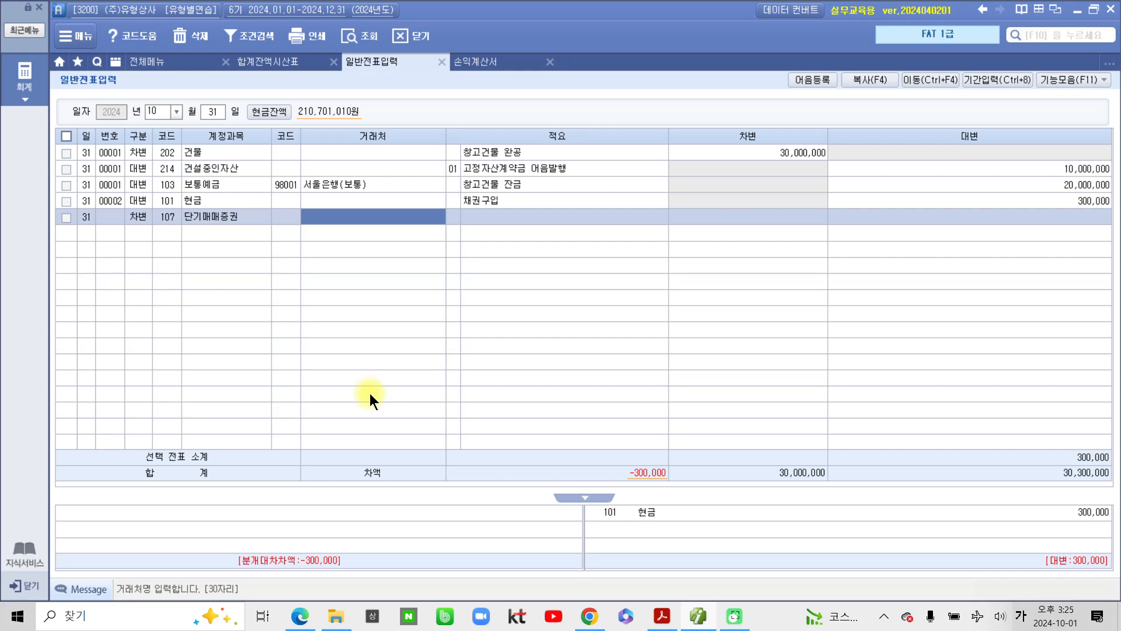
{"action": "key", "text": "Return"}
{"action": "key", "text": "Return"}
{"action": "key", "text": "Return"}
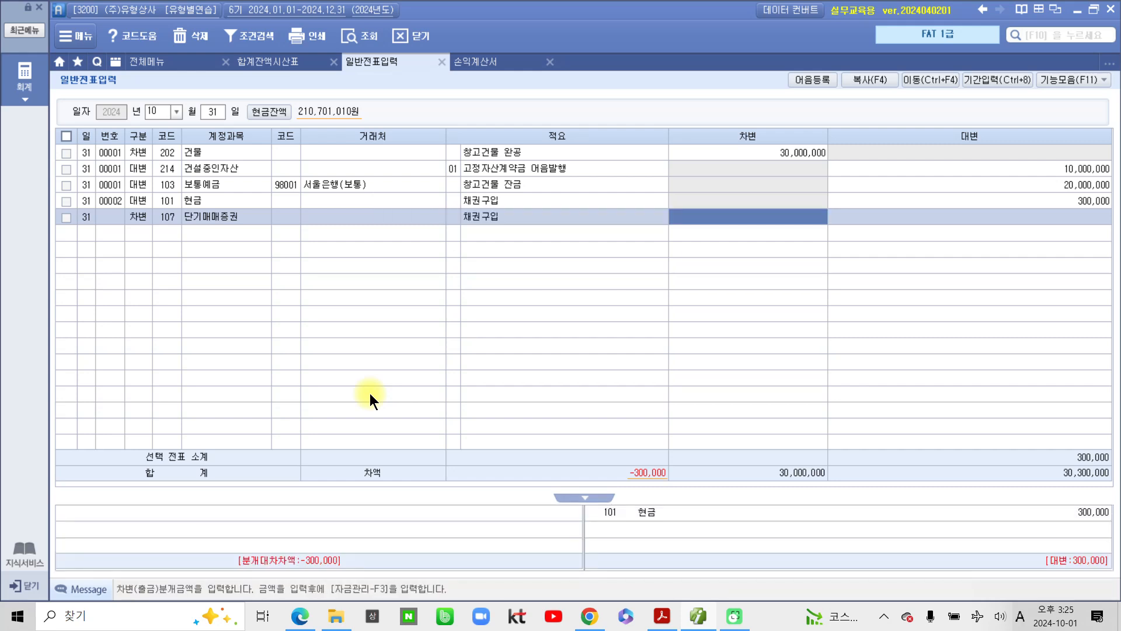
{"action": "type", "text": "260,000"}
{"action": "key", "text": "Return"}
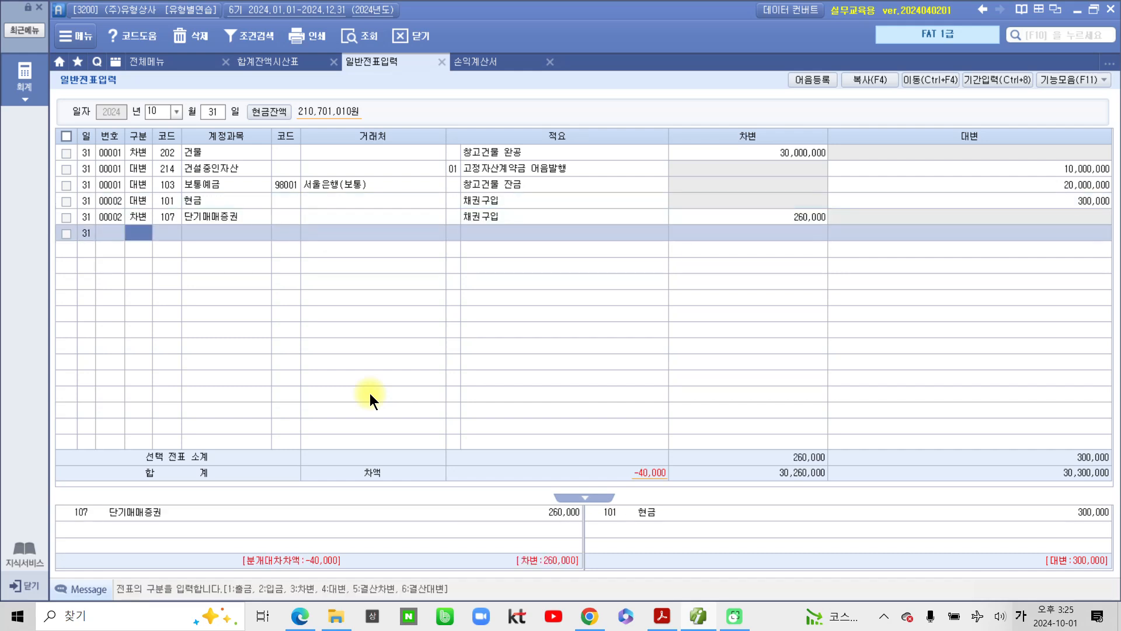
- Add a debit line with account 202 건물, description 채권구입 and amount 40,000, and select the bond-purchase voucher for review
{"action": "type", "text": "3"}
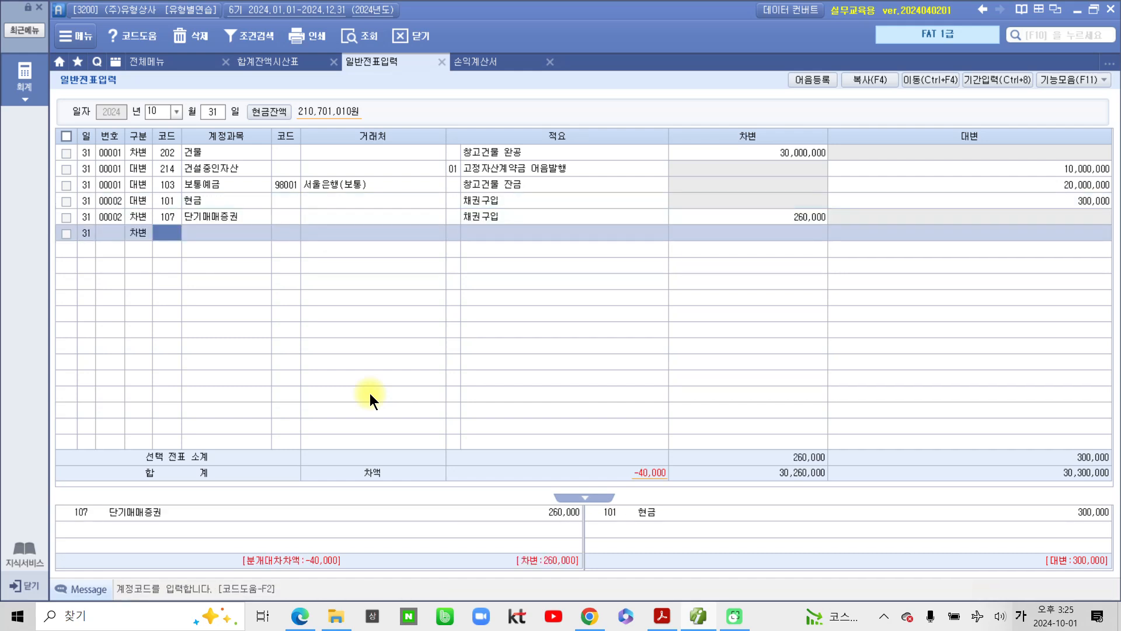
{"action": "type", "text": "건물"}
{"action": "key", "text": "Return"}
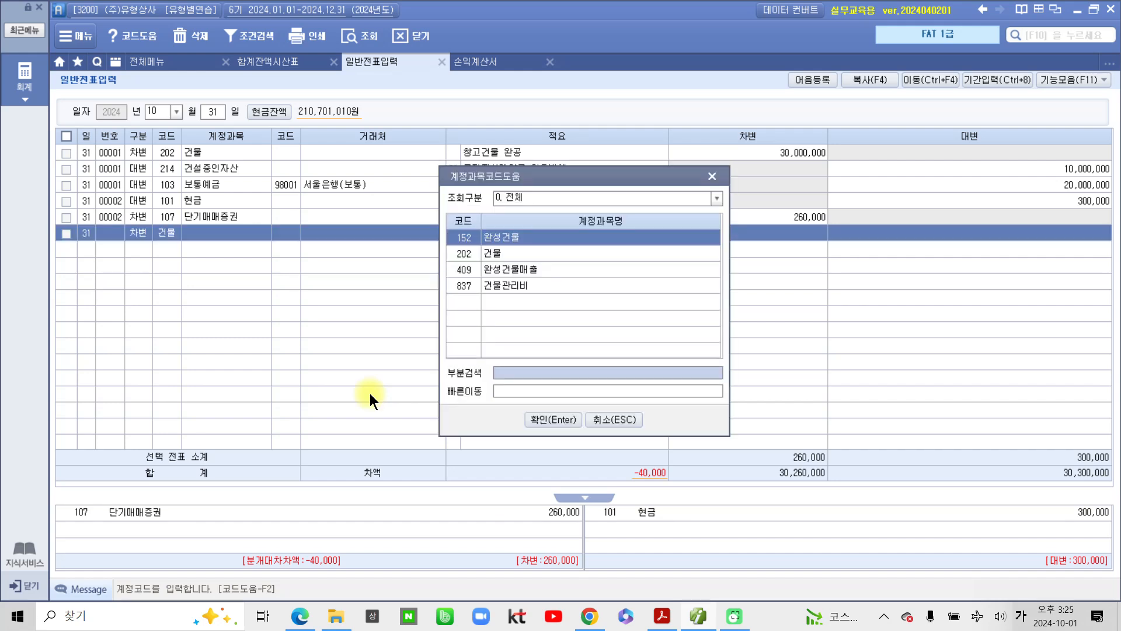
{"action": "key", "text": "Down"}
{"action": "key", "text": "Return"}
{"action": "key", "text": "Return"}
{"action": "key", "text": "Return"}
{"action": "key", "text": "Return"}
{"action": "key", "text": "Return"}
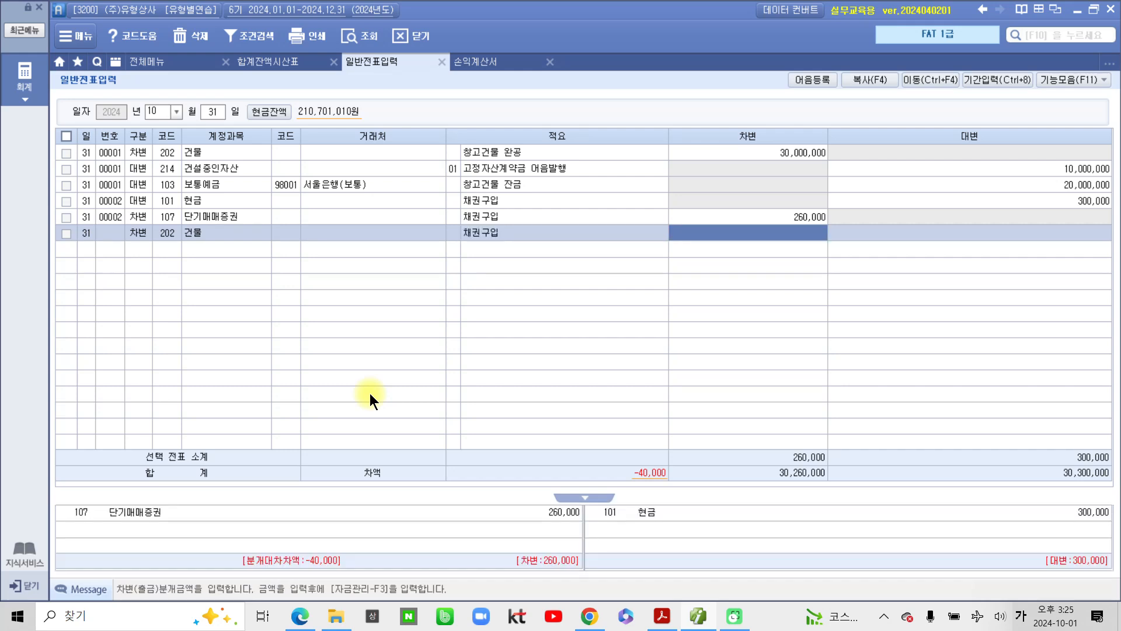
{"action": "type", "text": "40"}
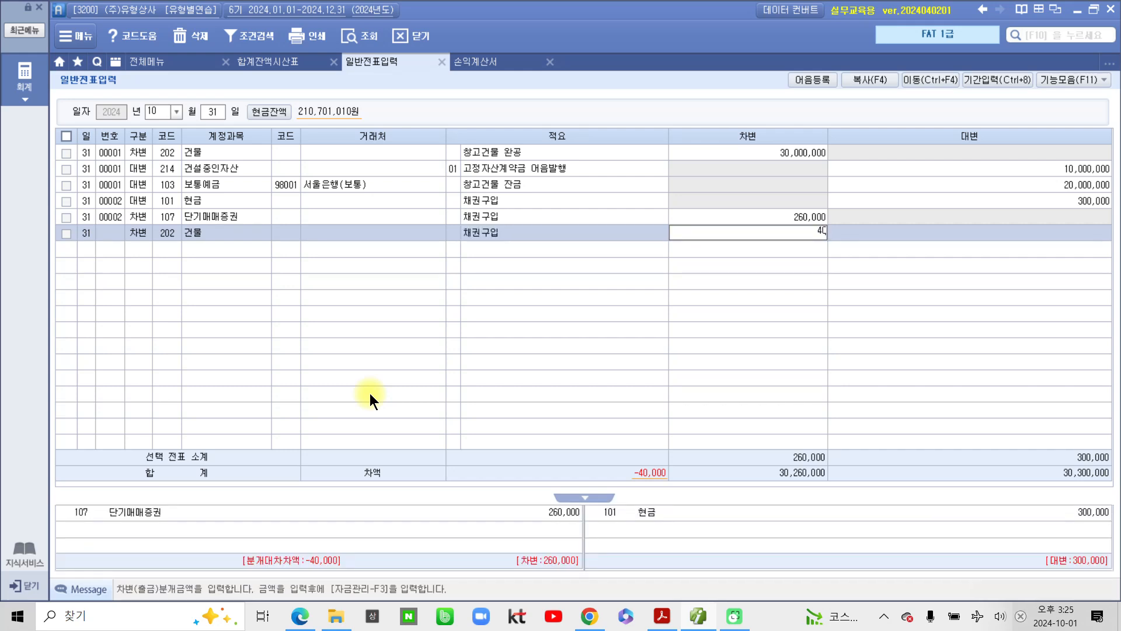
{"action": "type", "text": ",000"}
{"action": "key", "text": "Return"}
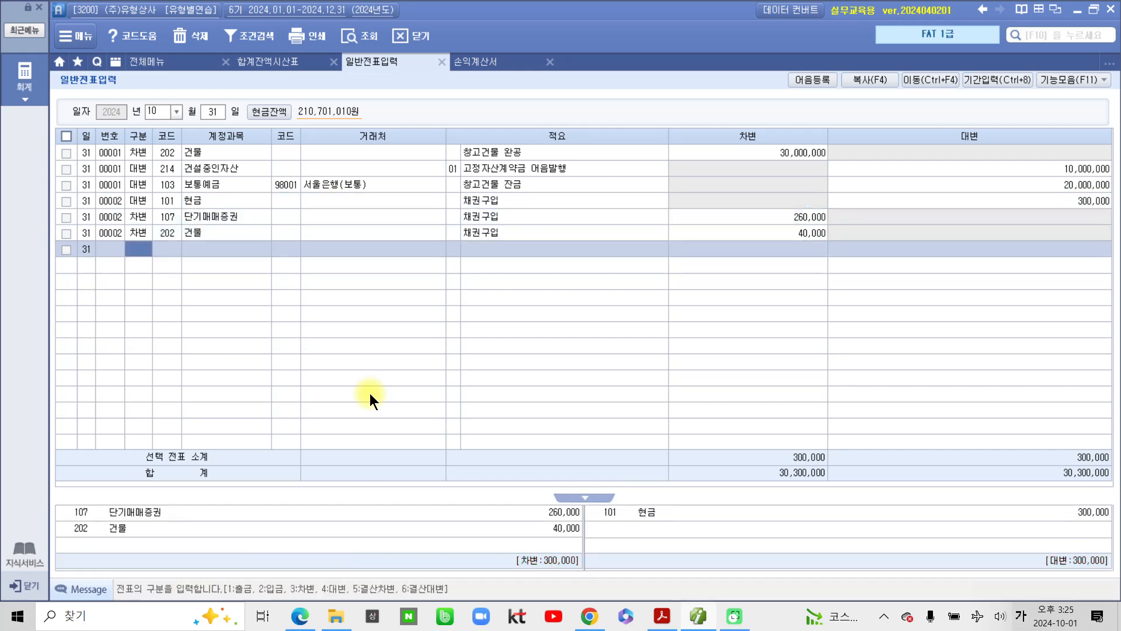
{"action": "left_click", "coordinate": [197, 215]}
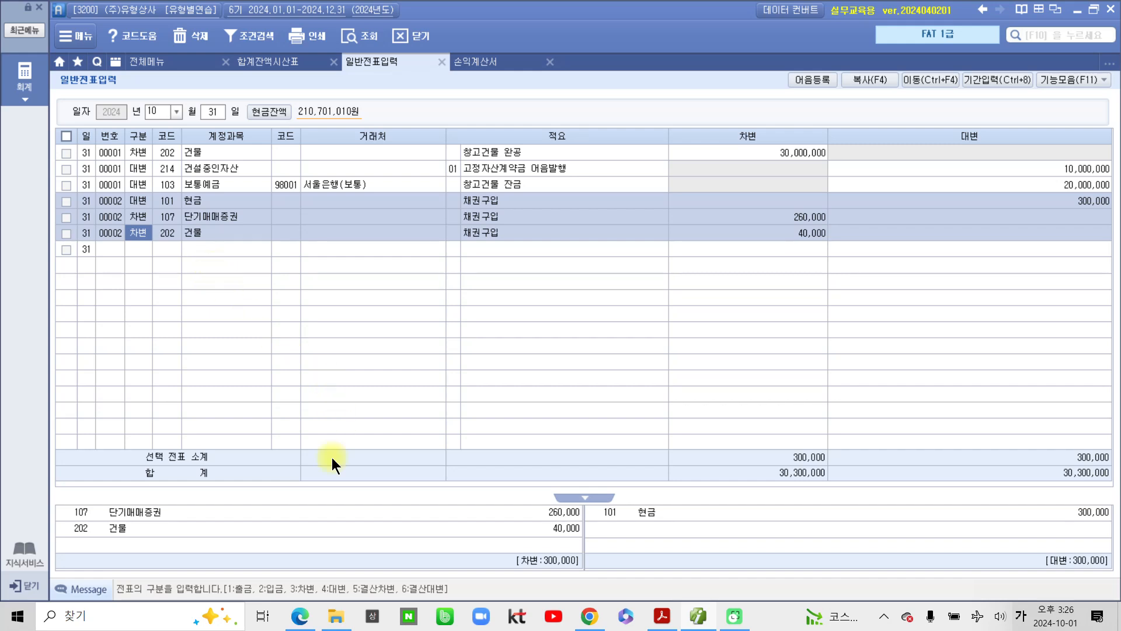
- Switch to the practice PDF and highlight '유상증자를 결의하였으며' in item 33
{"action": "left_click", "coordinate": [661, 616]}
{"action": "scroll", "coordinate": [605, 482], "scroll_direction": "down", "scroll_amount": 5}
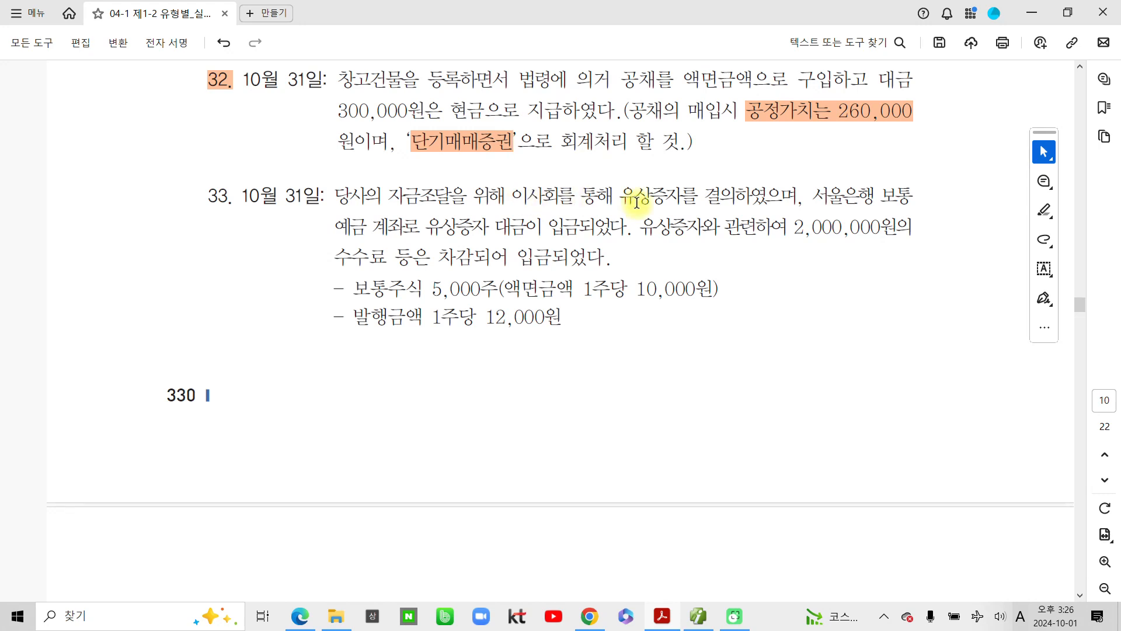
{"action": "left_click_drag", "start_coordinate": [617, 196], "coordinate": [798, 196]}
{"action": "left_click", "coordinate": [769, 225]}
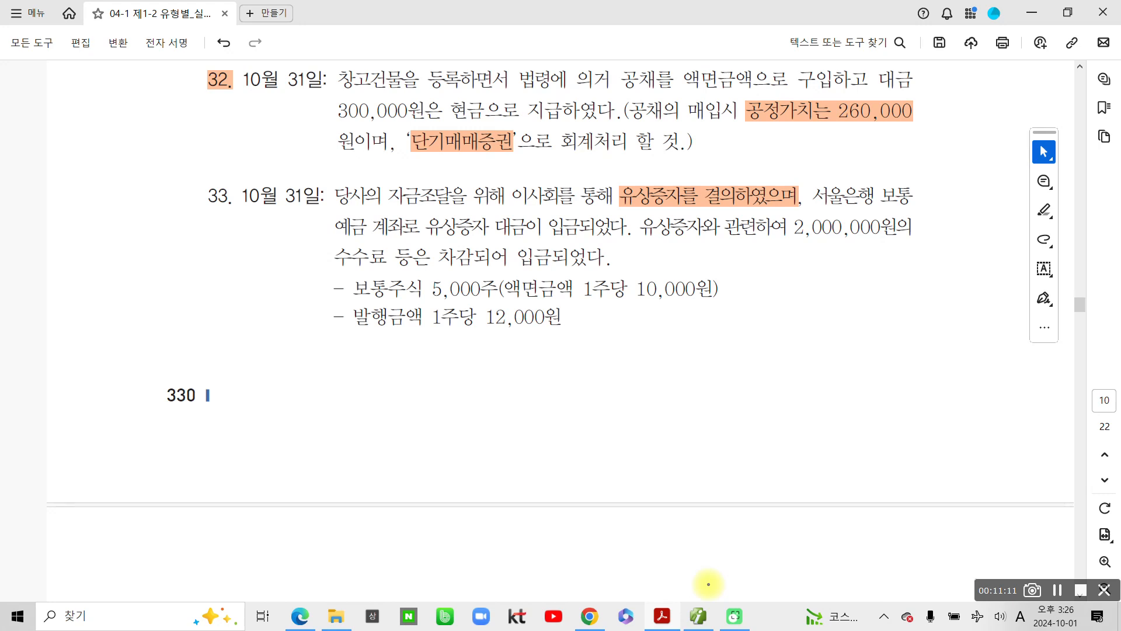
- Circle 5,000주 in item 33 and underline the par value 10,000원 and the issue price 12,000원 per share
{"action": "mouse_move", "coordinate": [504, 300]}
{"action": "left_mouse_down"}
{"action": "mouse_move", "coordinate": [416, 285]}
{"action": "mouse_move", "coordinate": [496, 274]}
{"action": "mouse_move", "coordinate": [487, 294]}
{"action": "left_mouse_up"}
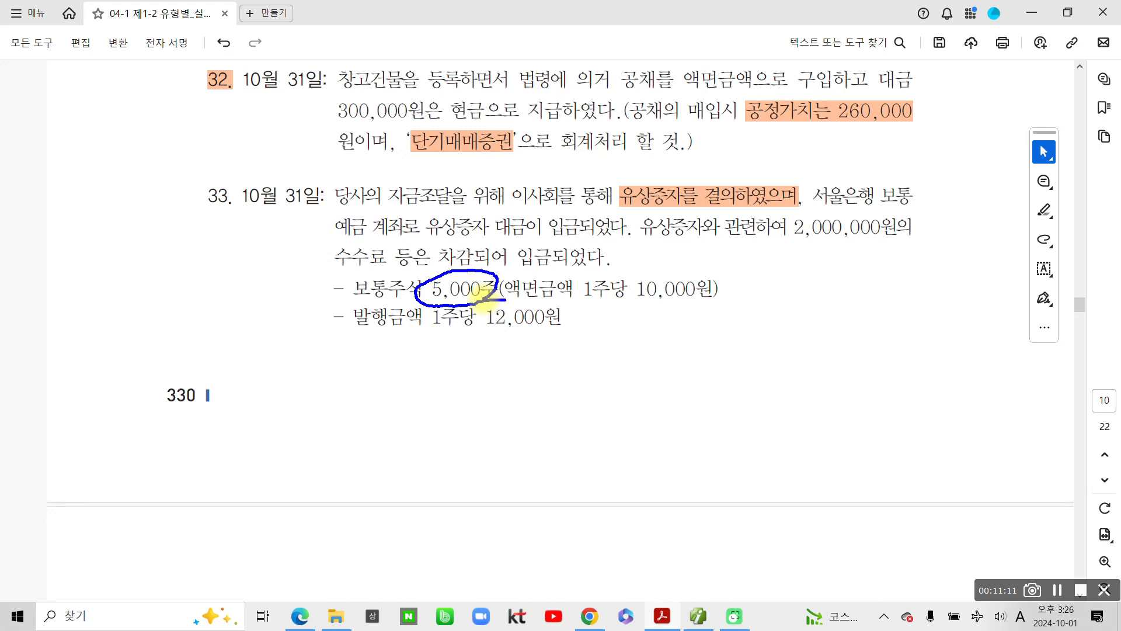
{"action": "left_click_drag", "start_coordinate": [597, 312], "coordinate": [703, 311]}
{"action": "left_click_drag", "start_coordinate": [421, 335], "coordinate": [559, 333]}
{"action": "left_click_drag", "start_coordinate": [358, 344], "coordinate": [348, 346]}
- Handwrite the issue proceeds calculation 5000 × 12,000 = 60,000,000 below item 33
{"action": "mouse_move", "coordinate": [467, 377]}
{"action": "left_mouse_down"}
{"action": "mouse_move", "coordinate": [471, 387]}
{"action": "mouse_move", "coordinate": [491, 380]}
{"action": "mouse_move", "coordinate": [553, 395]}
{"action": "mouse_move", "coordinate": [633, 379]}
{"action": "mouse_move", "coordinate": [668, 399]}
{"action": "mouse_move", "coordinate": [672, 388]}
{"action": "mouse_move", "coordinate": [801, 363]}
{"action": "mouse_move", "coordinate": [802, 388]}
{"action": "left_mouse_up"}
{"action": "mouse_move", "coordinate": [851, 334]}
{"action": "left_mouse_down"}
{"action": "mouse_move", "coordinate": [826, 408]}
{"action": "mouse_move", "coordinate": [862, 374]}
{"action": "left_mouse_up"}
{"action": "left_click_drag", "start_coordinate": [874, 422], "coordinate": [873, 438]}
{"action": "mouse_move", "coordinate": [904, 389]}
{"action": "left_mouse_down"}
{"action": "mouse_move", "coordinate": [902, 400]}
{"action": "mouse_move", "coordinate": [953, 376]}
{"action": "left_mouse_up"}
{"action": "left_click_drag", "start_coordinate": [965, 415], "coordinate": [963, 435]}
{"action": "mouse_move", "coordinate": [982, 388]}
{"action": "left_mouse_down"}
{"action": "mouse_move", "coordinate": [1029, 385]}
{"action": "mouse_move", "coordinate": [1020, 373]}
{"action": "left_mouse_up"}
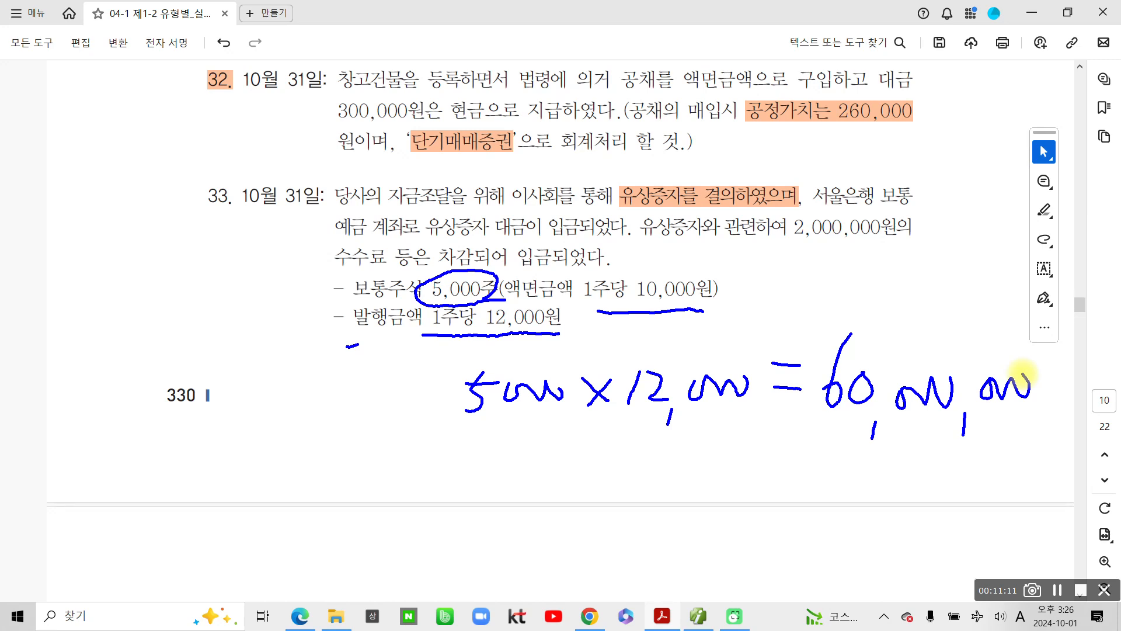
- Circle '차감되어 입금되었다' and double-underline the 2,000,000원 fee in item 33
{"action": "mouse_move", "coordinate": [438, 252]}
{"action": "left_mouse_down"}
{"action": "mouse_move", "coordinate": [578, 270]}
{"action": "mouse_move", "coordinate": [447, 247]}
{"action": "mouse_move", "coordinate": [420, 257]}
{"action": "left_mouse_up"}
{"action": "left_click_drag", "start_coordinate": [782, 252], "coordinate": [897, 250]}
{"action": "left_click_drag", "start_coordinate": [787, 264], "coordinate": [897, 261]}
- Handwrite the subtraction of 2,000,000 under 60,000,000, with 58,000,000 as the net deposit
{"action": "left_click_drag", "start_coordinate": [765, 447], "coordinate": [869, 462]}
{"action": "left_click_drag", "start_coordinate": [875, 425], "coordinate": [881, 483]}
{"action": "mouse_move", "coordinate": [905, 444]}
{"action": "left_mouse_down"}
{"action": "mouse_move", "coordinate": [949, 452]}
{"action": "mouse_move", "coordinate": [954, 442]}
{"action": "left_mouse_up"}
{"action": "mouse_move", "coordinate": [954, 462]}
{"action": "left_mouse_down"}
{"action": "mouse_move", "coordinate": [951, 477]}
{"action": "mouse_move", "coordinate": [1017, 421]}
{"action": "mouse_move", "coordinate": [1031, 437]}
{"action": "left_mouse_up"}
{"action": "left_click_drag", "start_coordinate": [1004, 416], "coordinate": [1020, 409]}
{"action": "left_click_drag", "start_coordinate": [731, 489], "coordinate": [1061, 475]}
{"action": "mouse_move", "coordinate": [821, 493]}
{"action": "left_mouse_down"}
{"action": "mouse_move", "coordinate": [796, 532]}
{"action": "mouse_move", "coordinate": [870, 503]}
{"action": "left_mouse_up"}
{"action": "mouse_move", "coordinate": [868, 495]}
{"action": "left_mouse_down"}
{"action": "mouse_move", "coordinate": [840, 540]}
{"action": "mouse_move", "coordinate": [868, 514]}
{"action": "mouse_move", "coordinate": [870, 556]}
{"action": "left_mouse_up"}
{"action": "mouse_move", "coordinate": [895, 520]}
{"action": "left_mouse_down"}
{"action": "mouse_move", "coordinate": [949, 501]}
{"action": "mouse_move", "coordinate": [952, 552]}
{"action": "left_mouse_up"}
{"action": "left_click_drag", "start_coordinate": [974, 515], "coordinate": [1027, 502]}
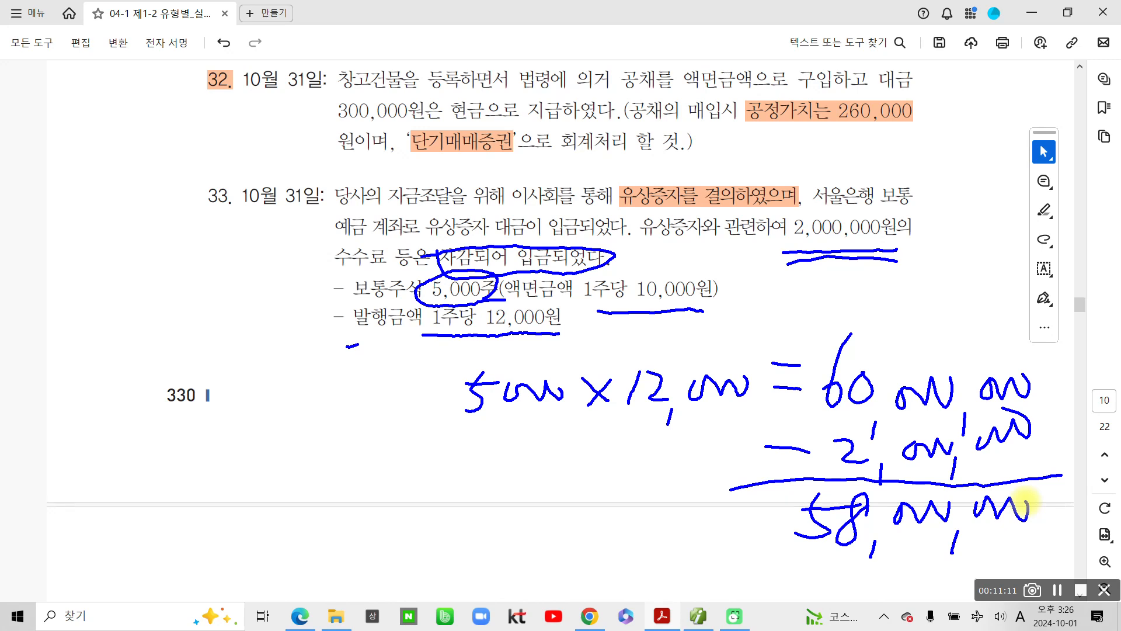
- Handwrite the debit label '차)' beside the net deposit and mark 유상증자, 10,000원 and 5,000주 in item 33
{"action": "left_click_drag", "start_coordinate": [608, 486], "coordinate": [617, 506]}
{"action": "mouse_move", "coordinate": [594, 521]}
{"action": "left_mouse_down"}
{"action": "mouse_move", "coordinate": [608, 518]}
{"action": "mouse_move", "coordinate": [596, 543]}
{"action": "left_mouse_up"}
{"action": "left_click_drag", "start_coordinate": [610, 524], "coordinate": [628, 538]}
{"action": "mouse_move", "coordinate": [623, 485]}
{"action": "left_mouse_down"}
{"action": "mouse_move", "coordinate": [621, 546]}
{"action": "mouse_move", "coordinate": [640, 533]}
{"action": "left_mouse_up"}
{"action": "mouse_move", "coordinate": [633, 483]}
{"action": "left_mouse_down"}
{"action": "mouse_move", "coordinate": [647, 518]}
{"action": "mouse_move", "coordinate": [631, 549]}
{"action": "left_mouse_up"}
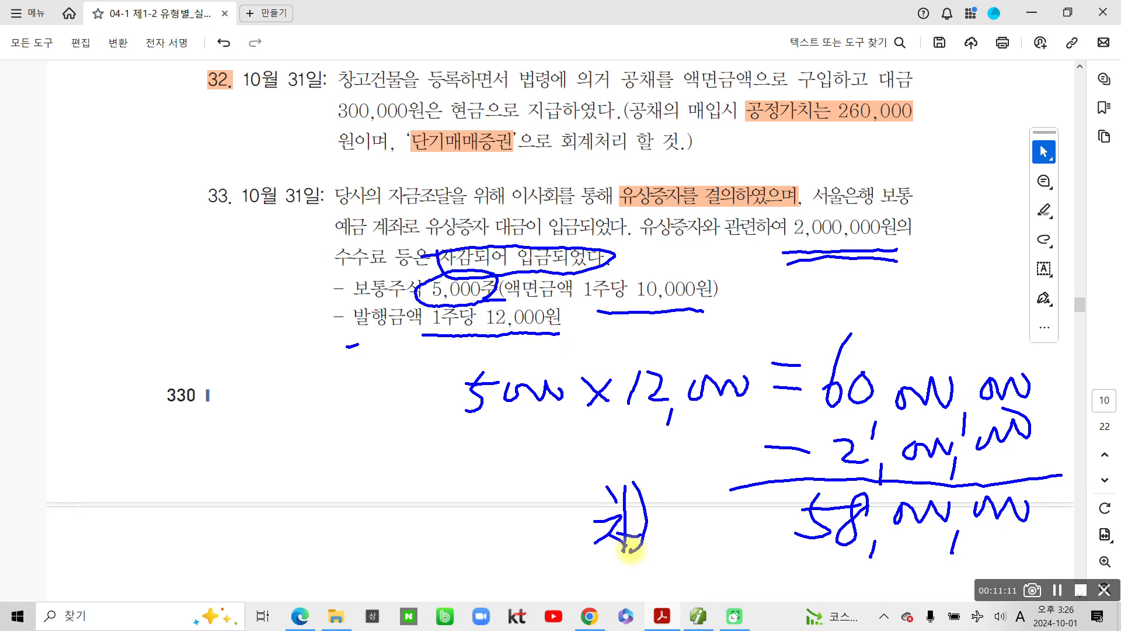
{"action": "mouse_move", "coordinate": [649, 174]}
{"action": "left_mouse_down"}
{"action": "mouse_move", "coordinate": [671, 215]}
{"action": "mouse_move", "coordinate": [681, 208]}
{"action": "left_mouse_up"}
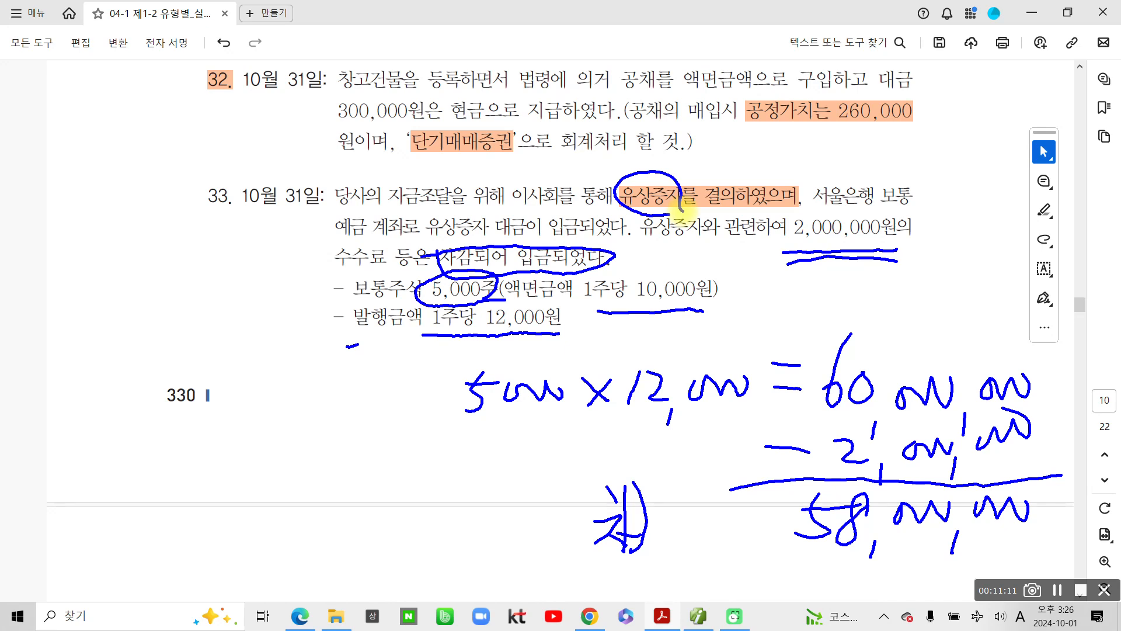
{"action": "mouse_move", "coordinate": [626, 310]}
{"action": "left_mouse_down"}
{"action": "mouse_move", "coordinate": [701, 275]}
{"action": "mouse_move", "coordinate": [684, 316]}
{"action": "mouse_move", "coordinate": [703, 303]}
{"action": "left_mouse_up"}
{"action": "left_click_drag", "start_coordinate": [485, 291], "coordinate": [501, 301]}
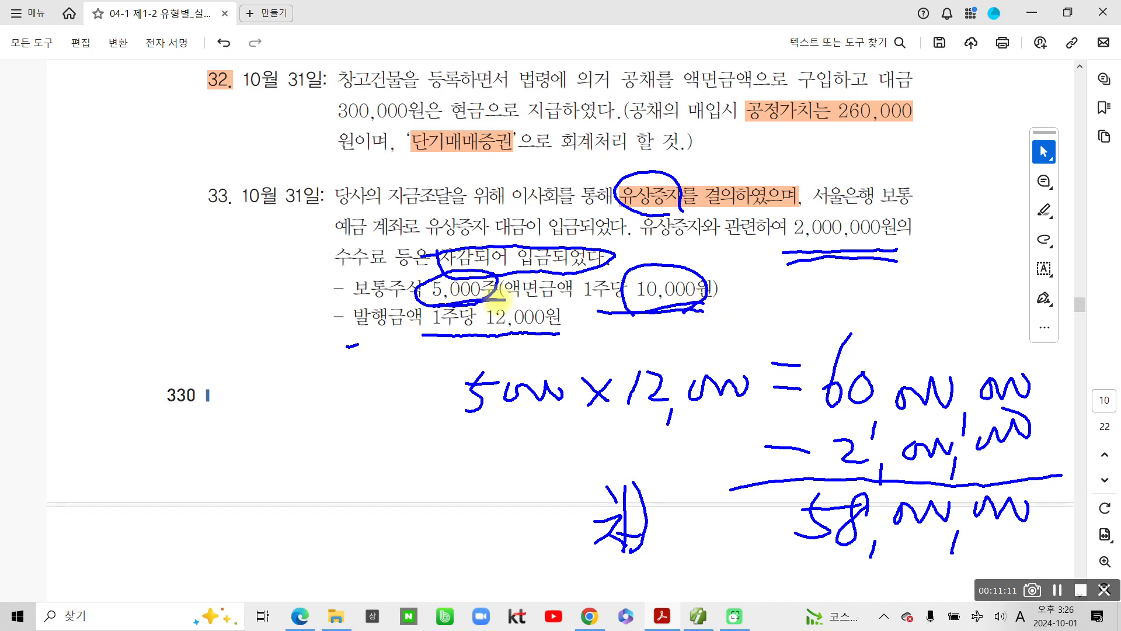
- Handwrite the credit note '대) 자본금' beside item 33's par value
{"action": "mouse_move", "coordinate": [734, 266]}
{"action": "left_mouse_down"}
{"action": "mouse_move", "coordinate": [763, 292]}
{"action": "mouse_move", "coordinate": [780, 283]}
{"action": "mouse_move", "coordinate": [775, 310]}
{"action": "left_mouse_up"}
{"action": "left_click_drag", "start_coordinate": [793, 254], "coordinate": [780, 321]}
{"action": "mouse_move", "coordinate": [821, 267]}
{"action": "left_mouse_down"}
{"action": "mouse_move", "coordinate": [818, 299]}
{"action": "mouse_move", "coordinate": [858, 295]}
{"action": "left_mouse_up"}
{"action": "mouse_move", "coordinate": [864, 252]}
{"action": "left_mouse_down"}
{"action": "mouse_move", "coordinate": [863, 312]}
{"action": "mouse_move", "coordinate": [885, 285]}
{"action": "left_mouse_up"}
{"action": "mouse_move", "coordinate": [904, 248]}
{"action": "left_mouse_down"}
{"action": "mouse_move", "coordinate": [902, 271]}
{"action": "mouse_move", "coordinate": [934, 289]}
{"action": "mouse_move", "coordinate": [922, 308]}
{"action": "left_mouse_up"}
{"action": "mouse_move", "coordinate": [941, 263]}
{"action": "left_mouse_down"}
{"action": "mouse_move", "coordinate": [974, 280]}
{"action": "mouse_move", "coordinate": [978, 316]}
{"action": "left_mouse_up"}
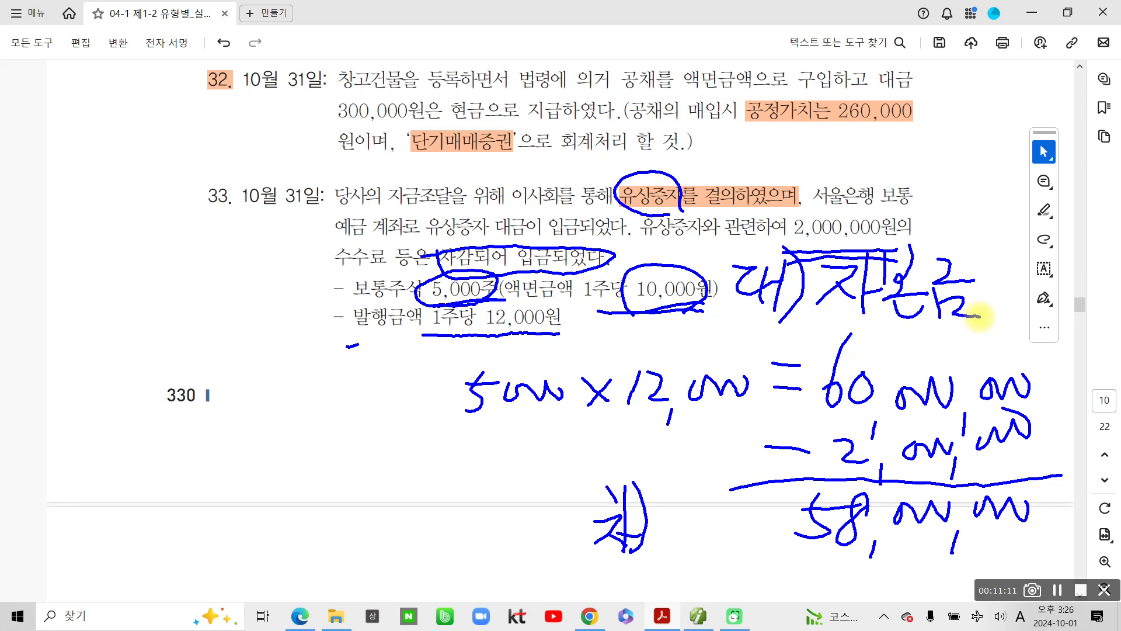
- Handwrite a further journal-entry note in the blank space beneath item 33
{"action": "mouse_move", "coordinate": [139, 434]}
{"action": "left_mouse_down"}
{"action": "mouse_move", "coordinate": [176, 431]}
{"action": "mouse_move", "coordinate": [178, 466]}
{"action": "mouse_move", "coordinate": [190, 443]}
{"action": "left_mouse_up"}
{"action": "left_click_drag", "start_coordinate": [192, 416], "coordinate": [179, 494]}
{"action": "mouse_move", "coordinate": [221, 431]}
{"action": "left_mouse_down"}
{"action": "mouse_move", "coordinate": [223, 463]}
{"action": "mouse_move", "coordinate": [260, 454]}
{"action": "left_mouse_up"}
{"action": "left_click_drag", "start_coordinate": [240, 458], "coordinate": [239, 482]}
{"action": "mouse_move", "coordinate": [270, 423]}
{"action": "left_mouse_down"}
{"action": "mouse_move", "coordinate": [251, 463]}
{"action": "mouse_move", "coordinate": [285, 462]}
{"action": "left_mouse_up"}
{"action": "left_click_drag", "start_coordinate": [288, 410], "coordinate": [283, 496]}
{"action": "mouse_move", "coordinate": [300, 431]}
{"action": "left_mouse_down"}
{"action": "mouse_move", "coordinate": [301, 463]}
{"action": "mouse_move", "coordinate": [317, 461]}
{"action": "left_mouse_up"}
{"action": "left_click_drag", "start_coordinate": [302, 454], "coordinate": [334, 455]}
{"action": "left_click_drag", "start_coordinate": [334, 427], "coordinate": [355, 432]}
{"action": "left_click_drag", "start_coordinate": [314, 472], "coordinate": [344, 479]}
{"action": "left_click_drag", "start_coordinate": [349, 420], "coordinate": [369, 480]}
{"action": "left_click_drag", "start_coordinate": [379, 431], "coordinate": [379, 472]}
{"action": "mouse_move", "coordinate": [388, 416]}
{"action": "left_mouse_down"}
{"action": "mouse_move", "coordinate": [380, 484]}
{"action": "mouse_move", "coordinate": [416, 433]}
{"action": "mouse_move", "coordinate": [399, 467]}
{"action": "left_mouse_up"}
{"action": "mouse_move", "coordinate": [412, 451]}
{"action": "left_mouse_down"}
{"action": "mouse_move", "coordinate": [426, 462]}
{"action": "mouse_move", "coordinate": [413, 485]}
{"action": "mouse_move", "coordinate": [436, 487]}
{"action": "left_mouse_up"}
{"action": "mouse_move", "coordinate": [433, 430]}
{"action": "left_mouse_down"}
{"action": "mouse_move", "coordinate": [445, 469]}
{"action": "mouse_move", "coordinate": [435, 485]}
{"action": "mouse_move", "coordinate": [458, 497]}
{"action": "left_mouse_up"}
{"action": "mouse_move", "coordinate": [458, 462]}
{"action": "left_mouse_down"}
{"action": "mouse_move", "coordinate": [512, 450]}
{"action": "mouse_move", "coordinate": [490, 487]}
{"action": "mouse_move", "coordinate": [513, 483]}
{"action": "left_mouse_up"}
{"action": "mouse_move", "coordinate": [328, 525]}
{"action": "left_mouse_down"}
{"action": "mouse_move", "coordinate": [318, 560]}
{"action": "mouse_move", "coordinate": [325, 522]}
{"action": "left_mouse_up"}
{"action": "left_click_drag", "start_coordinate": [337, 581], "coordinate": [337, 597]}
{"action": "mouse_move", "coordinate": [363, 546]}
{"action": "left_mouse_down"}
{"action": "mouse_move", "coordinate": [399, 540]}
{"action": "mouse_move", "coordinate": [416, 579]}
{"action": "left_mouse_up"}
{"action": "mouse_move", "coordinate": [442, 533]}
{"action": "left_mouse_down"}
{"action": "mouse_move", "coordinate": [453, 546]}
{"action": "mouse_move", "coordinate": [478, 525]}
{"action": "left_mouse_up"}
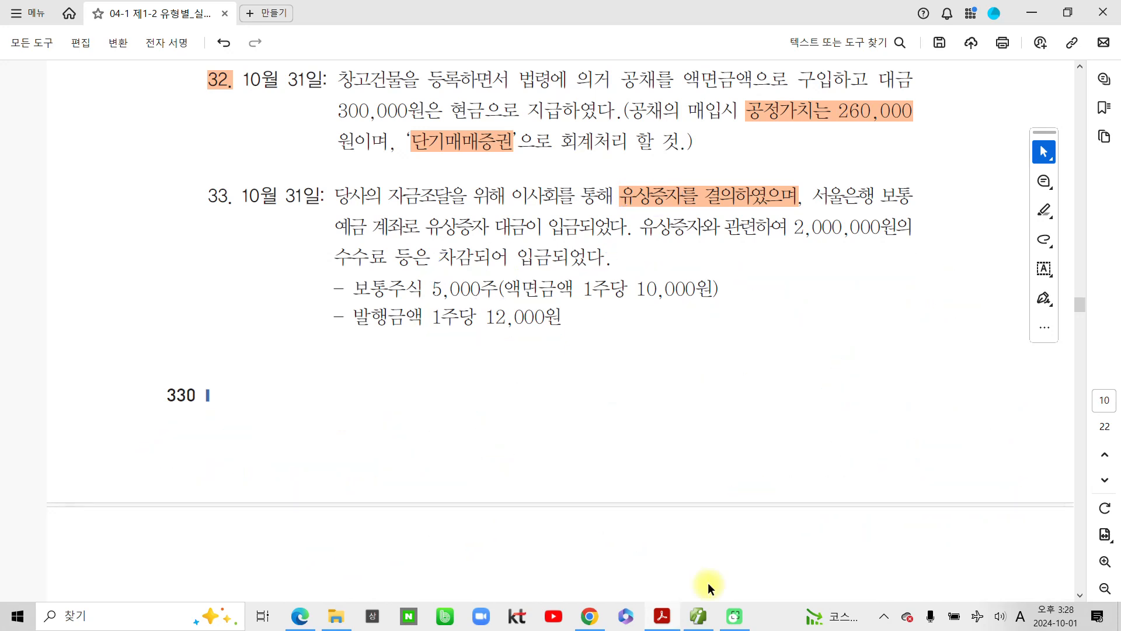
- Switch to the accounting program and start a debit line on October 31 with account 103 보통예금 and trading partner 서울은행(보통)
{"action": "left_click", "coordinate": [706, 624]}
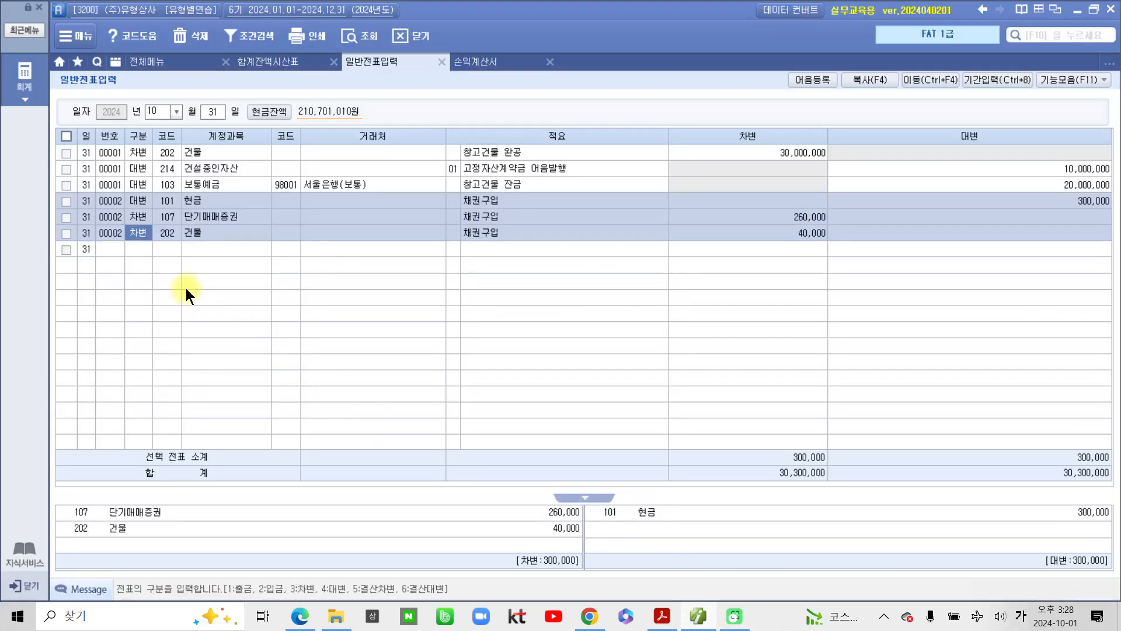
{"action": "left_click", "coordinate": [150, 251]}
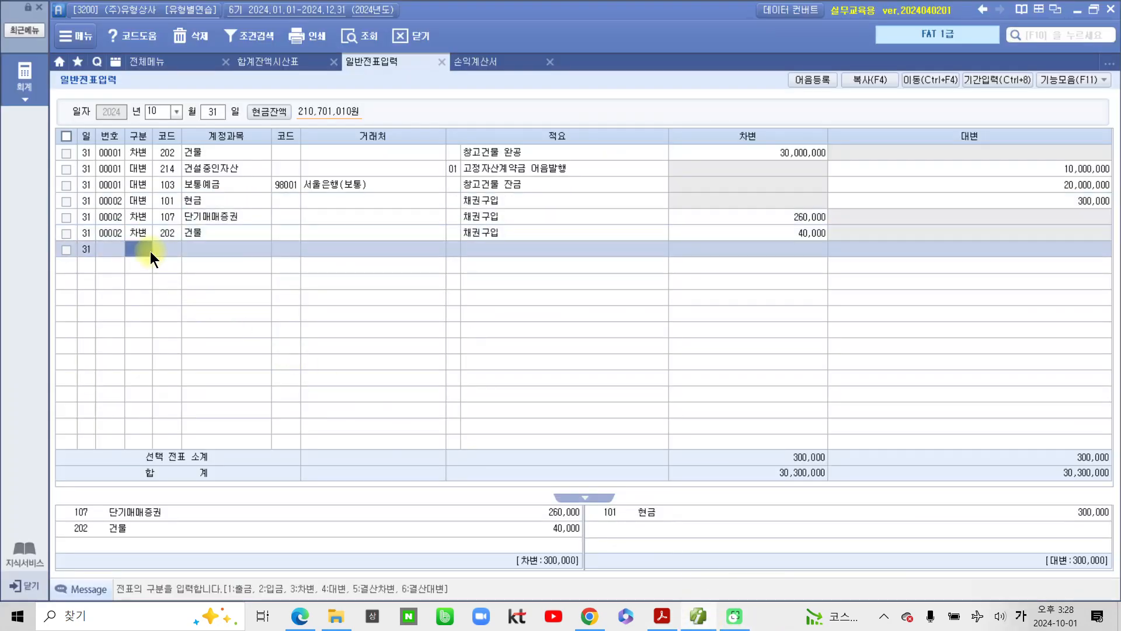
{"action": "type", "text": "3"}
{"action": "key", "text": "Return"}
{"action": "type", "text": "103"}
{"action": "key", "text": "Return"}
{"action": "type", "text": "서울"}
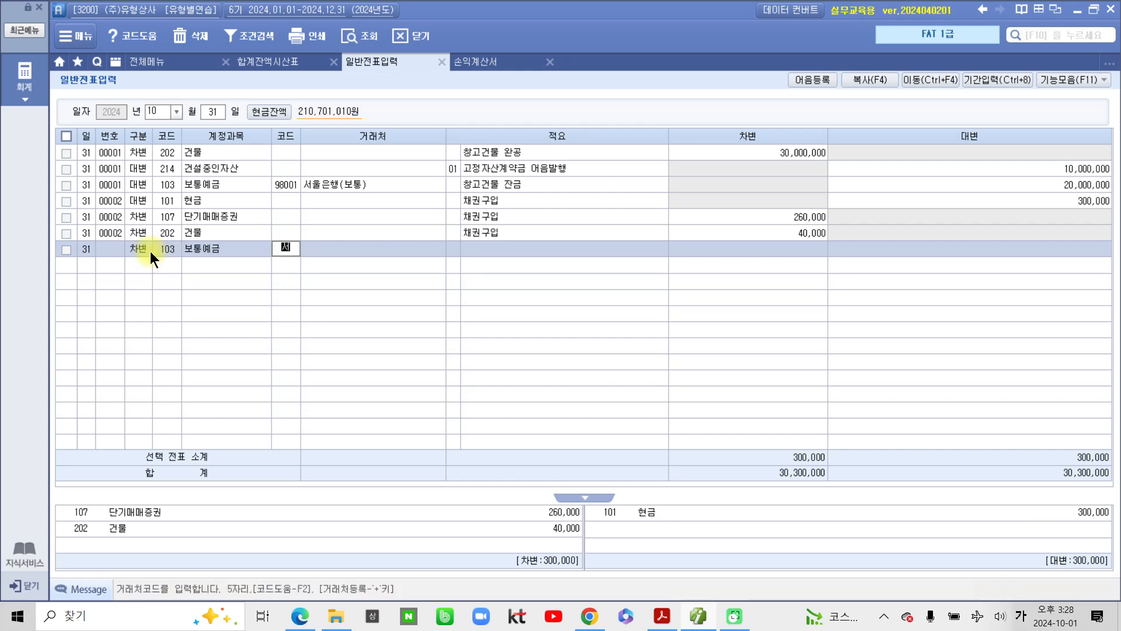
{"action": "key", "text": "Return"}
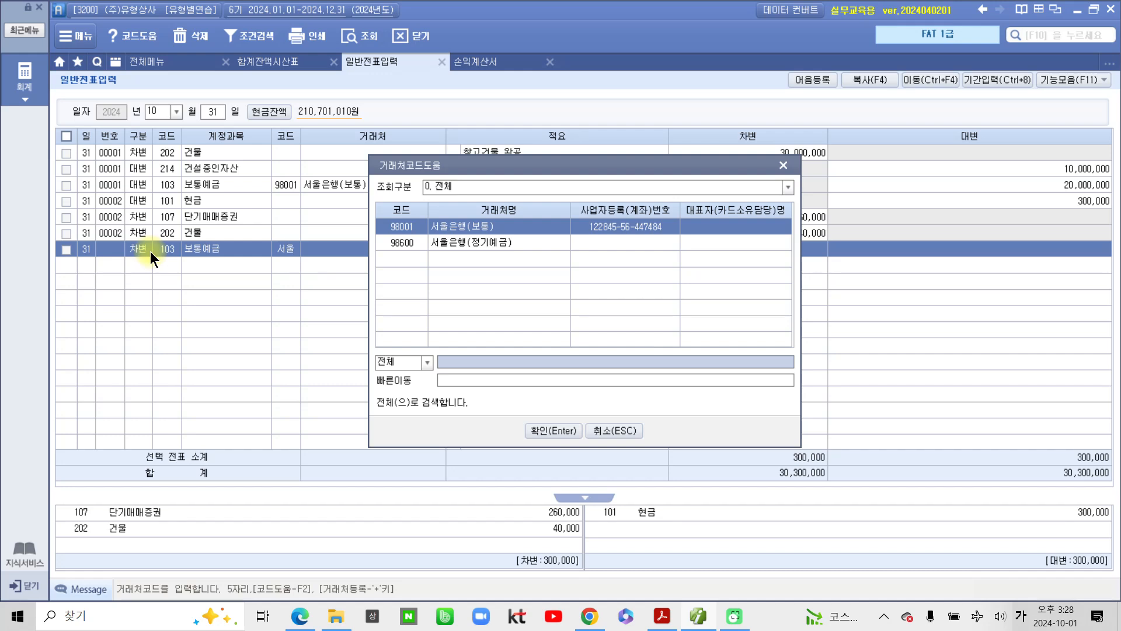
{"action": "key", "text": "Return"}
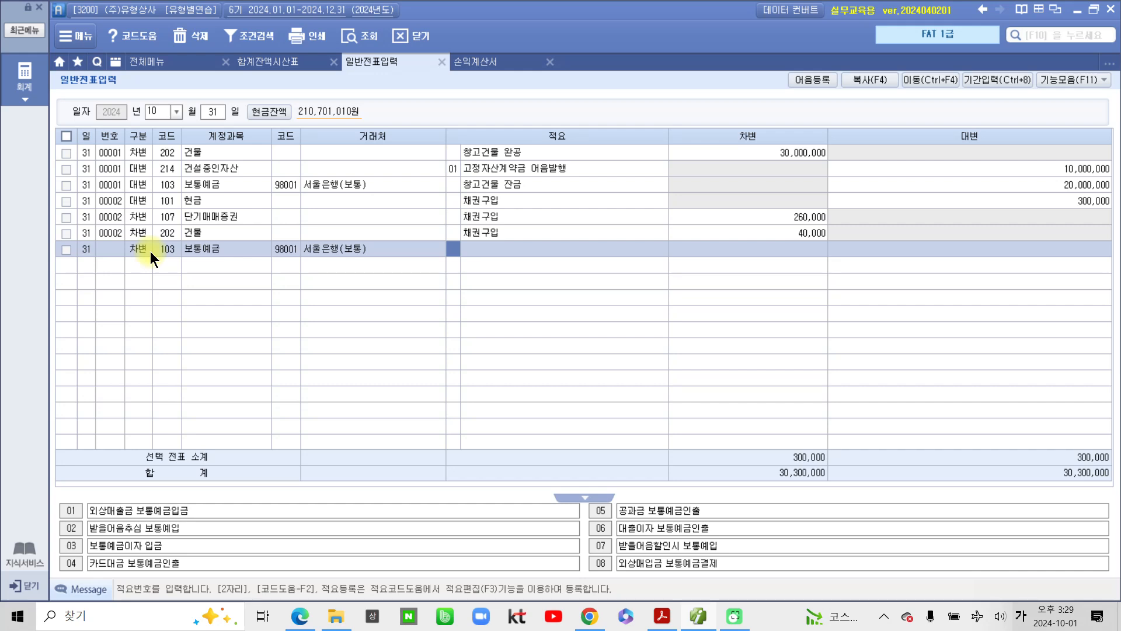
- Complete the 보통예금 debit line with description 유상증자 and amount 58,000,000
{"action": "key", "text": "Return"}
{"action": "type", "text": "이자"}
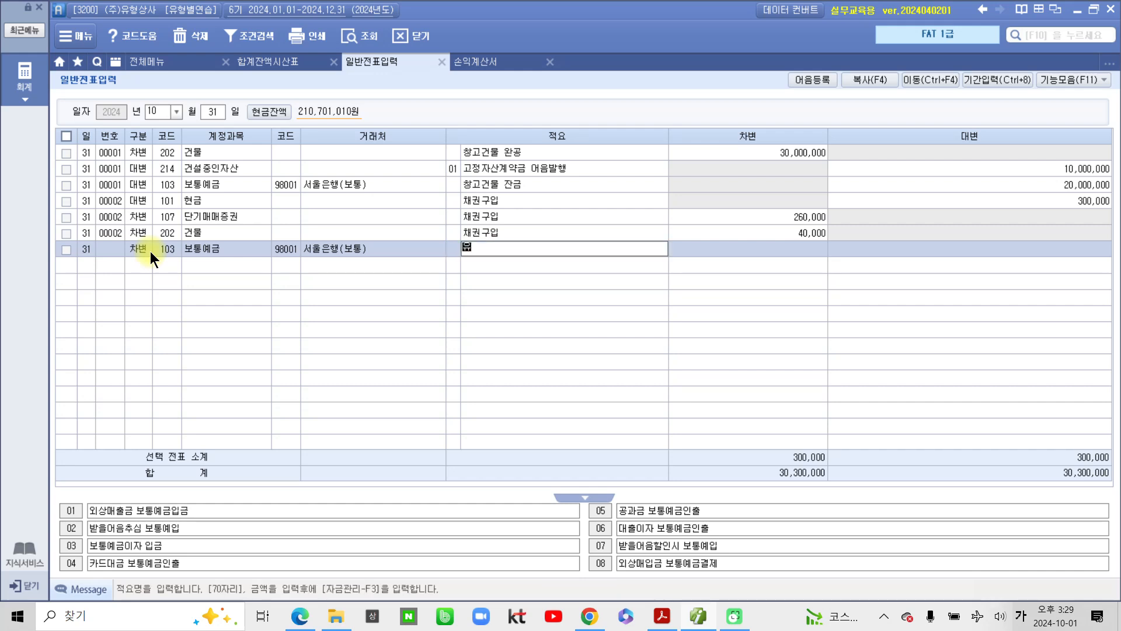
{"action": "key", "text": "BackSpace"}
{"action": "key", "text": "BackSpace"}
{"action": "key", "text": "BackSpace"}
{"action": "type", "text": "ㅇ유상증자"}
{"action": "key", "text": "Return"}
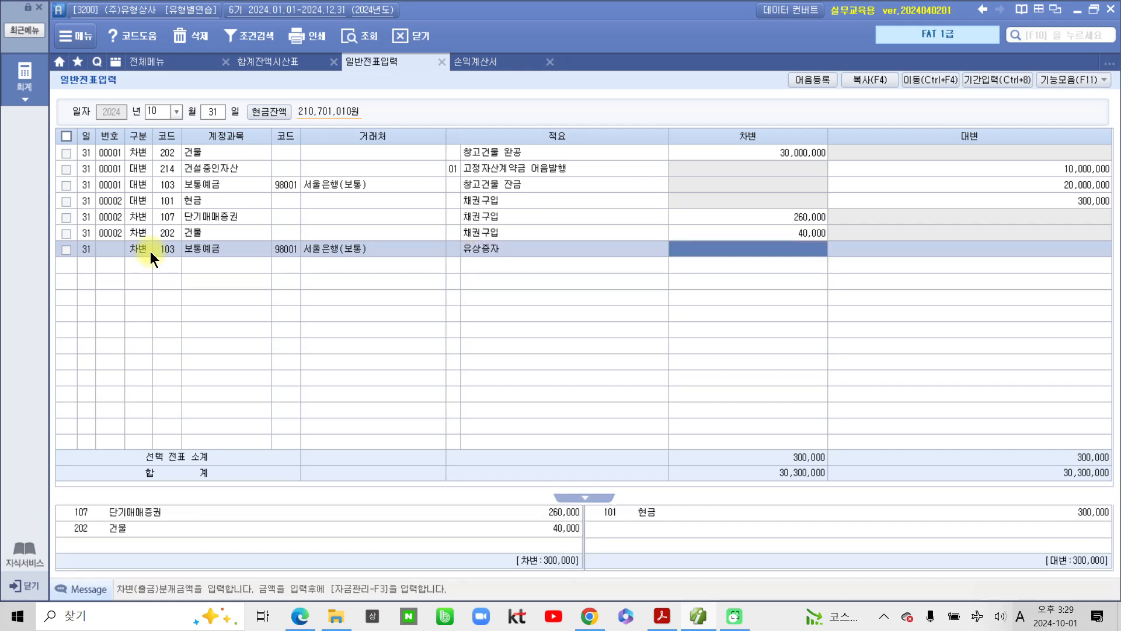
{"action": "type", "text": "58,000,000"}
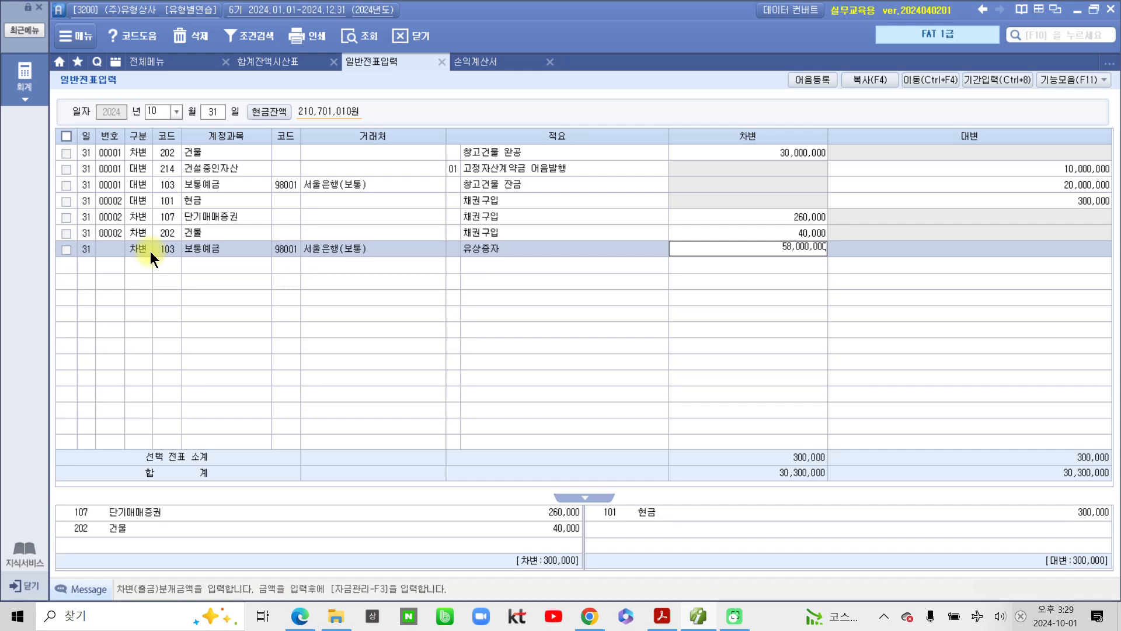
{"action": "key", "text": "Return"}
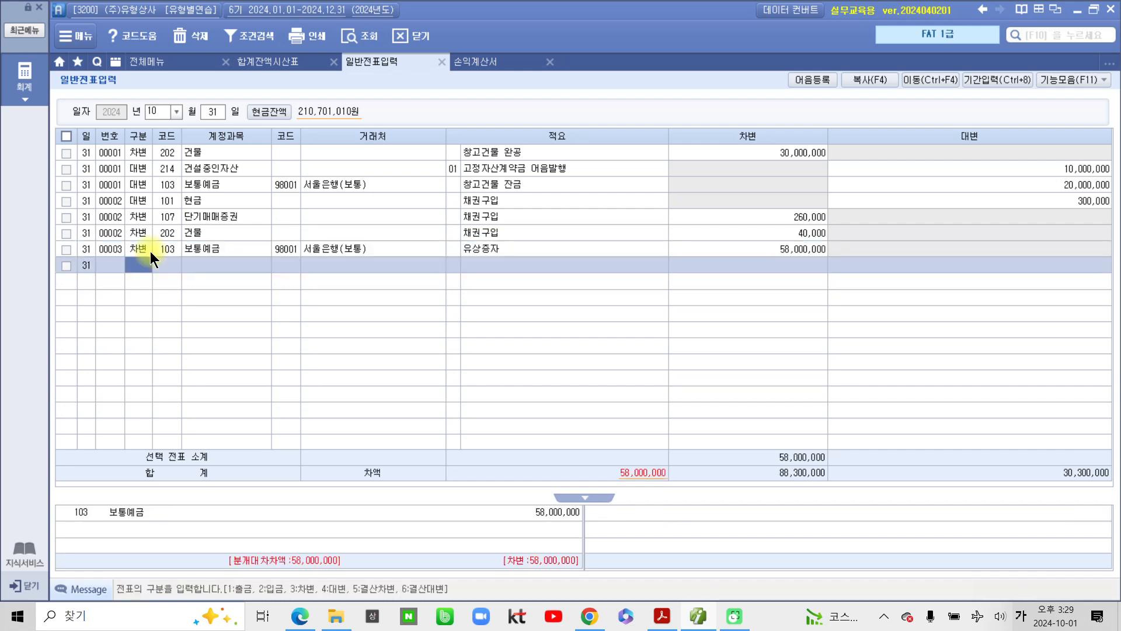
- Add a credit line with account 331 자본금, description 유상증자 and amount 50,000,000
{"action": "type", "text": "4"}
{"action": "key", "text": "Return"}
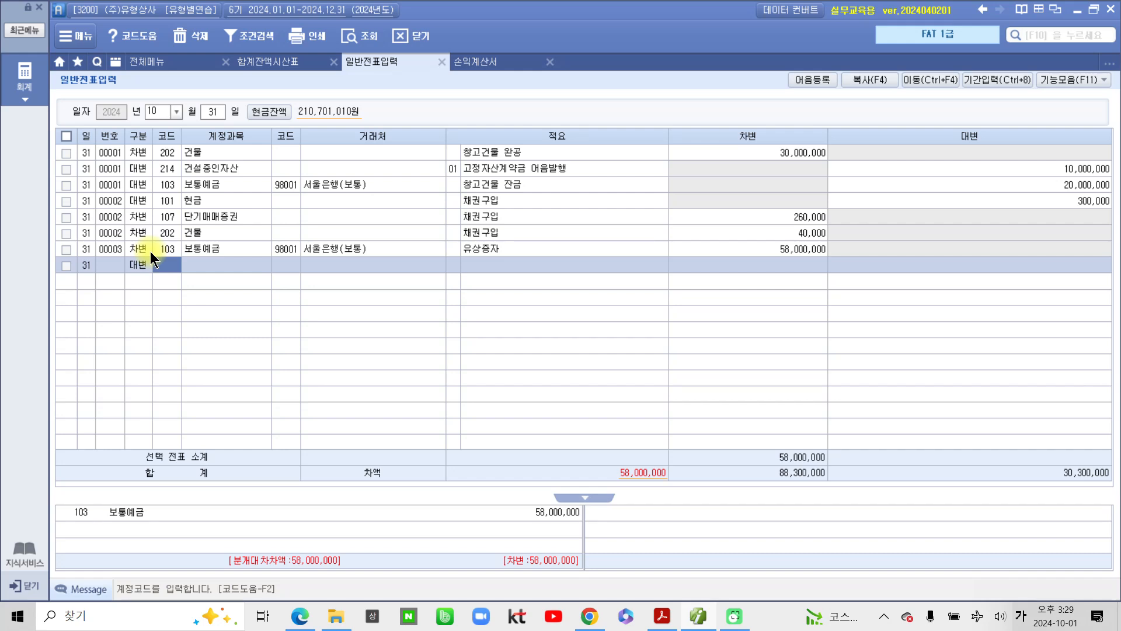
{"action": "type", "text": "자본"}
{"action": "key", "text": "Return"}
{"action": "key", "text": "Return"}
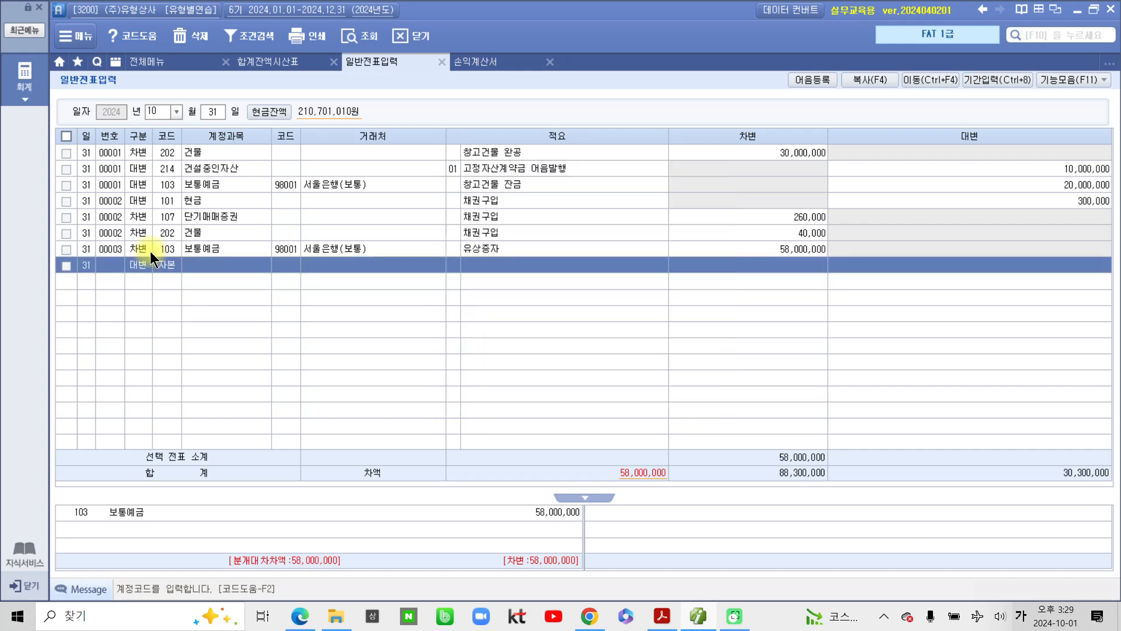
{"action": "key", "text": "Return"}
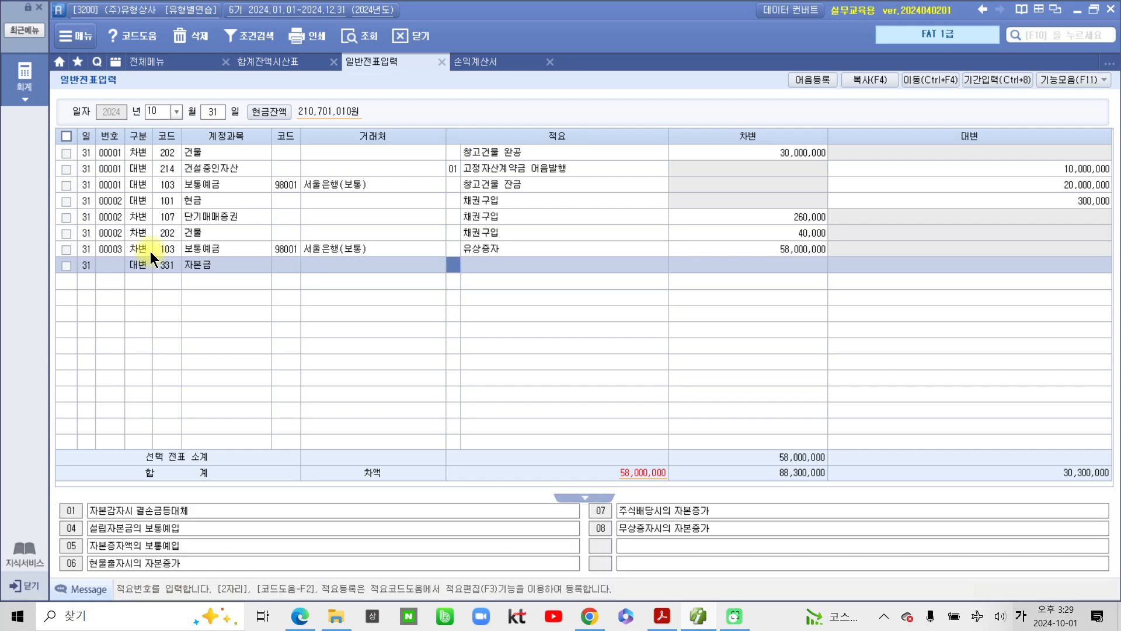
{"action": "key", "text": "Return"}
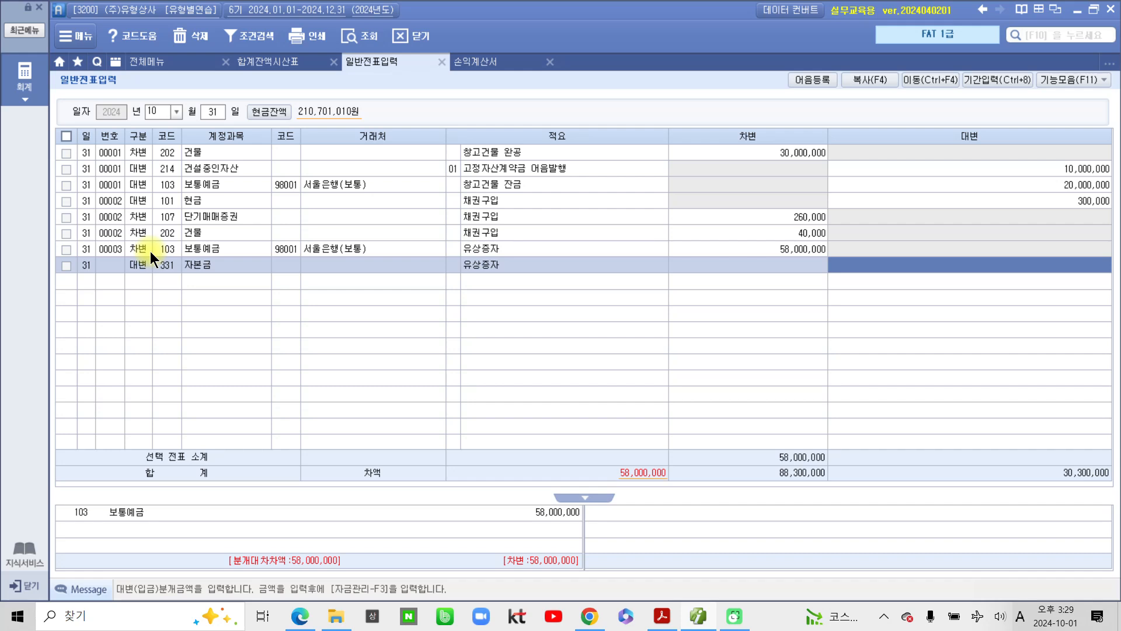
{"action": "type", "text": "58,"}
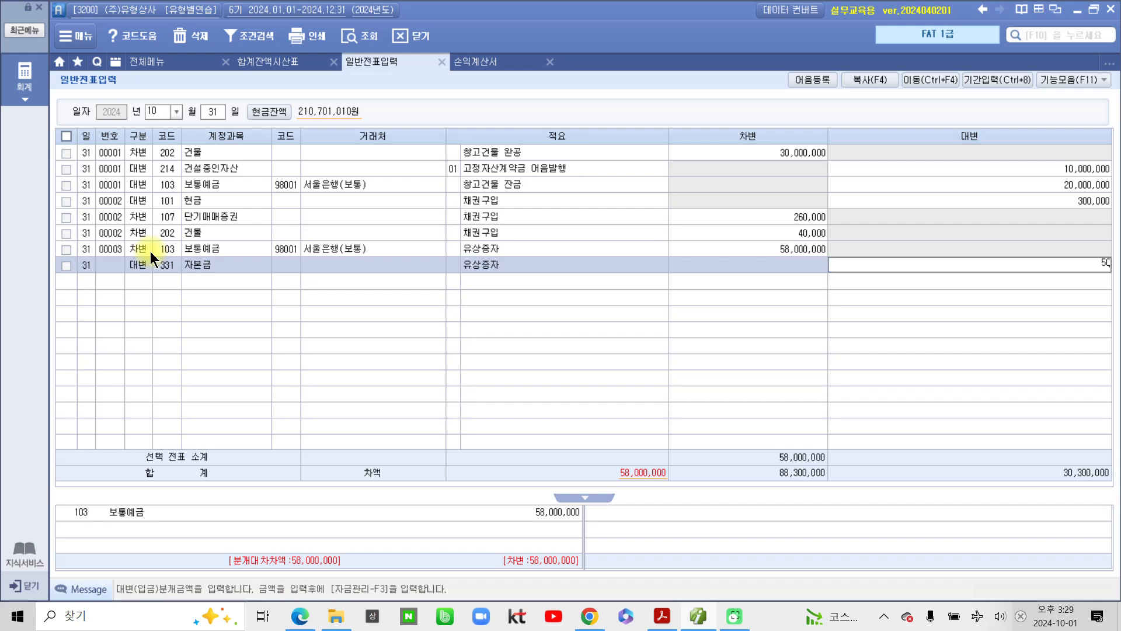
{"action": "type", "text": "000,000"}
{"action": "key", "text": "Return"}
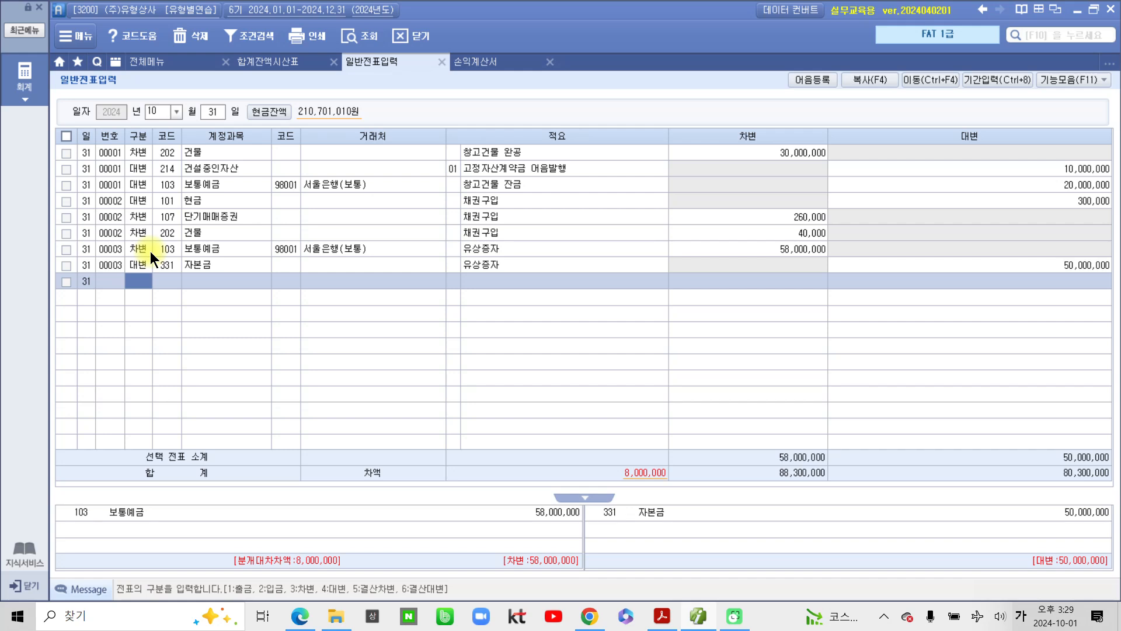
- Add a credit line with account 341 주식발행초과금, description 유상증자 and amount 8,000,000
{"action": "key", "text": "4"}
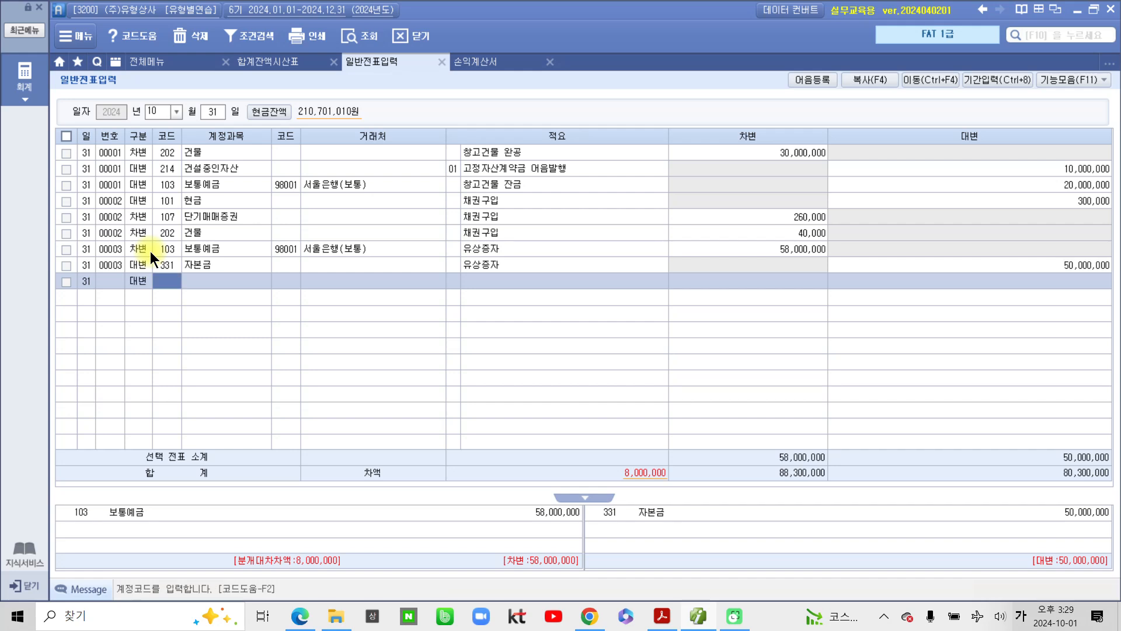
{"action": "type", "text": "주식"}
{"action": "key", "text": "Return"}
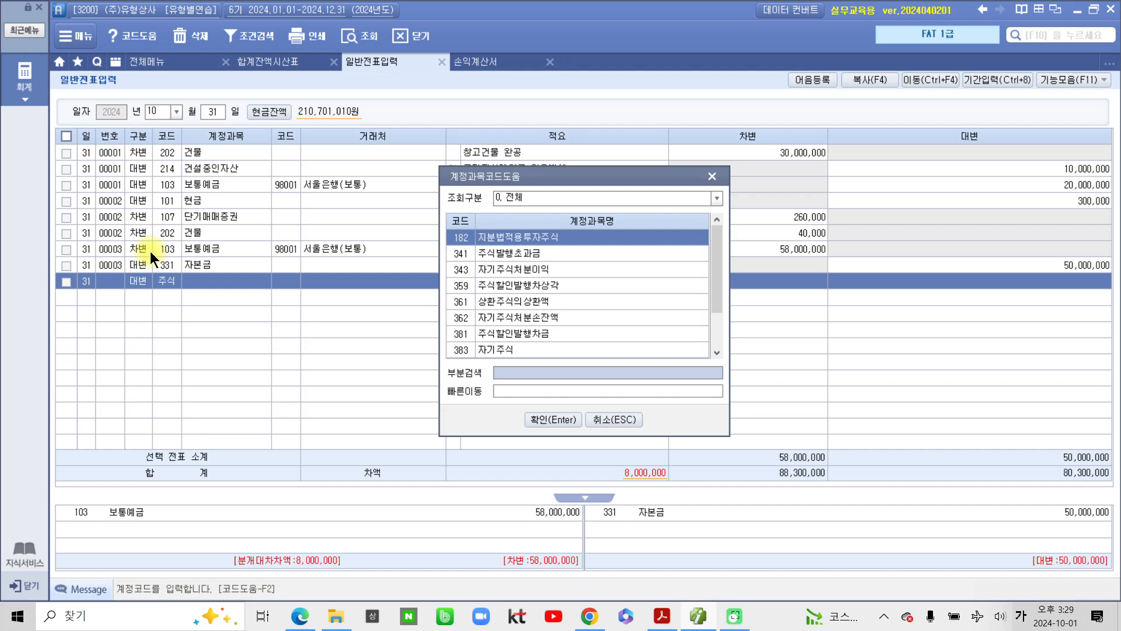
{"action": "key", "text": "Down"}
{"action": "key", "text": "Return"}
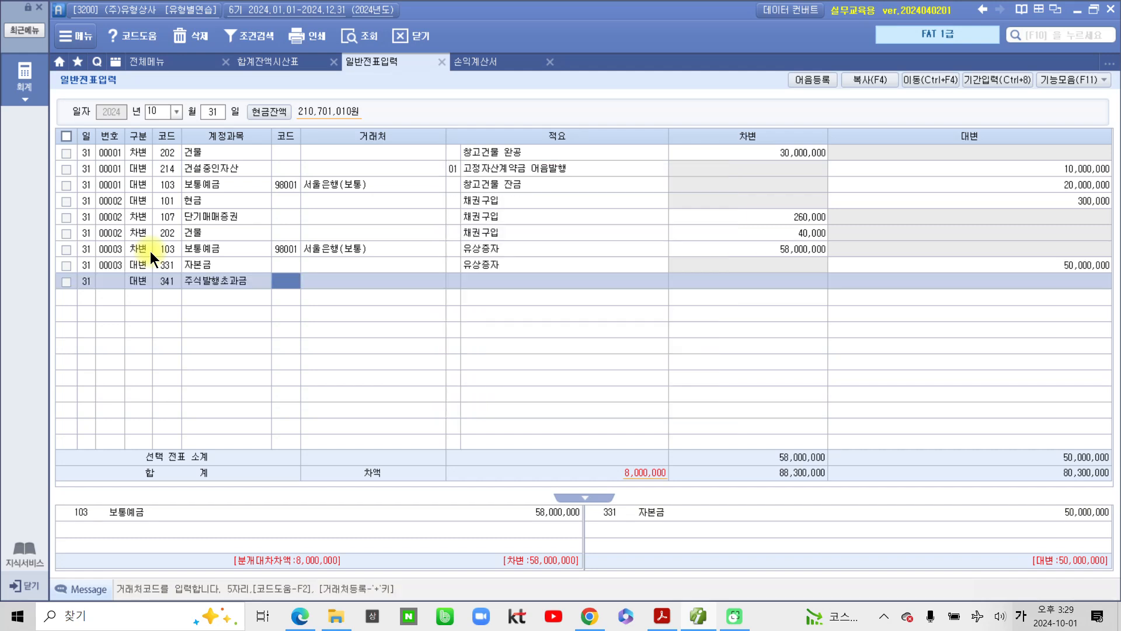
{"action": "key", "text": "Return"}
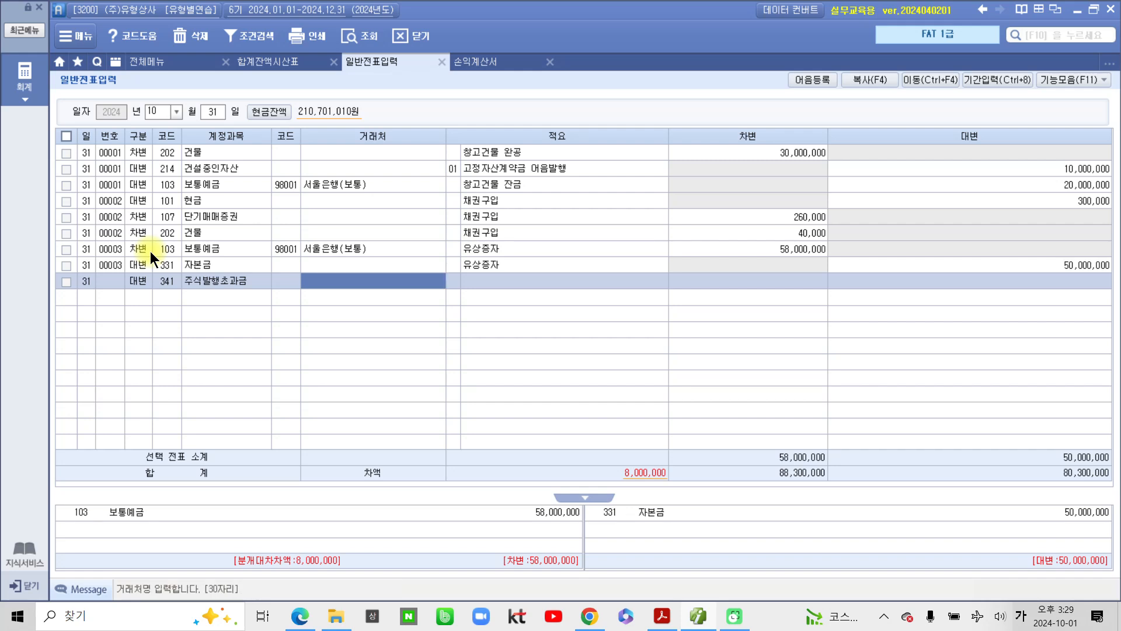
{"action": "key", "text": "Return"}
{"action": "key", "text": "Return"}
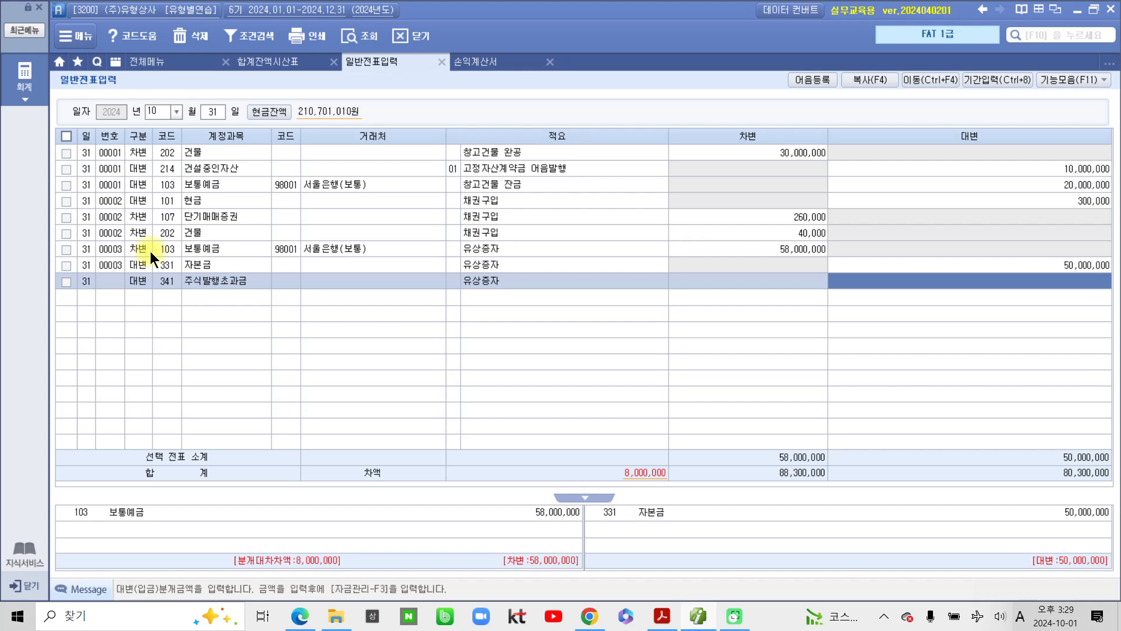
{"action": "type", "text": "8000000"}
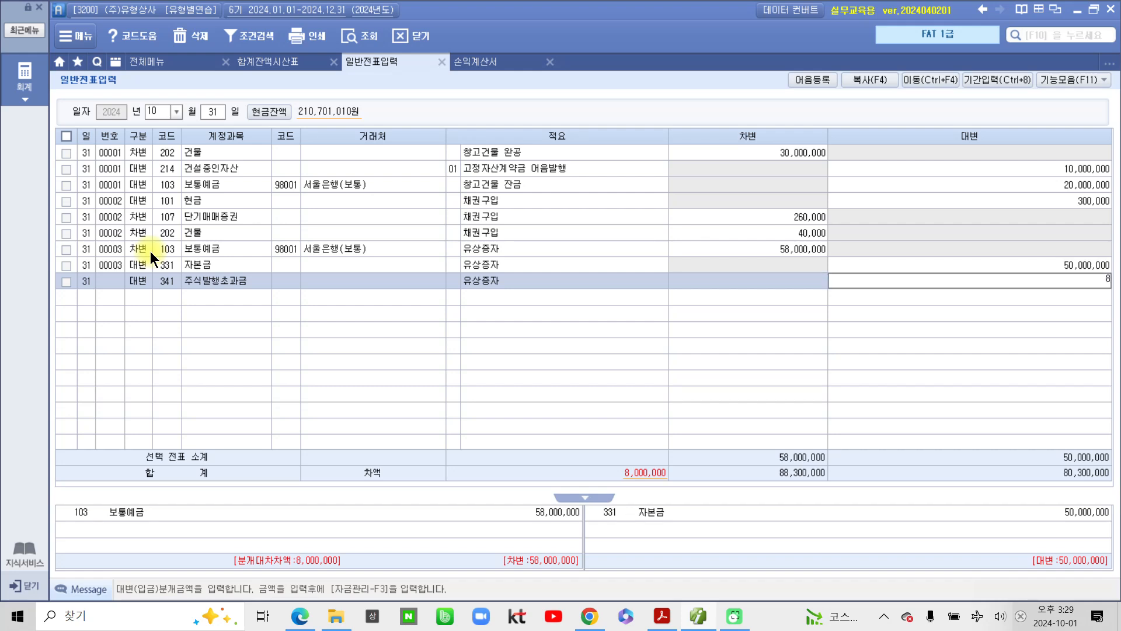
{"action": "key", "text": "Return"}
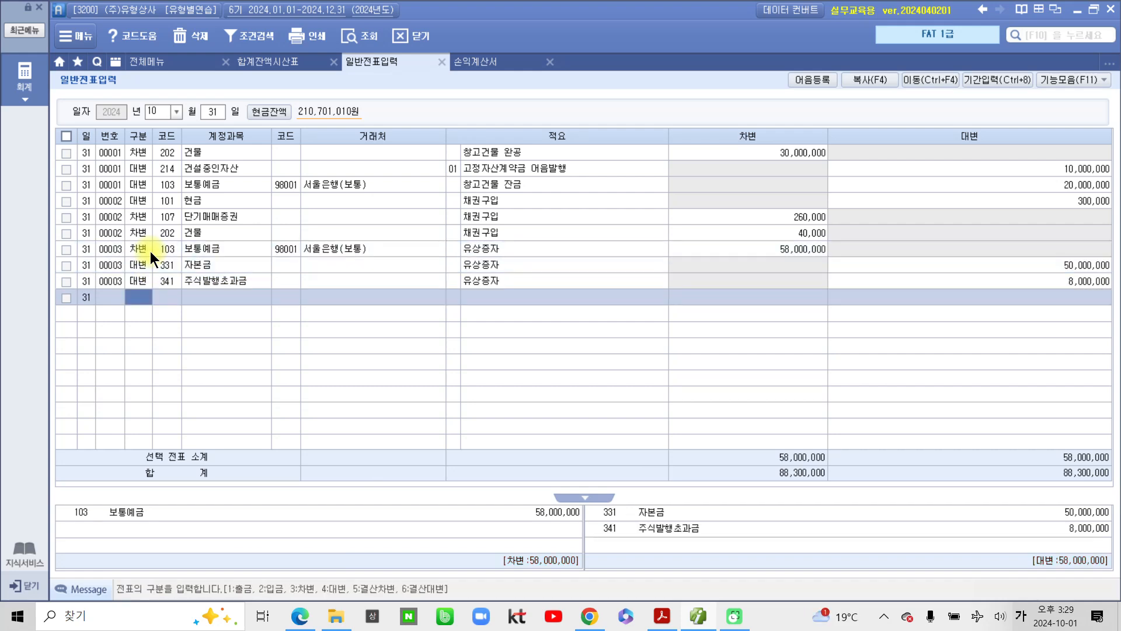
- Select the 유상증자 voucher and check its debit total in the journal summary
{"action": "left_click", "coordinate": [162, 271]}
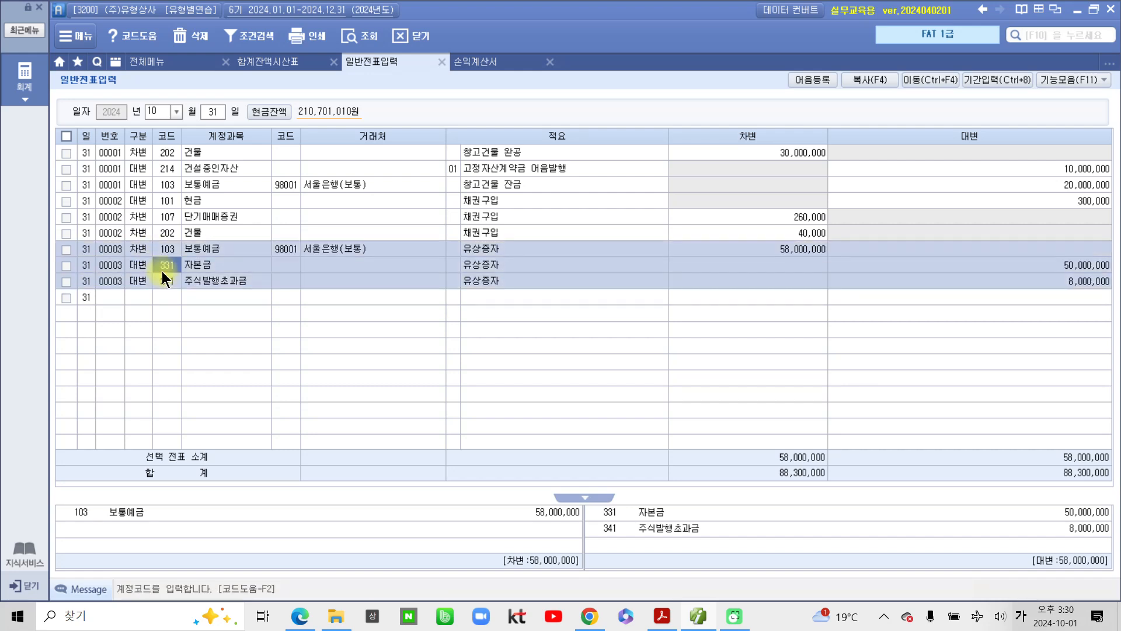
{"action": "mouse_move", "coordinate": [582, 581]}
{"action": "left_mouse_down"}
{"action": "mouse_move", "coordinate": [490, 586]}
{"action": "mouse_move", "coordinate": [541, 467]}
{"action": "mouse_move", "coordinate": [558, 585]}
{"action": "left_mouse_up"}
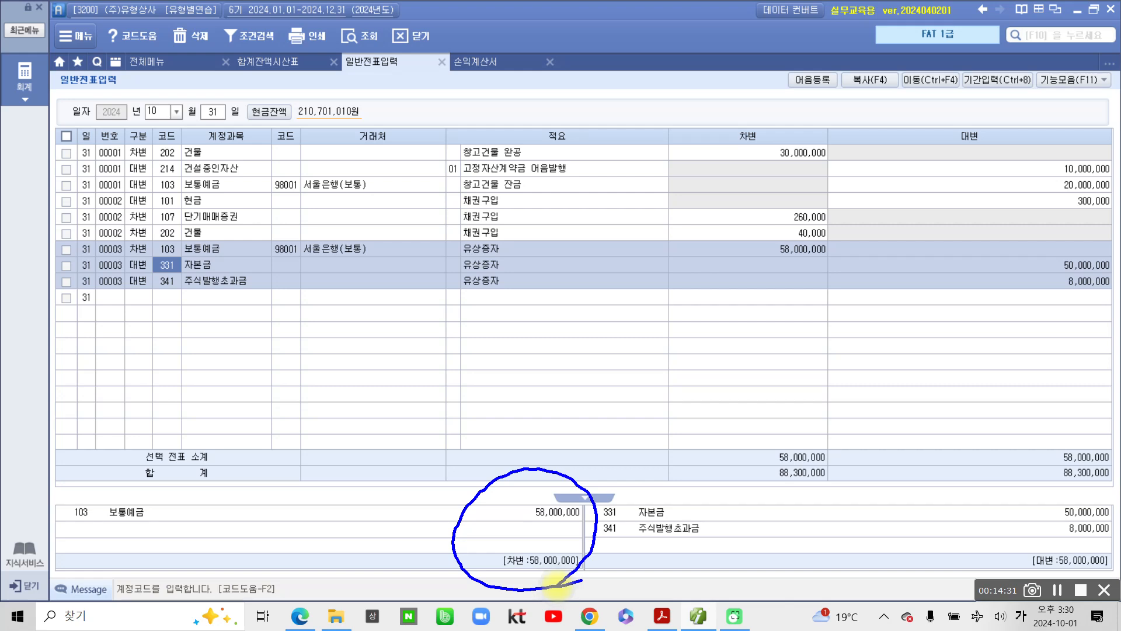
{"action": "left_click", "coordinate": [166, 267]}
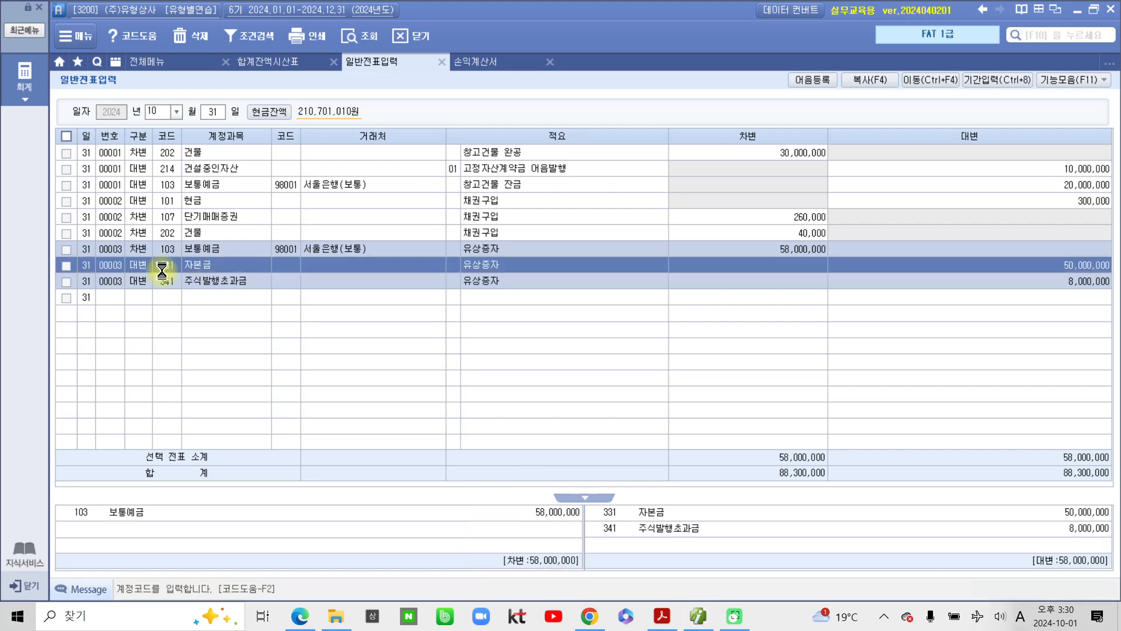
{"action": "key", "text": "super+a"}
{"action": "left_click", "coordinate": [774, 520]}
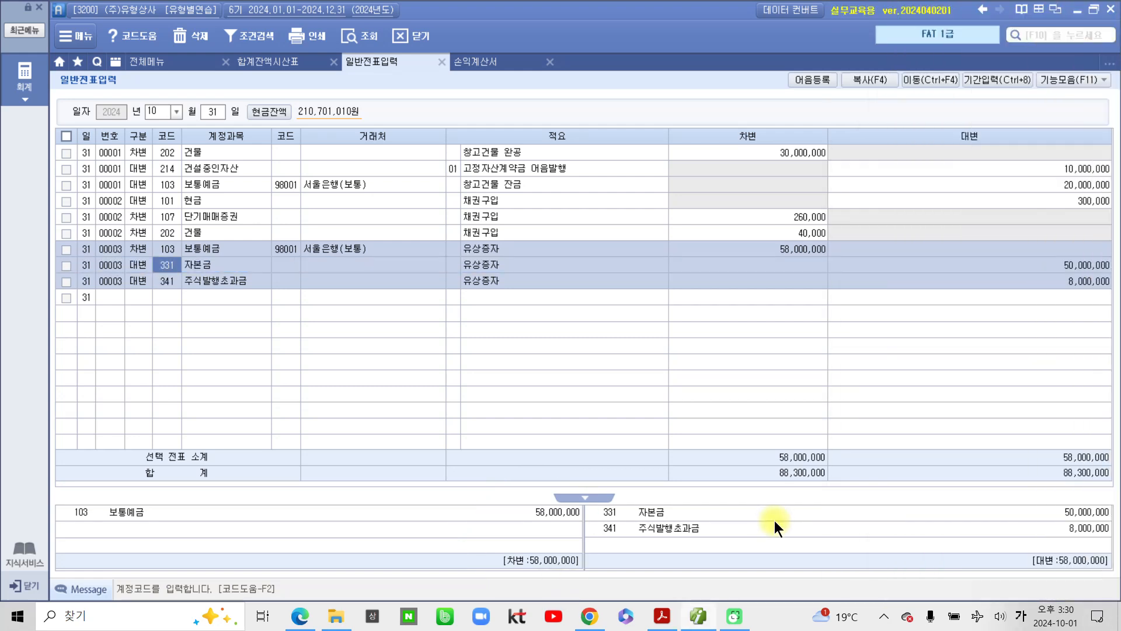
{"action": "mouse_move", "coordinate": [584, 556]}
{"action": "left_mouse_down"}
{"action": "mouse_move", "coordinate": [533, 483]}
{"action": "mouse_move", "coordinate": [561, 574]}
{"action": "left_mouse_up"}
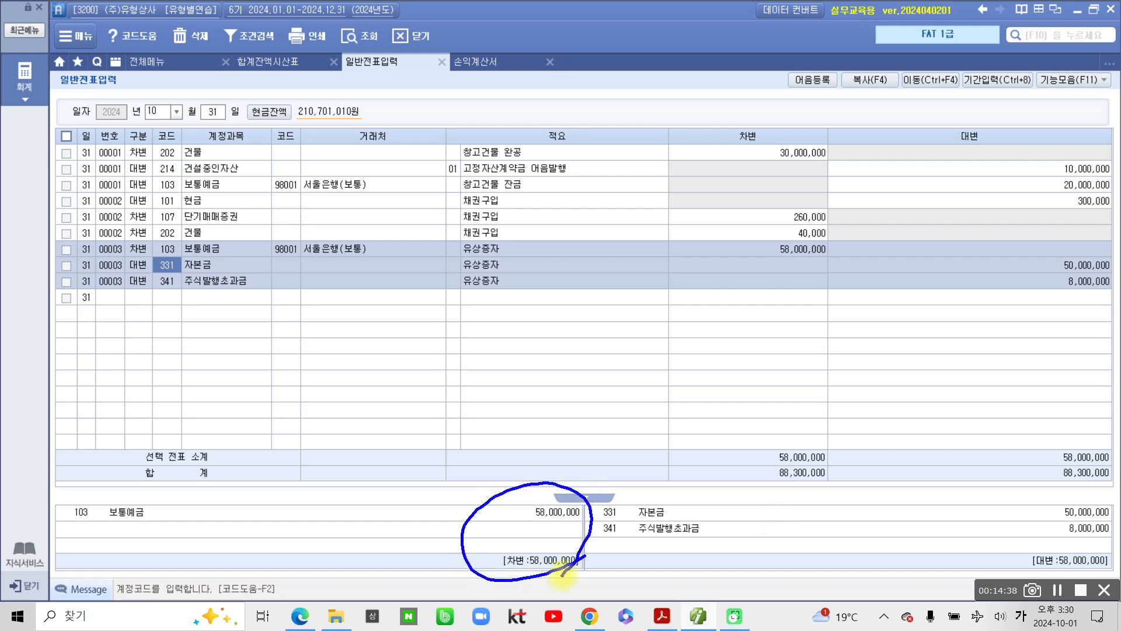
{"action": "mouse_move", "coordinate": [1086, 559]}
{"action": "left_mouse_down"}
{"action": "mouse_move", "coordinate": [972, 525]}
{"action": "mouse_move", "coordinate": [1109, 546]}
{"action": "mouse_move", "coordinate": [1092, 568]}
{"action": "left_mouse_up"}
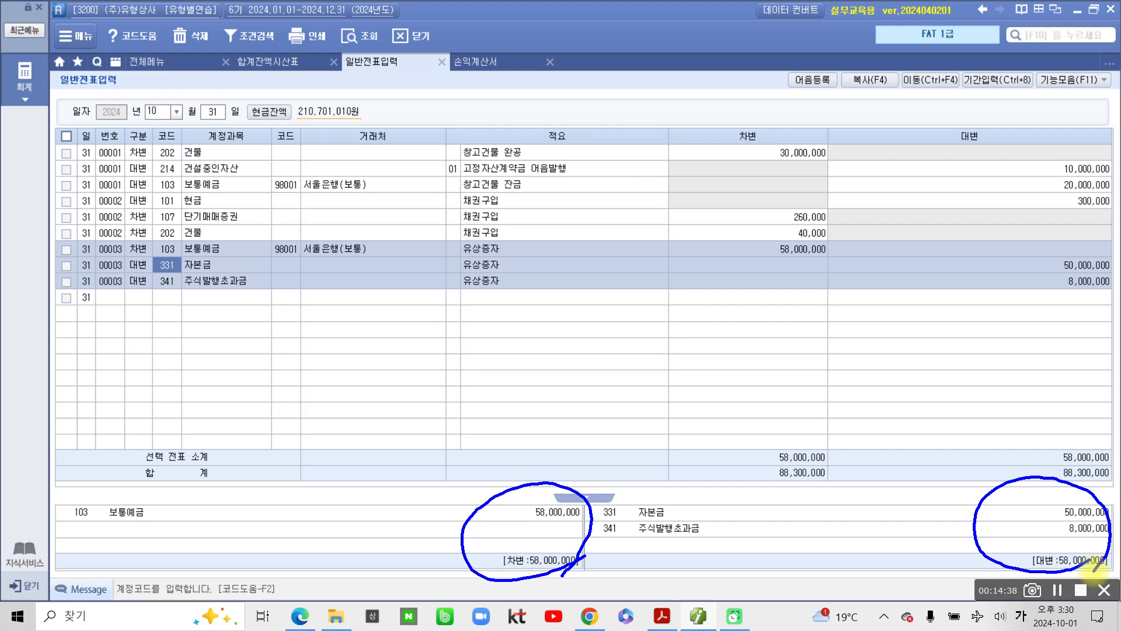
{"action": "mouse_move", "coordinate": [358, 331]}
{"action": "left_mouse_down"}
{"action": "mouse_move", "coordinate": [385, 357]}
{"action": "mouse_move", "coordinate": [385, 400]}
{"action": "left_mouse_up"}
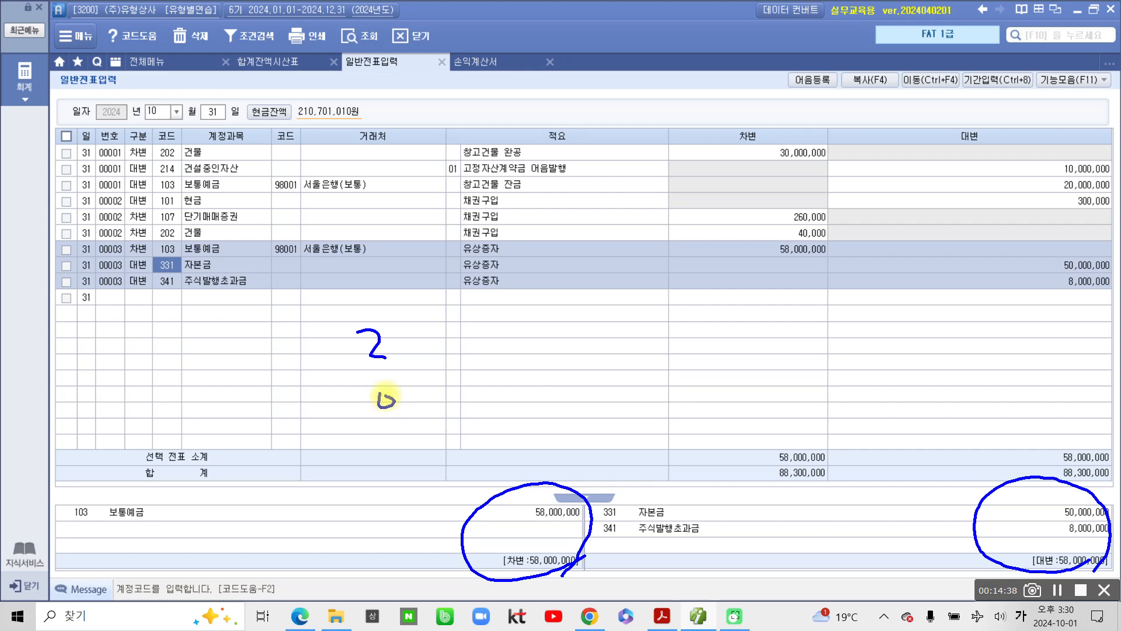
{"action": "mouse_move", "coordinate": [459, 329]}
{"action": "left_mouse_down"}
{"action": "mouse_move", "coordinate": [478, 313]}
{"action": "mouse_move", "coordinate": [467, 350]}
{"action": "left_mouse_up"}
{"action": "mouse_move", "coordinate": [480, 330]}
{"action": "left_mouse_down"}
{"action": "mouse_move", "coordinate": [513, 340]}
{"action": "mouse_move", "coordinate": [480, 376]}
{"action": "mouse_move", "coordinate": [514, 363]}
{"action": "mouse_move", "coordinate": [542, 374]}
{"action": "left_mouse_up"}
{"action": "mouse_move", "coordinate": [531, 307]}
{"action": "left_mouse_down"}
{"action": "mouse_move", "coordinate": [552, 372]}
{"action": "mouse_move", "coordinate": [559, 337]}
{"action": "left_mouse_up"}
{"action": "mouse_move", "coordinate": [577, 290]}
{"action": "left_mouse_down"}
{"action": "mouse_move", "coordinate": [579, 318]}
{"action": "mouse_move", "coordinate": [601, 305]}
{"action": "left_mouse_up"}
{"action": "mouse_move", "coordinate": [575, 336]}
{"action": "left_mouse_down"}
{"action": "mouse_move", "coordinate": [610, 316]}
{"action": "mouse_move", "coordinate": [605, 351]}
{"action": "left_mouse_up"}
{"action": "mouse_move", "coordinate": [622, 281]}
{"action": "left_mouse_down"}
{"action": "mouse_move", "coordinate": [617, 305]}
{"action": "mouse_move", "coordinate": [642, 288]}
{"action": "mouse_move", "coordinate": [660, 308]}
{"action": "left_mouse_up"}
{"action": "left_click_drag", "start_coordinate": [638, 318], "coordinate": [643, 346]}
{"action": "mouse_move", "coordinate": [658, 278]}
{"action": "left_mouse_down"}
{"action": "mouse_move", "coordinate": [663, 299]}
{"action": "mouse_move", "coordinate": [688, 295]}
{"action": "left_mouse_up"}
{"action": "left_click_drag", "start_coordinate": [689, 311], "coordinate": [686, 333]}
{"action": "left_click_drag", "start_coordinate": [381, 463], "coordinate": [424, 432]}
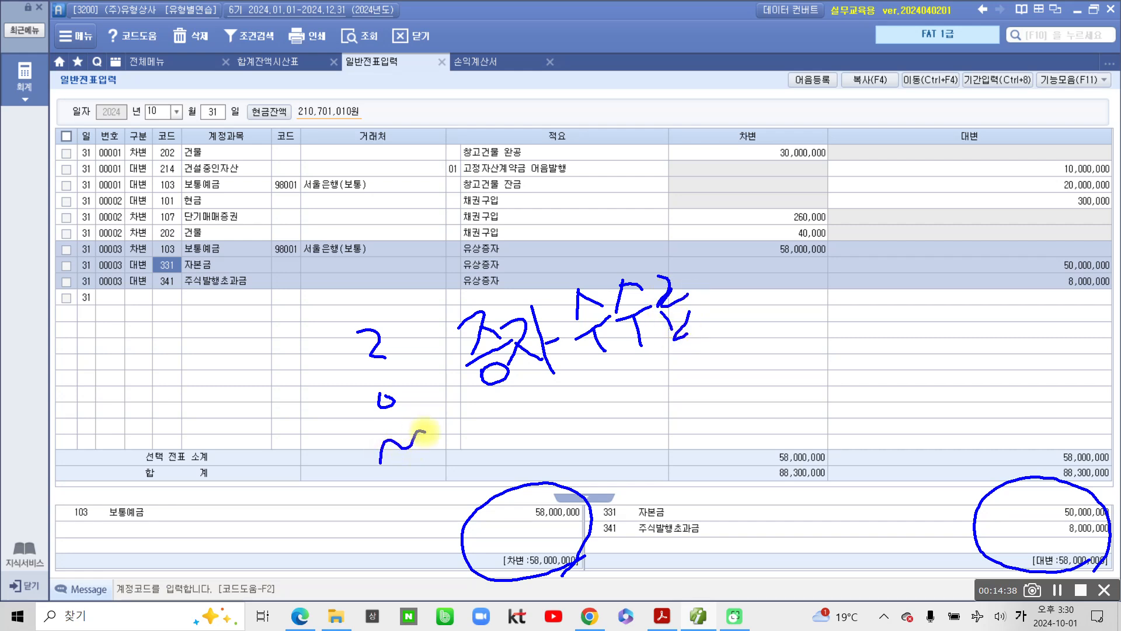
{"action": "left_click_drag", "start_coordinate": [494, 422], "coordinate": [714, 352]}
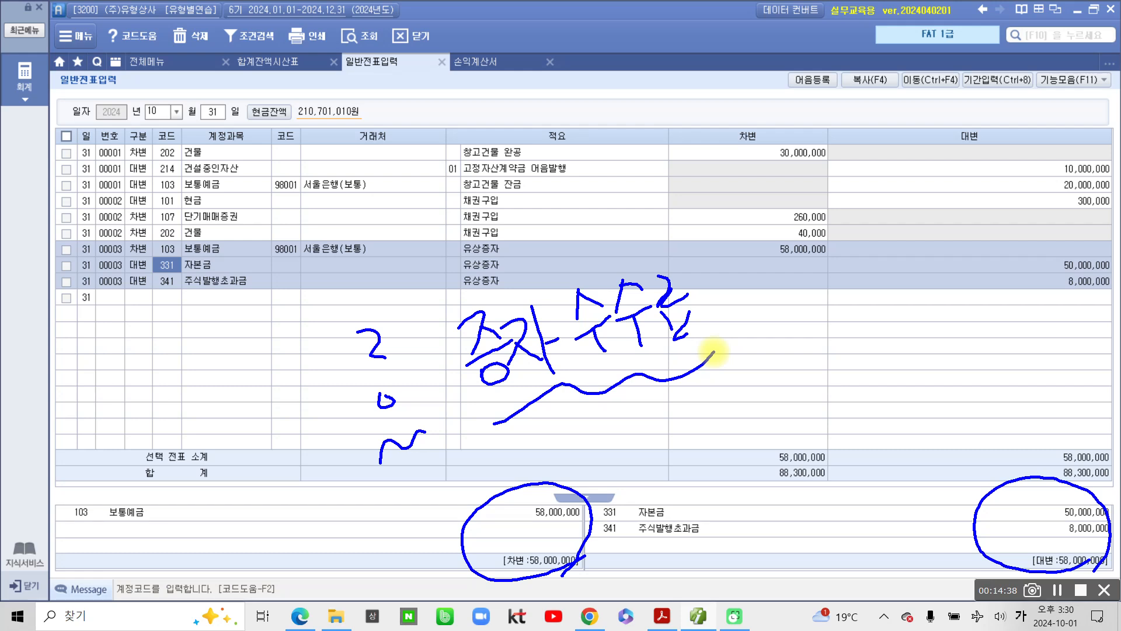
{"action": "mouse_move", "coordinate": [617, 407]}
{"action": "left_mouse_down"}
{"action": "mouse_move", "coordinate": [641, 391]}
{"action": "mouse_move", "coordinate": [654, 403]}
{"action": "left_mouse_up"}
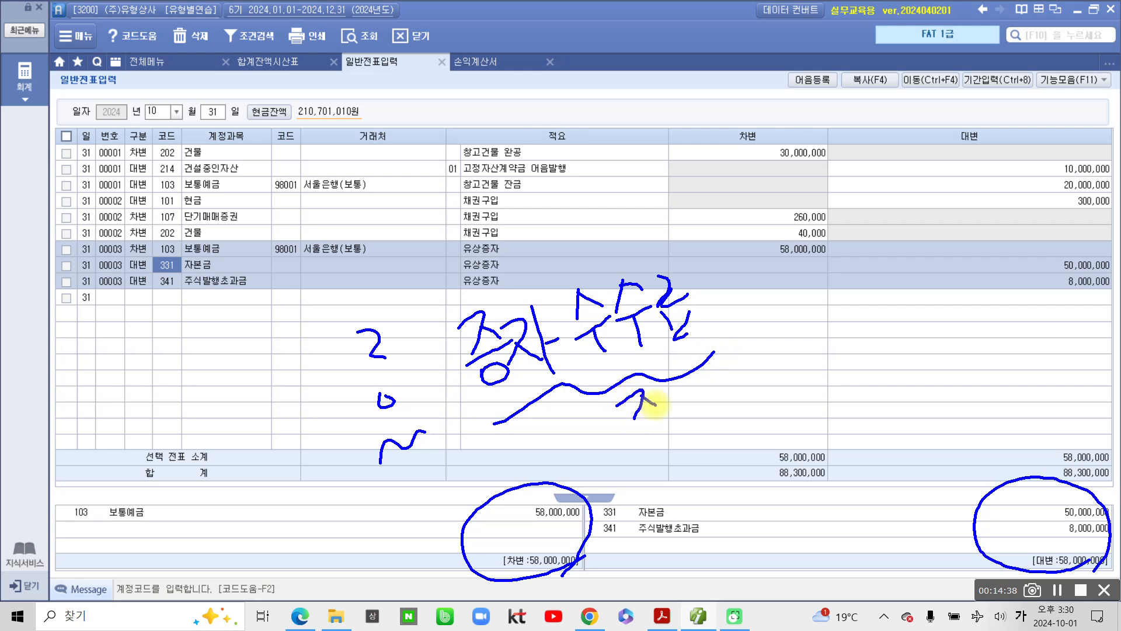
{"action": "left_click_drag", "start_coordinate": [629, 539], "coordinate": [706, 551]}
{"action": "left_click_drag", "start_coordinate": [630, 414], "coordinate": [677, 409]}
{"action": "left_click_drag", "start_coordinate": [656, 418], "coordinate": [663, 447]}
{"action": "left_click_drag", "start_coordinate": [680, 372], "coordinate": [695, 409]}
{"action": "mouse_move", "coordinate": [714, 357]}
{"action": "left_mouse_down"}
{"action": "mouse_move", "coordinate": [701, 409]}
{"action": "mouse_move", "coordinate": [746, 362]}
{"action": "left_mouse_up"}
{"action": "left_click_drag", "start_coordinate": [713, 412], "coordinate": [752, 399]}
{"action": "left_click_drag", "start_coordinate": [770, 320], "coordinate": [783, 337]}
{"action": "mouse_move", "coordinate": [759, 364]}
{"action": "left_mouse_down"}
{"action": "mouse_move", "coordinate": [787, 349]}
{"action": "mouse_move", "coordinate": [771, 382]}
{"action": "left_mouse_up"}
{"action": "mouse_move", "coordinate": [785, 362]}
{"action": "left_mouse_down"}
{"action": "mouse_move", "coordinate": [804, 363]}
{"action": "mouse_move", "coordinate": [809, 379]}
{"action": "left_mouse_up"}
{"action": "left_click_drag", "start_coordinate": [685, 433], "coordinate": [700, 445]}
{"action": "left_click_drag", "start_coordinate": [766, 411], "coordinate": [784, 425]}
{"action": "left_click_drag", "start_coordinate": [835, 392], "coordinate": [846, 404]}
{"action": "mouse_move", "coordinate": [867, 304]}
{"action": "left_mouse_down"}
{"action": "mouse_move", "coordinate": [887, 316]}
{"action": "mouse_move", "coordinate": [871, 362]}
{"action": "mouse_move", "coordinate": [890, 351]}
{"action": "mouse_move", "coordinate": [908, 376]}
{"action": "left_mouse_up"}
{"action": "left_click_drag", "start_coordinate": [899, 336], "coordinate": [938, 334]}
{"action": "left_click_drag", "start_coordinate": [938, 271], "coordinate": [947, 333]}
{"action": "left_click_drag", "start_coordinate": [949, 295], "coordinate": [974, 291]}
{"action": "mouse_move", "coordinate": [933, 338]}
{"action": "left_mouse_down"}
{"action": "mouse_move", "coordinate": [963, 350]}
{"action": "mouse_move", "coordinate": [969, 327]}
{"action": "left_mouse_up"}
{"action": "mouse_move", "coordinate": [971, 264]}
{"action": "left_mouse_down"}
{"action": "mouse_move", "coordinate": [995, 321]}
{"action": "mouse_move", "coordinate": [1021, 338]}
{"action": "mouse_move", "coordinate": [1042, 298]}
{"action": "mouse_move", "coordinate": [1059, 315]}
{"action": "left_mouse_up"}
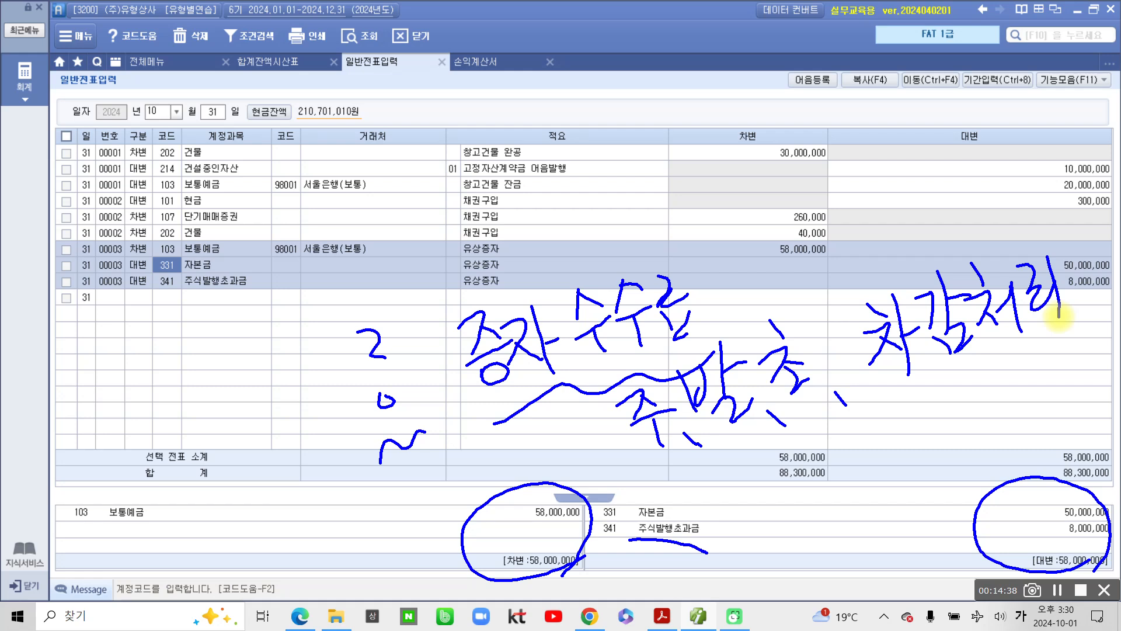
{"action": "mouse_move", "coordinate": [499, 434]}
{"action": "left_mouse_down"}
{"action": "mouse_move", "coordinate": [505, 278]}
{"action": "mouse_move", "coordinate": [674, 345]}
{"action": "mouse_move", "coordinate": [561, 407]}
{"action": "left_mouse_up"}
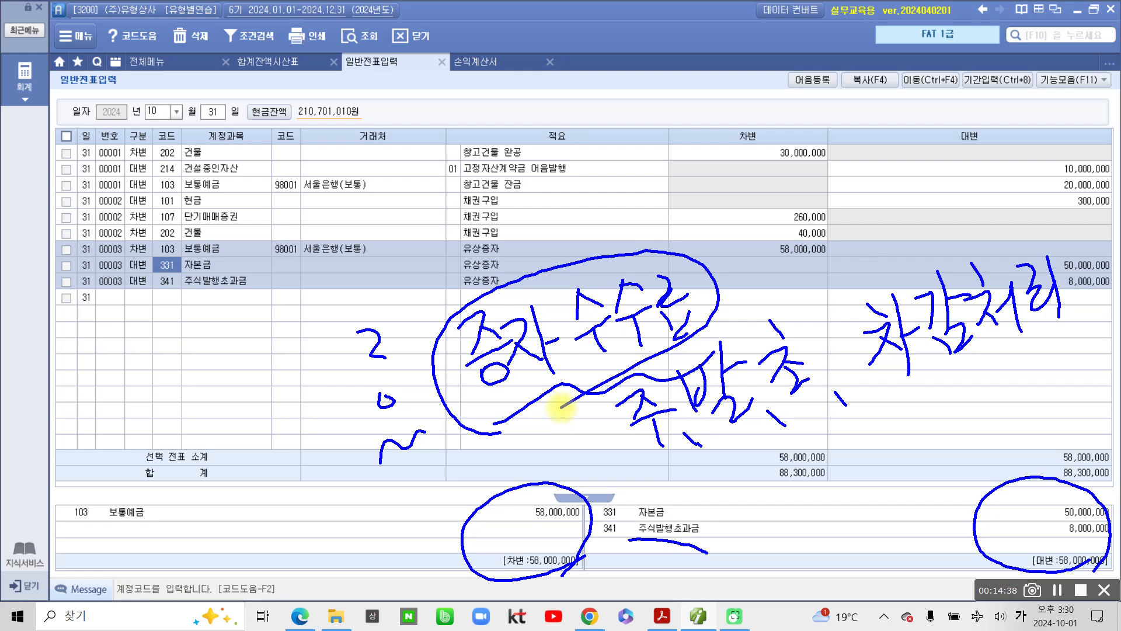
{"action": "mouse_move", "coordinate": [633, 484]}
{"action": "left_mouse_down"}
{"action": "mouse_move", "coordinate": [610, 503]}
{"action": "mouse_move", "coordinate": [651, 519]}
{"action": "mouse_move", "coordinate": [1110, 527]}
{"action": "mouse_move", "coordinate": [1066, 485]}
{"action": "mouse_move", "coordinate": [683, 484]}
{"action": "mouse_move", "coordinate": [621, 502]}
{"action": "left_mouse_up"}
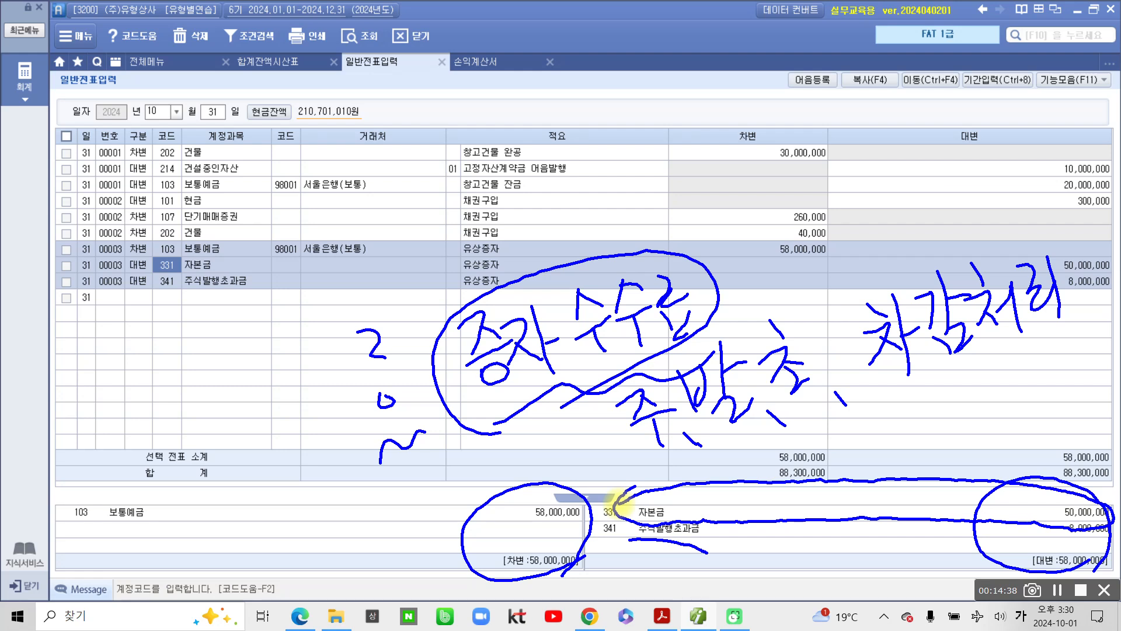
{"action": "mouse_move", "coordinate": [622, 503]}
{"action": "left_mouse_down"}
{"action": "mouse_move", "coordinate": [701, 533]}
{"action": "mouse_move", "coordinate": [631, 513]}
{"action": "left_mouse_up"}
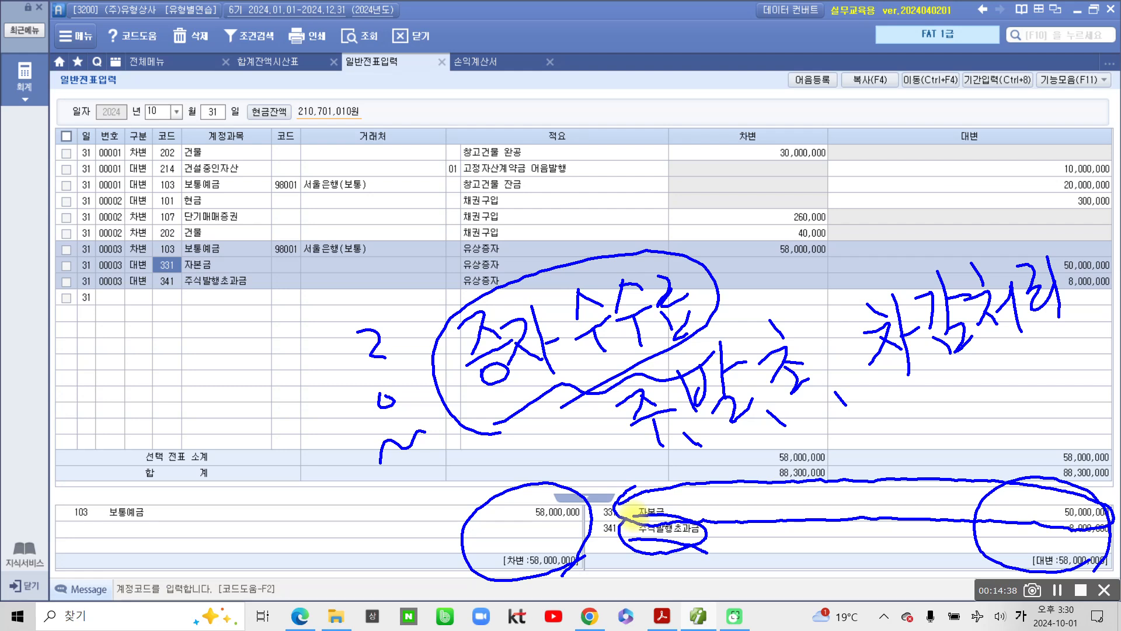
{"action": "mouse_move", "coordinate": [639, 549]}
{"action": "left_mouse_down"}
{"action": "mouse_move", "coordinate": [605, 590]}
{"action": "mouse_move", "coordinate": [640, 549]}
{"action": "left_mouse_up"}
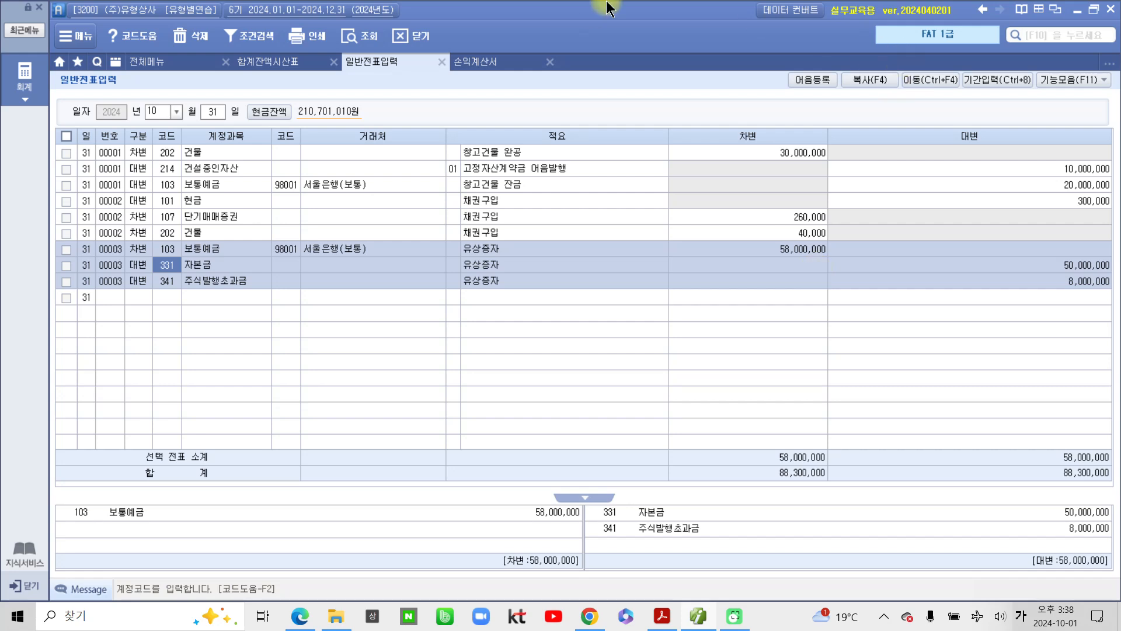
- Close the 일반전표입력, 손익계산서 and 합계잔액시산표 screens
{"action": "left_click", "coordinate": [443, 63]}
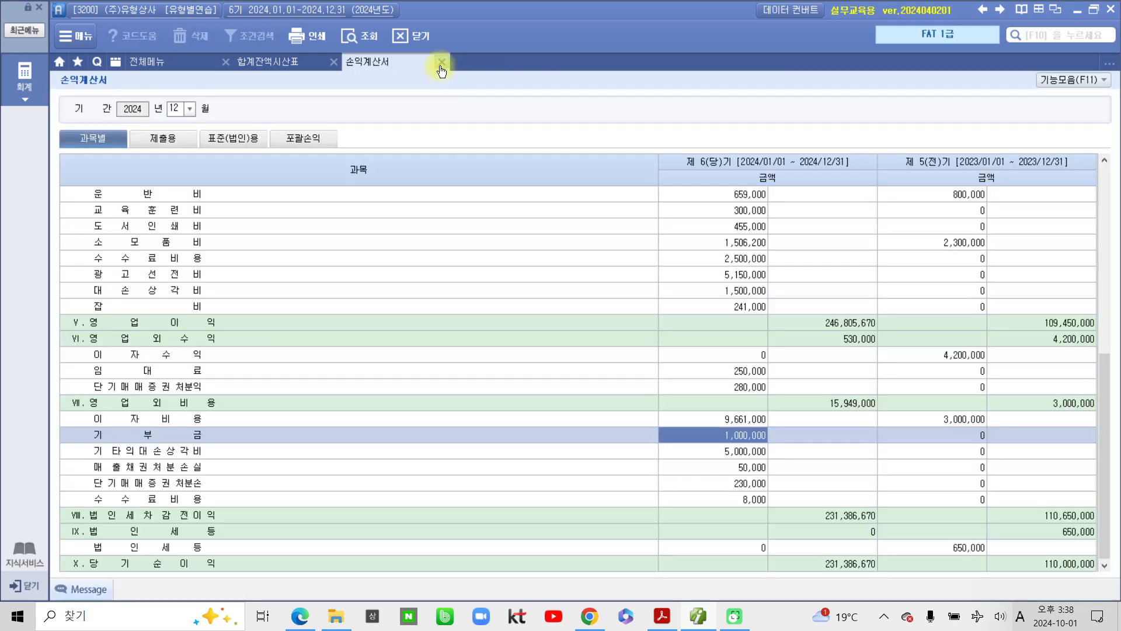
{"action": "left_click", "coordinate": [442, 63]}
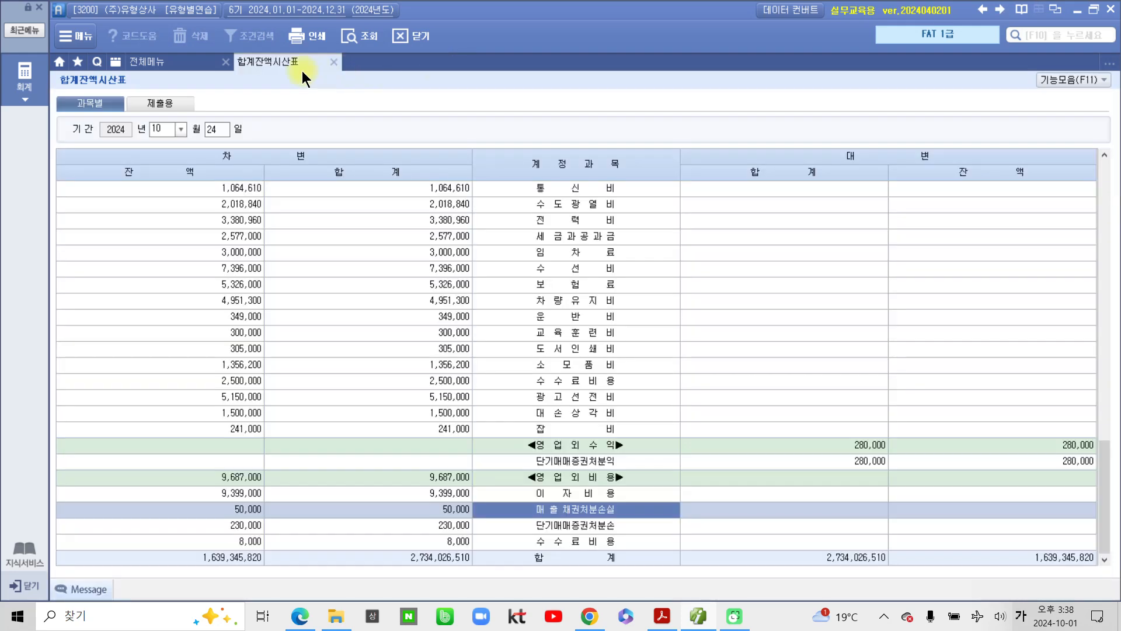
{"action": "left_click", "coordinate": [337, 65]}
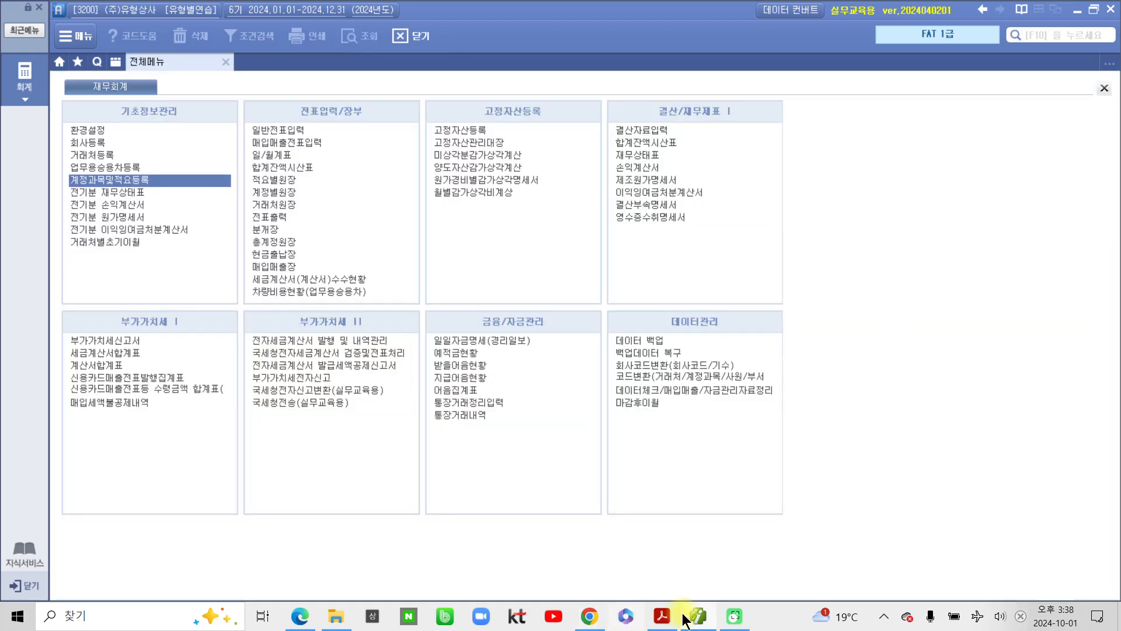
- Switch to the practice PDF in Acrobat and highlight the section 03 headings 부가가치세 and 전자세금계산서 발급
{"action": "left_click", "coordinate": [669, 618]}
{"action": "scroll", "coordinate": [556, 419], "scroll_direction": "down", "scroll_amount": 8}
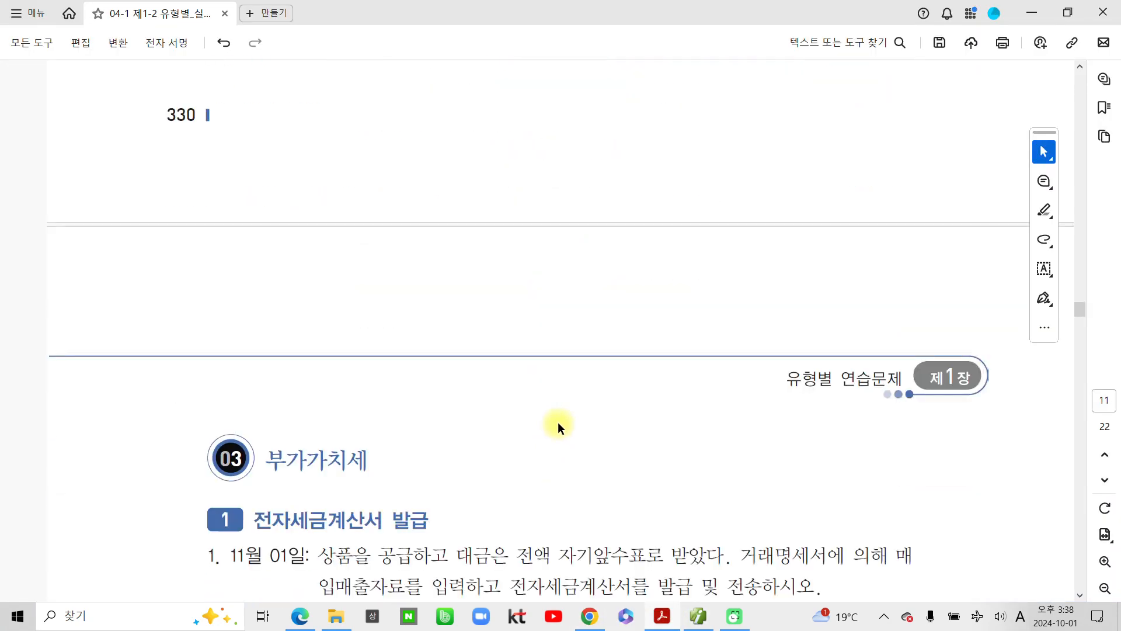
{"action": "scroll", "coordinate": [556, 423], "scroll_direction": "down", "scroll_amount": 3}
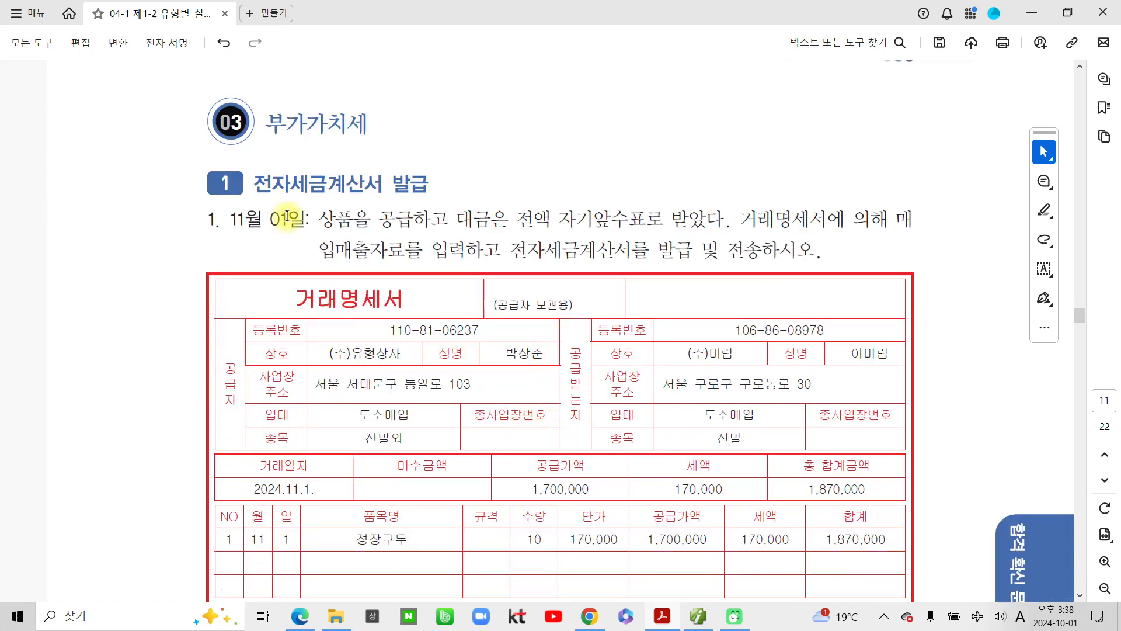
{"action": "left_click_drag", "start_coordinate": [261, 129], "coordinate": [369, 119]}
{"action": "left_click", "coordinate": [415, 154]}
{"action": "scroll", "coordinate": [417, 270], "scroll_direction": "down", "scroll_amount": 2}
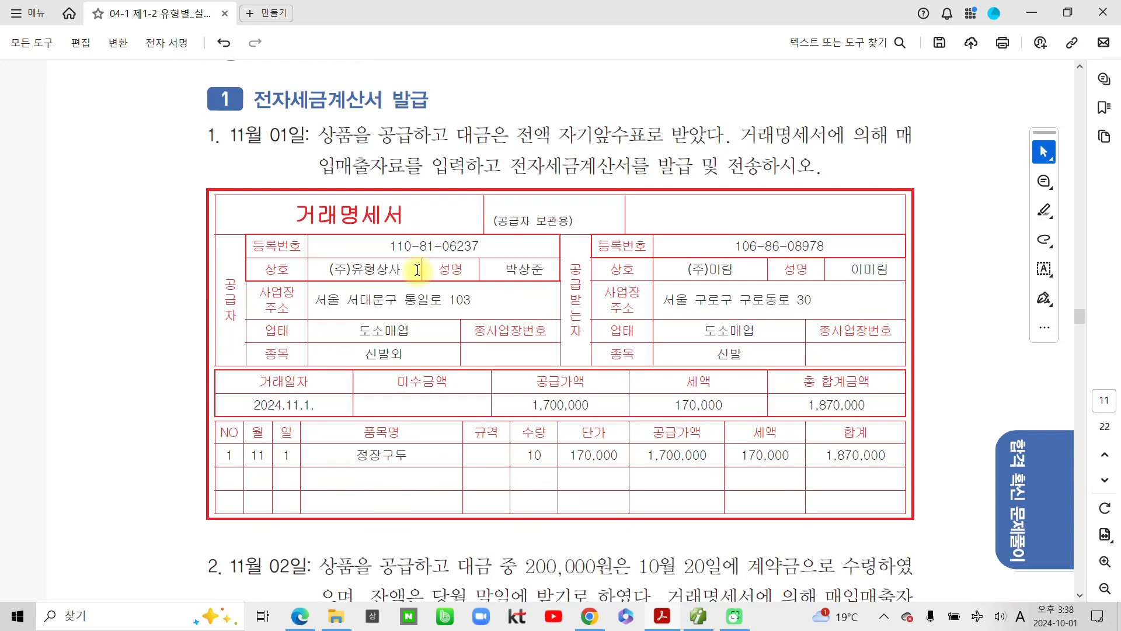
{"action": "scroll", "coordinate": [420, 272], "scroll_direction": "up", "scroll_amount": 2}
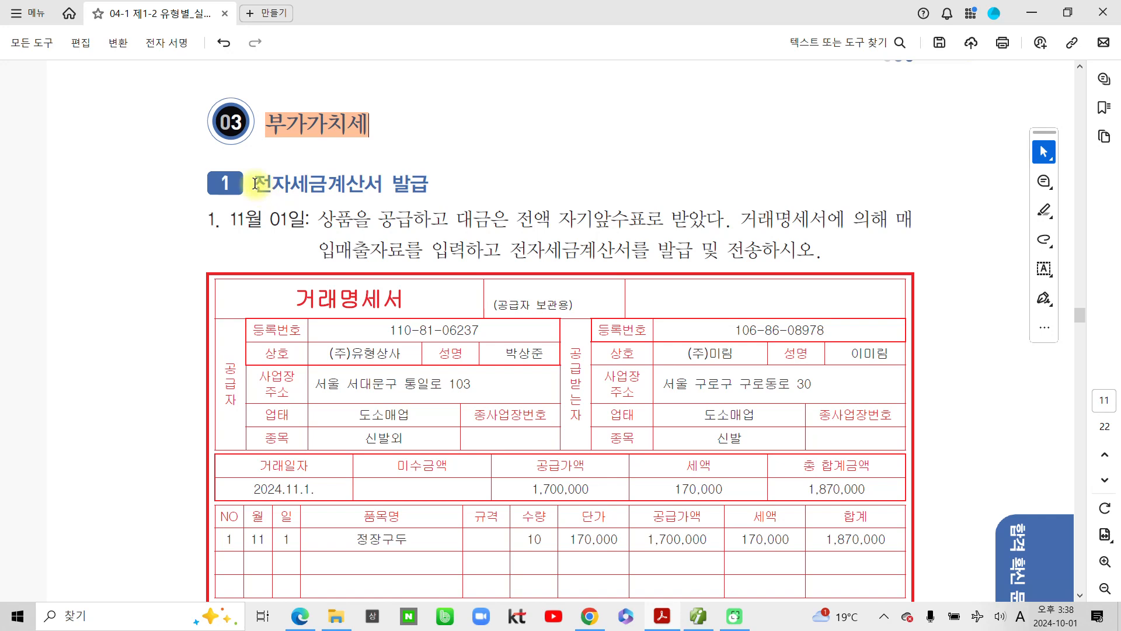
{"action": "left_click_drag", "start_coordinate": [255, 183], "coordinate": [470, 186]}
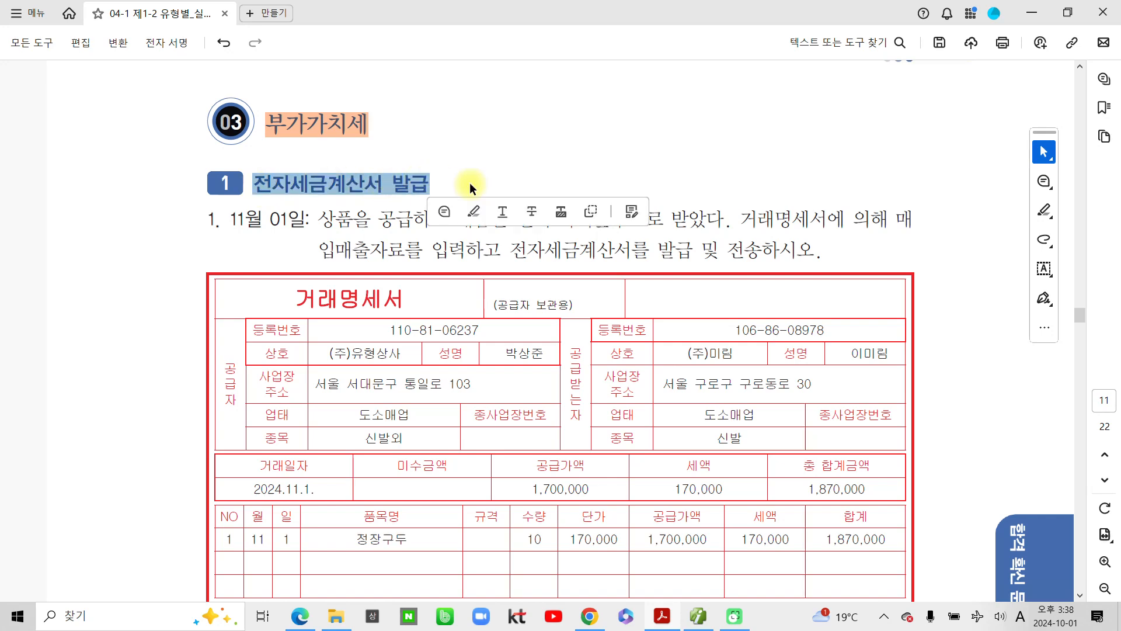
{"action": "left_click", "coordinate": [464, 214]}
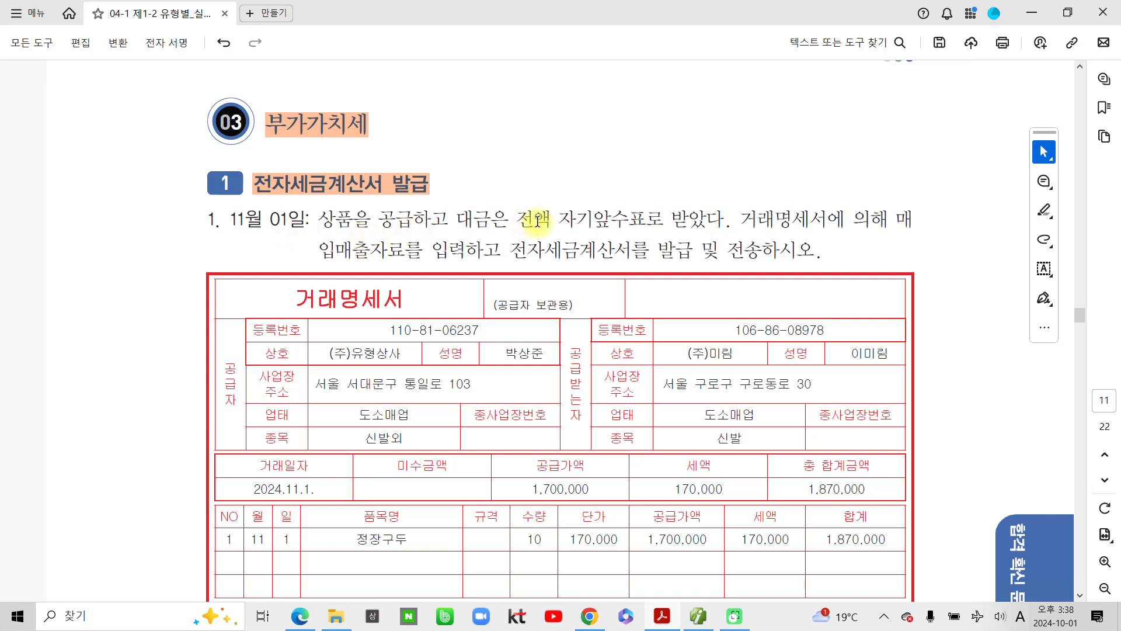
- Highlight the phrases 자기앞수표로 받았다 and 전자세금계산서를 발급 및 전송하시오 in item 1 of 11월 01일
{"action": "left_click_drag", "start_coordinate": [601, 217], "coordinate": [724, 220]}
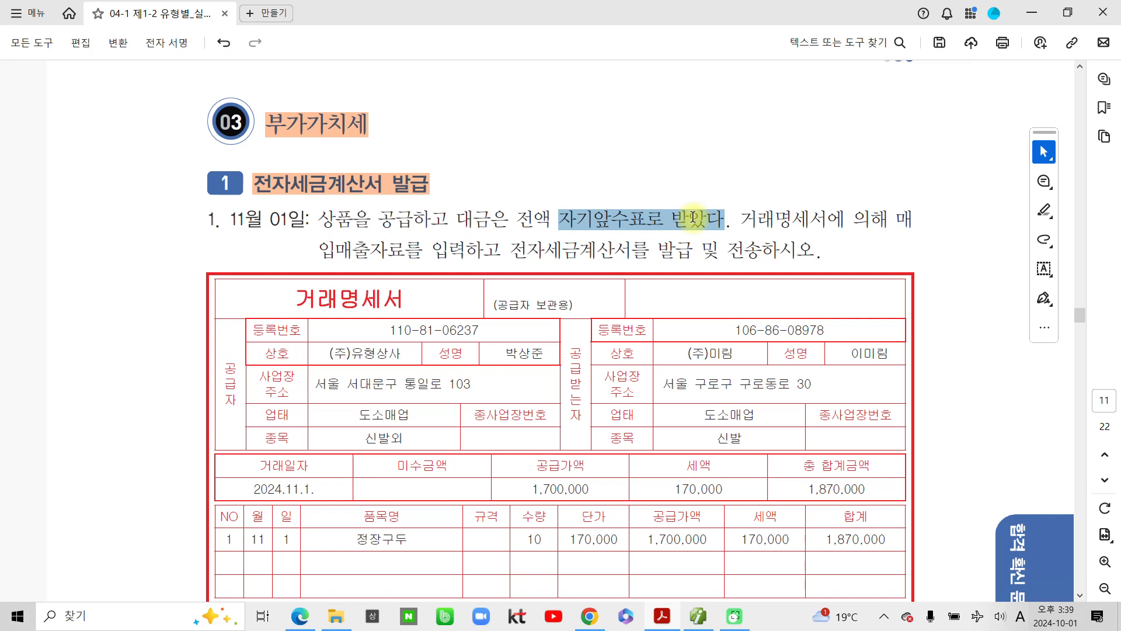
{"action": "left_click", "coordinate": [737, 247]}
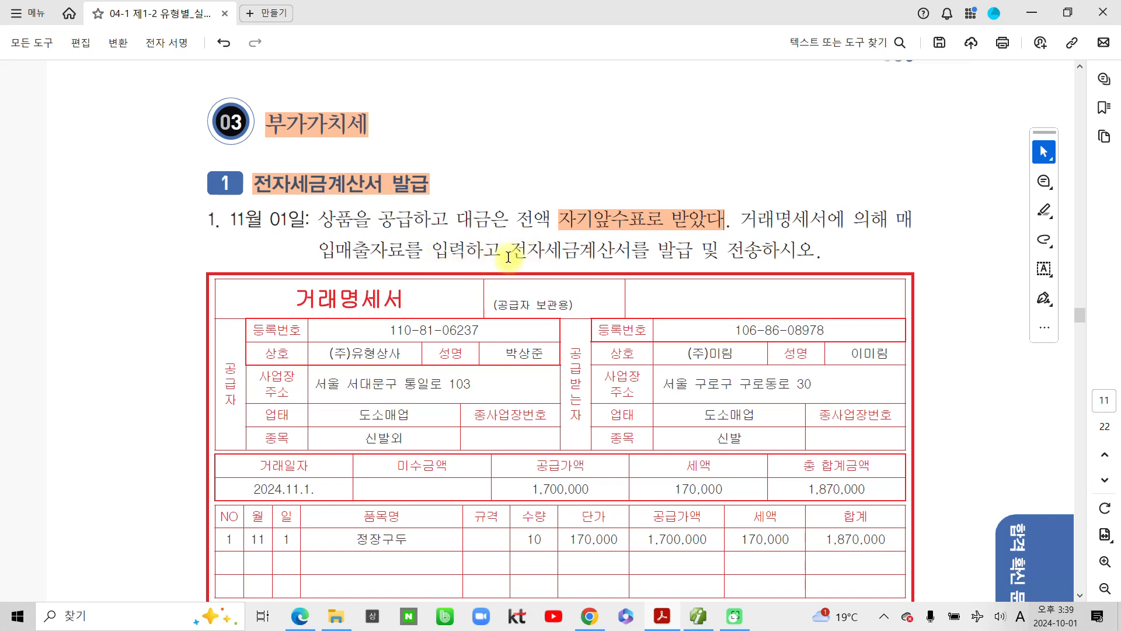
{"action": "left_click_drag", "start_coordinate": [510, 252], "coordinate": [744, 258]}
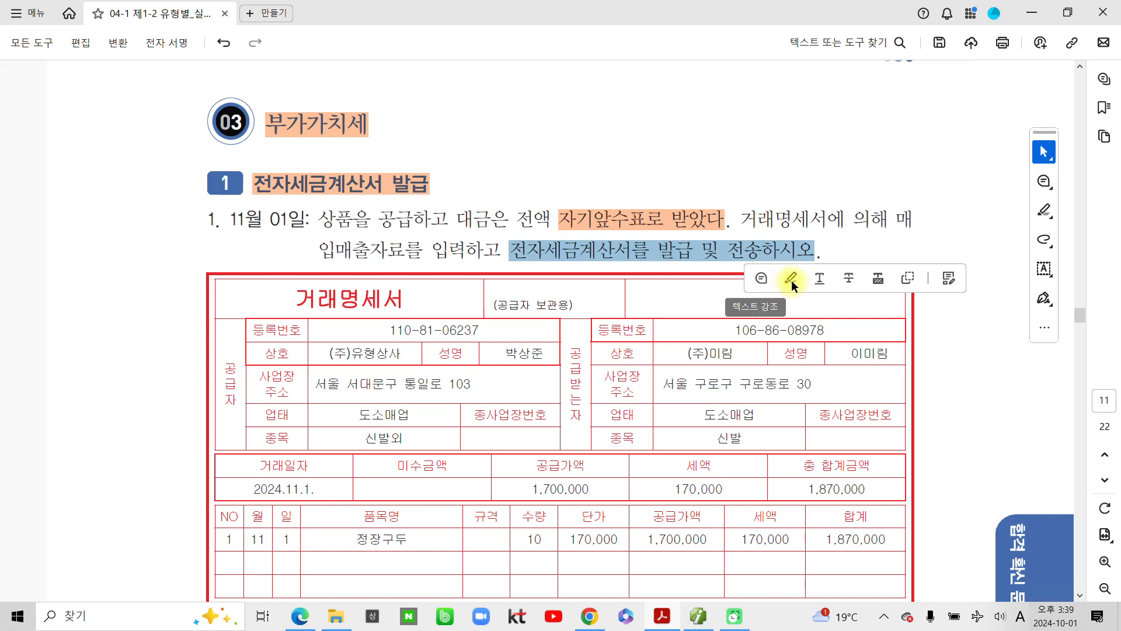
{"action": "left_click", "coordinate": [790, 279]}
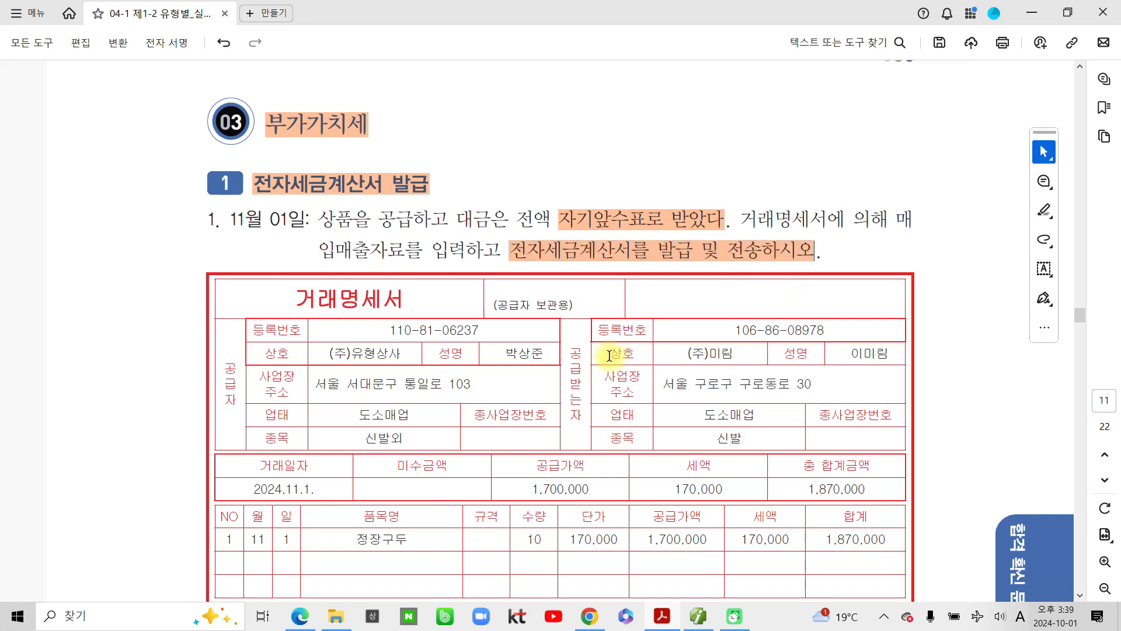
- Highlight the transaction date 2024.11.1. in item 1's 거래명세서
{"action": "scroll", "coordinate": [609, 355], "scroll_direction": "down", "scroll_amount": 1}
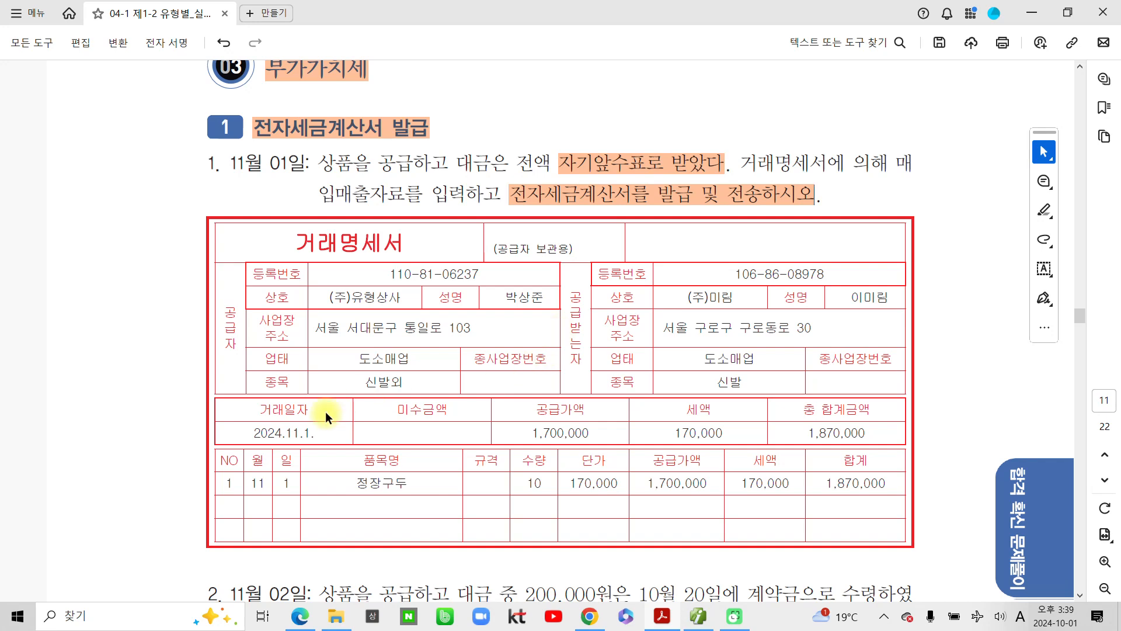
{"action": "left_click_drag", "start_coordinate": [244, 432], "coordinate": [327, 429]}
{"action": "left_click", "coordinate": [368, 458]}
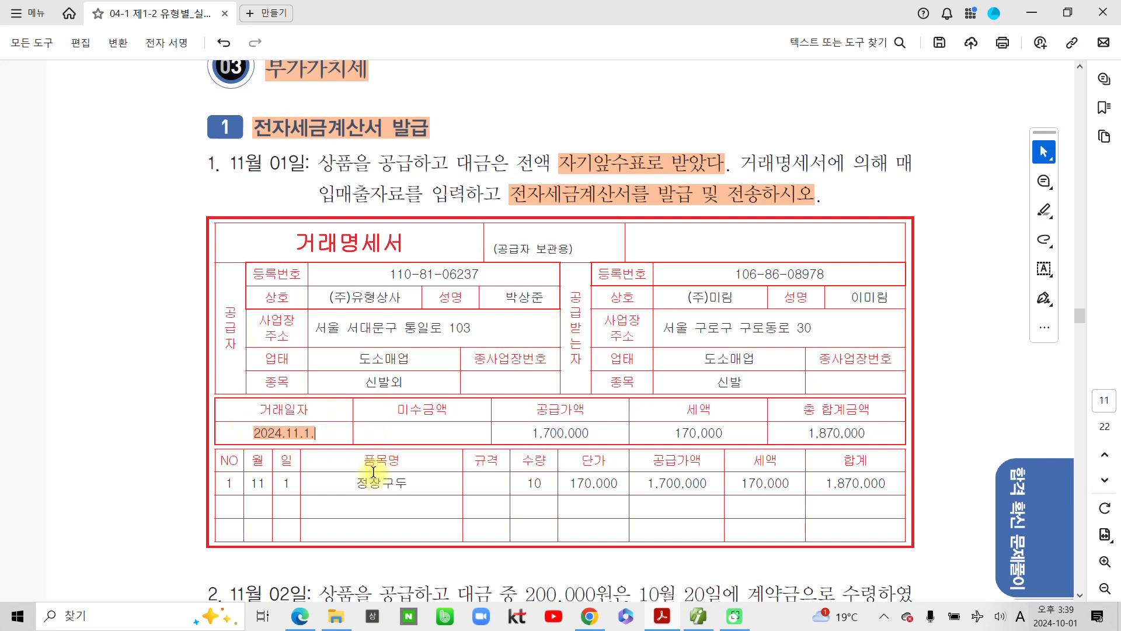
- Switch to the accounting program, open 매입매출전표입력 and set the voucher date to month 11, day 1
{"action": "left_click", "coordinate": [699, 617]}
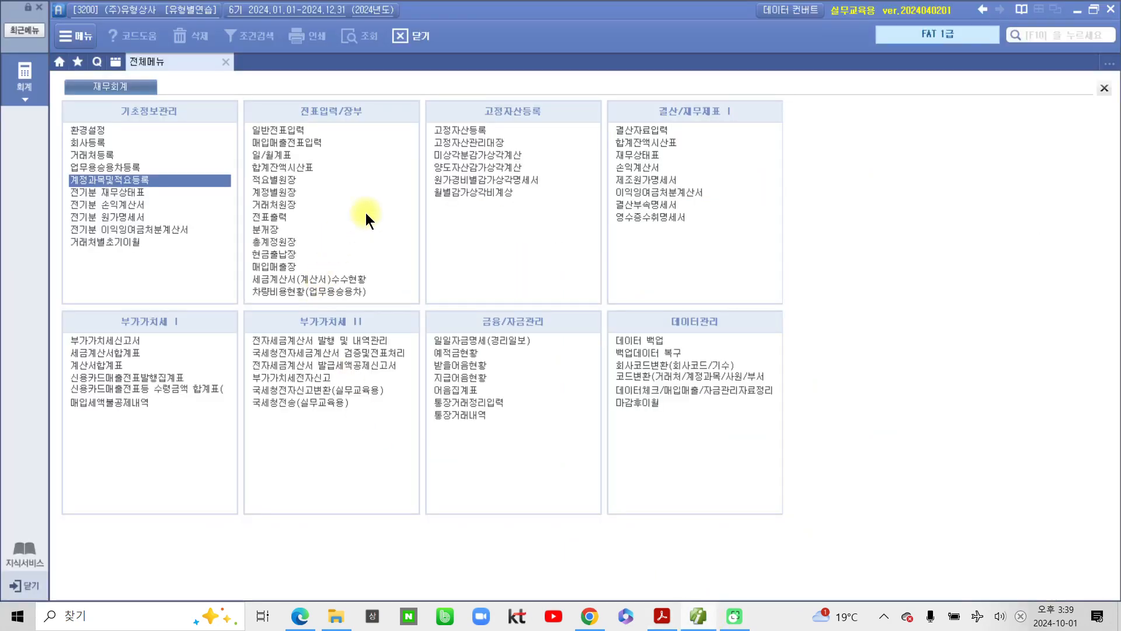
{"action": "left_click", "coordinate": [285, 142]}
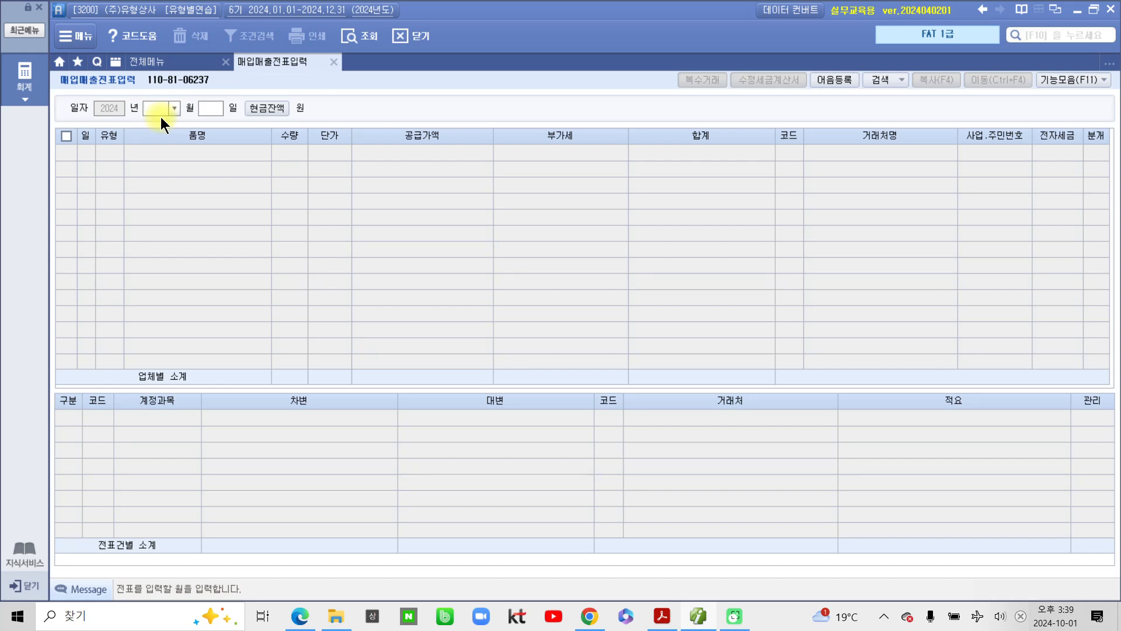
{"action": "type", "text": "11"}
{"action": "key", "text": "Return"}
{"action": "type", "text": "1"}
{"action": "key", "text": "Return"}
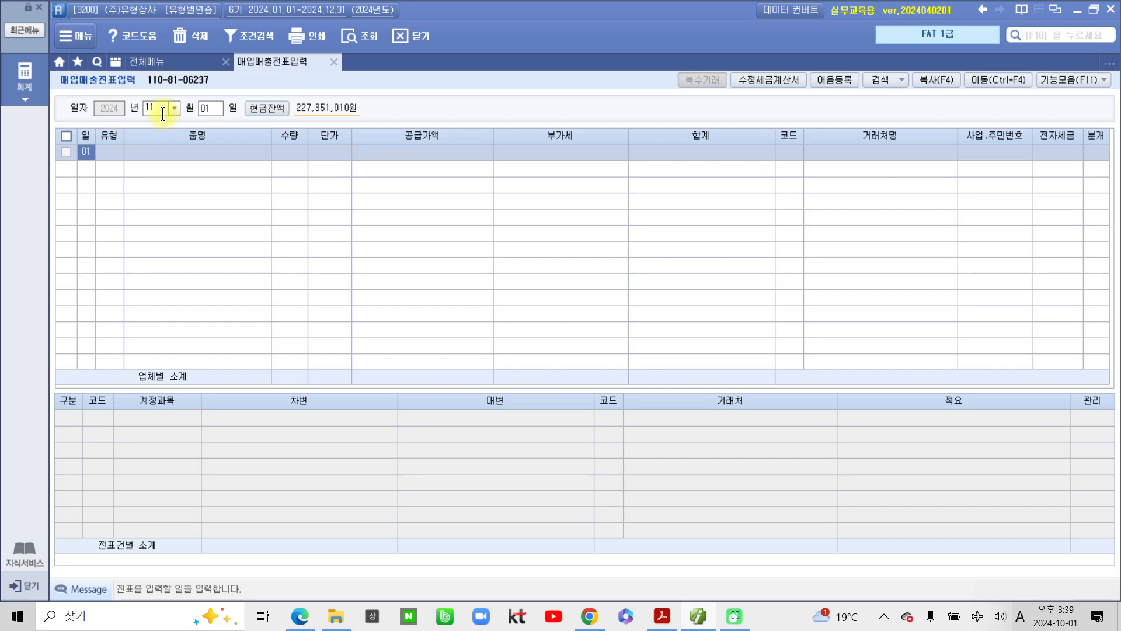
- Start a 과세 sales line (type 11) for day 01 and enter 정장구두 as the item name
{"action": "key", "text": "Return"}
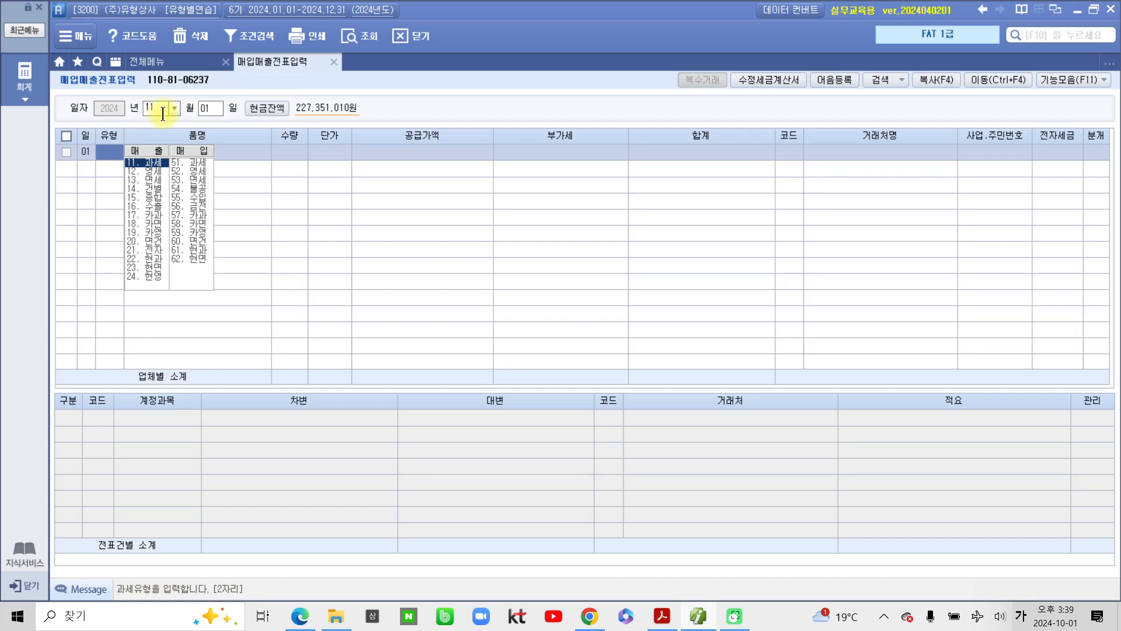
{"action": "type", "text": "1"}
{"action": "key", "text": "Return"}
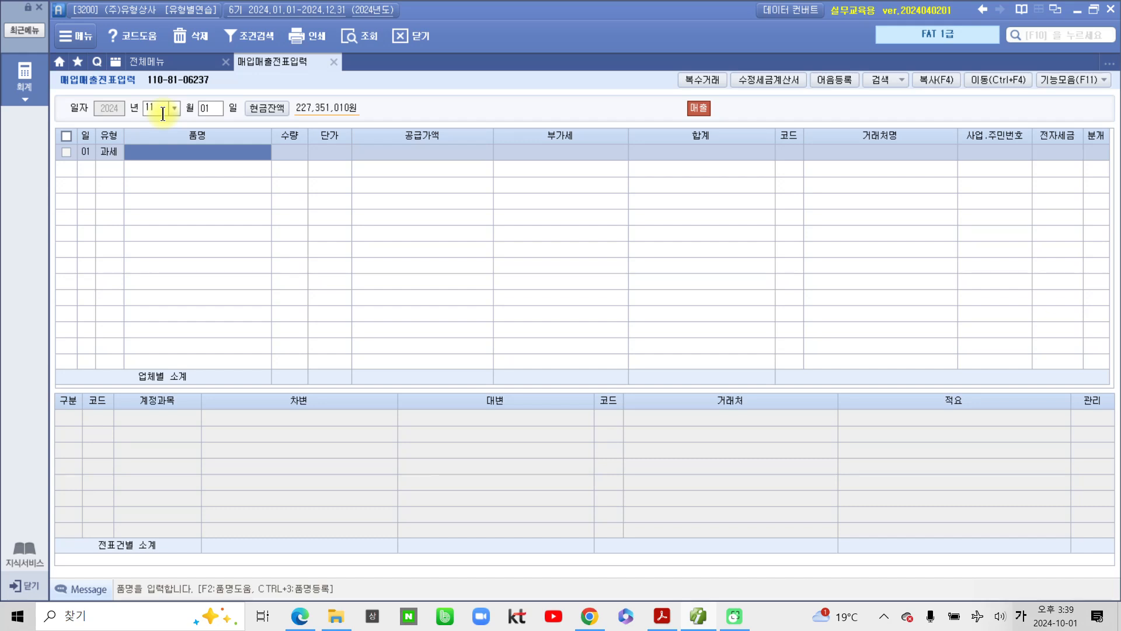
{"action": "type", "text": "정장품"}
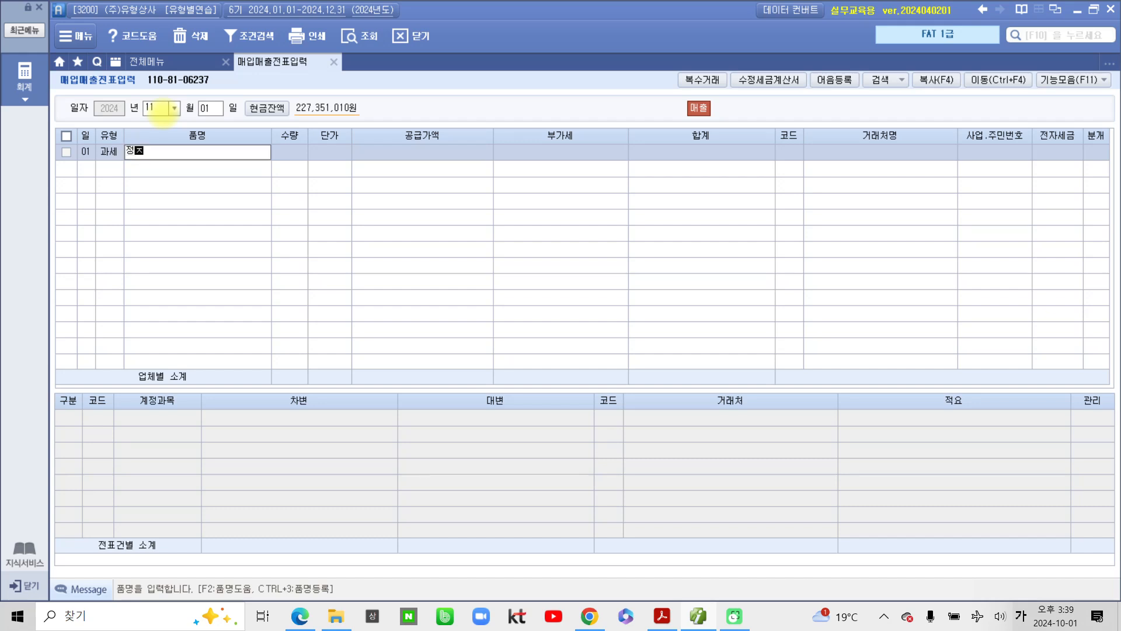
{"action": "type", "text": "두"}
{"action": "key", "text": "Return"}
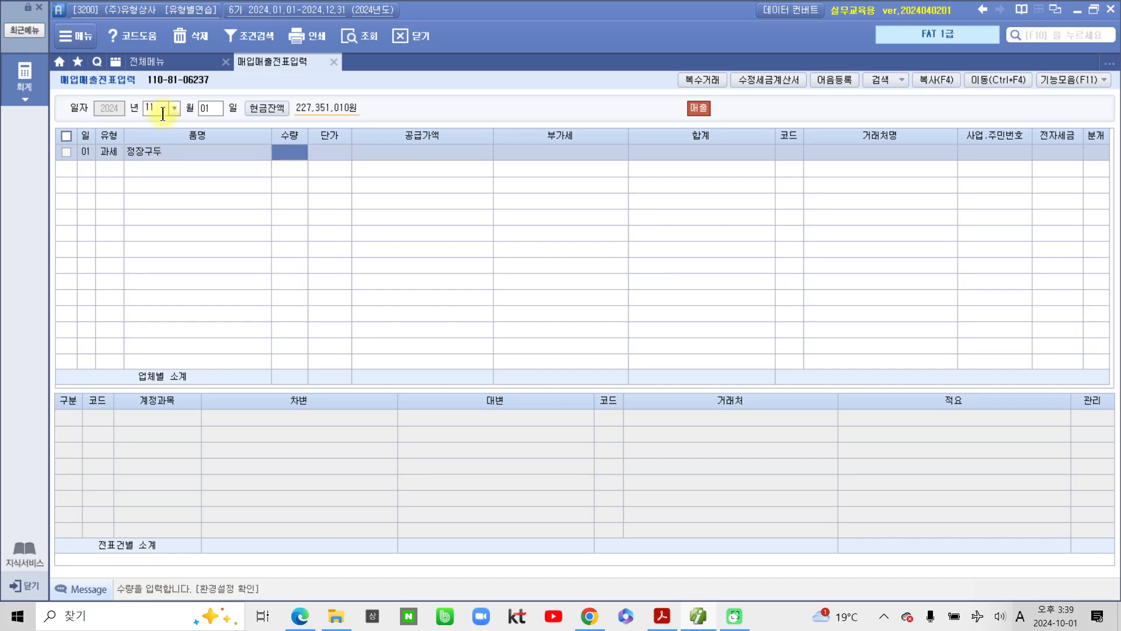
- Enter quantity 10 and unit price 170,000 for 정장구두 and accept the calculated supply amount and VAT
{"action": "type", "text": "10"}
{"action": "key", "text": "Return"}
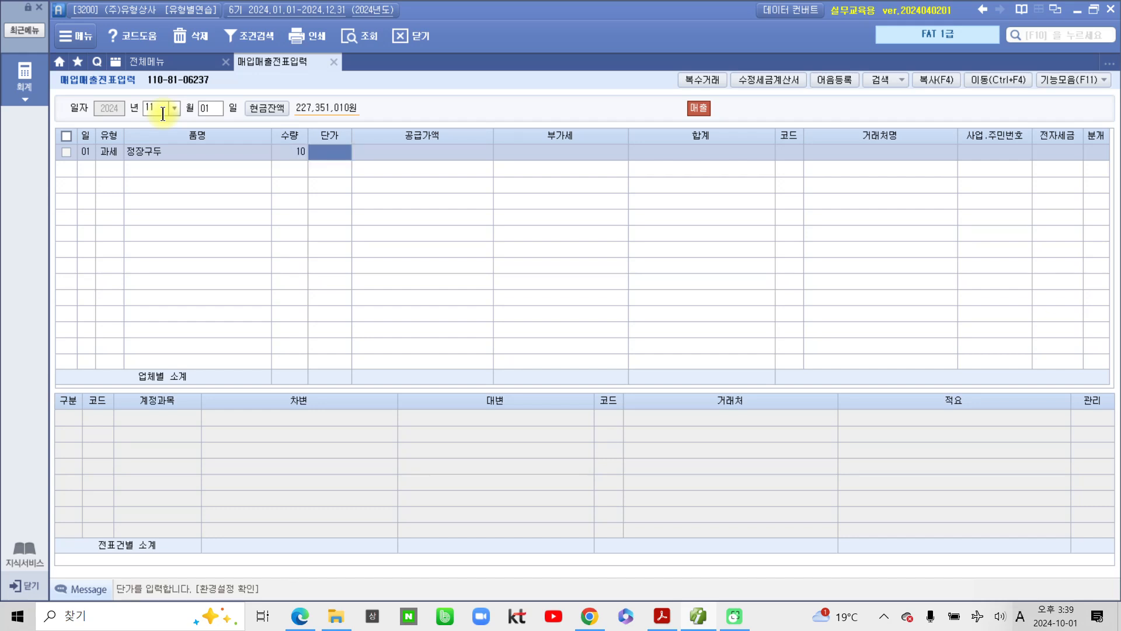
{"action": "type", "text": "170000"}
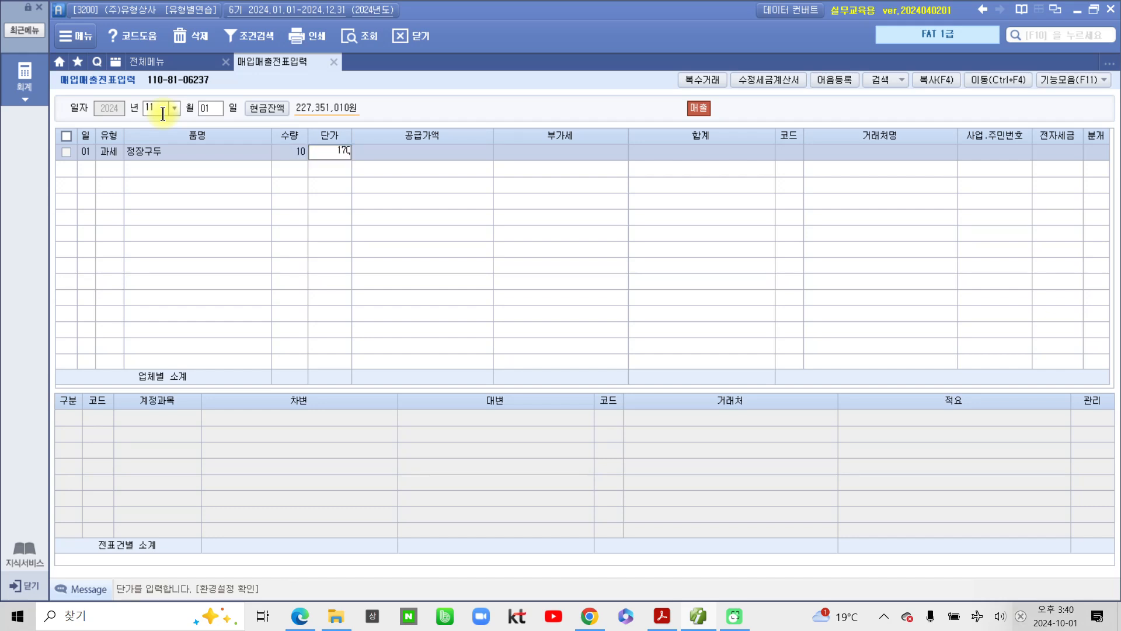
{"action": "key", "text": "Return"}
{"action": "key", "text": "Return"}
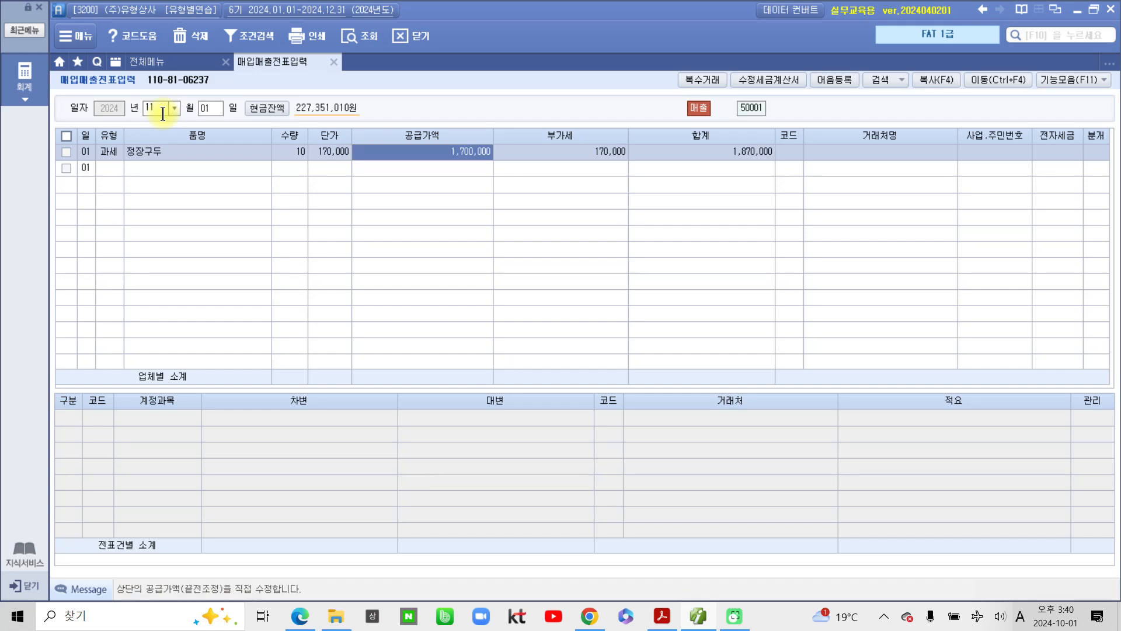
{"action": "key", "text": "Return"}
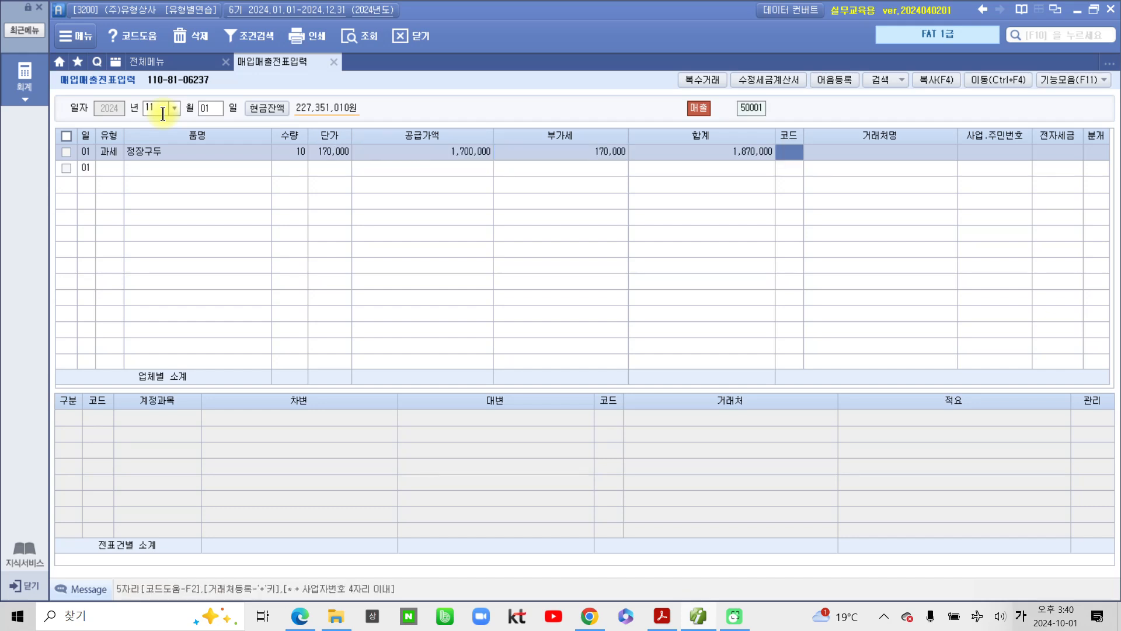
- Set (주)미림 as the sales line's customer and leave the 전자세금 field blank
{"action": "mouse_move", "coordinate": [123, 188]}
{"action": "left_mouse_down"}
{"action": "mouse_move", "coordinate": [88, 182]}
{"action": "mouse_move", "coordinate": [130, 143]}
{"action": "mouse_move", "coordinate": [120, 190]}
{"action": "left_mouse_up"}
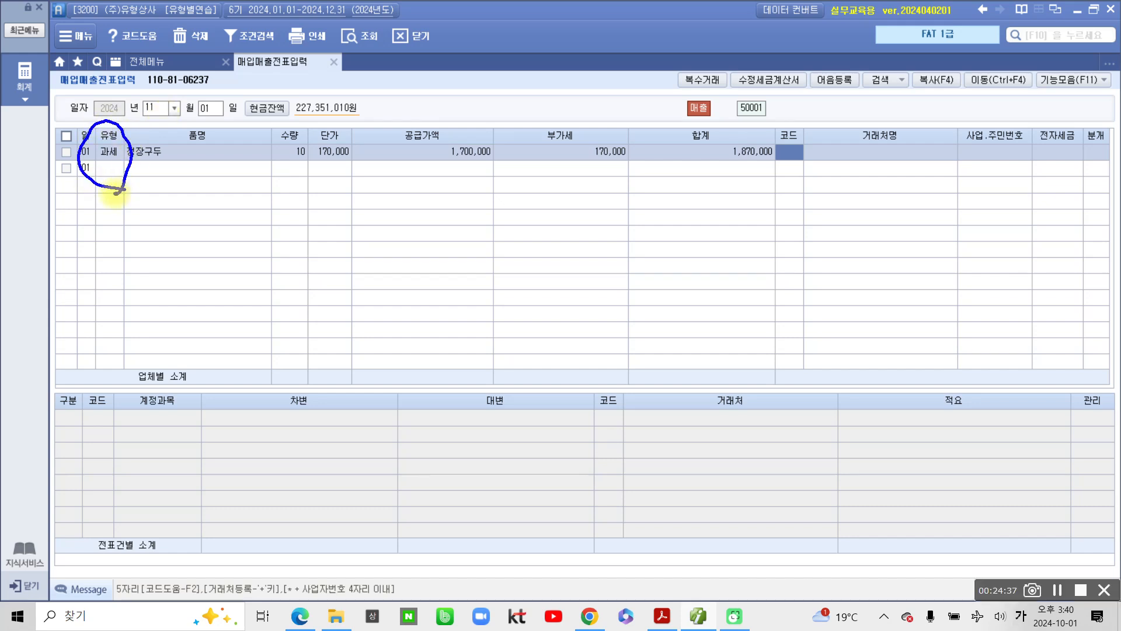
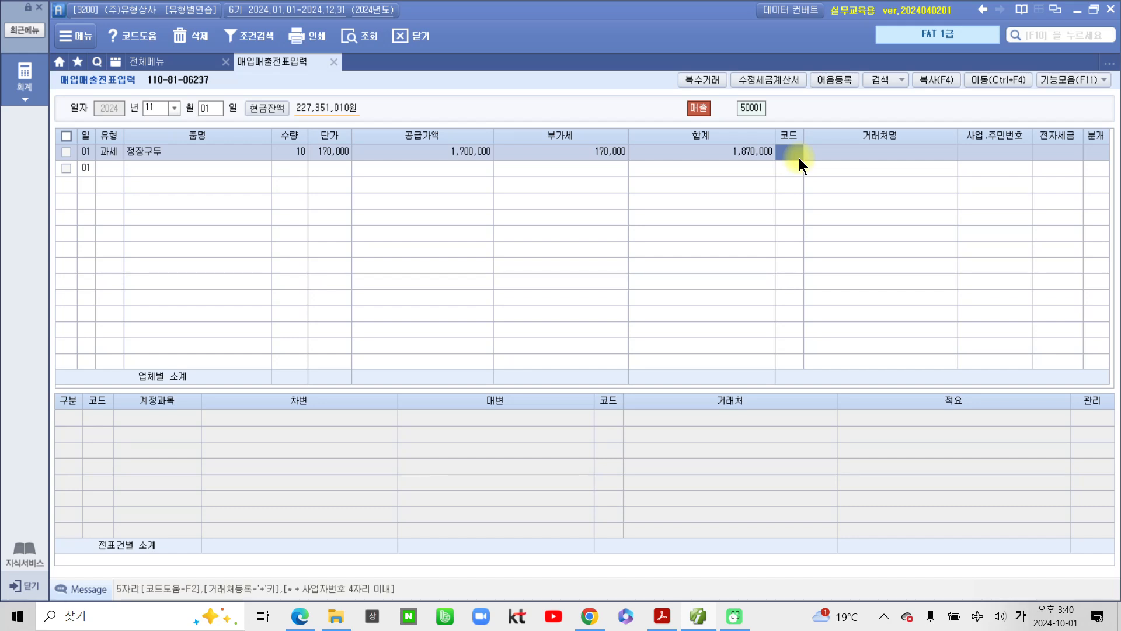
{"action": "type", "text": "미림"}
{"action": "key", "text": "Return"}
{"action": "key", "text": "Return"}
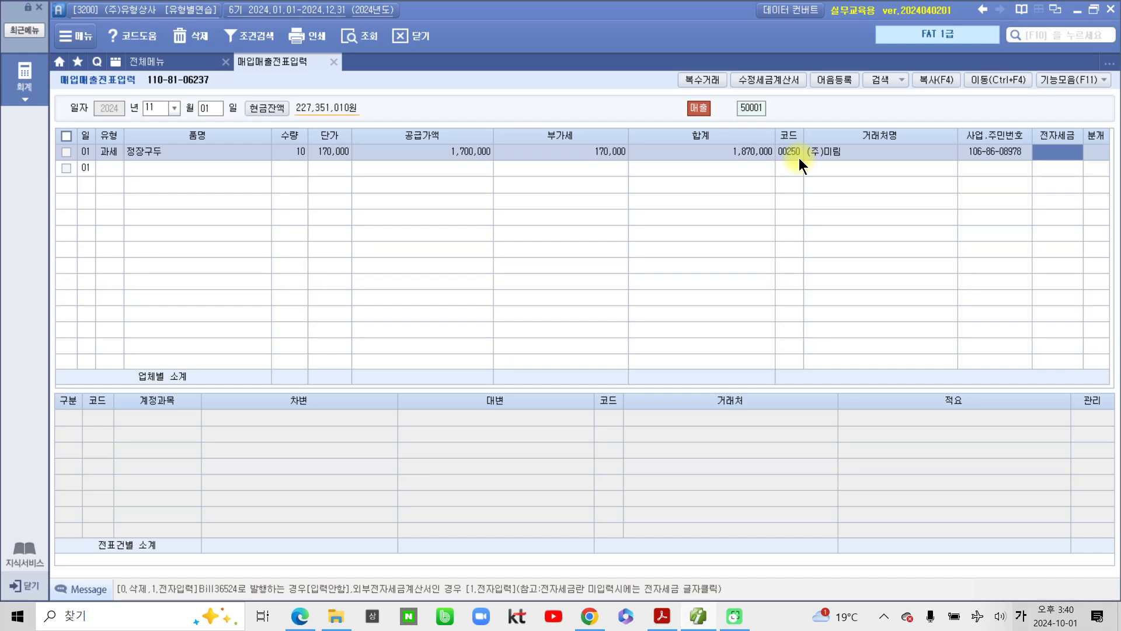
{"action": "key", "text": "Return"}
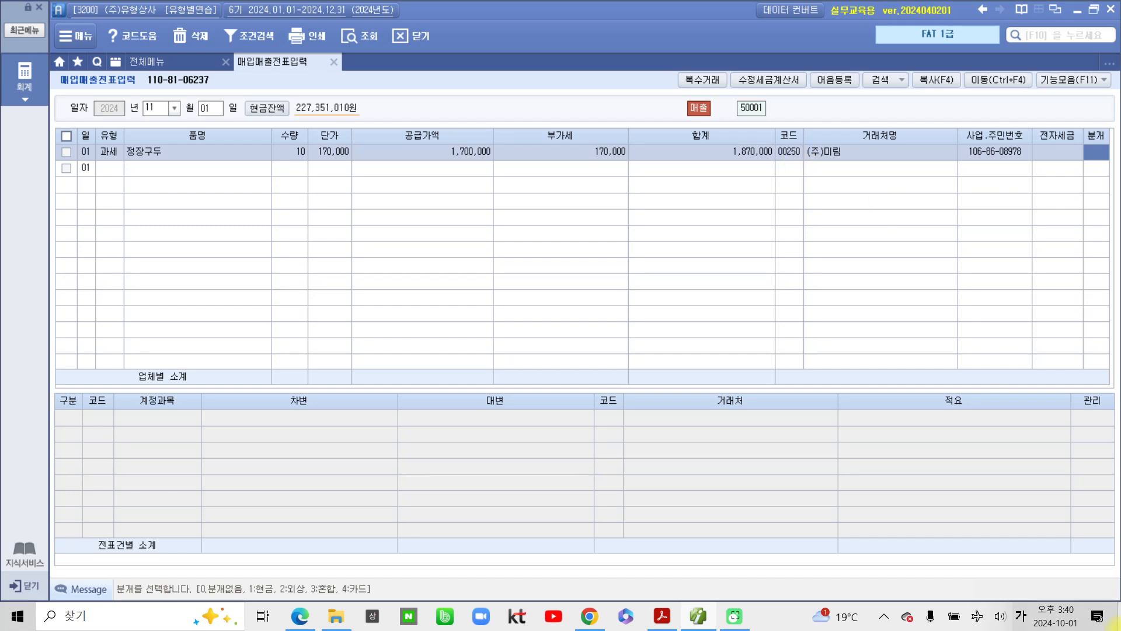
- Switch to the practice PDF in Acrobat, circle 자기앞수표로 받았다 in item 1, write 현금 above it and clear the ink
{"action": "left_click", "coordinate": [663, 618]}
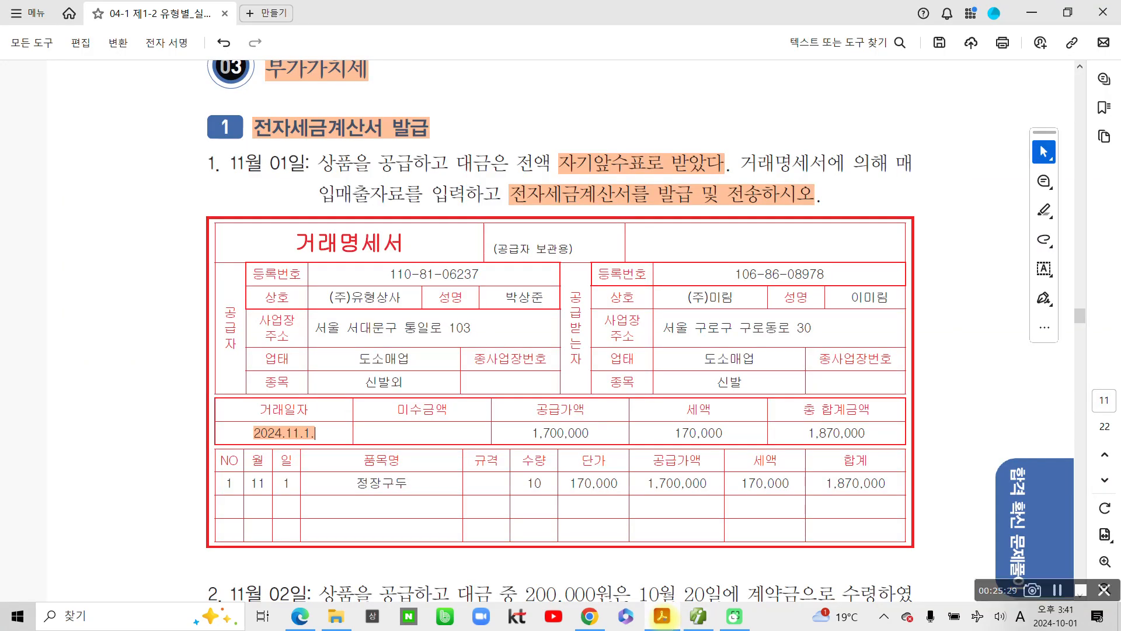
{"action": "mouse_move", "coordinate": [680, 174]}
{"action": "left_mouse_down"}
{"action": "mouse_move", "coordinate": [534, 143]}
{"action": "mouse_move", "coordinate": [701, 175]}
{"action": "left_mouse_up"}
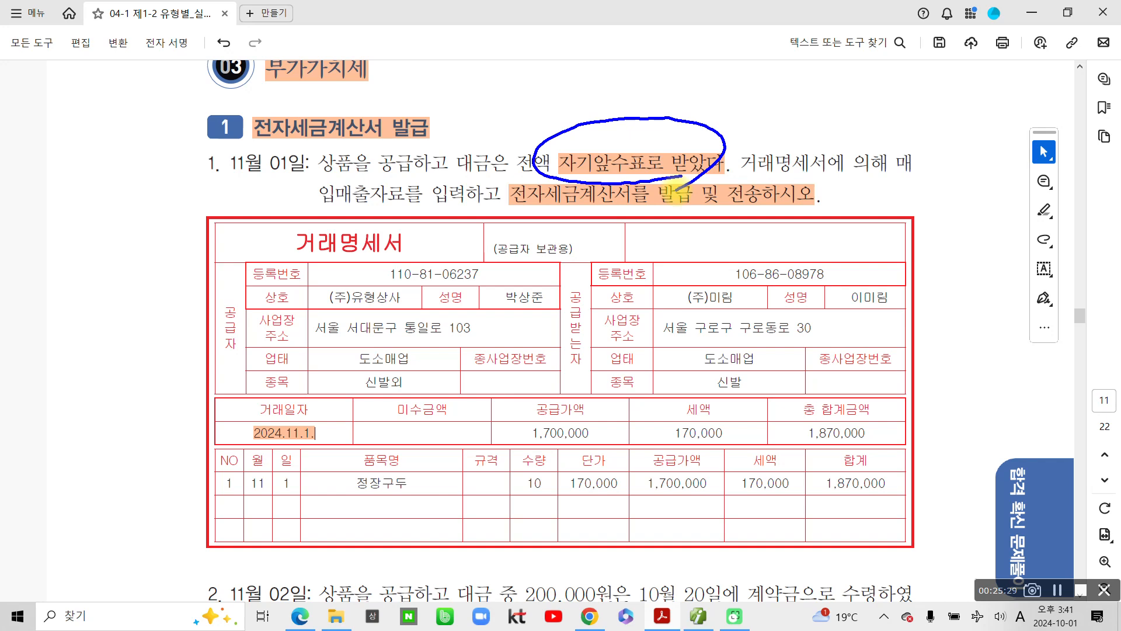
{"action": "mouse_move", "coordinate": [594, 47]}
{"action": "left_mouse_down"}
{"action": "mouse_move", "coordinate": [606, 84]}
{"action": "mouse_move", "coordinate": [662, 132]}
{"action": "left_mouse_up"}
{"action": "mouse_move", "coordinate": [656, 61]}
{"action": "left_mouse_down"}
{"action": "mouse_move", "coordinate": [666, 87]}
{"action": "mouse_move", "coordinate": [688, 85]}
{"action": "mouse_move", "coordinate": [679, 126]}
{"action": "mouse_move", "coordinate": [696, 122]}
{"action": "left_mouse_up"}
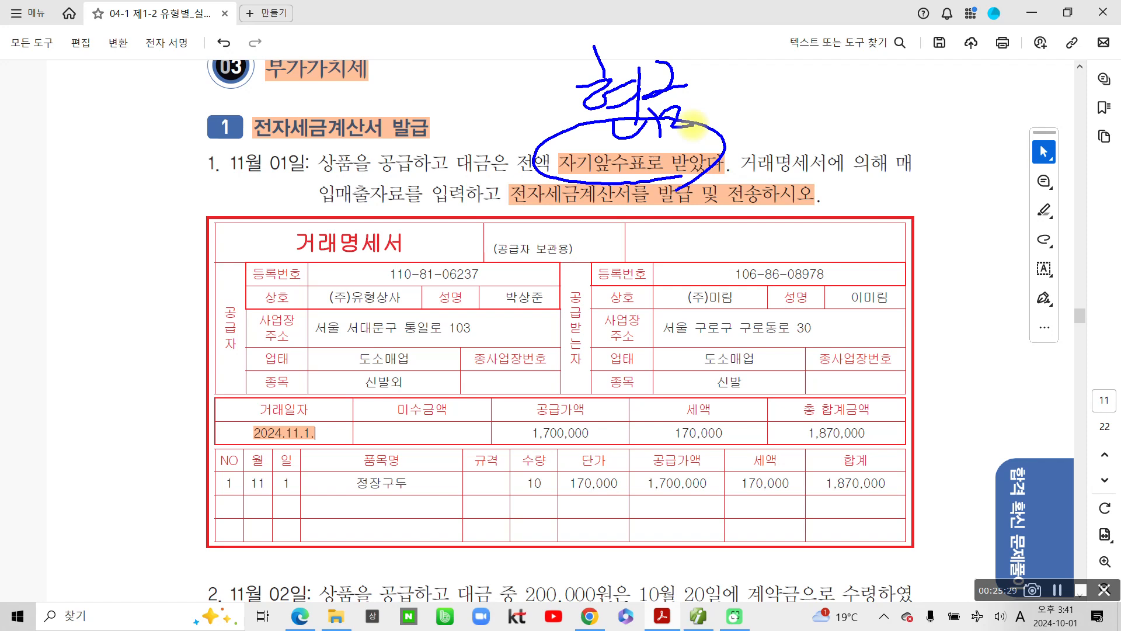
{"action": "key", "text": "Escape"}
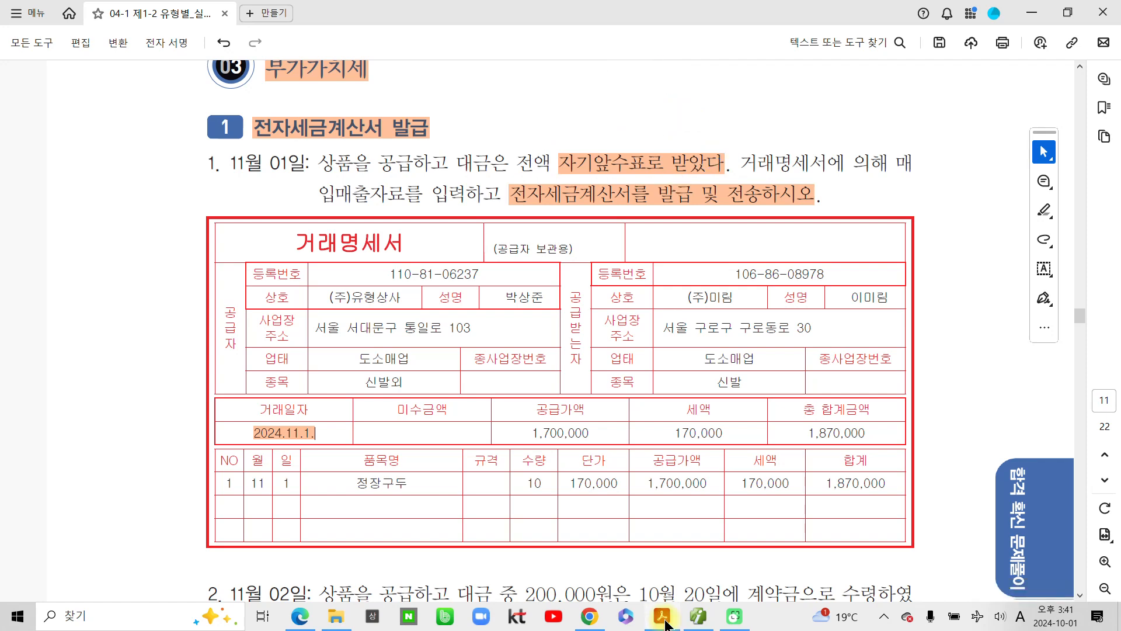
- Switch to the accounting program, set the sales line's 분개 to 현금 and check the 부가세예수금 and 상품매출 journal lines
{"action": "left_click", "coordinate": [698, 616]}
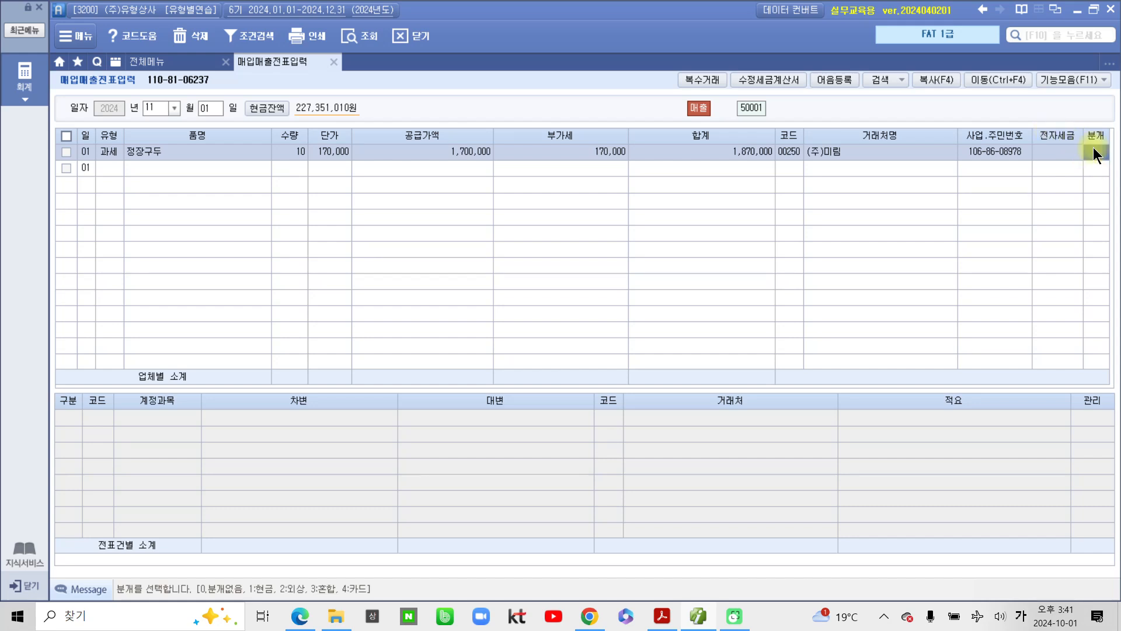
{"action": "type", "text": "1"}
{"action": "key", "text": "Return"}
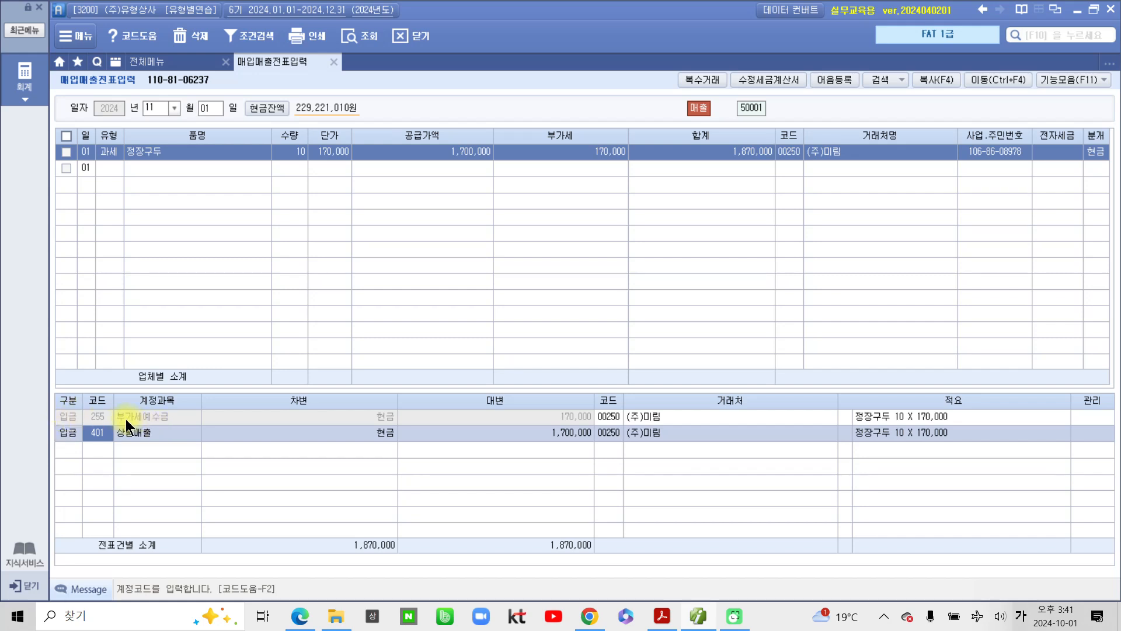
{"action": "left_click", "coordinate": [77, 412]}
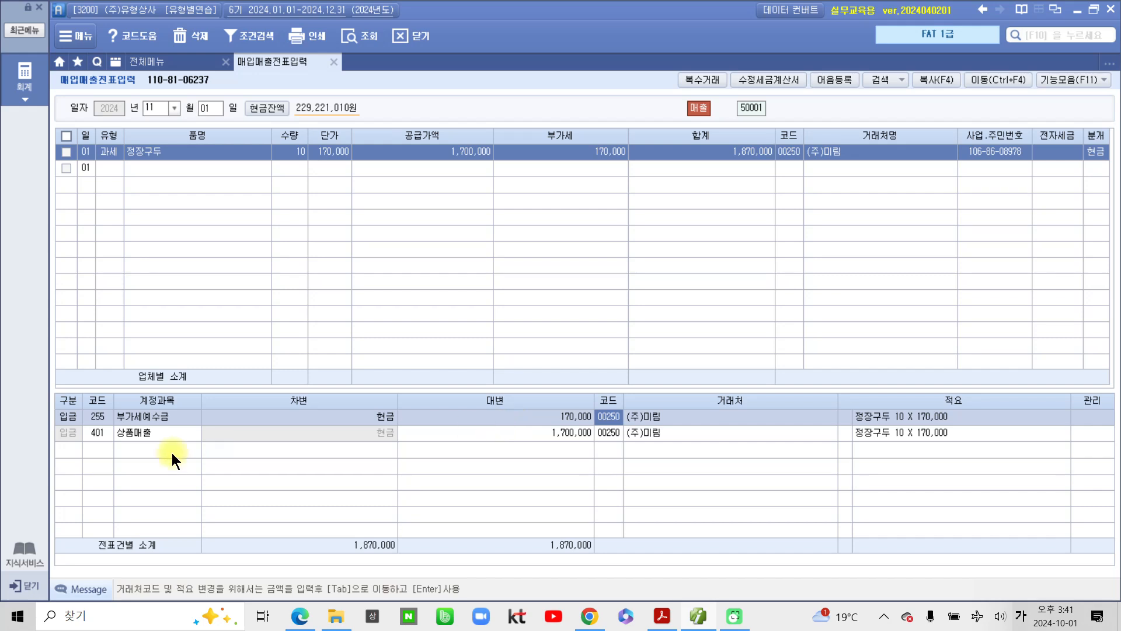
{"action": "left_click", "coordinate": [129, 430]}
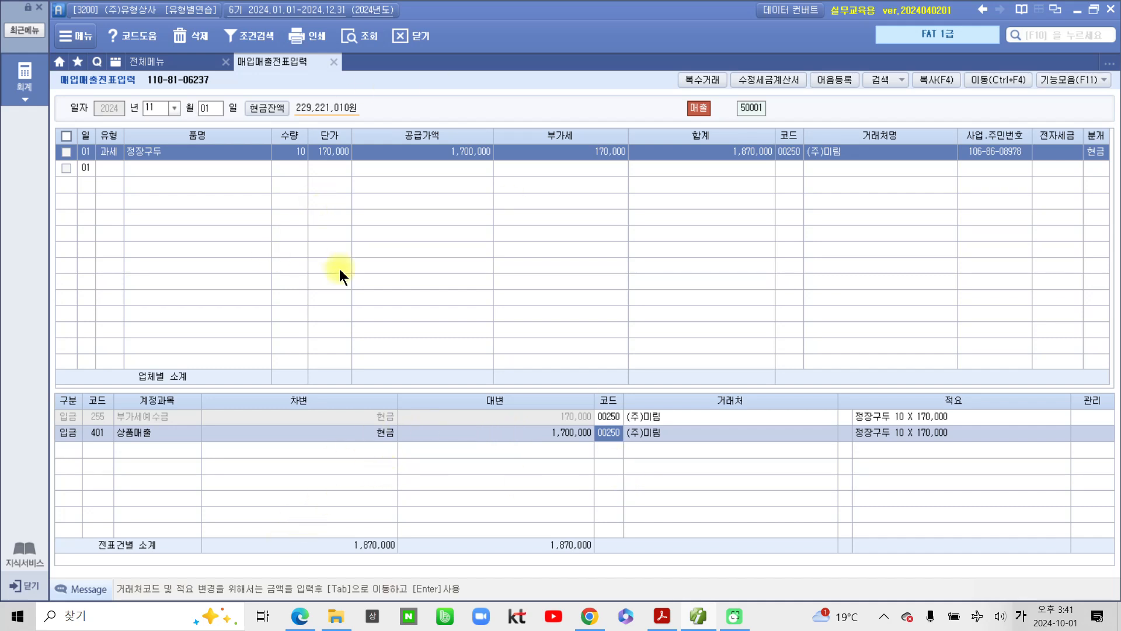
- Open 전자세금계산서 발행 및 내역관리 from the 부가가치세 II group
{"action": "left_click", "coordinate": [25, 80]}
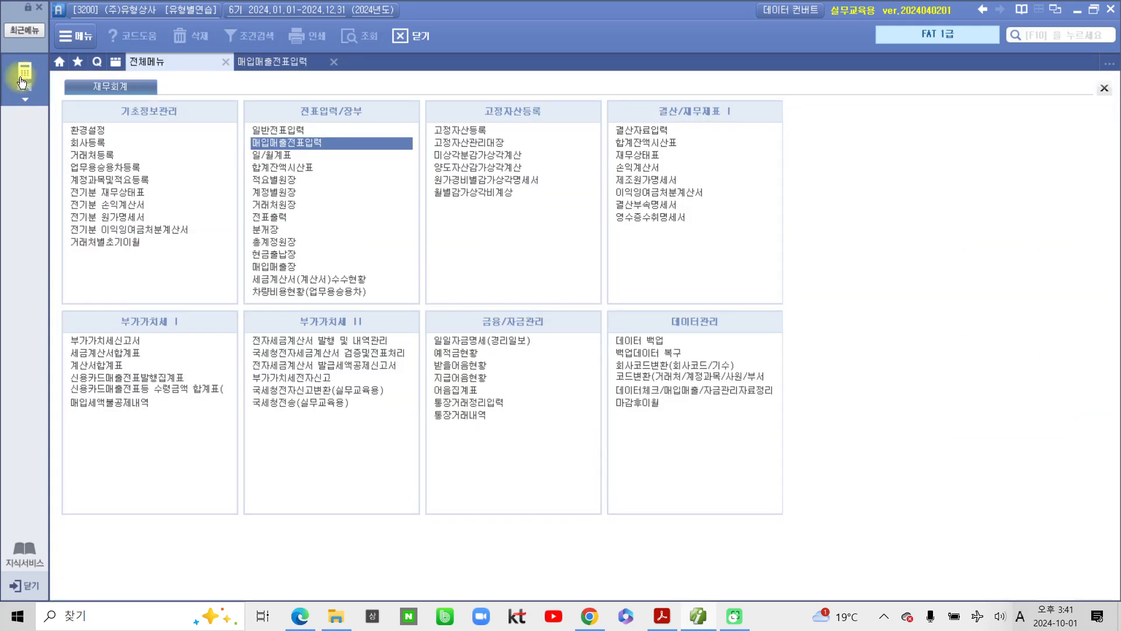
{"action": "mouse_move", "coordinate": [248, 326]}
{"action": "left_mouse_down"}
{"action": "mouse_move", "coordinate": [431, 354]}
{"action": "mouse_move", "coordinate": [414, 320]}
{"action": "left_mouse_up"}
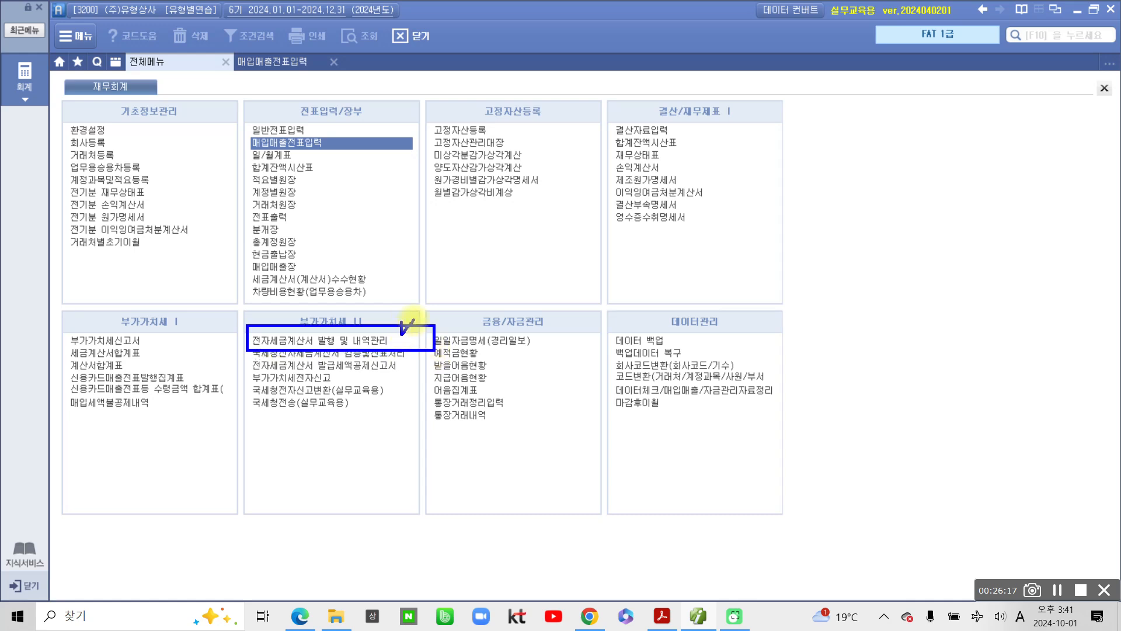
{"action": "key", "text": "Escape"}
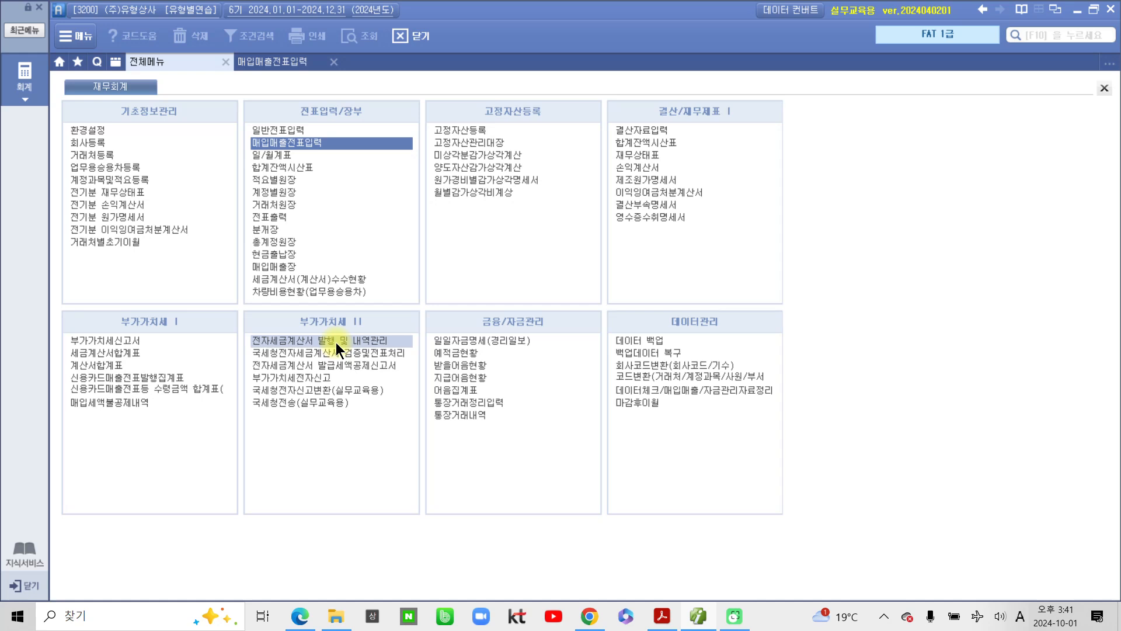
{"action": "left_click", "coordinate": [336, 342]}
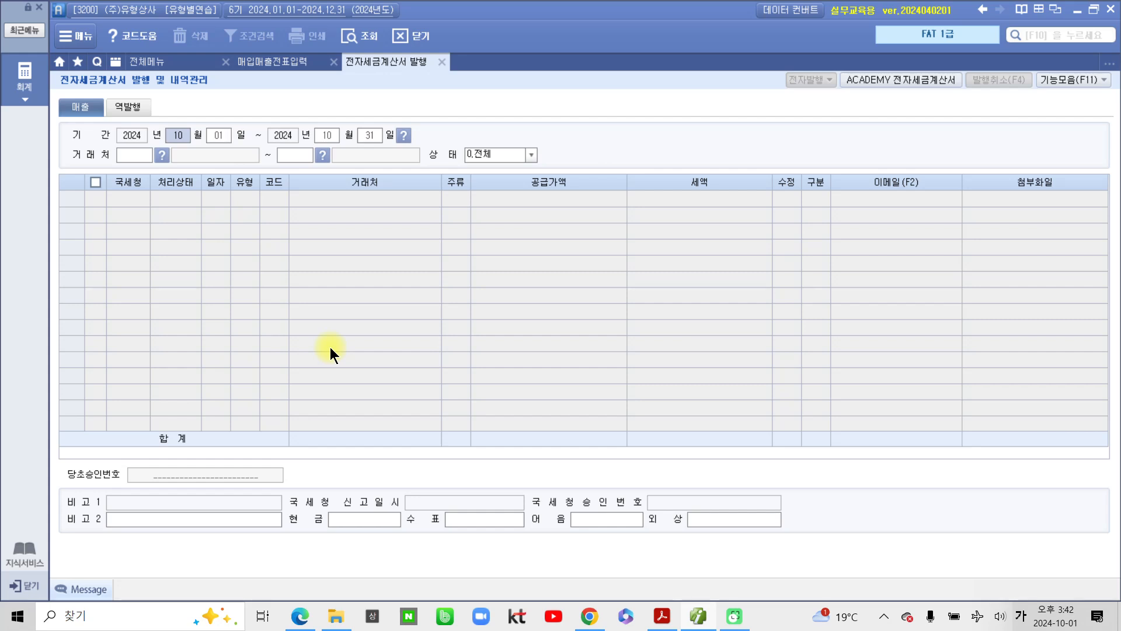
- Query the electronic tax invoices for 2024-11-01 to 2024-11-01 across all customers
{"action": "type", "text": "11"}
{"action": "key", "text": "Return"}
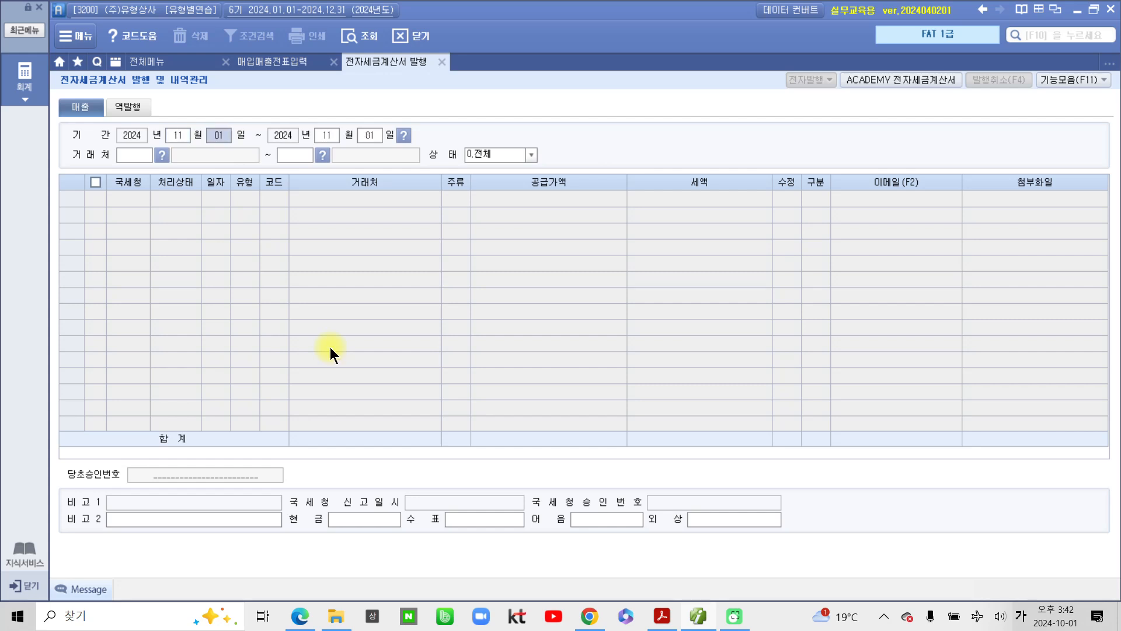
{"action": "key", "text": "Return"}
{"action": "key", "text": "Return"}
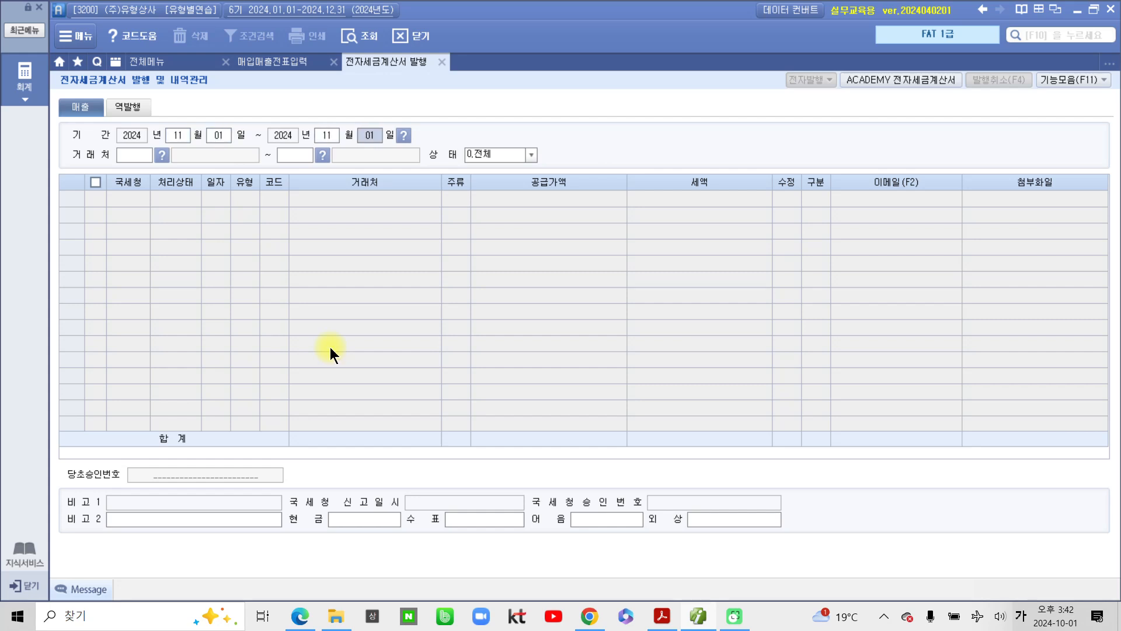
{"action": "key", "text": "Return"}
{"action": "key", "text": "Return"}
{"action": "key", "text": "Return"}
{"action": "key", "text": "Return"}
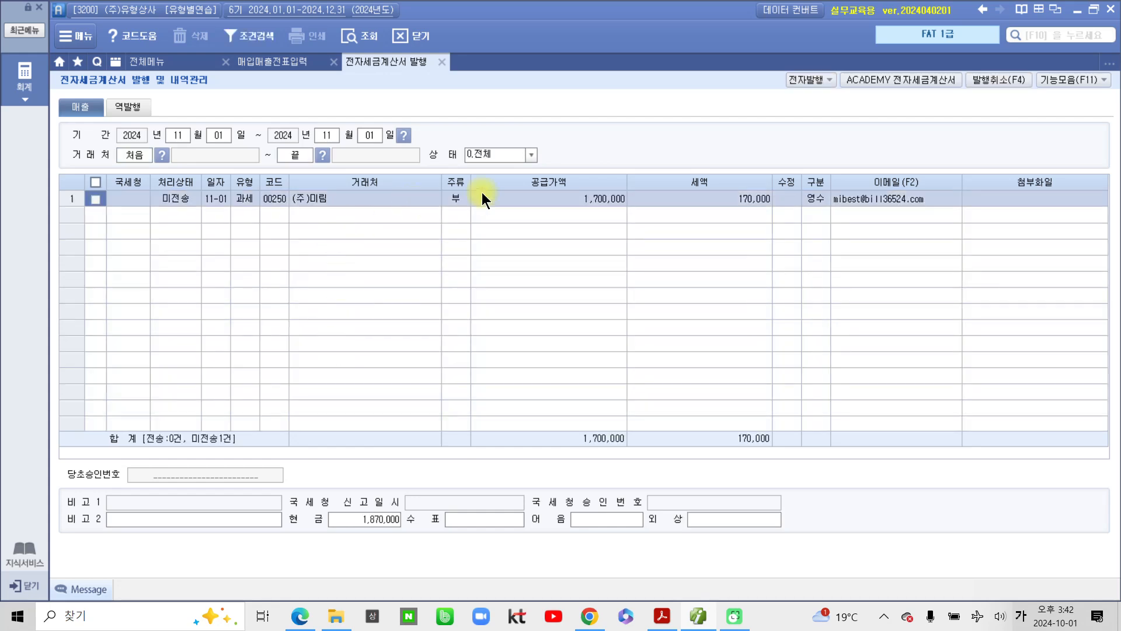
- Issue the electronic tax invoice for the 11-01 (주)미림 sale, logging in with the prefilled credentials
{"action": "left_click", "coordinate": [93, 199]}
{"action": "left_click", "coordinate": [807, 79]}
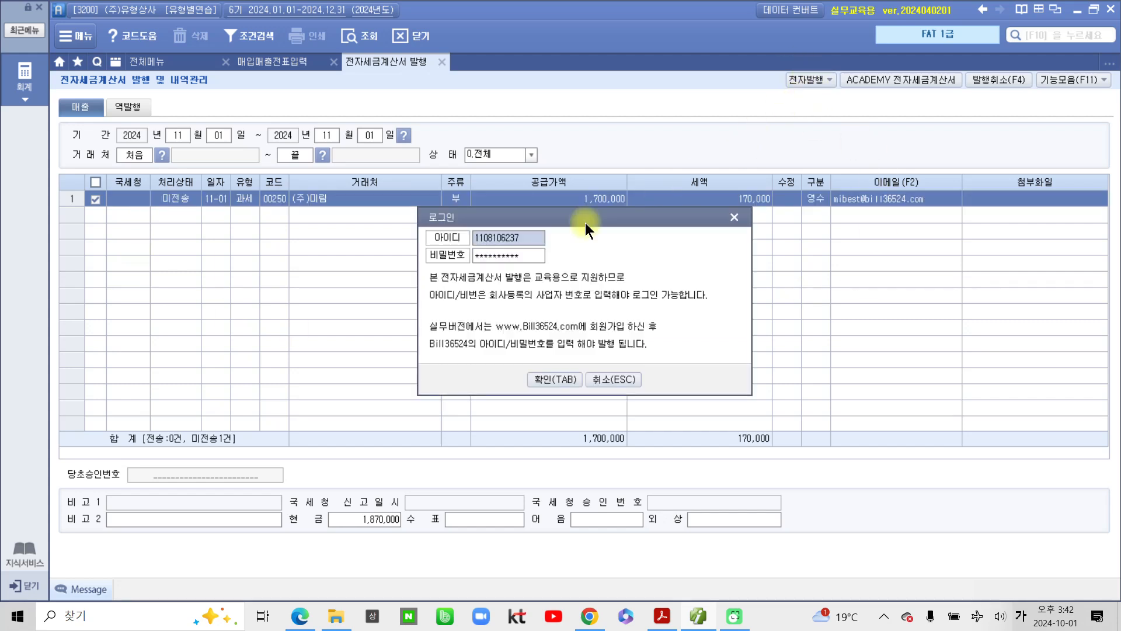
{"action": "left_click", "coordinate": [549, 379]}
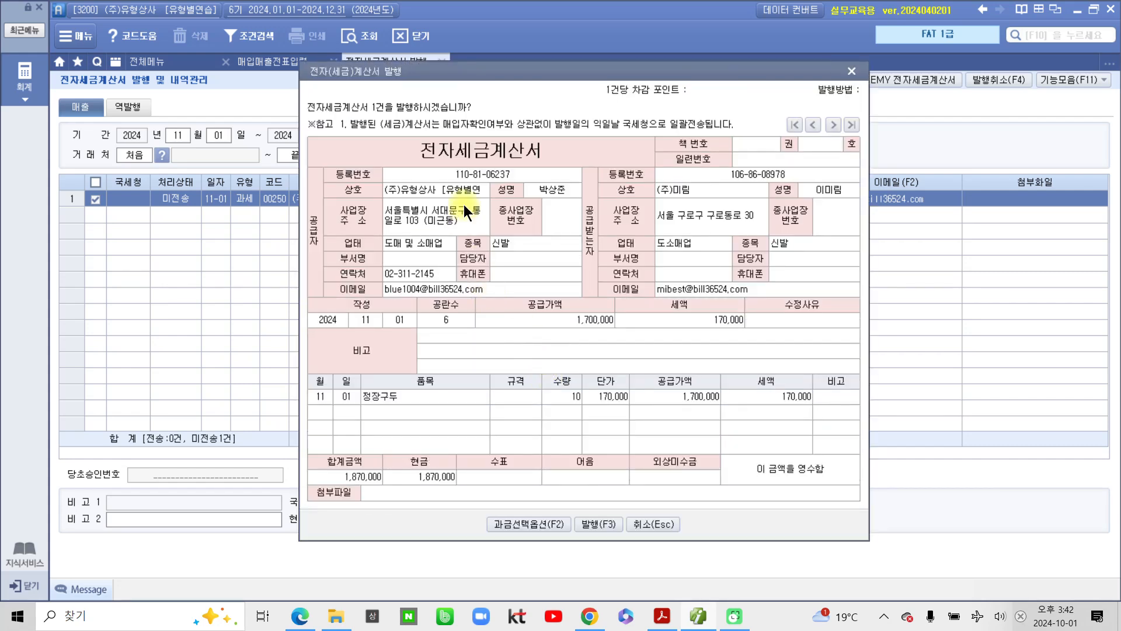
{"action": "left_click", "coordinate": [598, 523]}
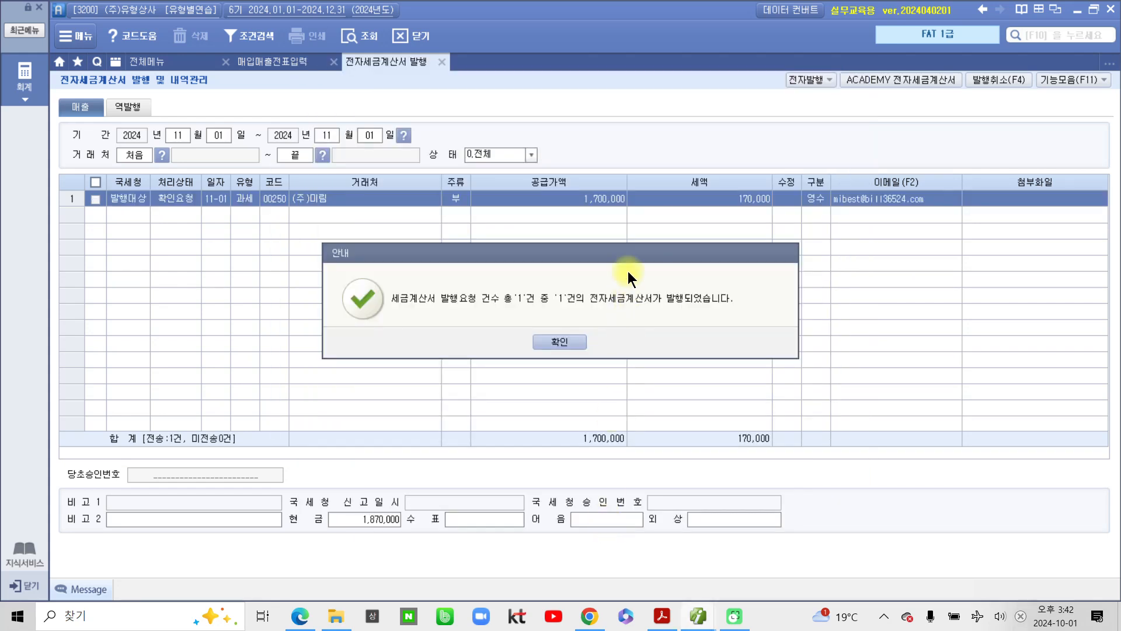
{"action": "left_click", "coordinate": [550, 341]}
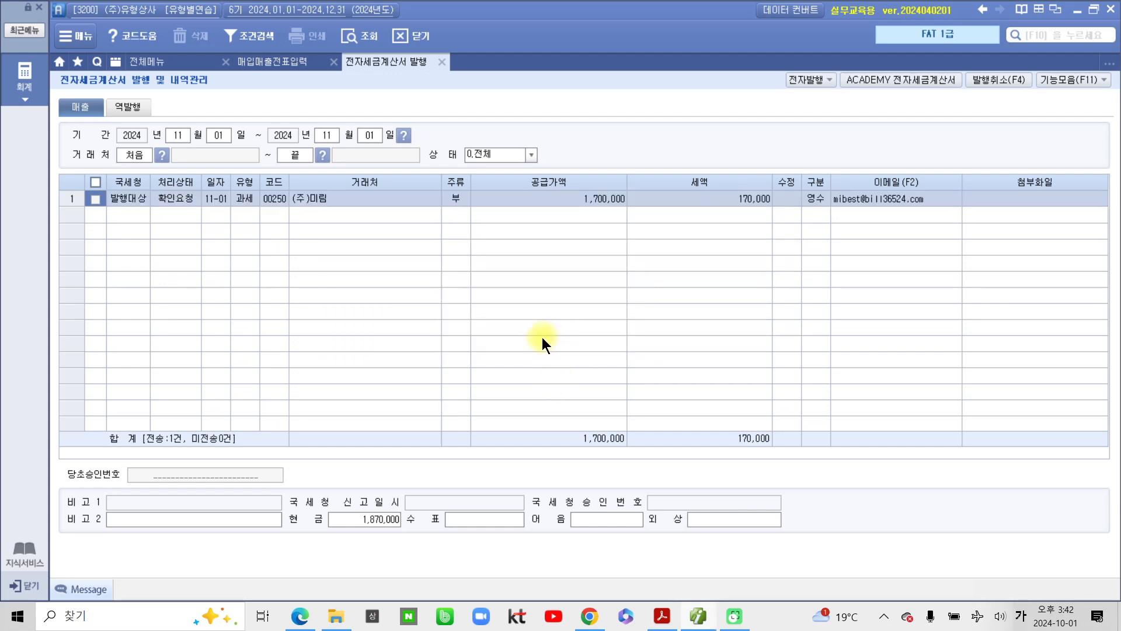
- Log in to ACADEMY 전자세금계산서, query the 미전송 sales invoices and issue the (주)미림 invoice dated 2024-11-01
{"action": "left_click", "coordinate": [920, 79]}
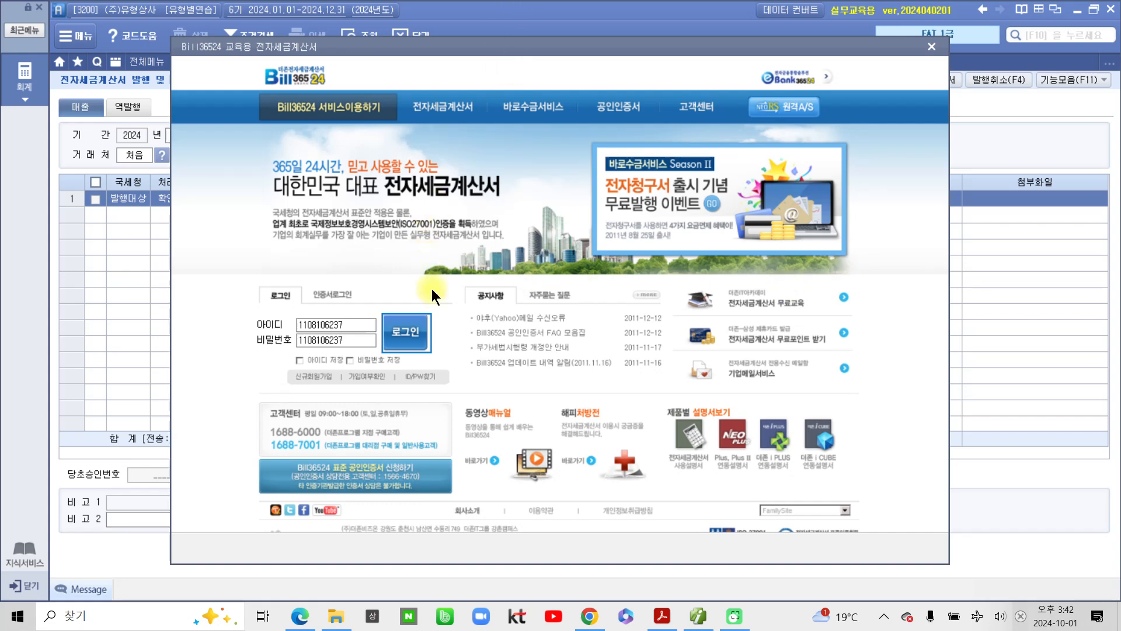
{"action": "left_click", "coordinate": [417, 338]}
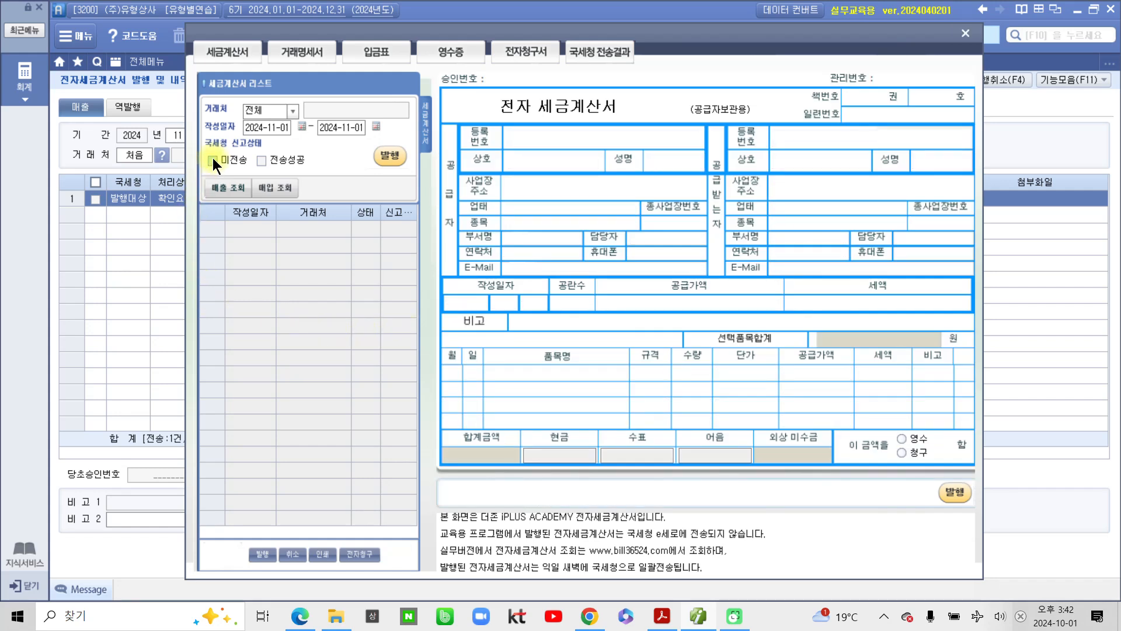
{"action": "left_click", "coordinate": [222, 189]}
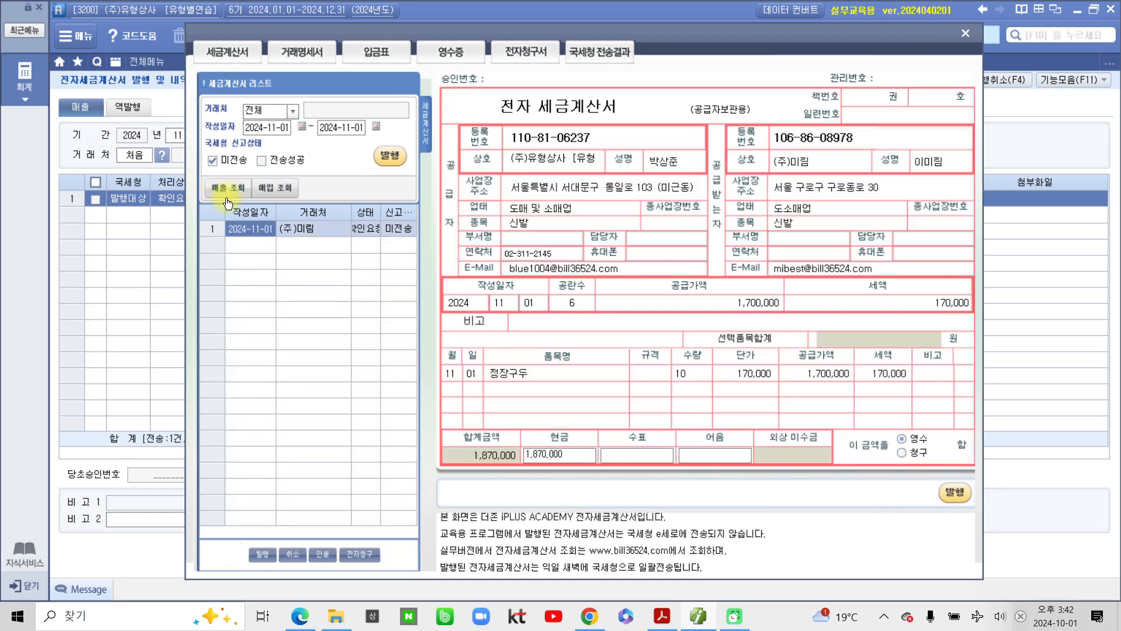
{"action": "left_click", "coordinate": [401, 156]}
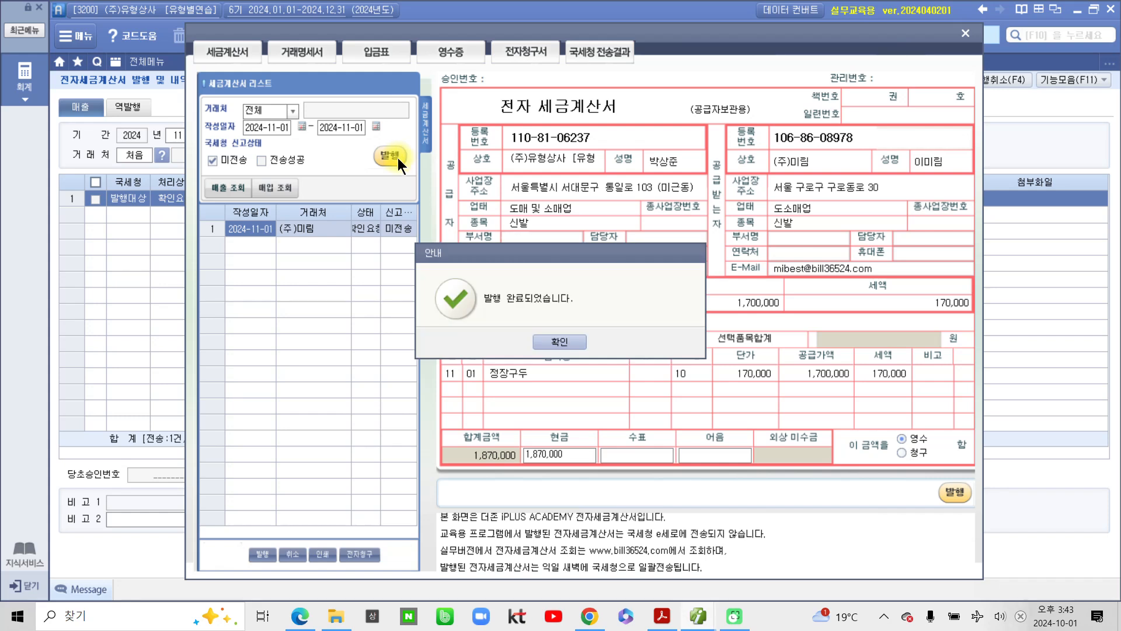
- Acknowledge the invoice issuing messages and close the ACADEMY electronic tax invoice window along with the 전자세금계산서 발행 screen
{"action": "left_click", "coordinate": [554, 341]}
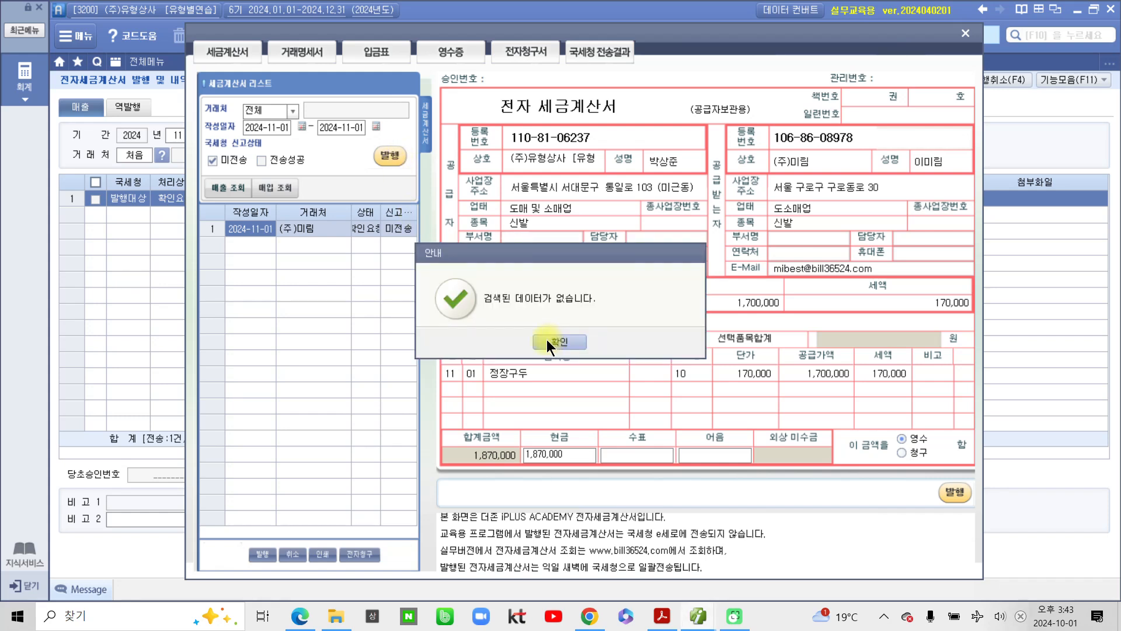
{"action": "left_click", "coordinate": [555, 342]}
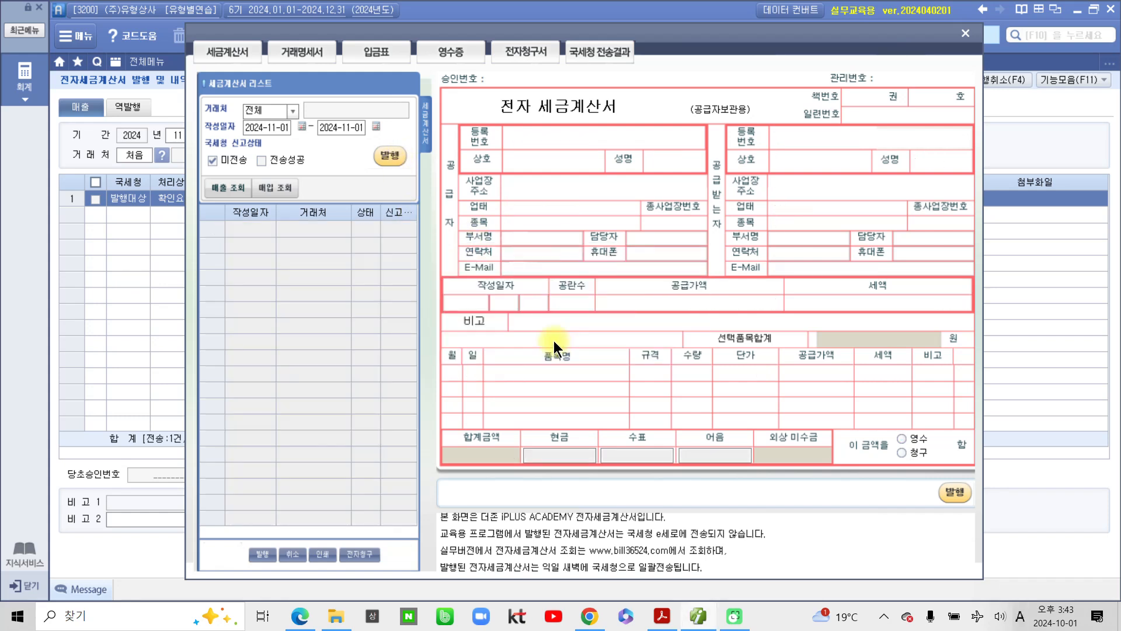
{"action": "left_click", "coordinate": [965, 34]}
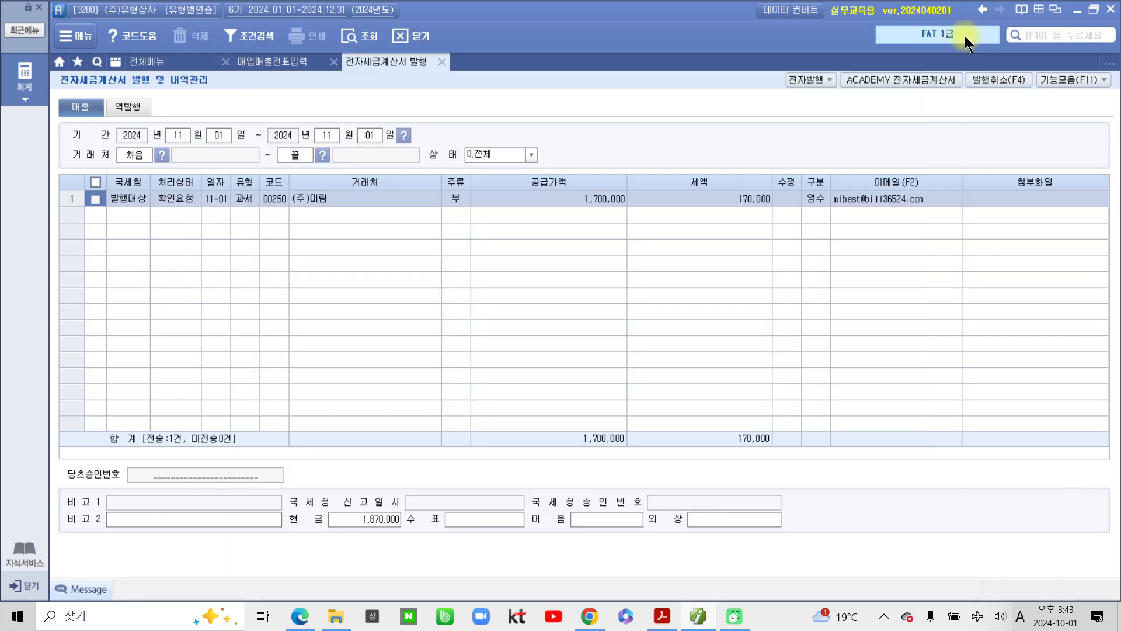
{"action": "left_click", "coordinate": [440, 62]}
- Reload the November 1 entries in 매입매출전표입력 and check the electronic invoice status of the (주)미림 sale
{"action": "left_click", "coordinate": [271, 57]}
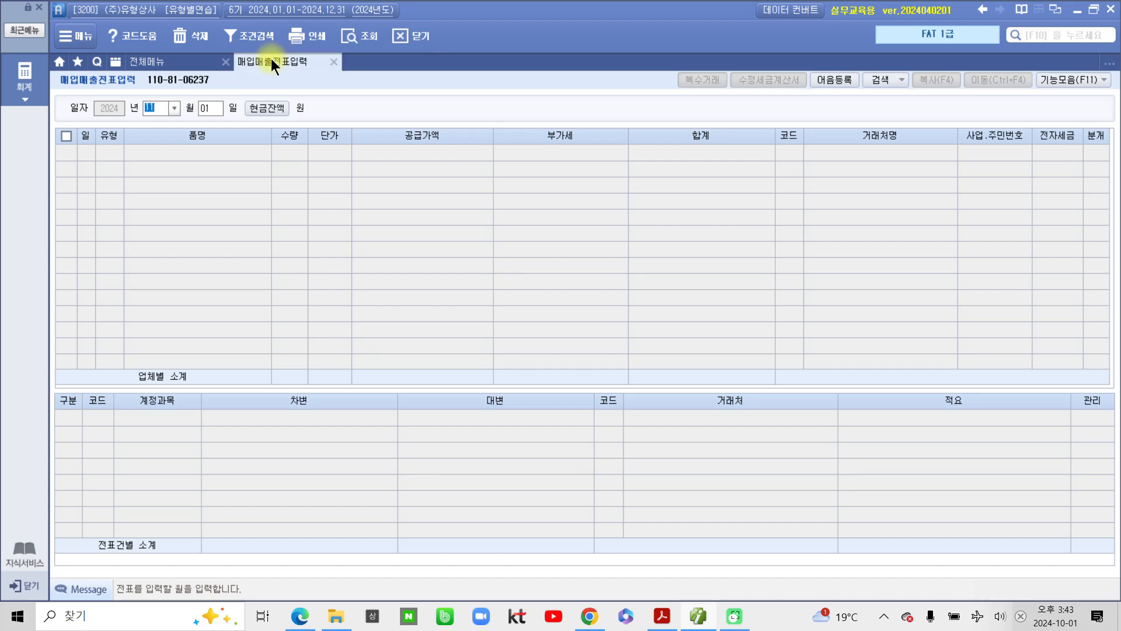
{"action": "left_click", "coordinate": [354, 32]}
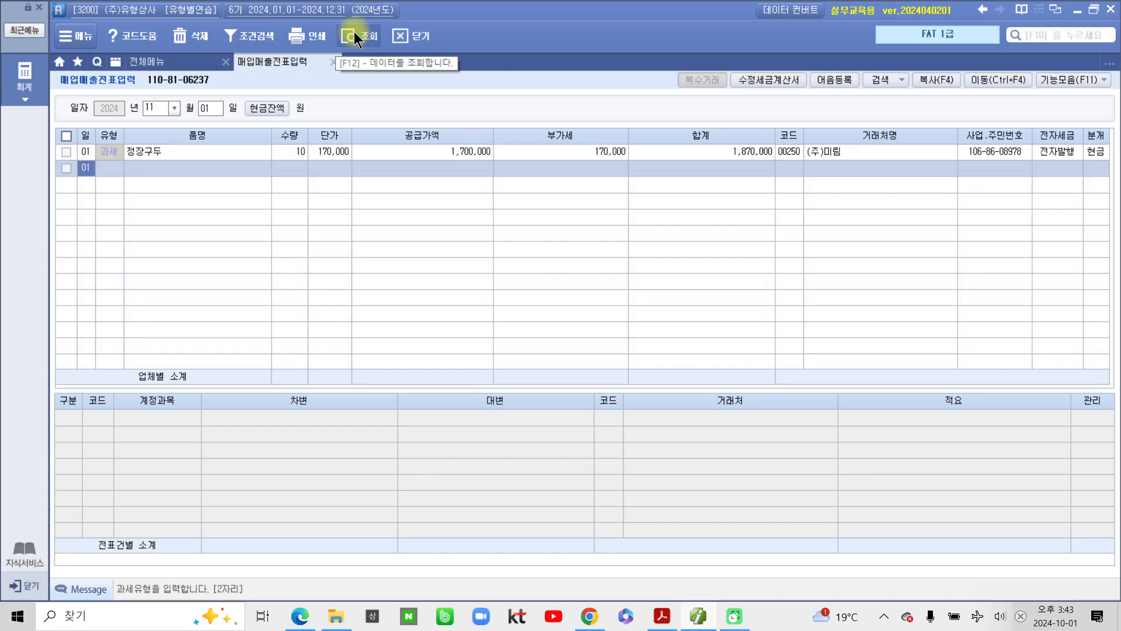
{"action": "left_click", "coordinate": [1096, 153]}
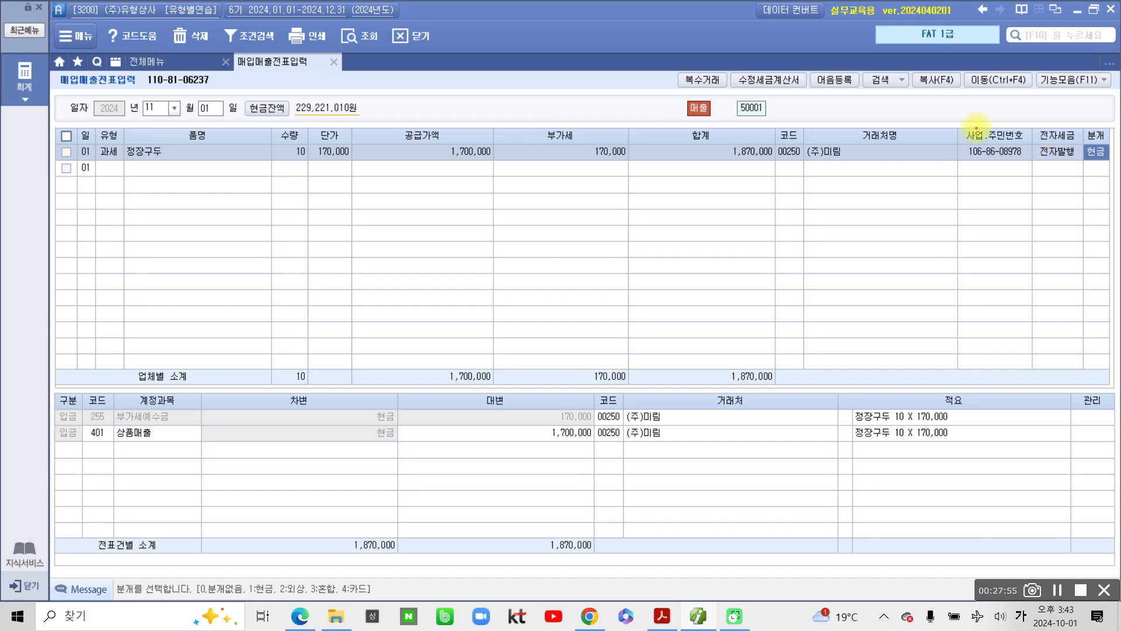
{"action": "left_click_drag", "start_coordinate": [1050, 187], "coordinate": [1060, 211]}
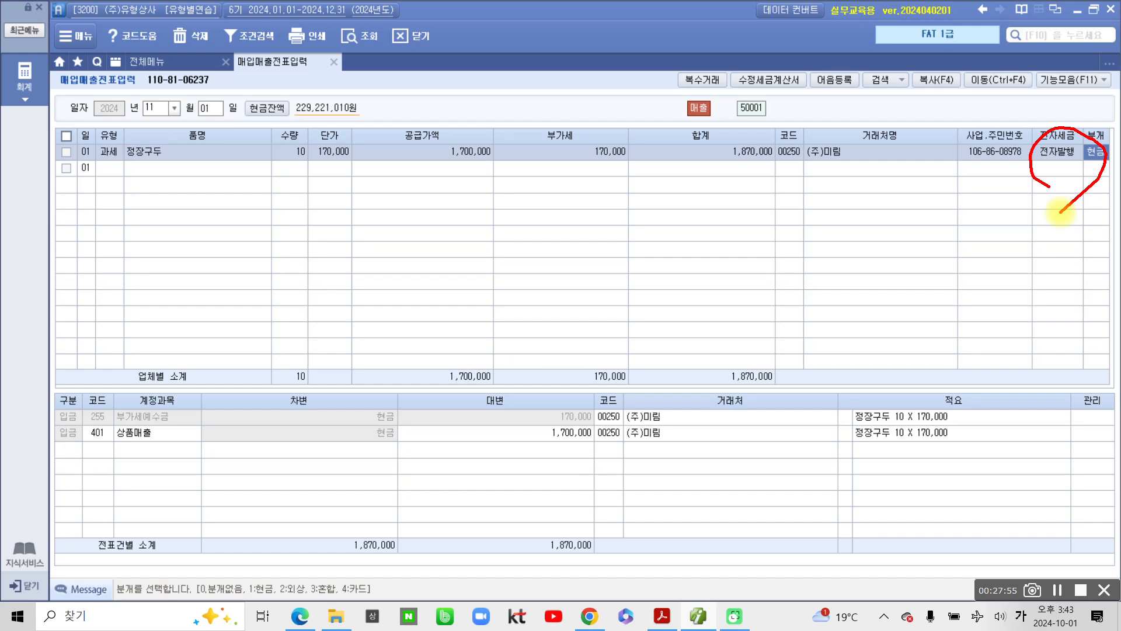
{"action": "key", "text": "Escape"}
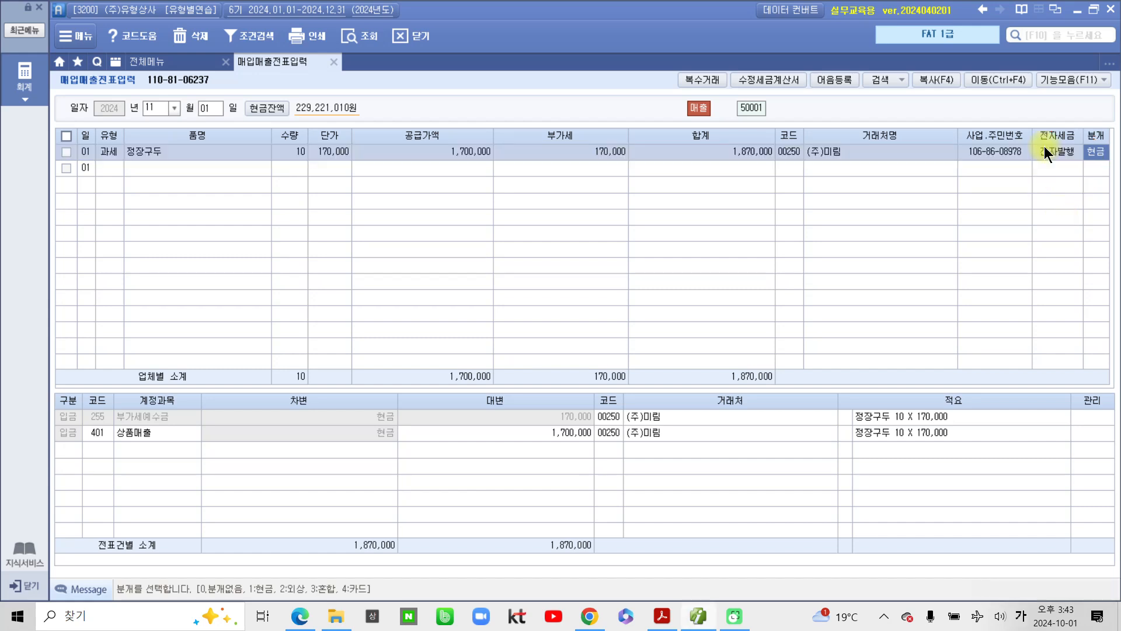
- Switch to the exercise PDF in Adobe Acrobat and highlight the date 11월 02일 in problem 2
{"action": "left_click", "coordinate": [669, 622]}
{"action": "scroll", "coordinate": [513, 463], "scroll_direction": "down", "scroll_amount": 5}
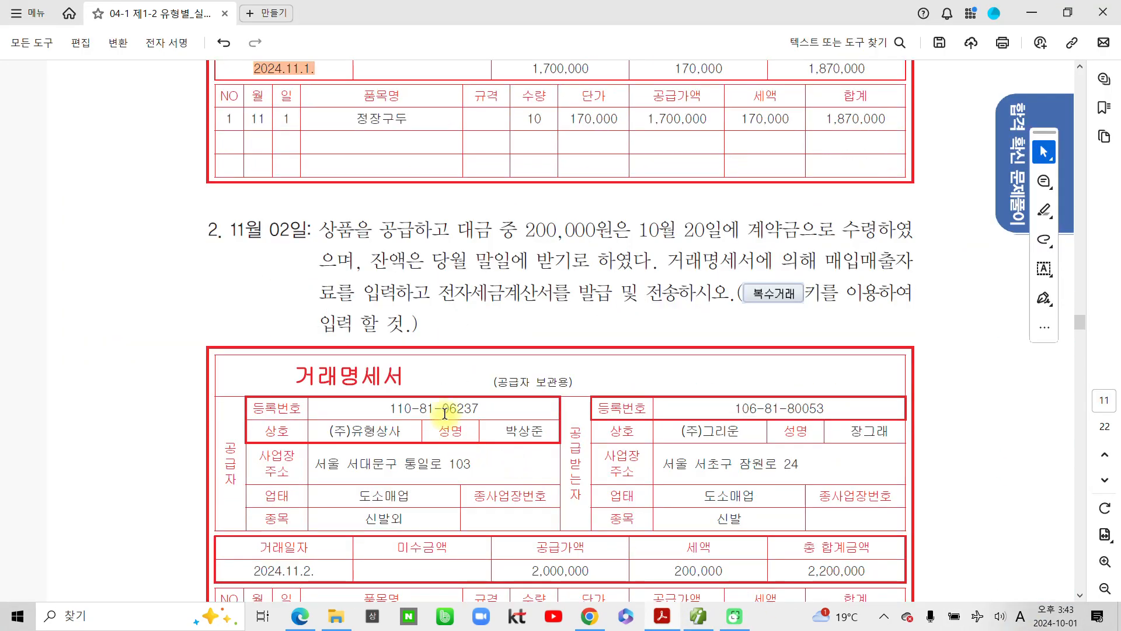
{"action": "left_click_drag", "start_coordinate": [222, 232], "coordinate": [308, 231]}
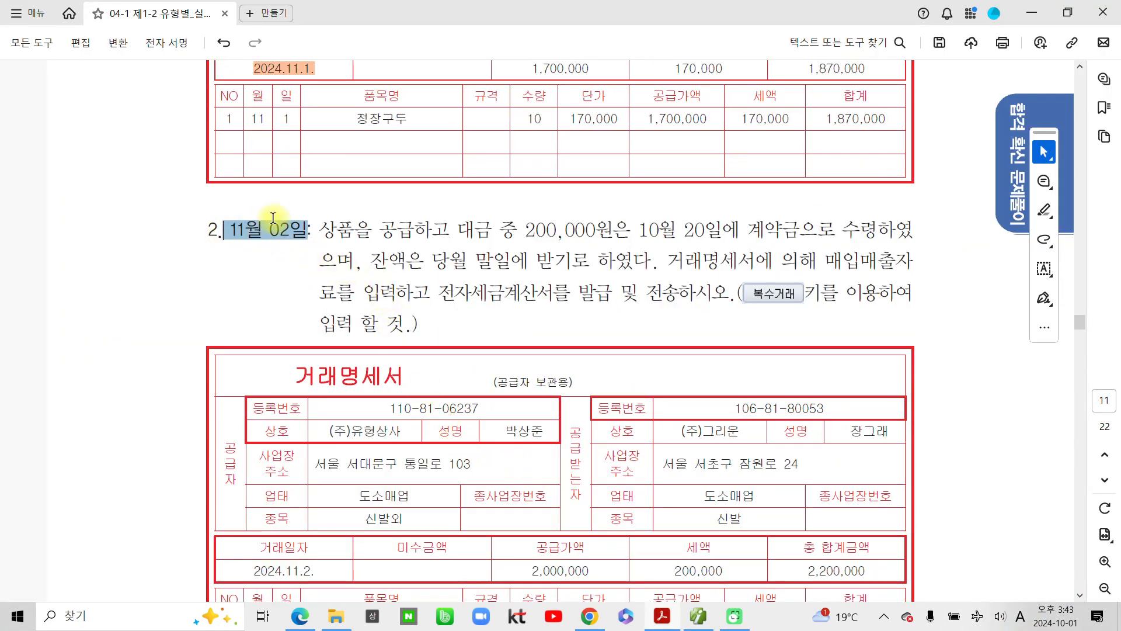
{"action": "left_click", "coordinate": [325, 255]}
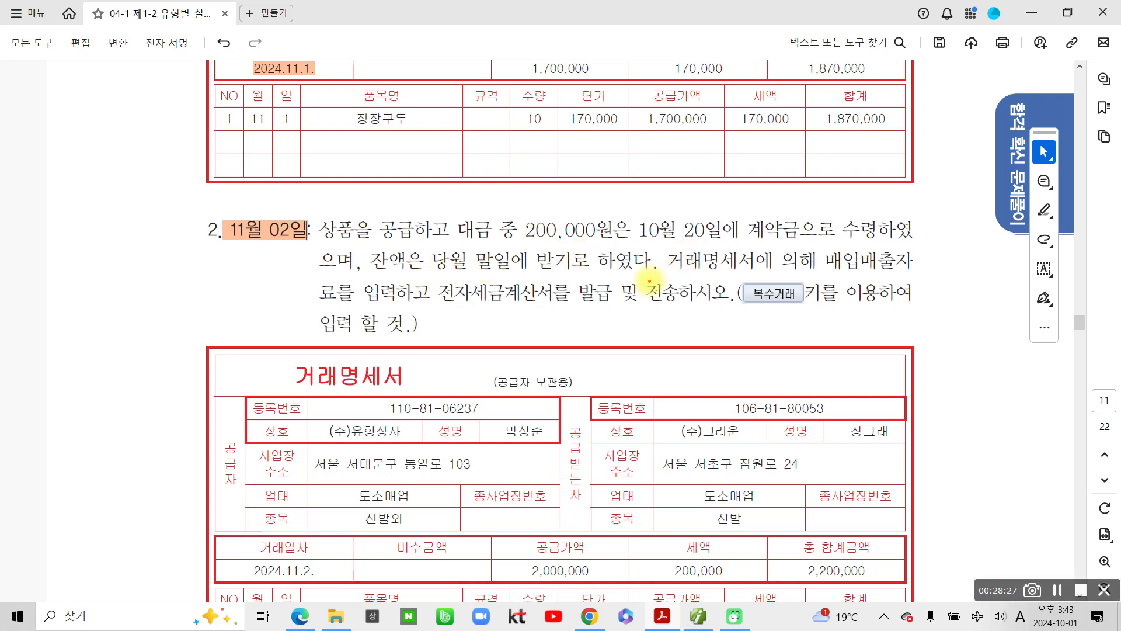
- Read problem 2's payment terms, examining the advance deposit, the remaining balance and the instruction to use 복수거래
{"action": "left_click_drag", "start_coordinate": [513, 225], "coordinate": [621, 264]}
{"action": "left_click_drag", "start_coordinate": [752, 252], "coordinate": [920, 250]}
{"action": "mouse_move", "coordinate": [786, 175]}
{"action": "left_mouse_down"}
{"action": "mouse_move", "coordinate": [770, 203]}
{"action": "mouse_move", "coordinate": [806, 178]}
{"action": "mouse_move", "coordinate": [803, 212]}
{"action": "mouse_move", "coordinate": [856, 175]}
{"action": "mouse_move", "coordinate": [864, 202]}
{"action": "mouse_move", "coordinate": [851, 198]}
{"action": "mouse_move", "coordinate": [871, 236]}
{"action": "mouse_move", "coordinate": [864, 217]}
{"action": "mouse_move", "coordinate": [893, 217]}
{"action": "left_mouse_up"}
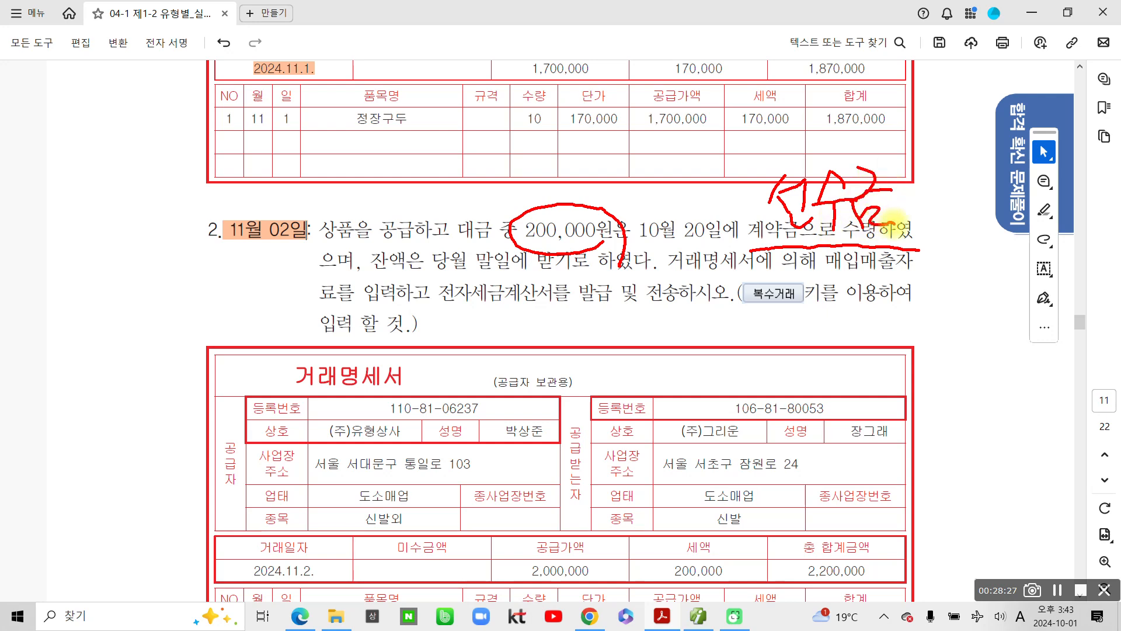
{"action": "mouse_move", "coordinate": [368, 268]}
{"action": "left_mouse_down"}
{"action": "mouse_move", "coordinate": [582, 295]}
{"action": "mouse_move", "coordinate": [529, 231]}
{"action": "mouse_move", "coordinate": [357, 264]}
{"action": "left_mouse_up"}
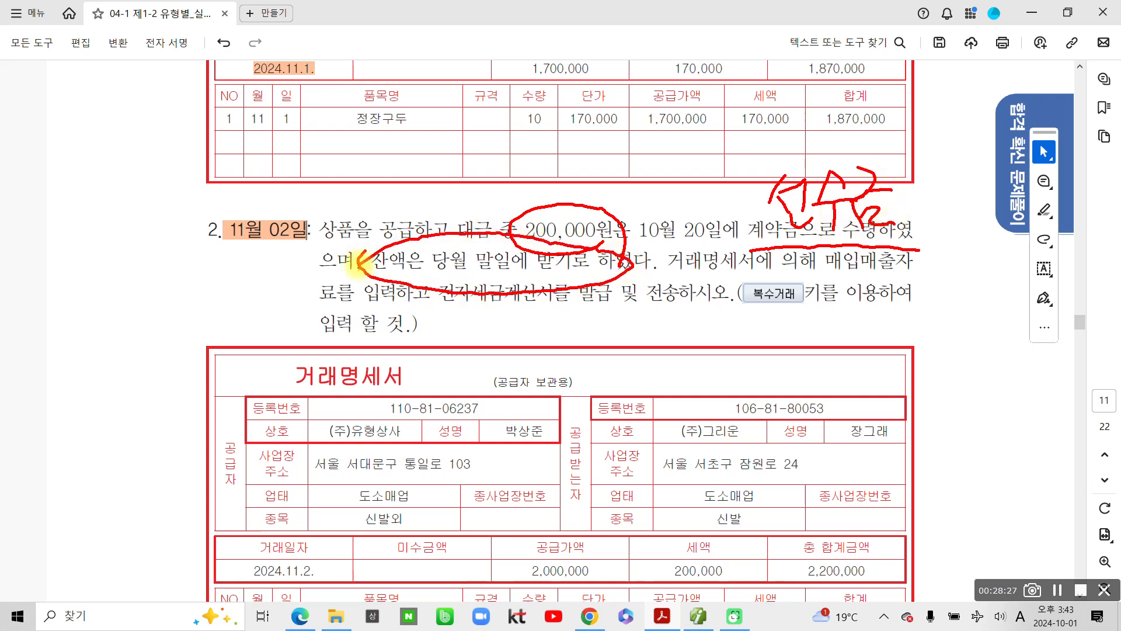
{"action": "mouse_move", "coordinate": [275, 252]}
{"action": "left_mouse_down"}
{"action": "mouse_move", "coordinate": [260, 260]}
{"action": "mouse_move", "coordinate": [292, 301]}
{"action": "left_mouse_up"}
{"action": "left_click_drag", "start_coordinate": [302, 241], "coordinate": [288, 273]}
{"action": "left_click_drag", "start_coordinate": [296, 257], "coordinate": [332, 273]}
{"action": "mouse_move", "coordinate": [325, 228]}
{"action": "left_mouse_down"}
{"action": "mouse_move", "coordinate": [351, 257]}
{"action": "mouse_move", "coordinate": [314, 282]}
{"action": "left_mouse_up"}
{"action": "key", "text": "Escape"}
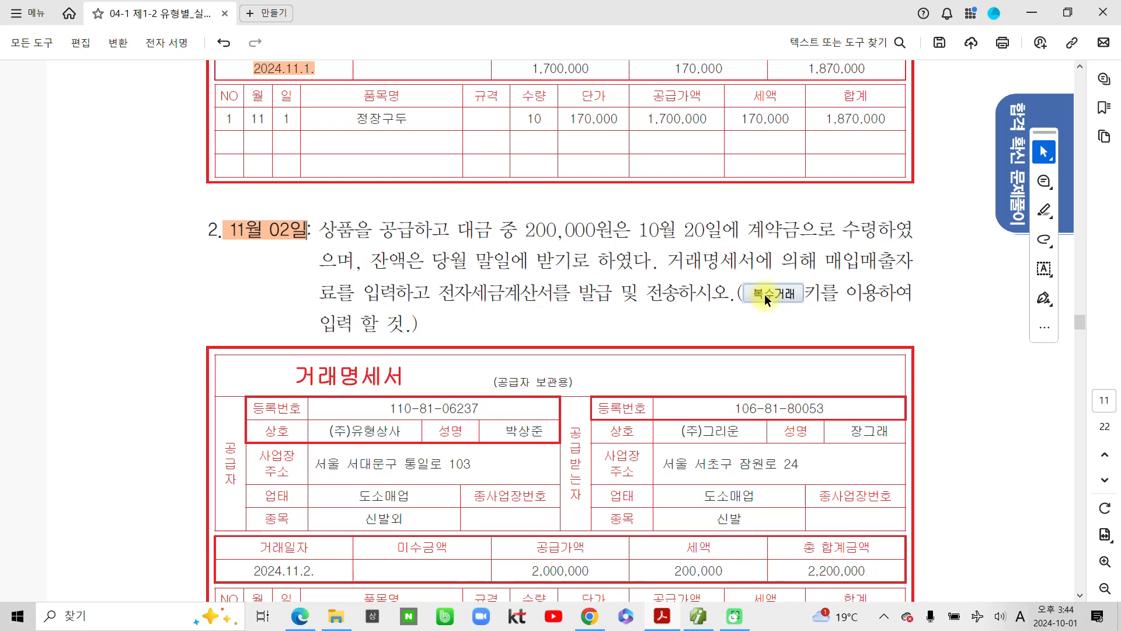
- Highlight the transaction date in problem 2's 거래명세서, keeping the PDF open
{"action": "scroll", "coordinate": [333, 379], "scroll_direction": "down", "scroll_amount": 4}
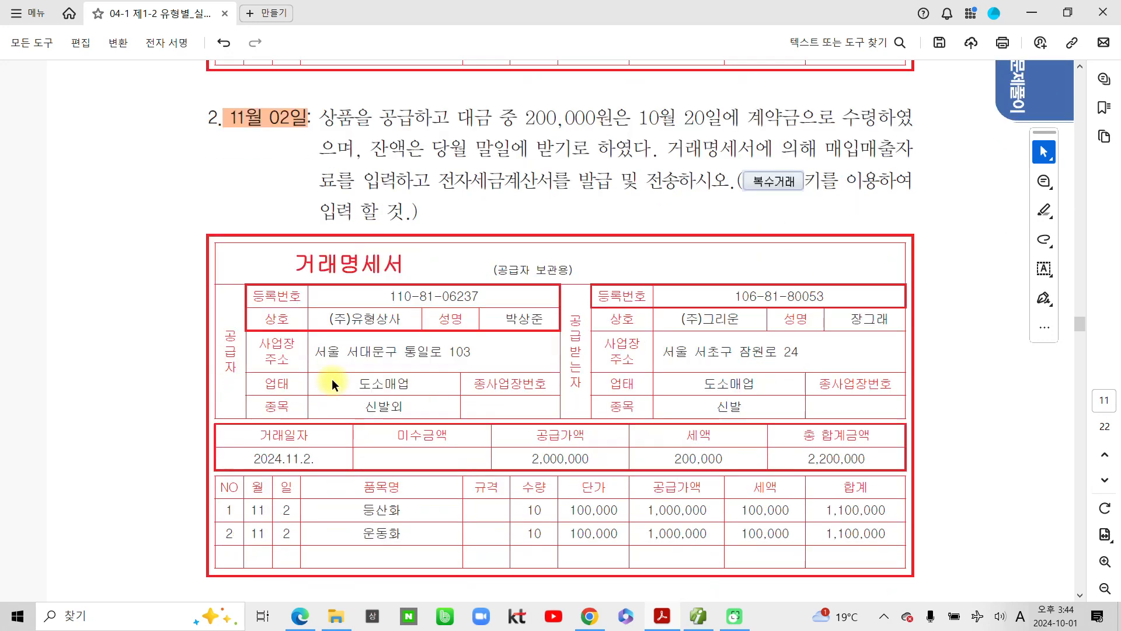
{"action": "key", "text": "ctrl+w"}
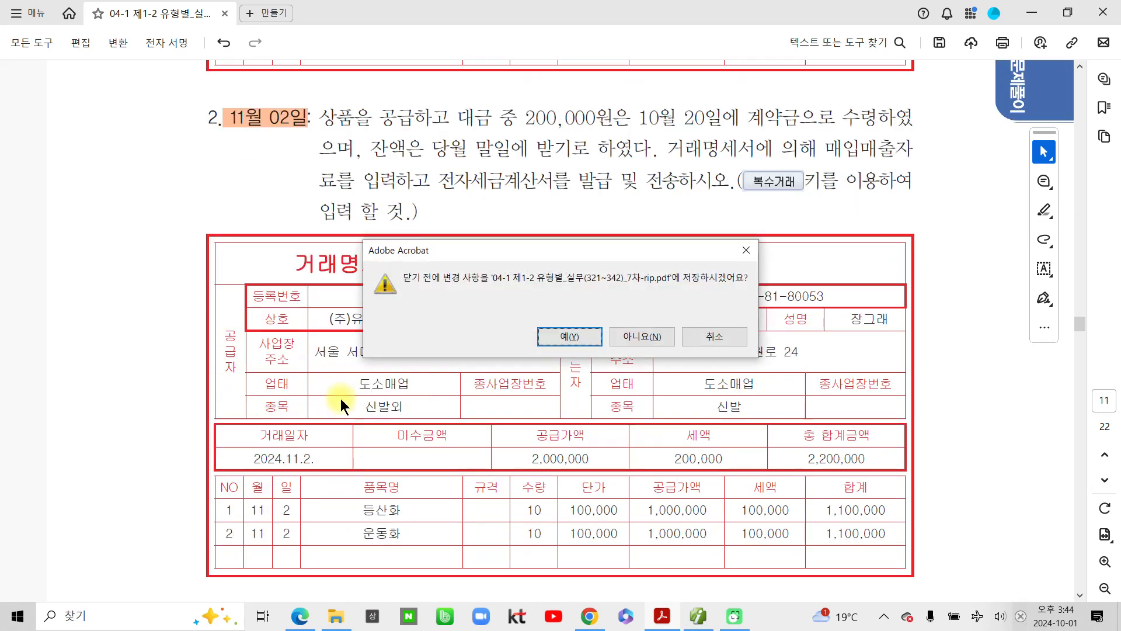
{"action": "left_click", "coordinate": [727, 338]}
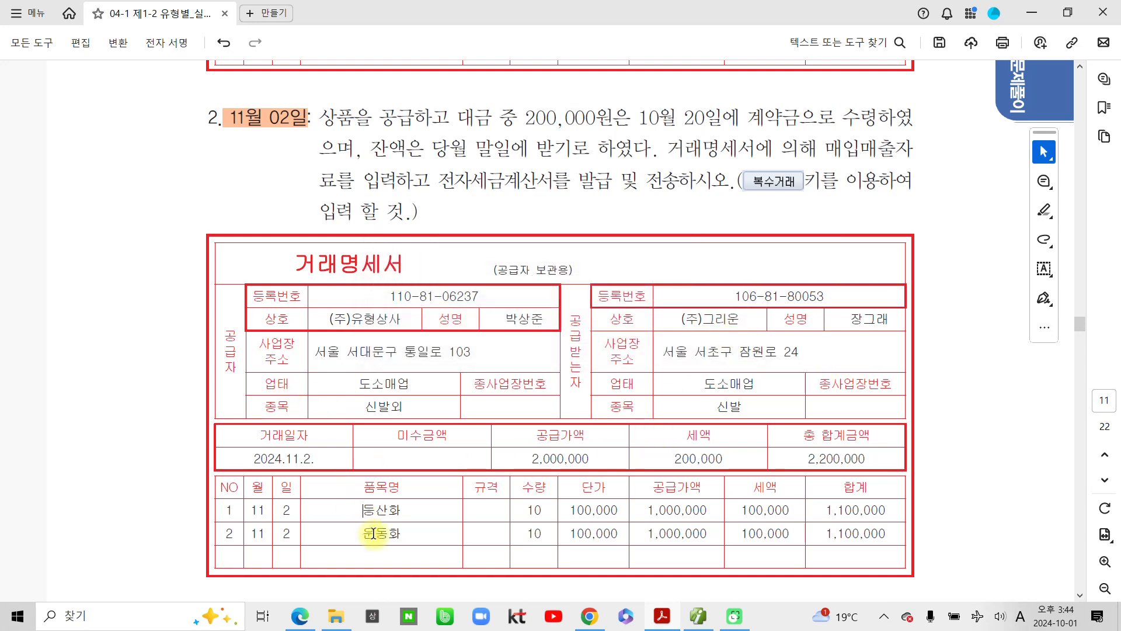
{"action": "left_click_drag", "start_coordinate": [326, 461], "coordinate": [275, 459]}
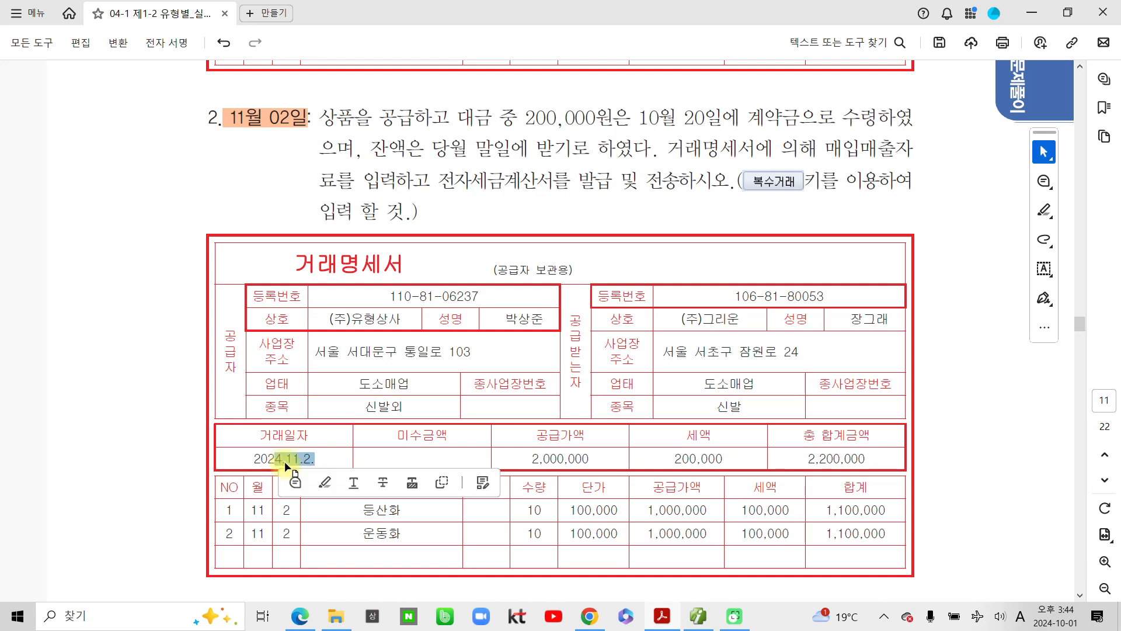
{"action": "left_click", "coordinate": [324, 482]}
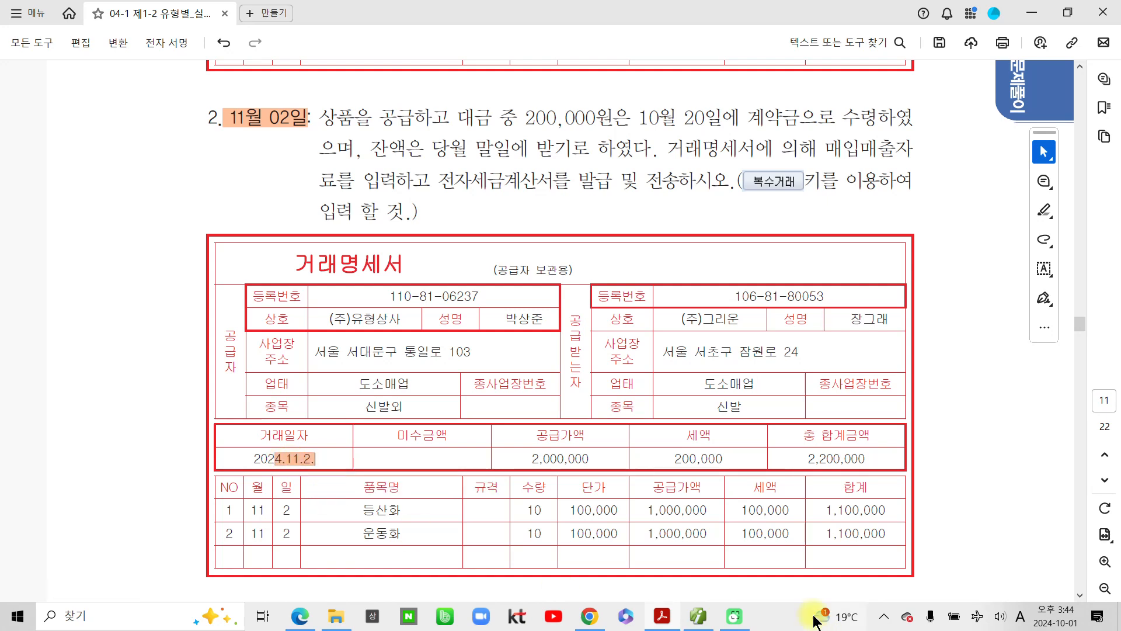
- Return to the accounting program, start a type 11 과세 sale dated November 2 and open its 복수거래 item entry
{"action": "left_click", "coordinate": [698, 616]}
{"action": "left_click", "coordinate": [211, 111]}
{"action": "type", "text": "2"}
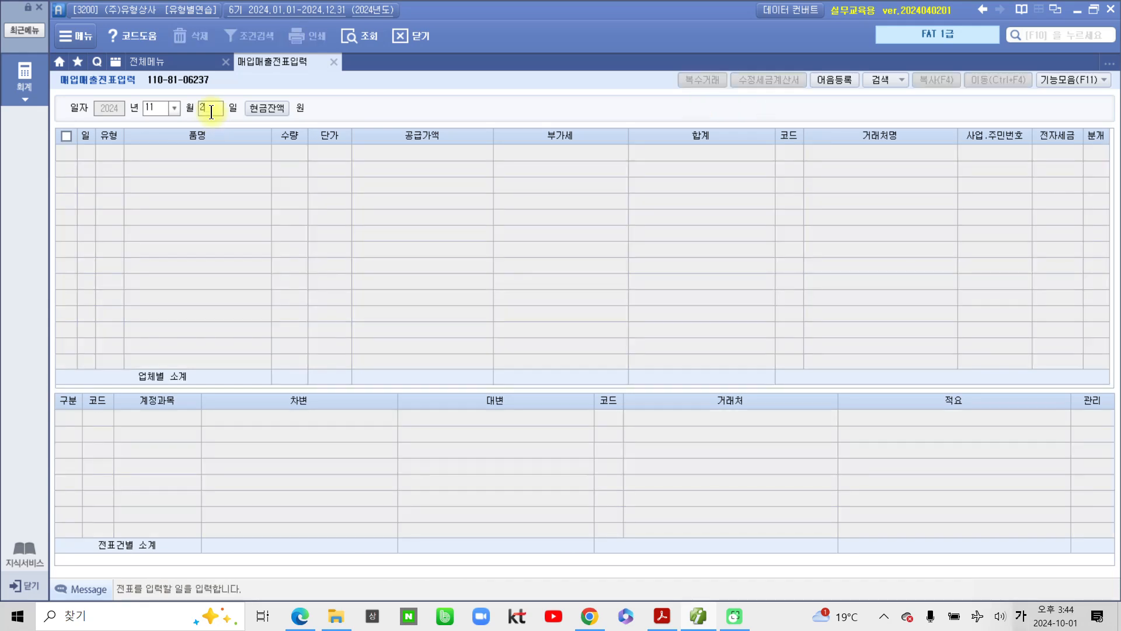
{"action": "key", "text": "Return"}
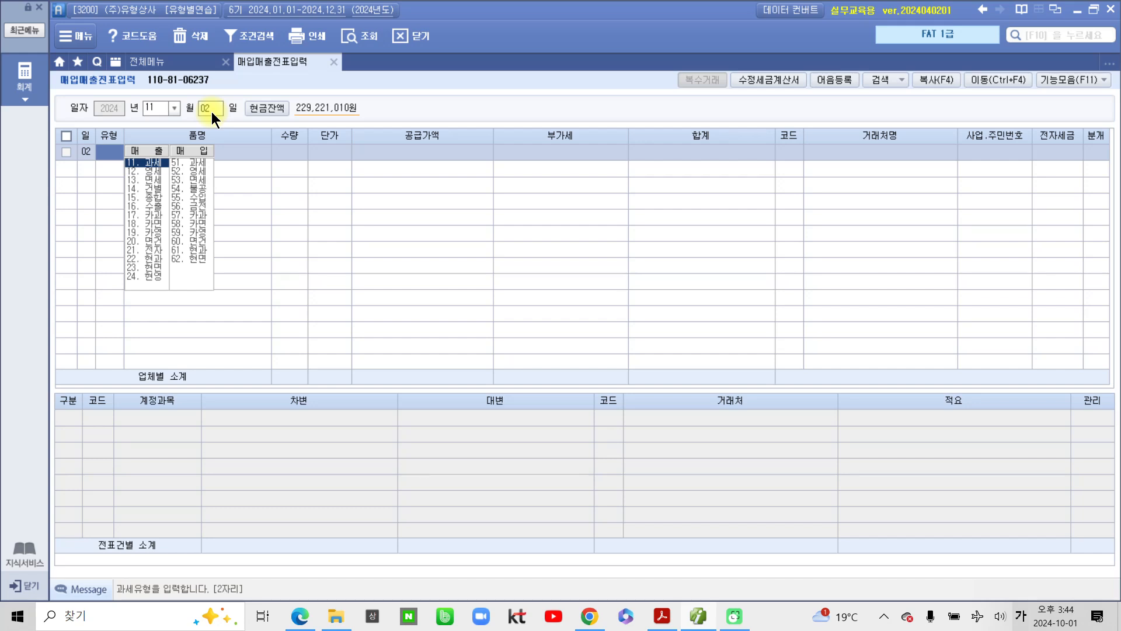
{"action": "type", "text": "11"}
{"action": "key", "text": "Return"}
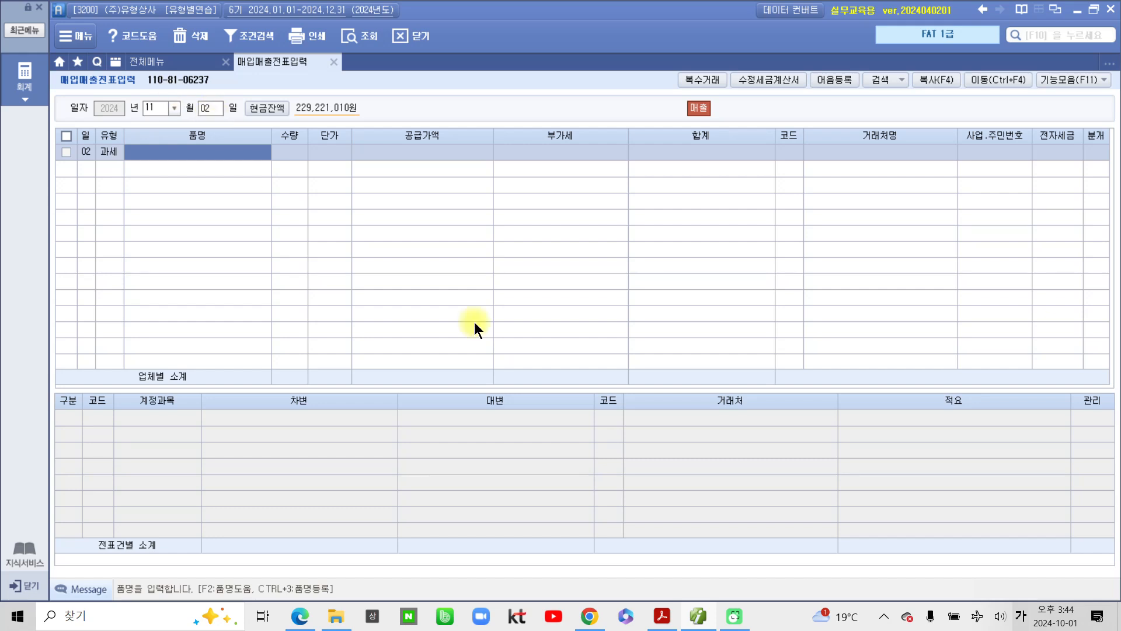
{"action": "left_click", "coordinate": [697, 78]}
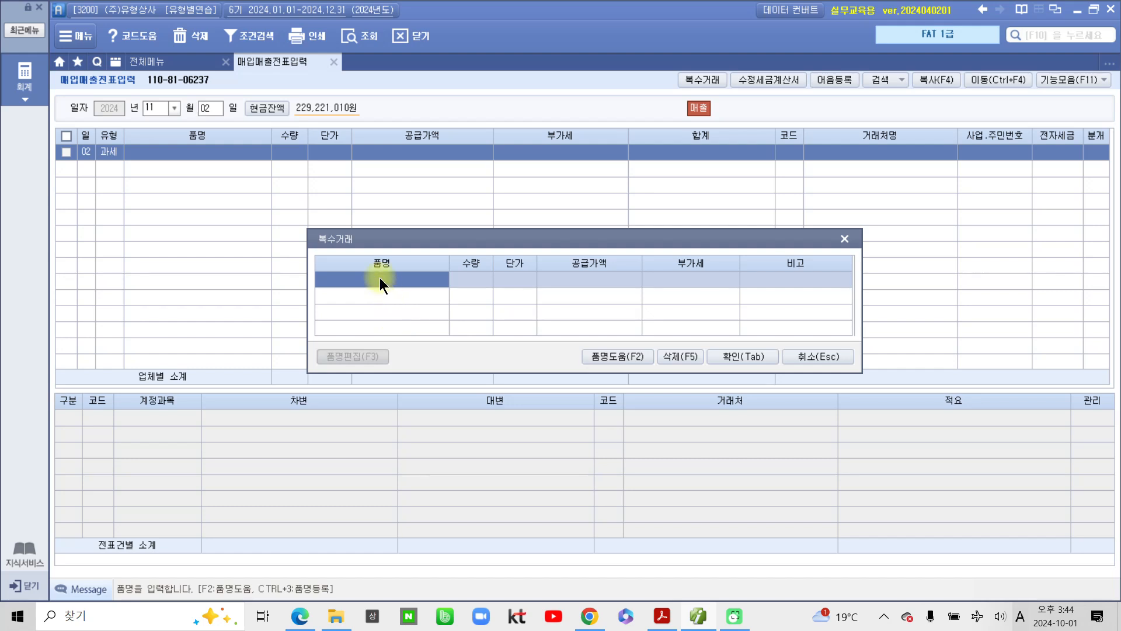
{"action": "type", "text": "emdtksghk"}
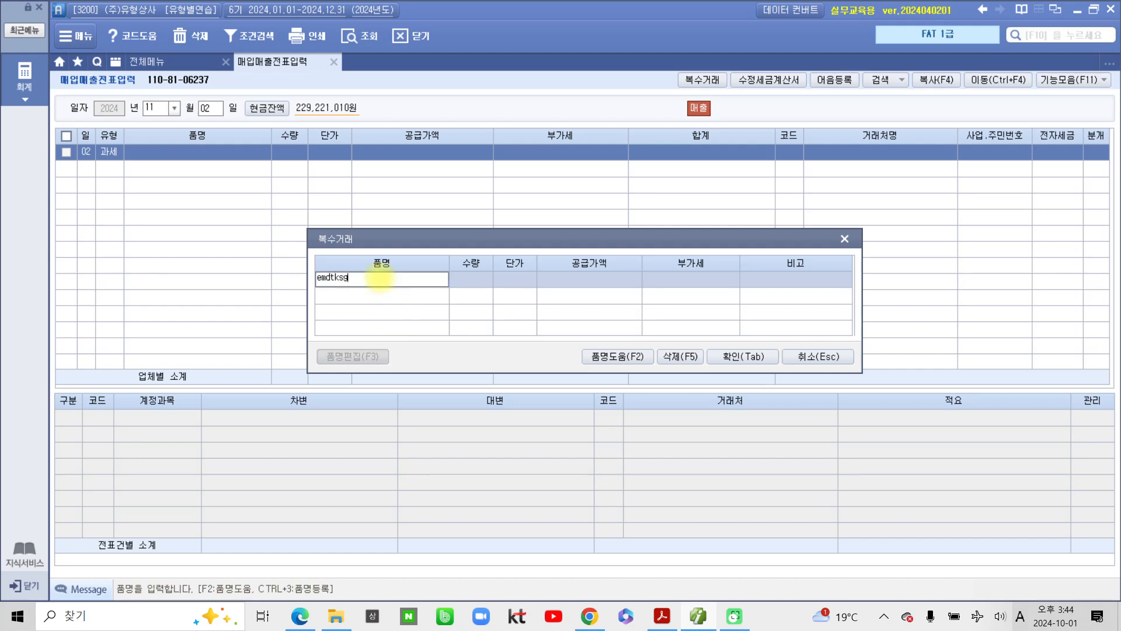
{"action": "key", "text": "BackSpace"}
{"action": "key", "text": "BackSpace"}
{"action": "key", "text": "BackSpace"}
{"action": "key", "text": "BackSpace"}
{"action": "key", "text": "BackSpace"}
{"action": "key", "text": "BackSpace"}
{"action": "key", "text": "BackSpace"}
{"action": "key", "text": "BackSpace"}
{"action": "key", "text": "BackSpace"}
- Enter 등산화 as the first 복수거래 item with quantity 10 and unit price 100,000
{"action": "key", "text": "Hangul"}
{"action": "type", "text": "등산화"}
{"action": "key", "text": "Return"}
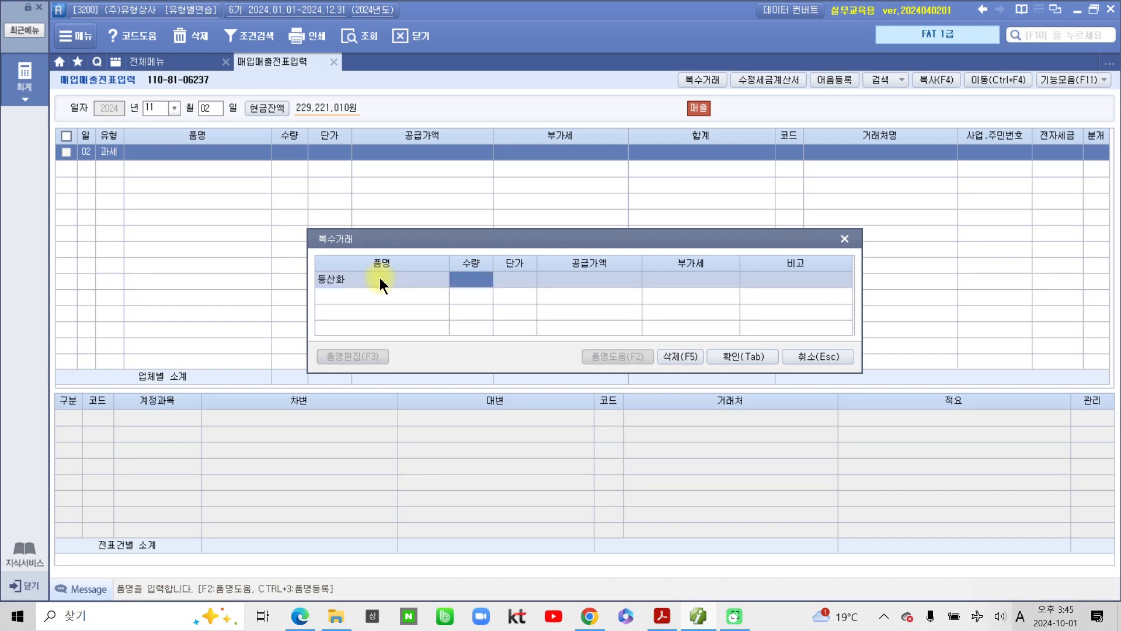
{"action": "type", "text": "10"}
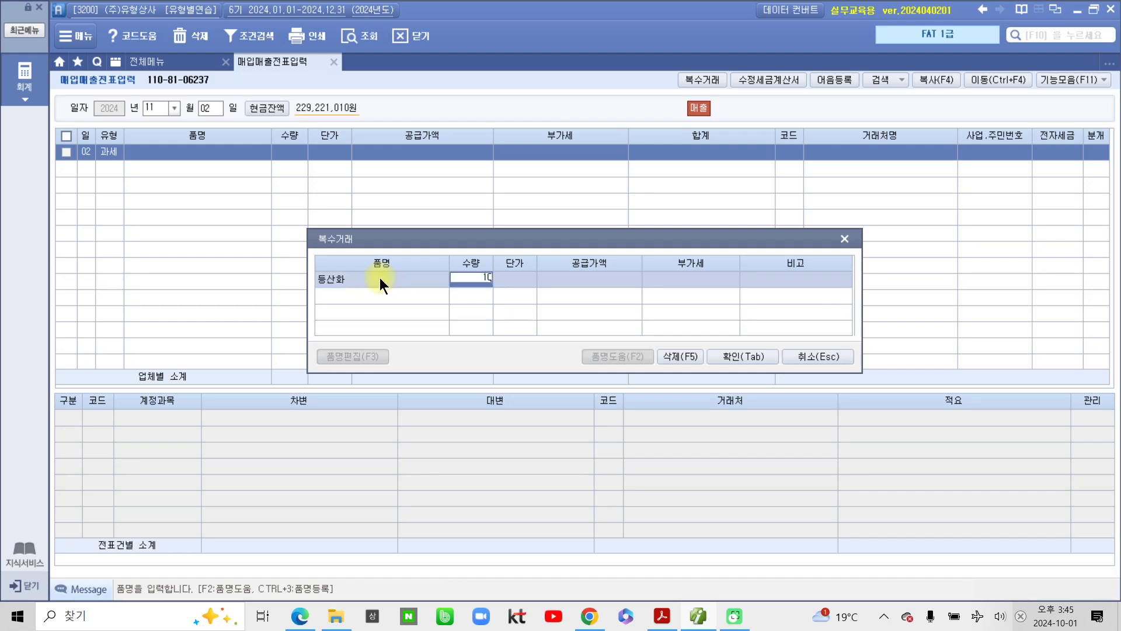
{"action": "key", "text": "Return"}
{"action": "type", "text": "100000"}
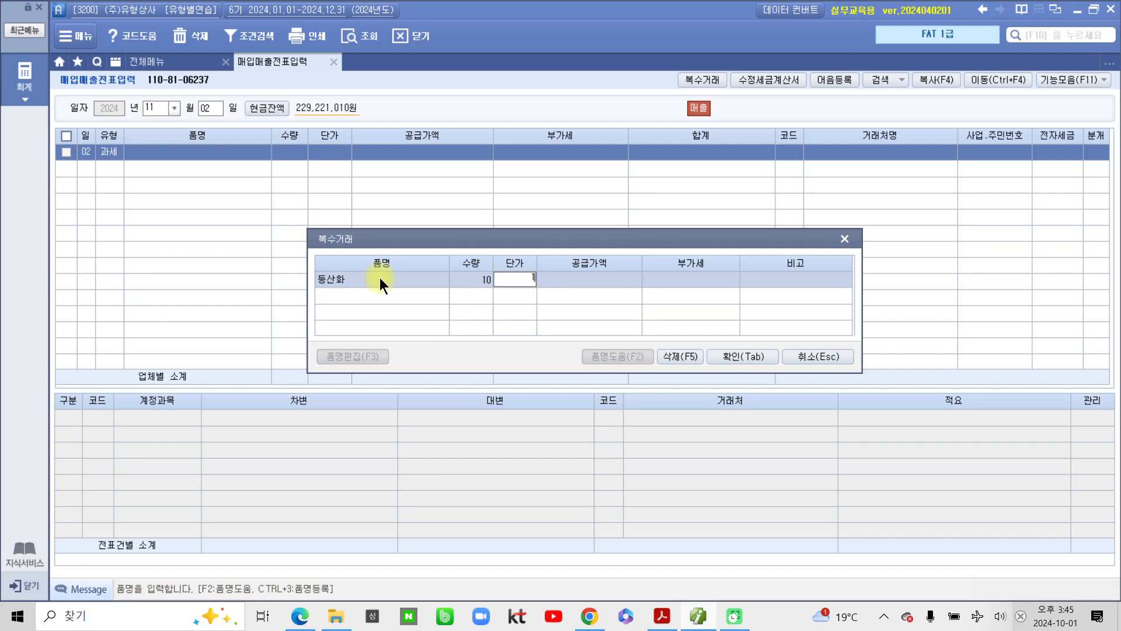
{"action": "key", "text": "Return"}
{"action": "key", "text": "Return"}
{"action": "key", "text": "Return"}
{"action": "key", "text": "Return"}
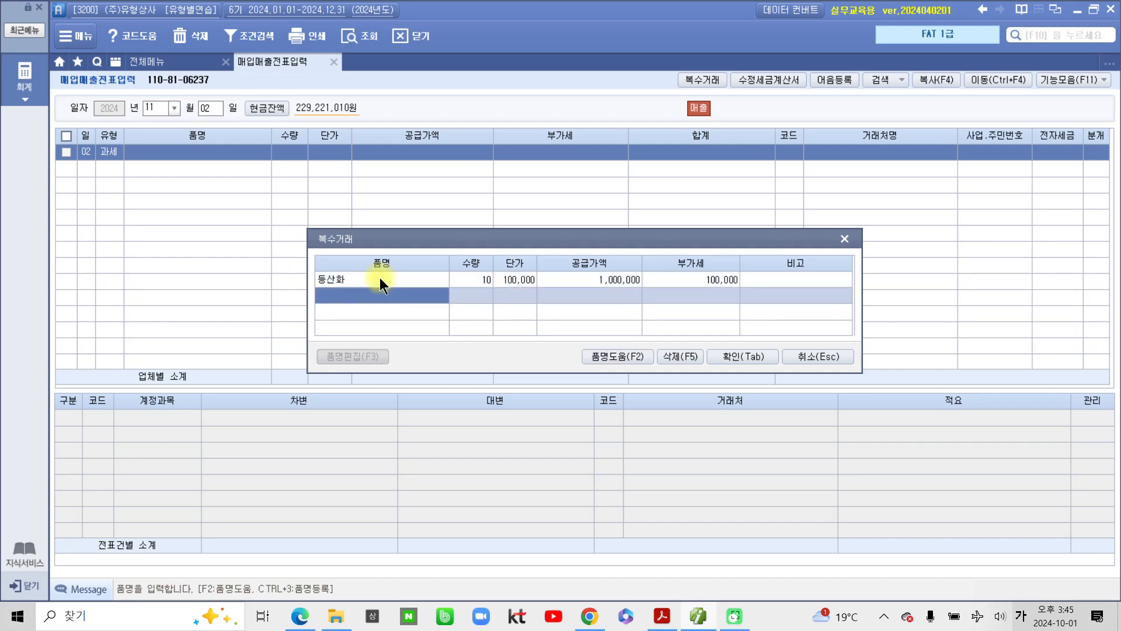
- Add 운동화 as the second item with quantity 10 and unit price 100,000, and apply the item list to the voucher
{"action": "type", "text": "운동화"}
{"action": "key", "text": "Return"}
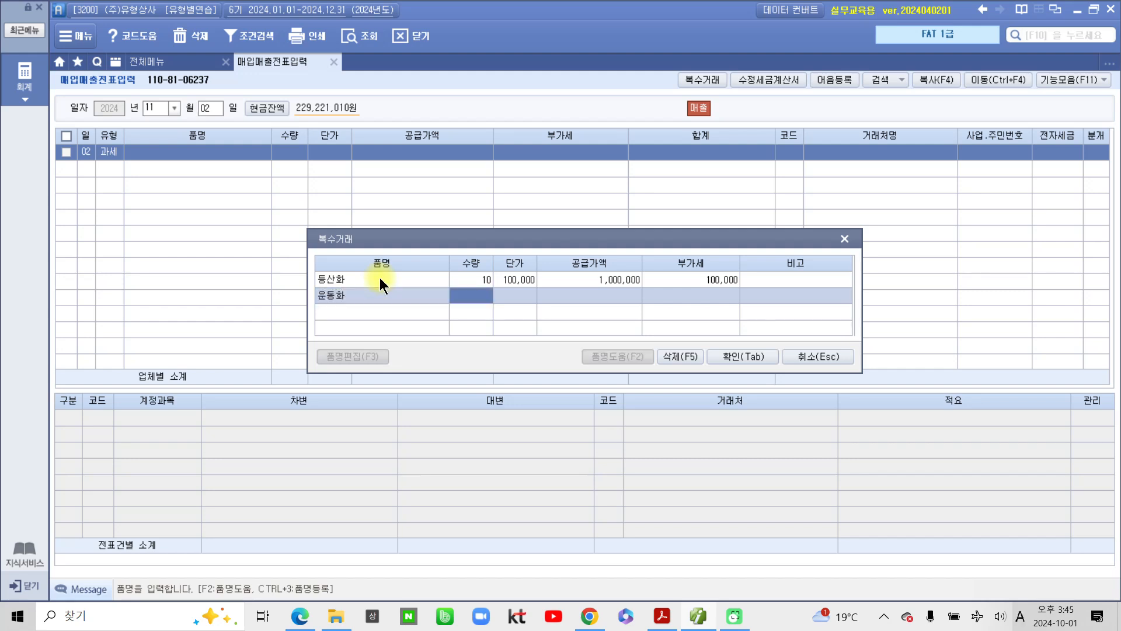
{"action": "type", "text": "10"}
{"action": "key", "text": "Return"}
{"action": "type", "text": "100,000"}
{"action": "key", "text": "Return"}
{"action": "key", "text": "Return"}
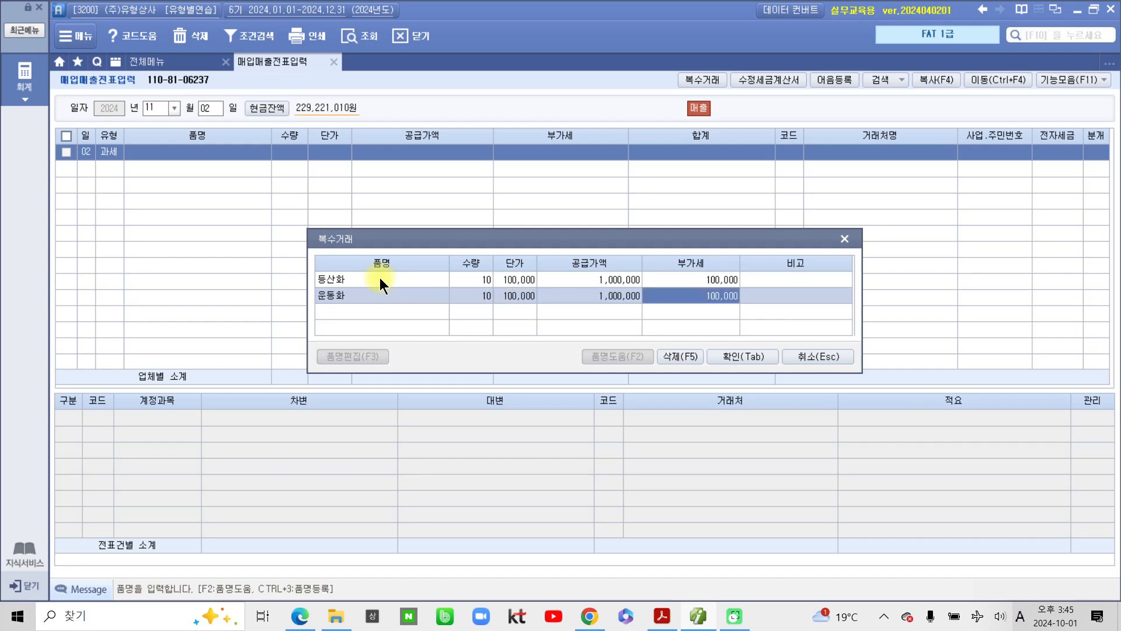
{"action": "left_click", "coordinate": [763, 360]}
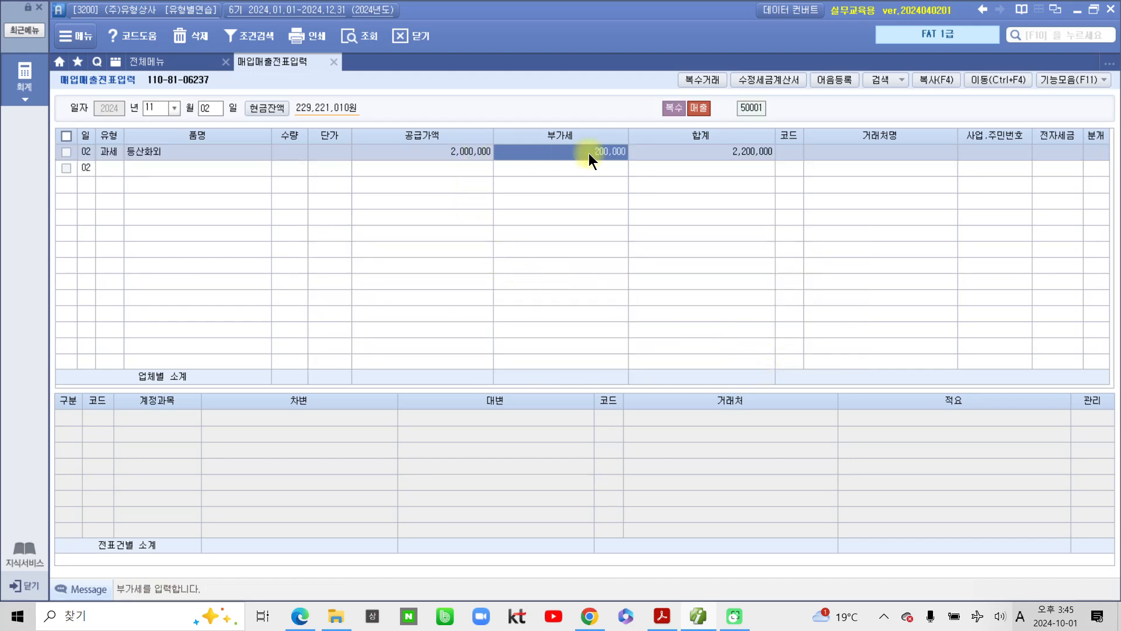
- Assign (주)그리운 as the customer, found by searching 그리, and set the sale's journal type to 3 혼합
{"action": "left_click", "coordinate": [801, 151]}
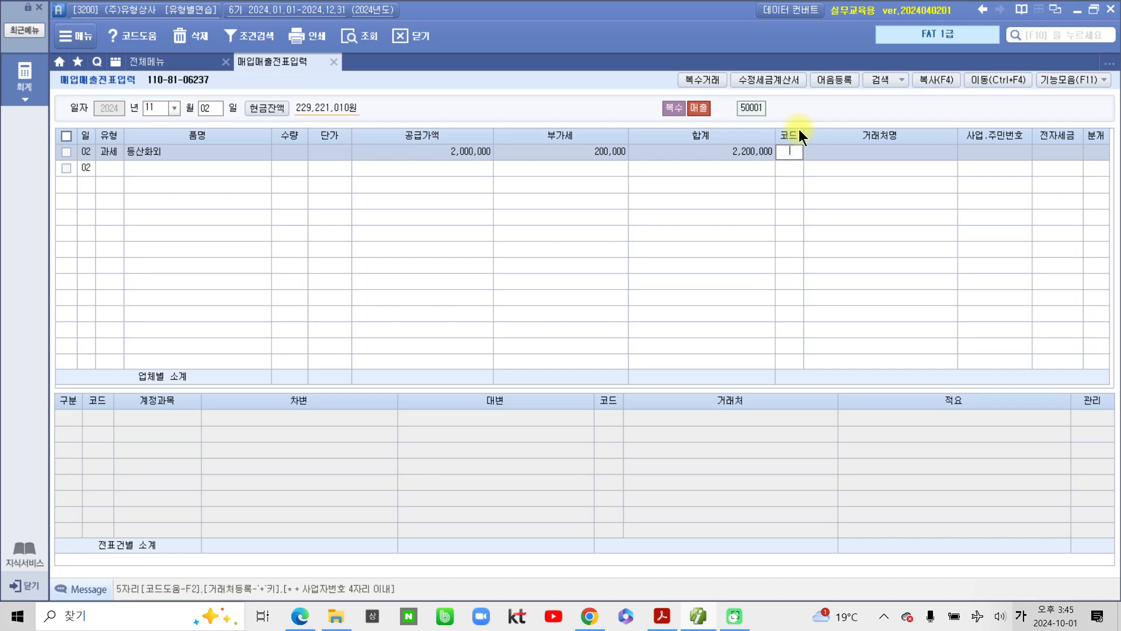
{"action": "type", "text": "그리"}
{"action": "key", "text": "Return"}
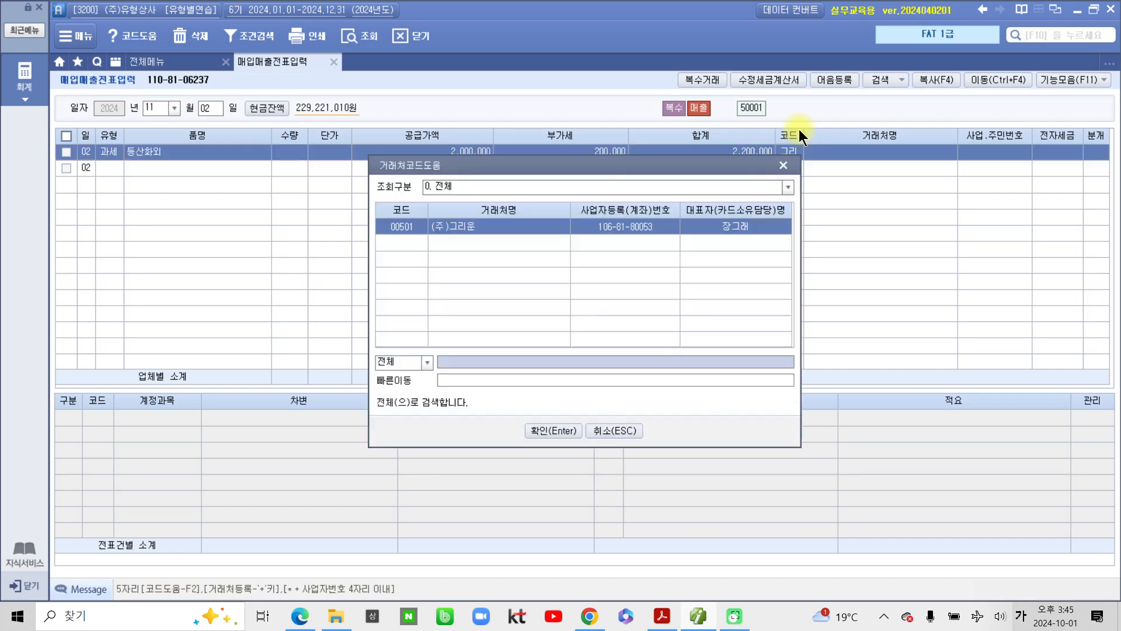
{"action": "key", "text": "Return"}
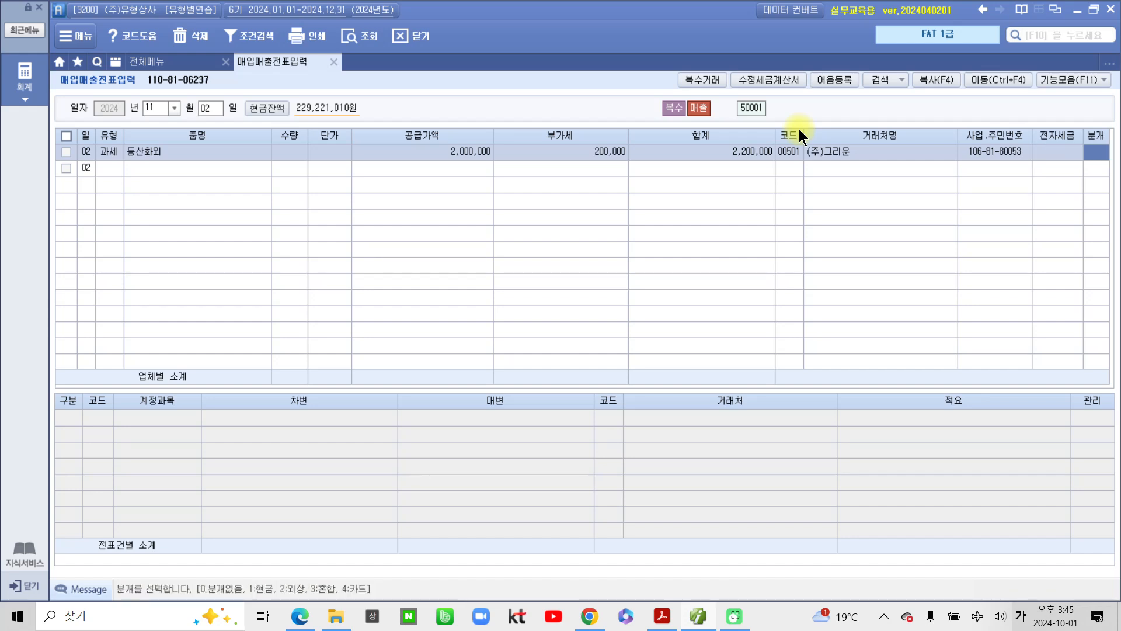
{"action": "type", "text": "3"}
{"action": "key", "text": "Return"}
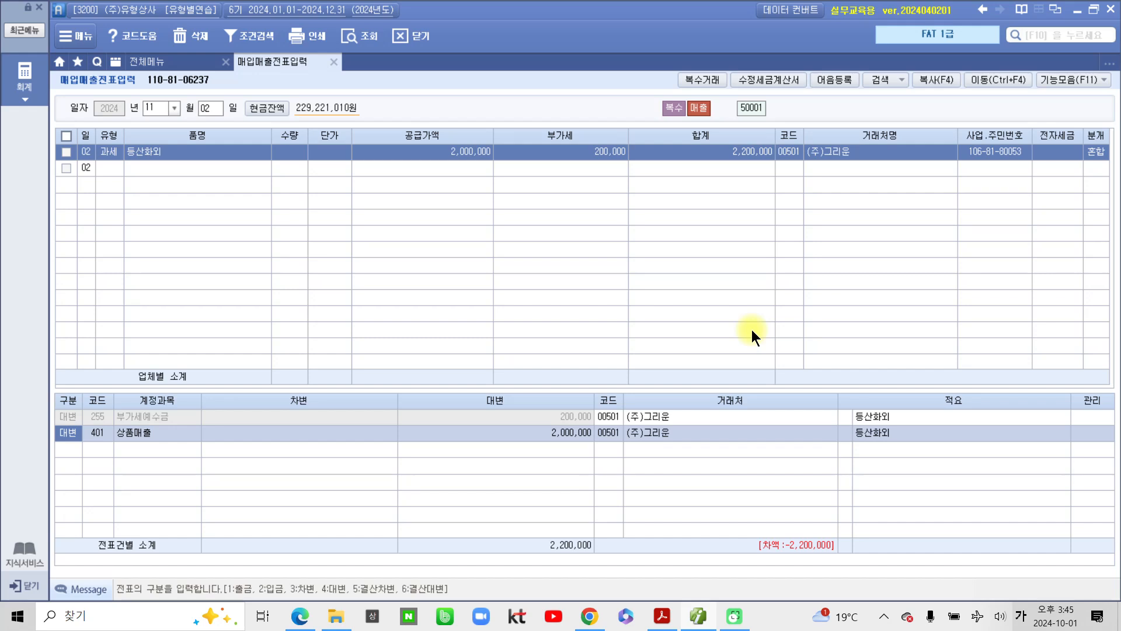
- Add a debit line for 259 선수금 of 200,000 to the November 2 sale's journal entry
{"action": "left_click", "coordinate": [550, 431]}
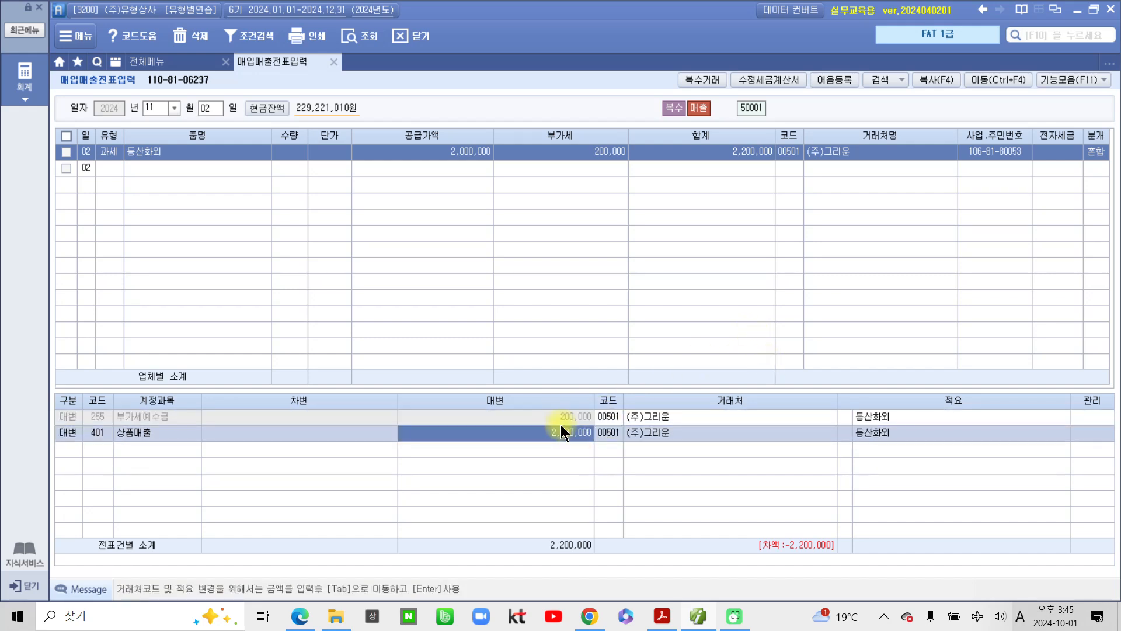
{"action": "left_click", "coordinate": [60, 451]}
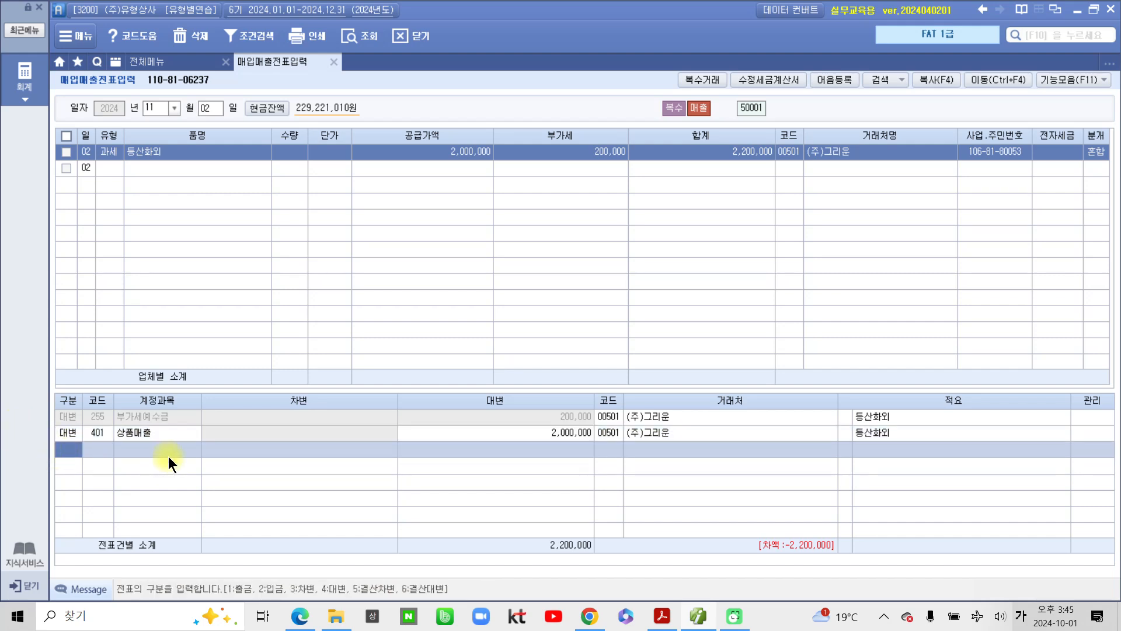
{"action": "type", "text": "3"}
{"action": "key", "text": "Return"}
{"action": "type", "text": "선수"}
{"action": "key", "text": "Return"}
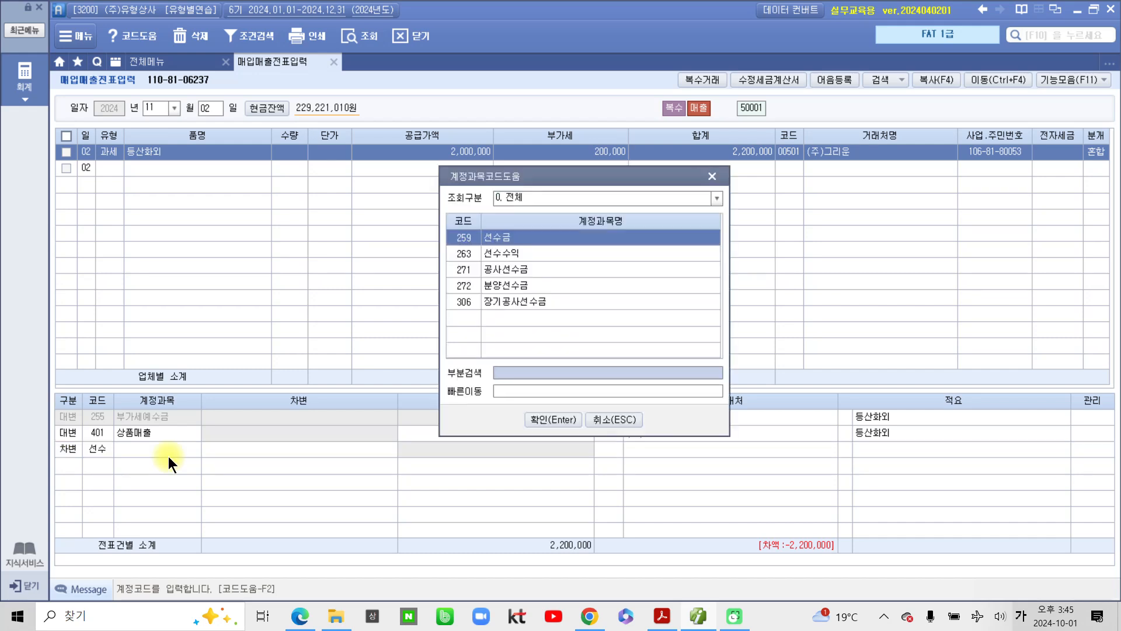
{"action": "key", "text": "Return"}
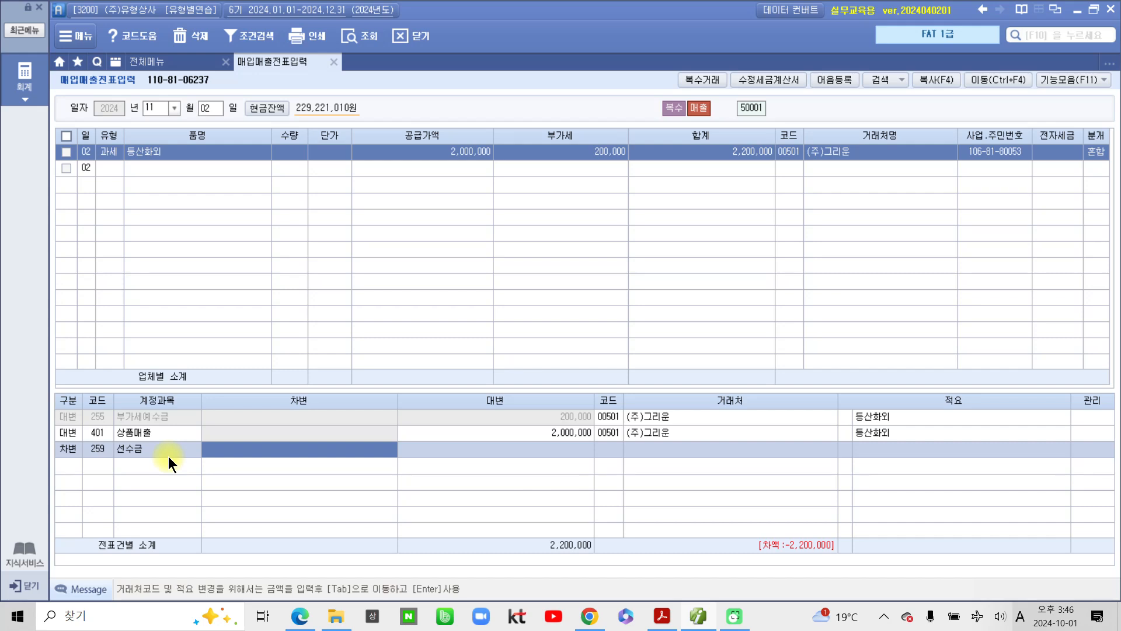
{"action": "type", "text": "2000000"}
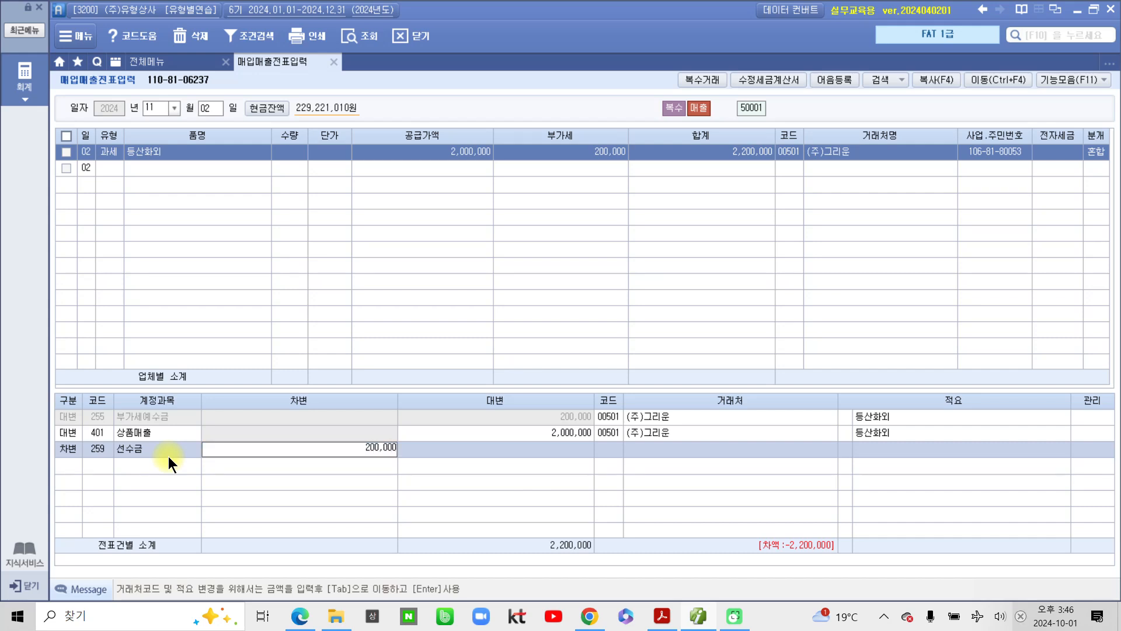
{"action": "key", "text": "Return"}
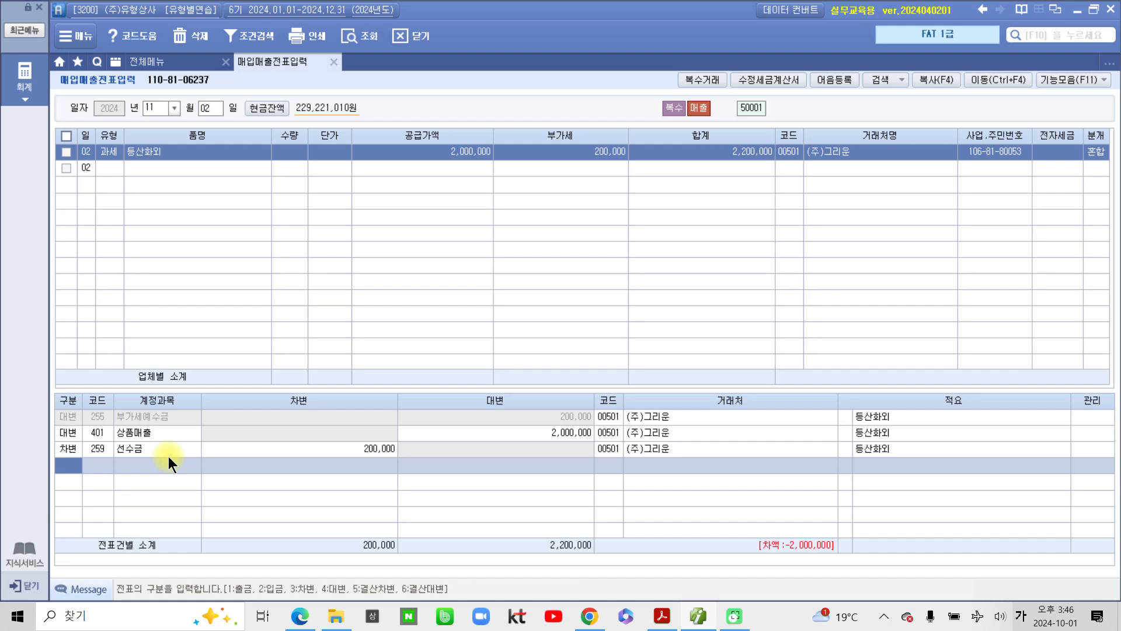
- Add a debit line for account 108 외상매출금 of 2,000,000 to the same journal entry
{"action": "type", "text": "3"}
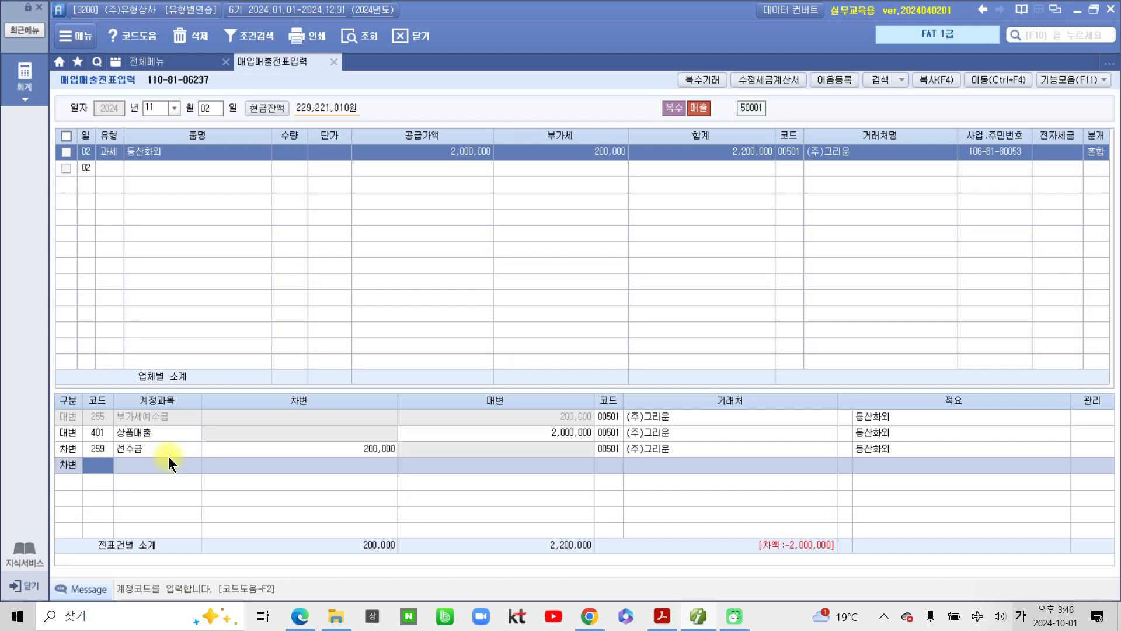
{"action": "type", "text": "108"}
{"action": "key", "text": "Return"}
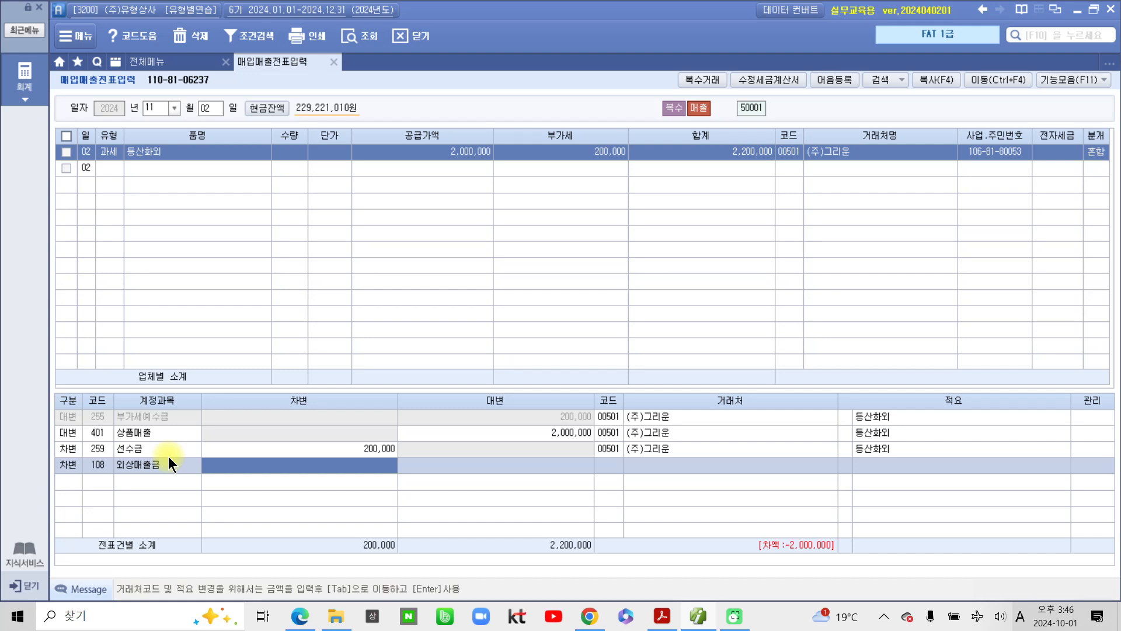
{"action": "type", "text": "2000000"}
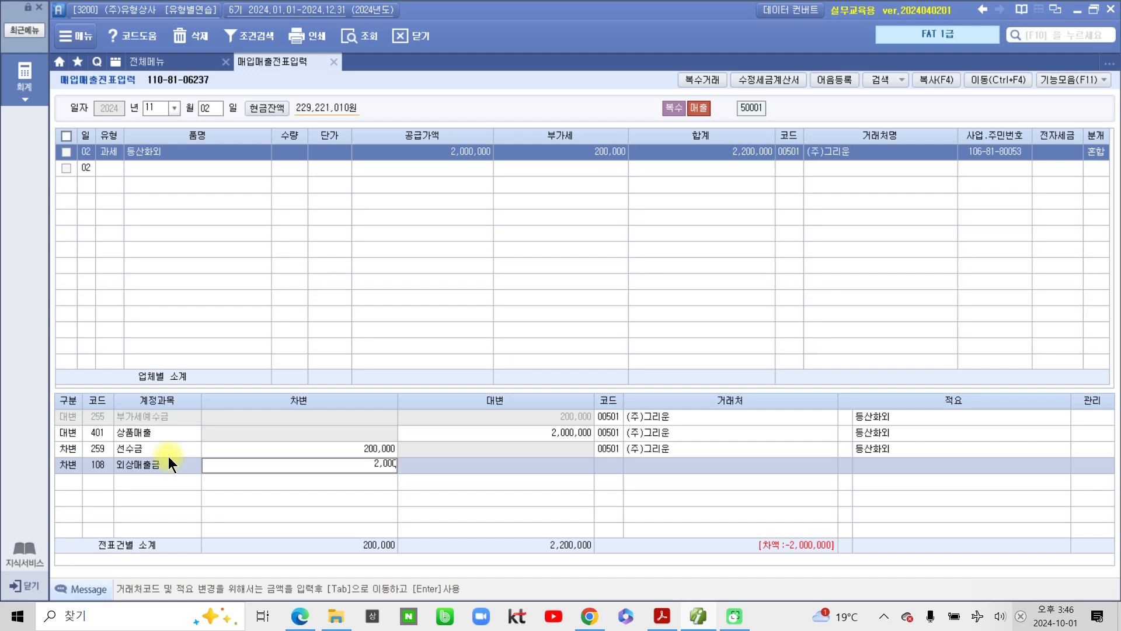
{"action": "key", "text": "Return"}
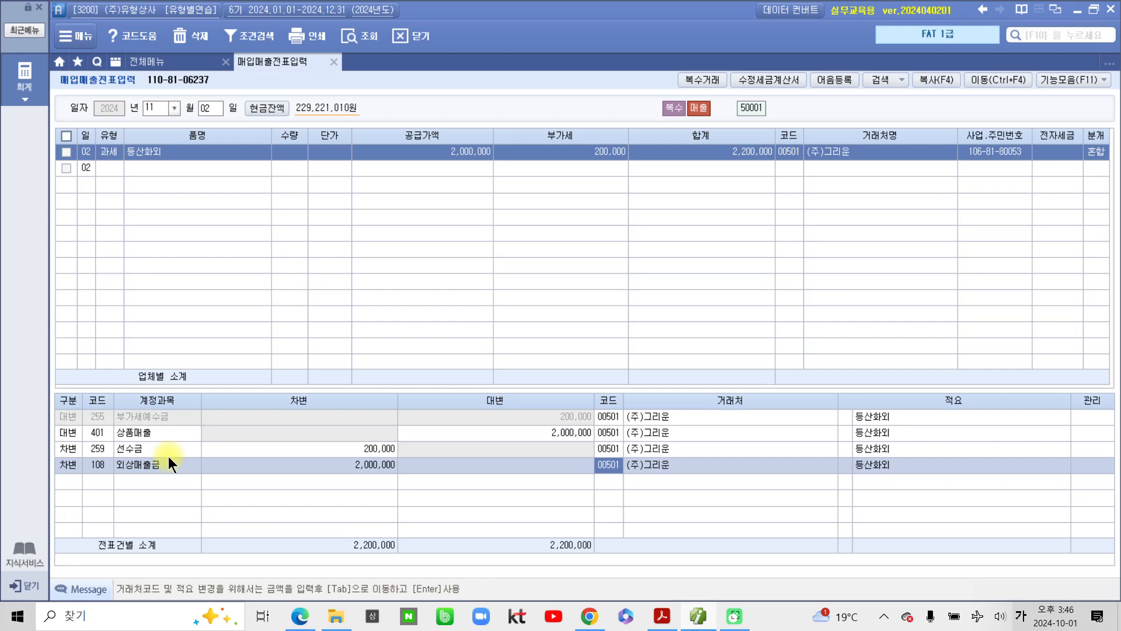
{"action": "key", "text": "ctrl+2"}
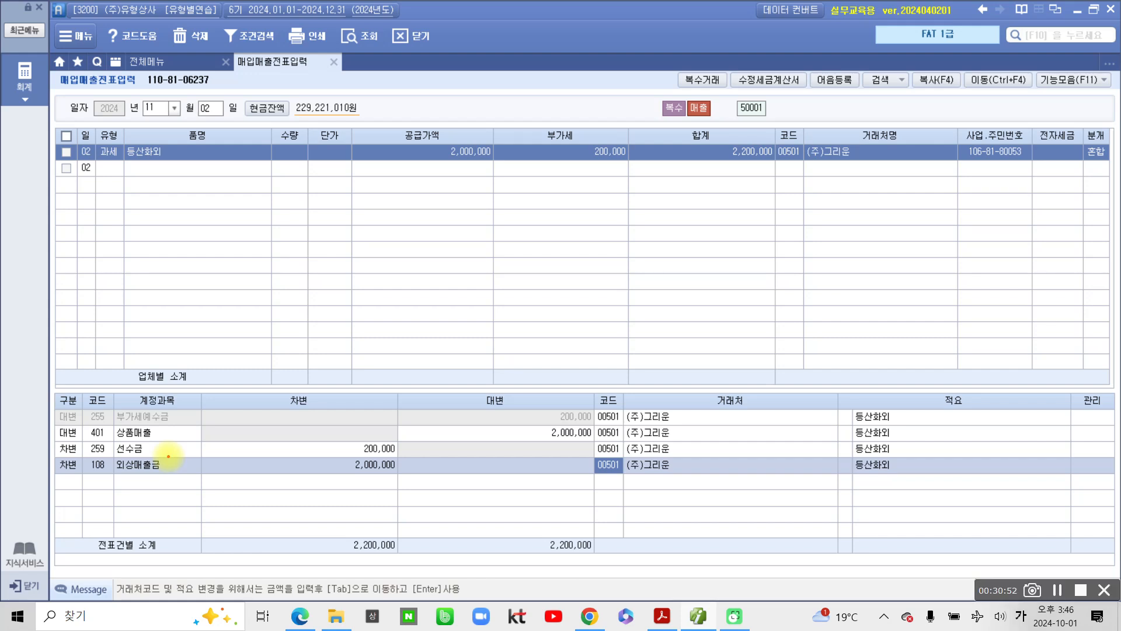
{"action": "left_click_drag", "start_coordinate": [470, 466], "coordinate": [588, 466]}
{"action": "mouse_move", "coordinate": [694, 490]}
{"action": "left_mouse_down"}
{"action": "mouse_move", "coordinate": [637, 374]}
{"action": "mouse_move", "coordinate": [690, 483]}
{"action": "mouse_move", "coordinate": [676, 491]}
{"action": "left_mouse_up"}
{"action": "mouse_move", "coordinate": [333, 517]}
{"action": "left_mouse_down"}
{"action": "mouse_move", "coordinate": [430, 543]}
{"action": "mouse_move", "coordinate": [331, 540]}
{"action": "left_mouse_up"}
{"action": "mouse_move", "coordinate": [564, 503]}
{"action": "left_mouse_down"}
{"action": "mouse_move", "coordinate": [532, 549]}
{"action": "mouse_move", "coordinate": [565, 502]}
{"action": "left_mouse_up"}
{"action": "left_click_drag", "start_coordinate": [462, 537], "coordinate": [498, 544]}
{"action": "left_click_drag", "start_coordinate": [469, 565], "coordinate": [501, 571]}
{"action": "mouse_move", "coordinate": [1088, 189]}
{"action": "left_mouse_down"}
{"action": "mouse_move", "coordinate": [1113, 175]}
{"action": "mouse_move", "coordinate": [837, 426]}
{"action": "mouse_move", "coordinate": [728, 503]}
{"action": "left_mouse_up"}
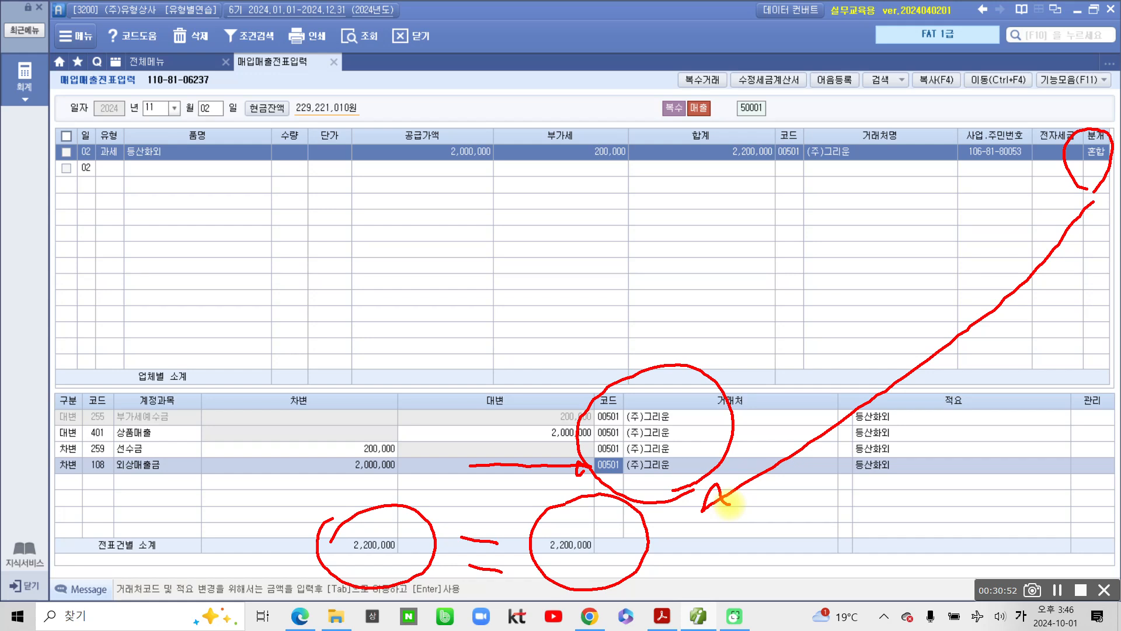
{"action": "key", "text": "Escape"}
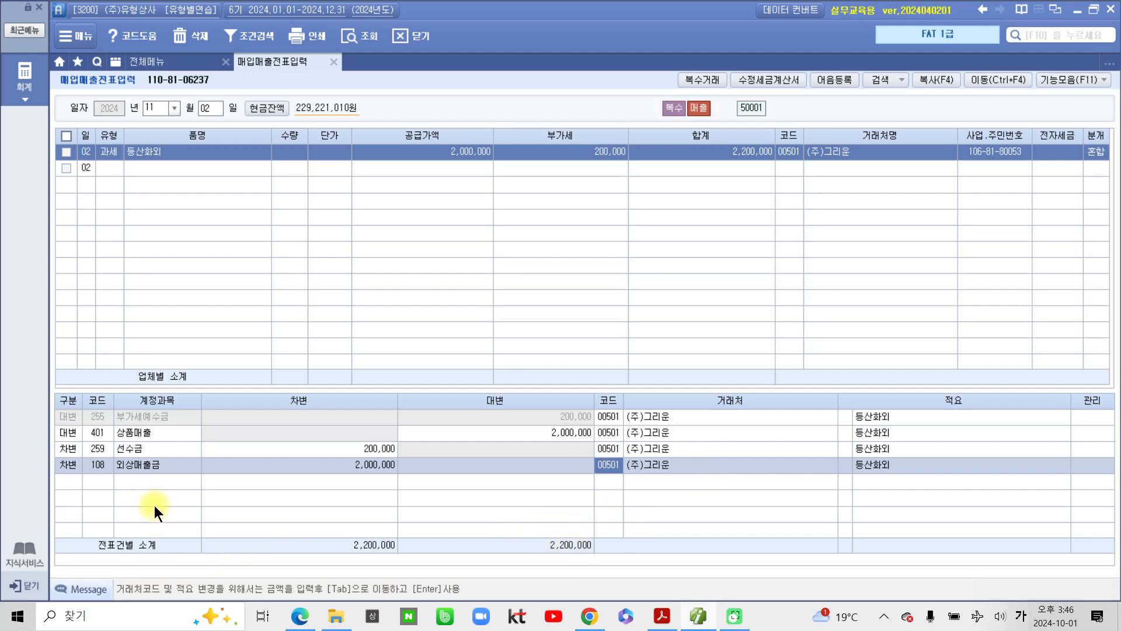
- Open 전자세금계산서 발행 및 내역관리 and retrieve the sales dated 2024-11-02 for all customers
{"action": "left_click", "coordinate": [26, 79]}
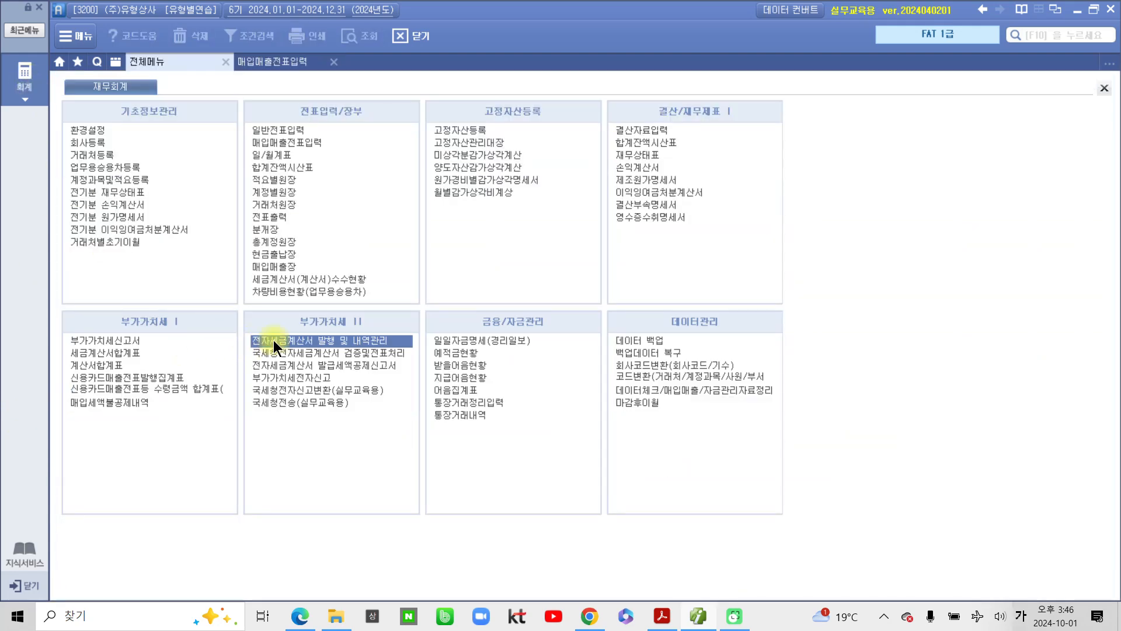
{"action": "left_click", "coordinate": [273, 340]}
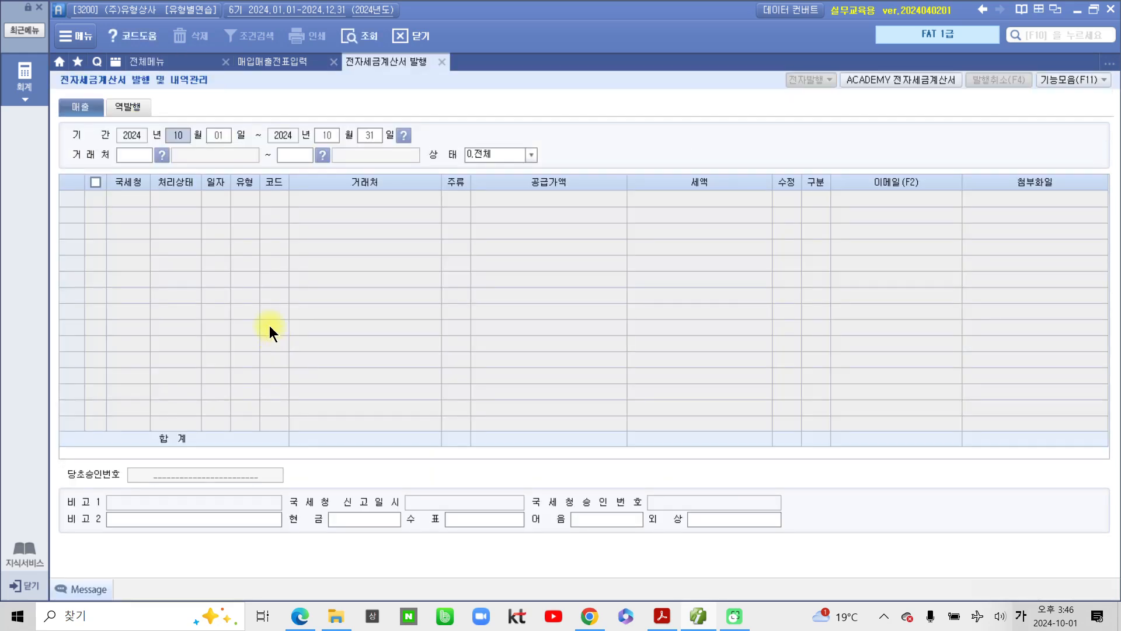
{"action": "type", "text": "11"}
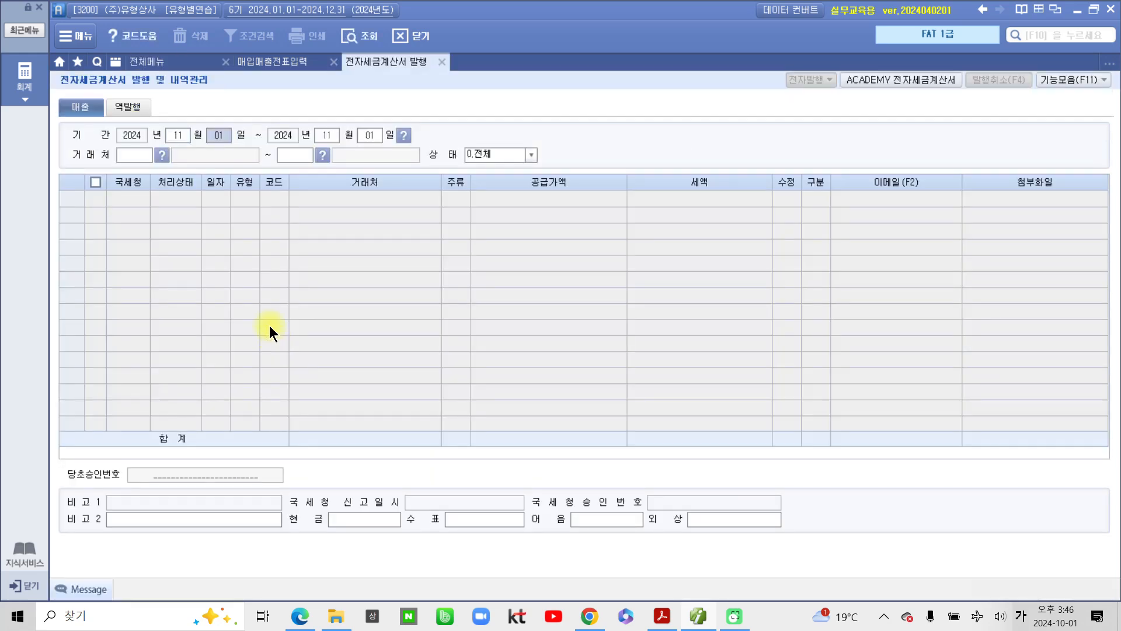
{"action": "type", "text": "02"}
{"action": "key", "text": "Return"}
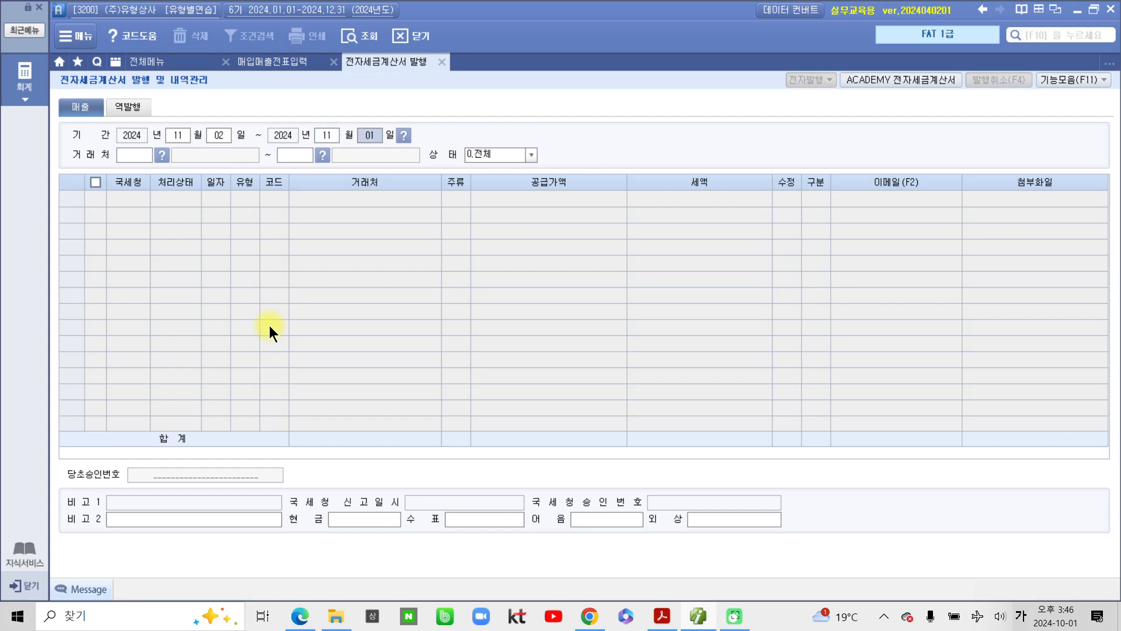
{"action": "type", "text": "2"}
{"action": "key", "text": "Return"}
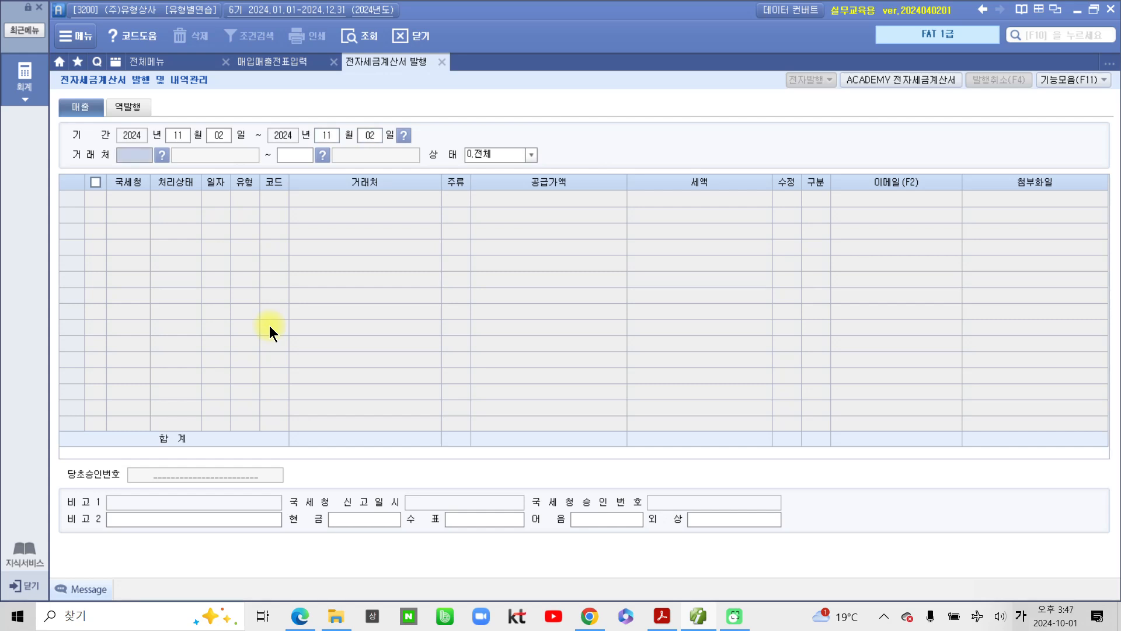
{"action": "key", "text": "Return"}
{"action": "key", "text": "Return"}
{"action": "key", "text": "Return"}
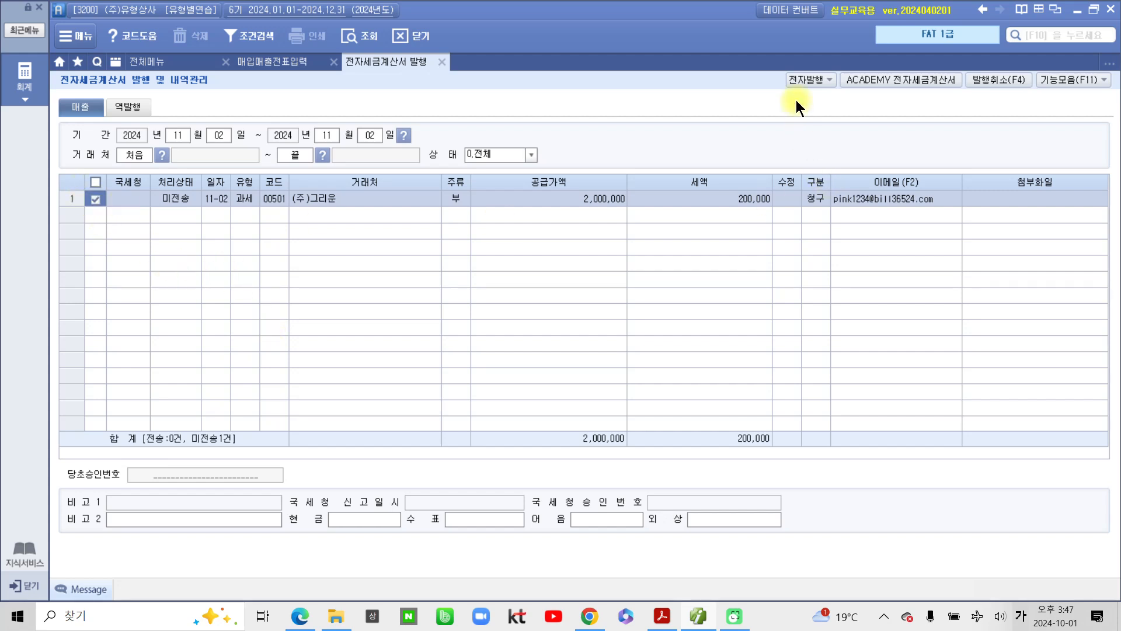
- Run 전자발행 for the (주)그리운 invoice, accepting the prefilled login and confirming the issue
{"action": "left_click", "coordinate": [815, 83]}
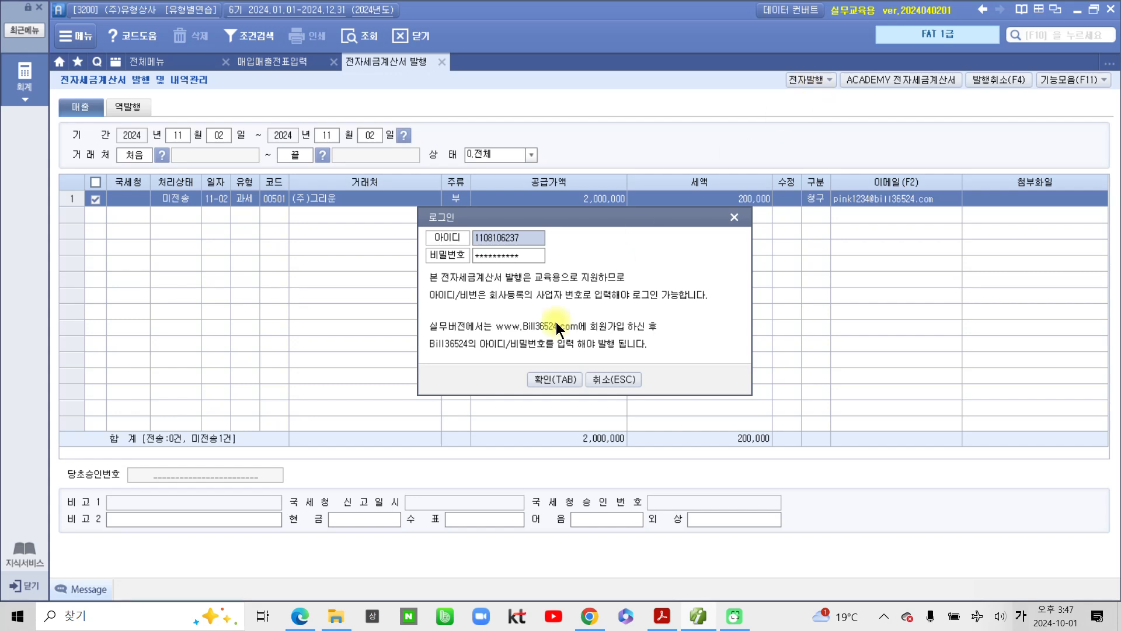
{"action": "left_click", "coordinate": [535, 377]}
{"action": "left_click", "coordinate": [590, 526]}
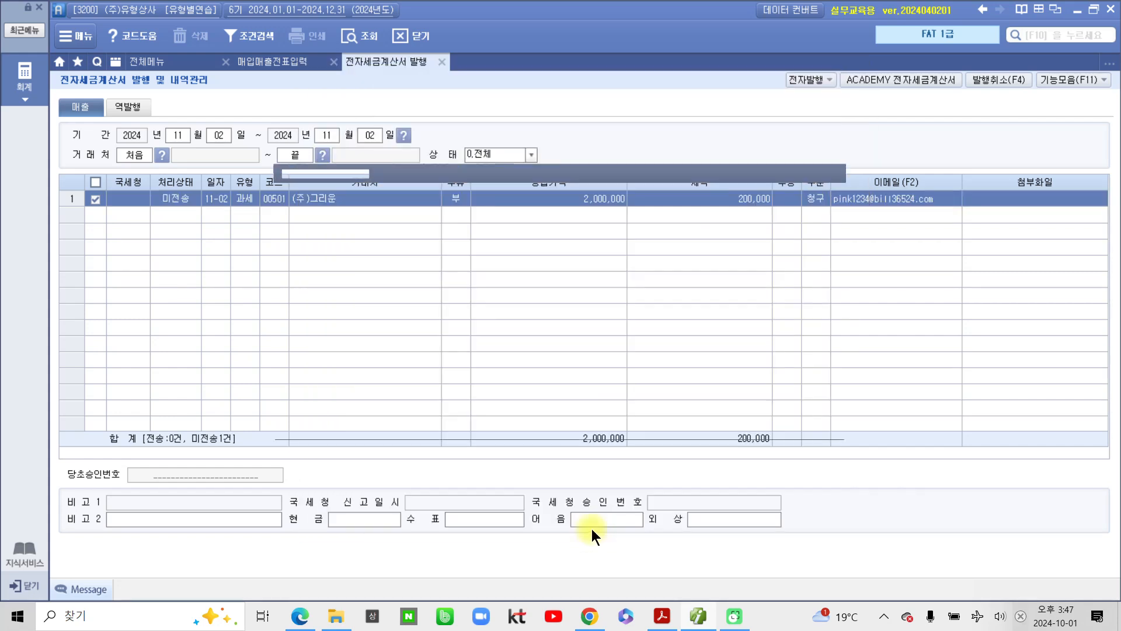
{"action": "left_click", "coordinate": [559, 341]}
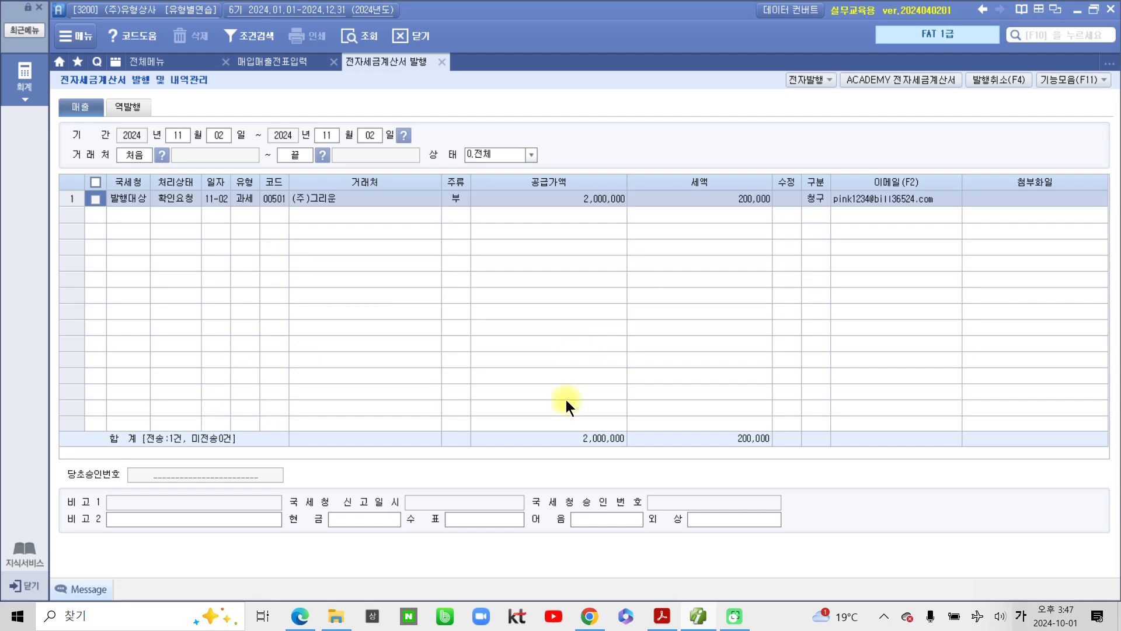
- Log in to ACADEMY 전자세금계산서, retrieve the untransmitted November 2 sales invoice, issue it to (주)그리운 and close the site window
{"action": "left_click", "coordinate": [879, 80]}
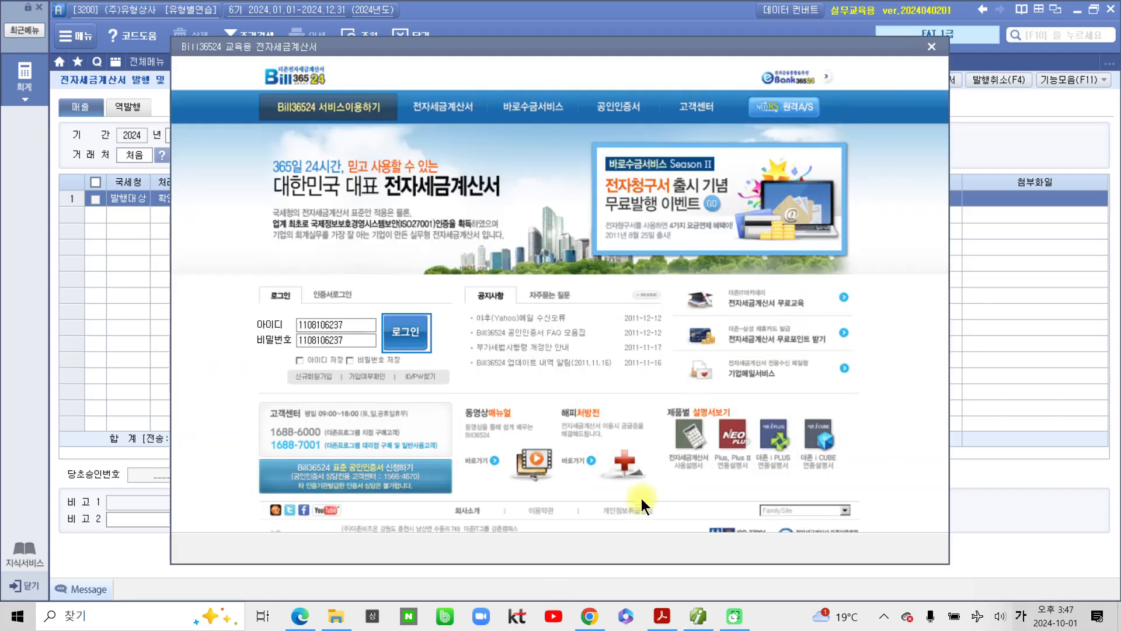
{"action": "left_click", "coordinate": [410, 334]}
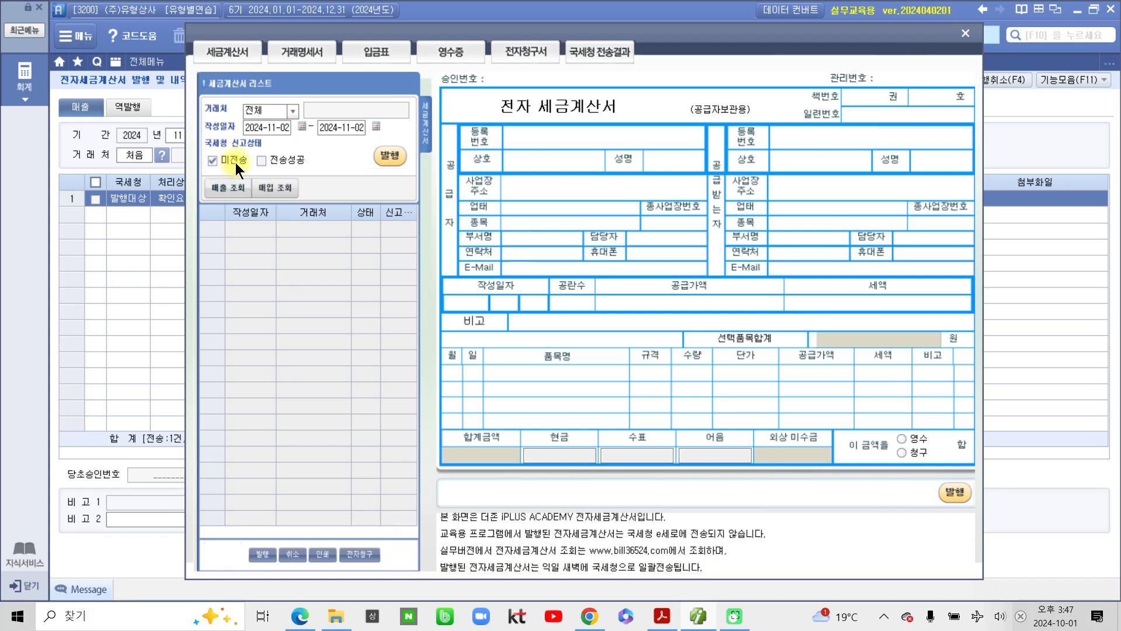
{"action": "left_click", "coordinate": [228, 189]}
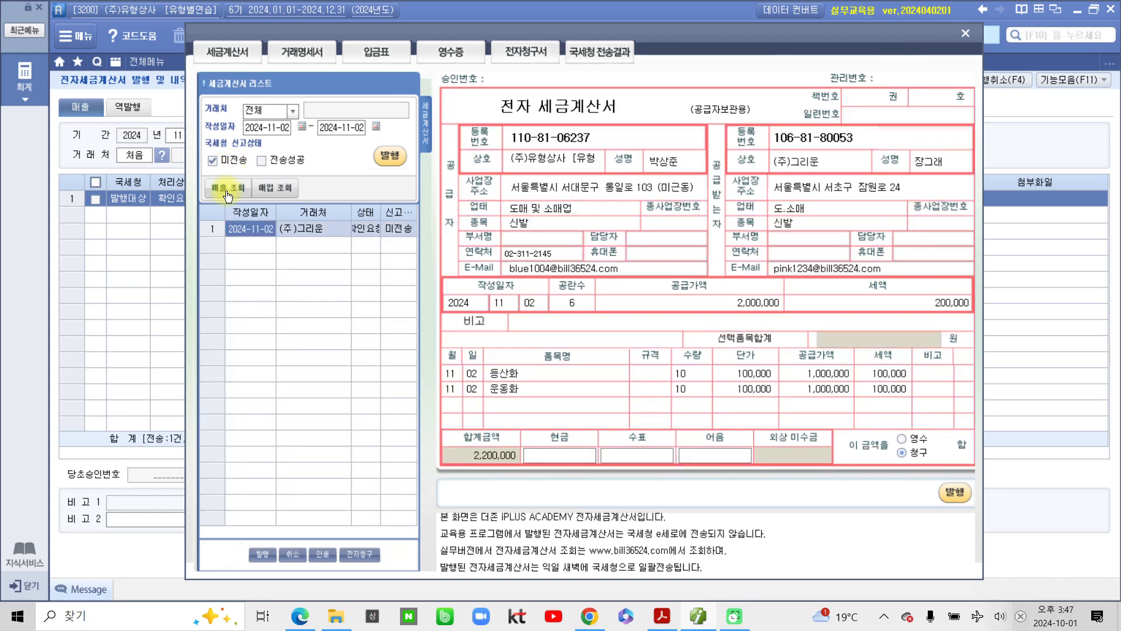
{"action": "left_click", "coordinate": [390, 158]}
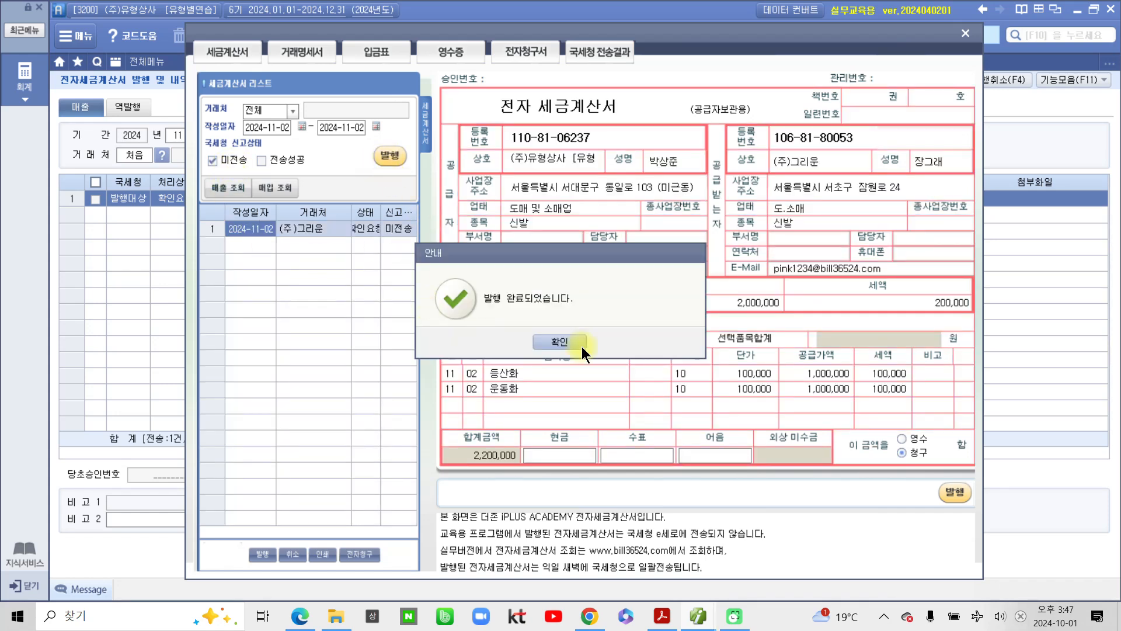
{"action": "left_click", "coordinate": [565, 335]}
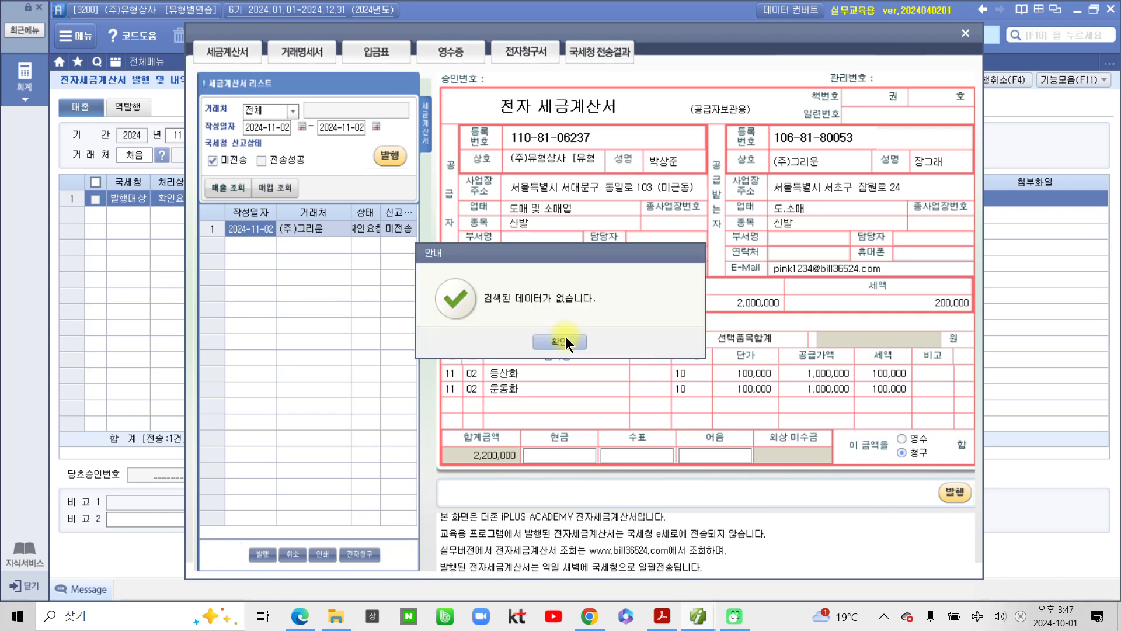
{"action": "left_click", "coordinate": [565, 337]}
{"action": "left_click", "coordinate": [963, 31]}
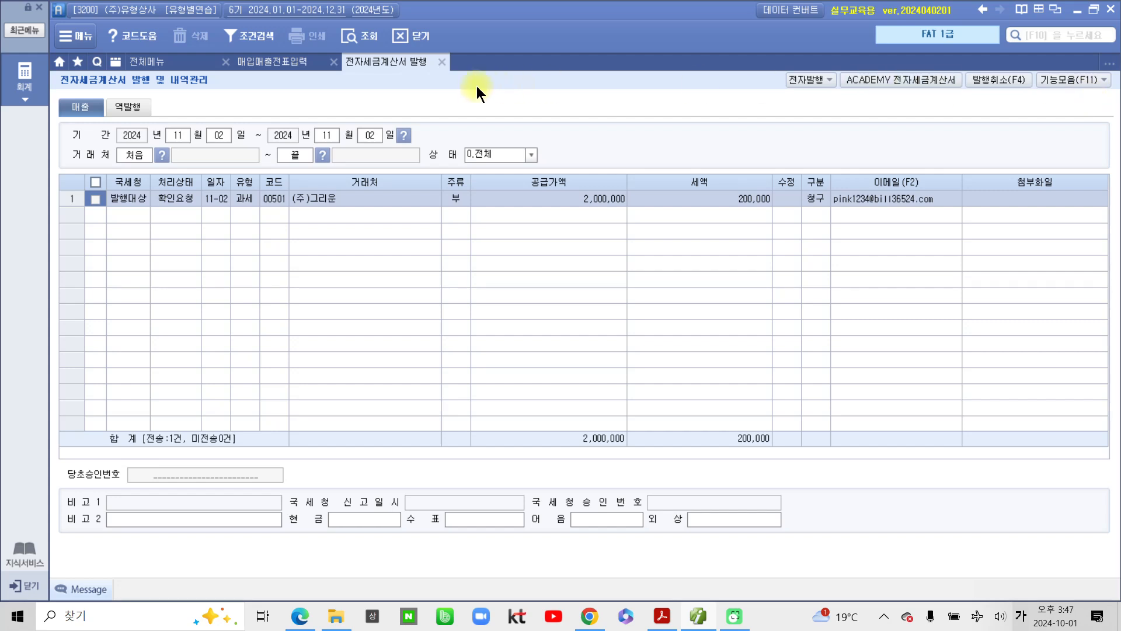
- Close the invoice issuing screen and reload the November 2 vouchers in 매입매출전표입력 to check the (주)그리운 sale's 전자세금 status and journal entry
{"action": "left_click", "coordinate": [442, 62]}
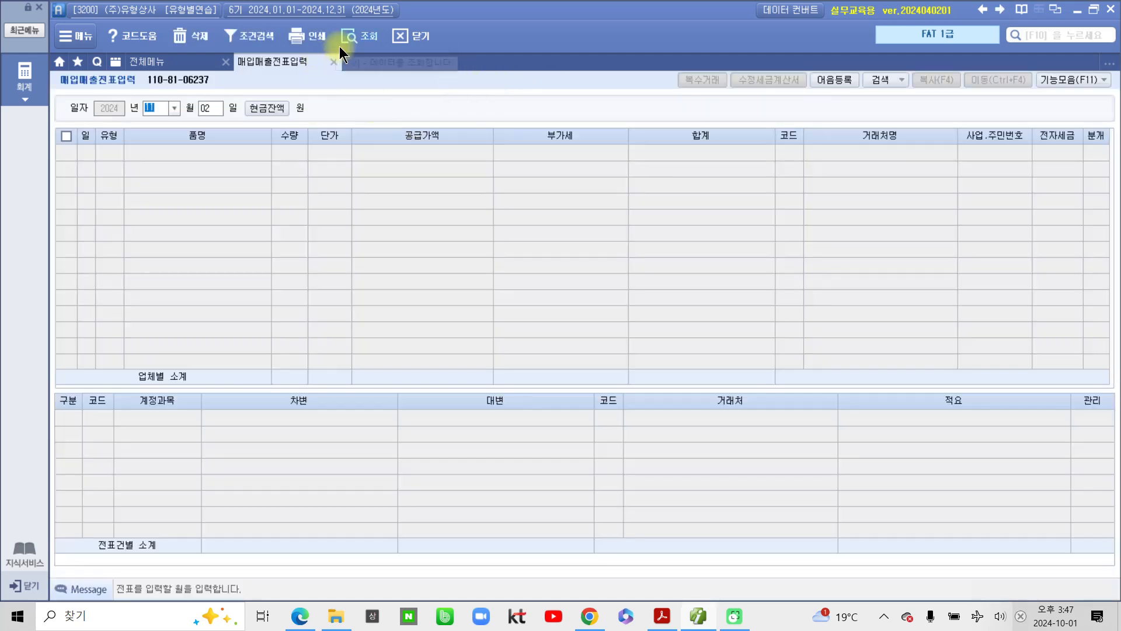
{"action": "left_click", "coordinate": [359, 36]}
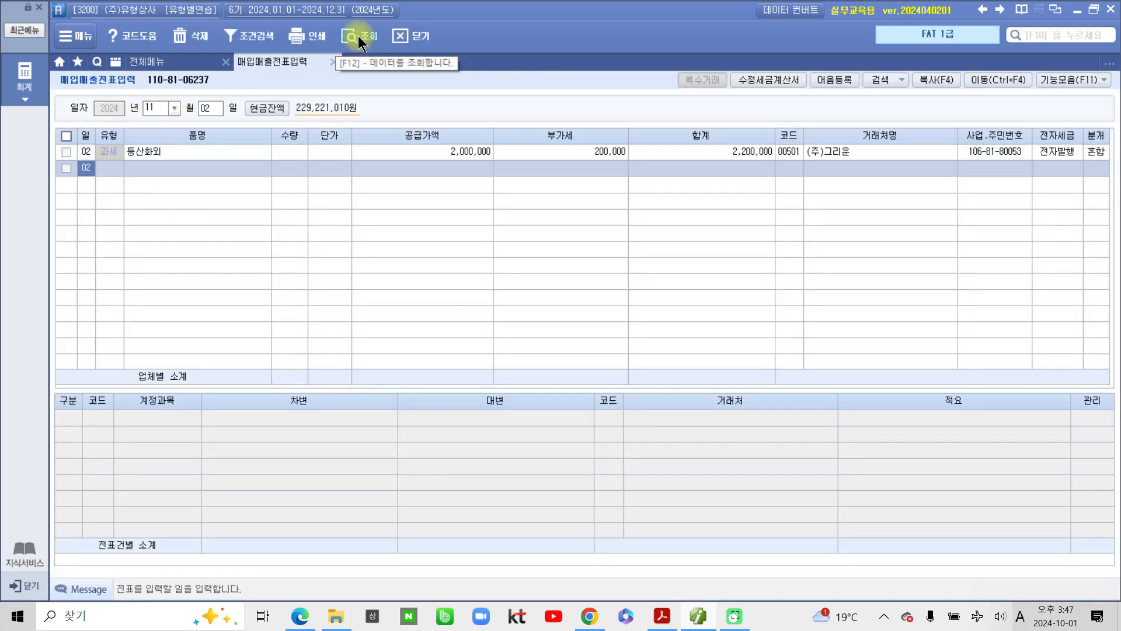
{"action": "left_click", "coordinate": [1098, 147]}
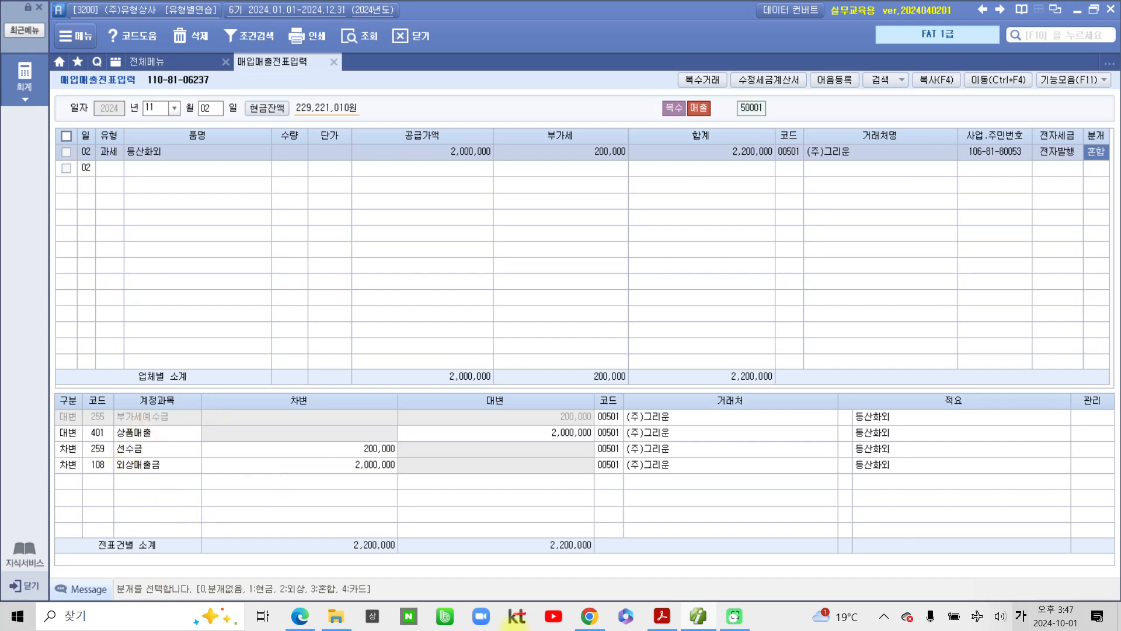
- Switch to the exercise PDF in Acrobat and highlight (매출과세) in the heading of section 2 매출세금계산서
{"action": "left_click", "coordinate": [662, 616]}
{"action": "scroll", "coordinate": [477, 260], "scroll_direction": "down", "scroll_amount": 12}
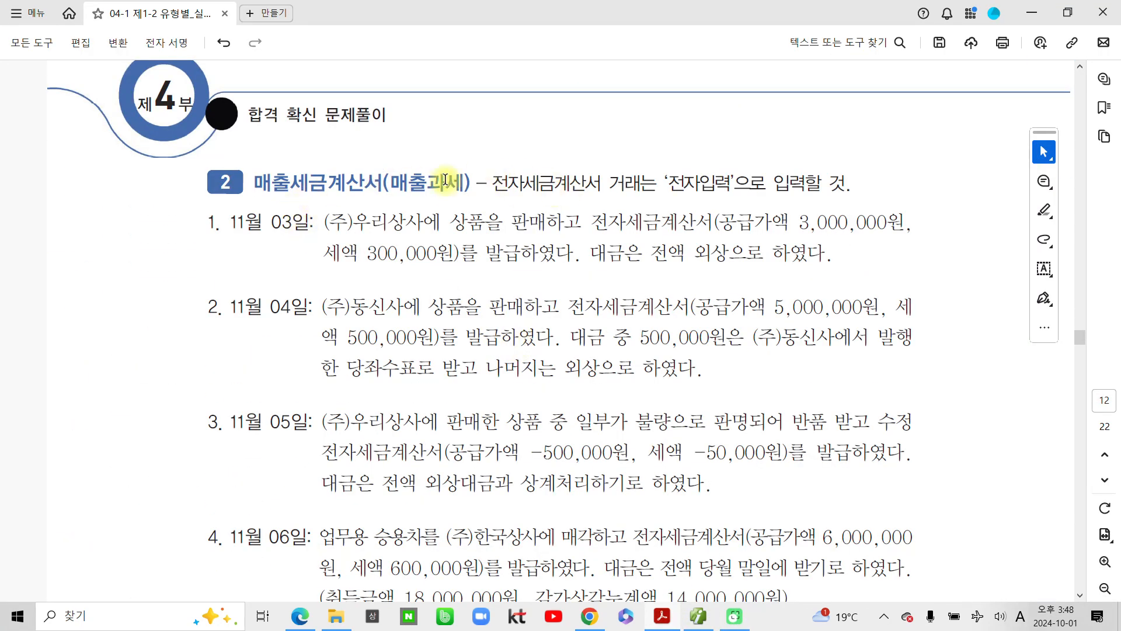
{"action": "left_click_drag", "start_coordinate": [383, 181], "coordinate": [471, 176]}
{"action": "left_click", "coordinate": [507, 210]}
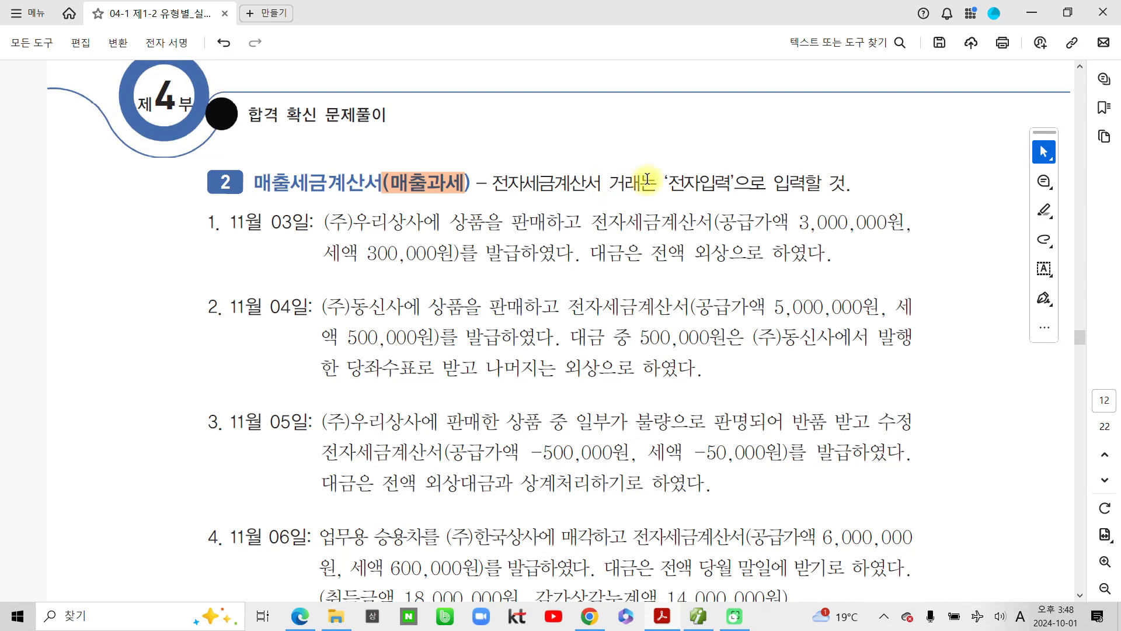
- Highlight 전자입력 and 입력할 것. in the section 2 instruction, and 전자세금계산서 in the November 3 exercise
{"action": "left_click_drag", "start_coordinate": [670, 183], "coordinate": [859, 183]}
{"action": "left_click", "coordinate": [772, 209]}
{"action": "left_click", "coordinate": [899, 212]}
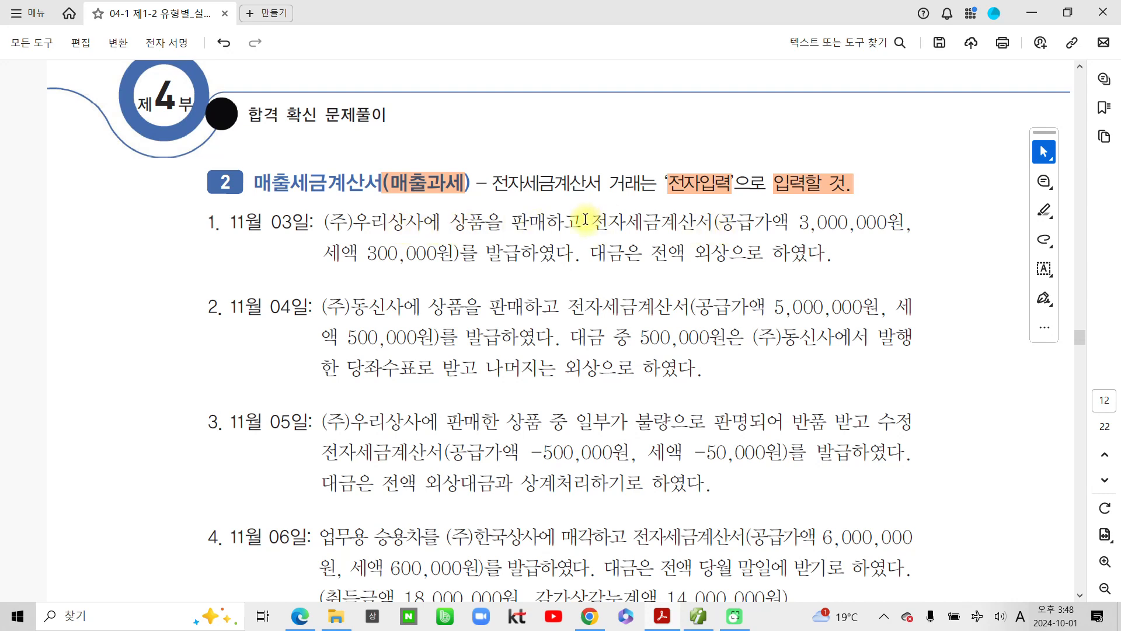
{"action": "double_click", "coordinate": [606, 218]}
{"action": "left_click", "coordinate": [653, 252]}
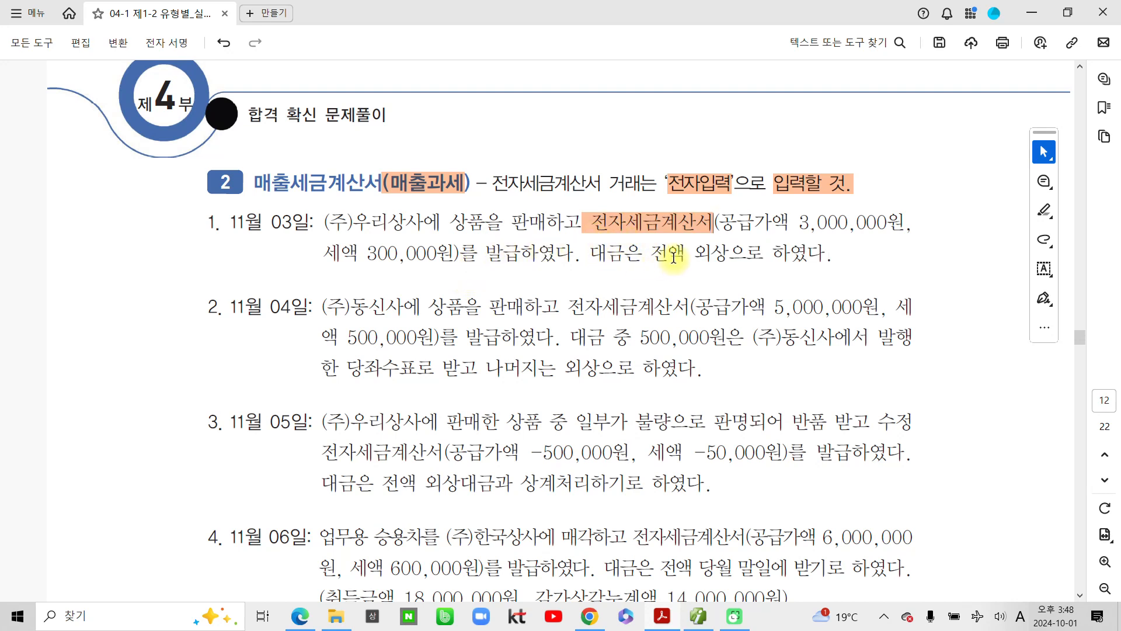
- Highlight 외상 in the November 3 exercise and switch back to 매입매출전표입력 in the accounting program
{"action": "left_click_drag", "start_coordinate": [694, 253], "coordinate": [729, 252]}
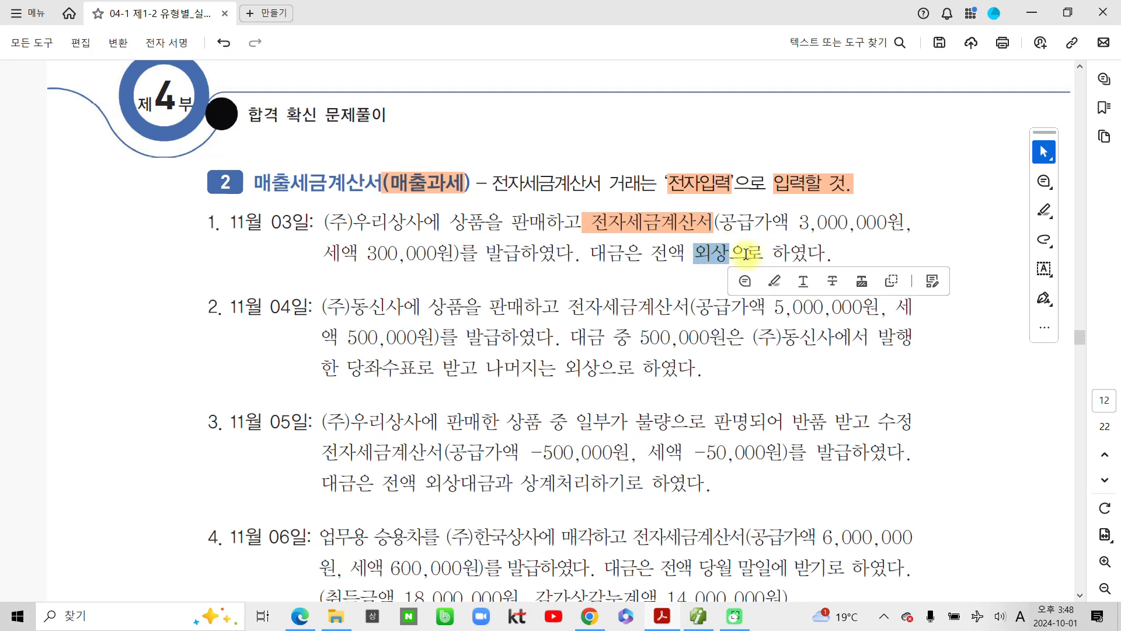
{"action": "left_click", "coordinate": [763, 281]}
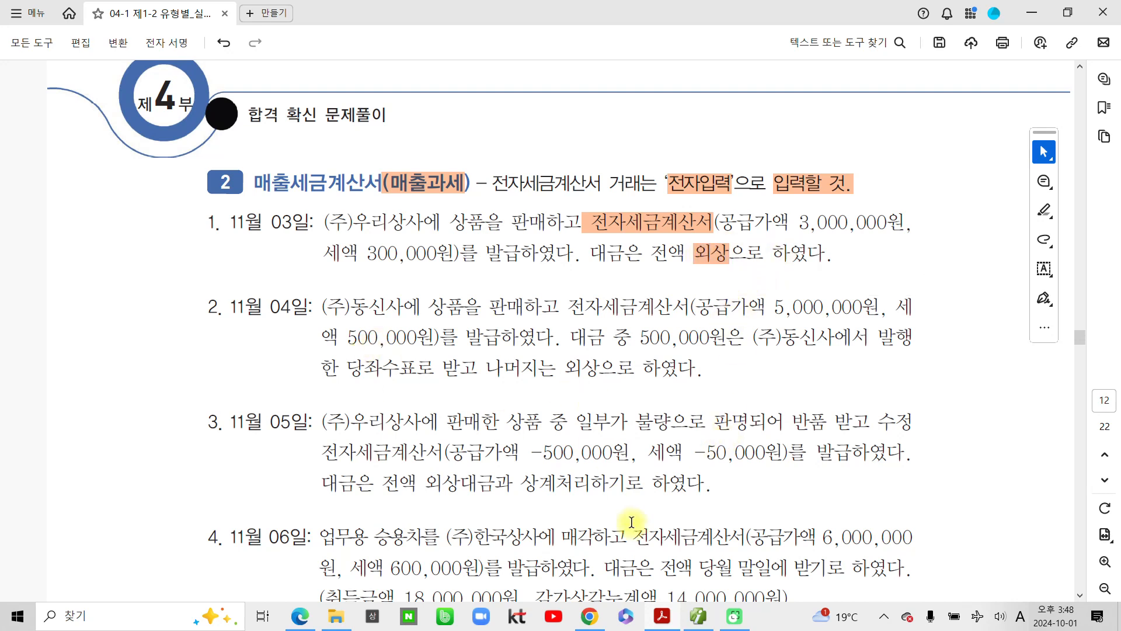
{"action": "left_click", "coordinate": [698, 617]}
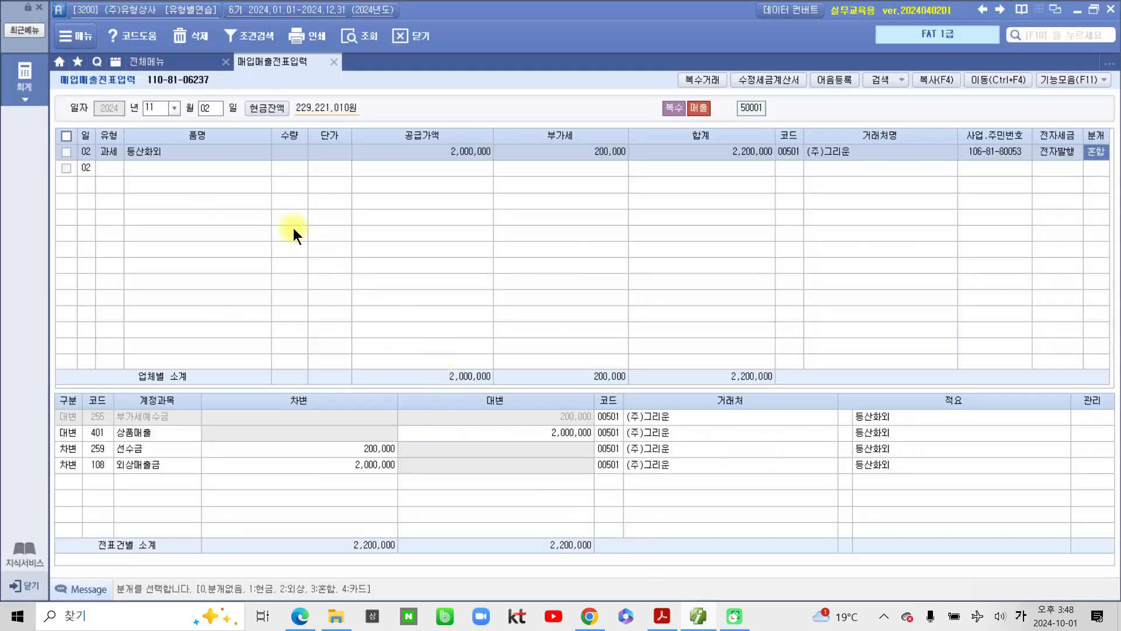
- Open November 3 in 매입매출전표입력 and set the first line's 유형 to 11. 과세
{"action": "left_click", "coordinate": [201, 103]}
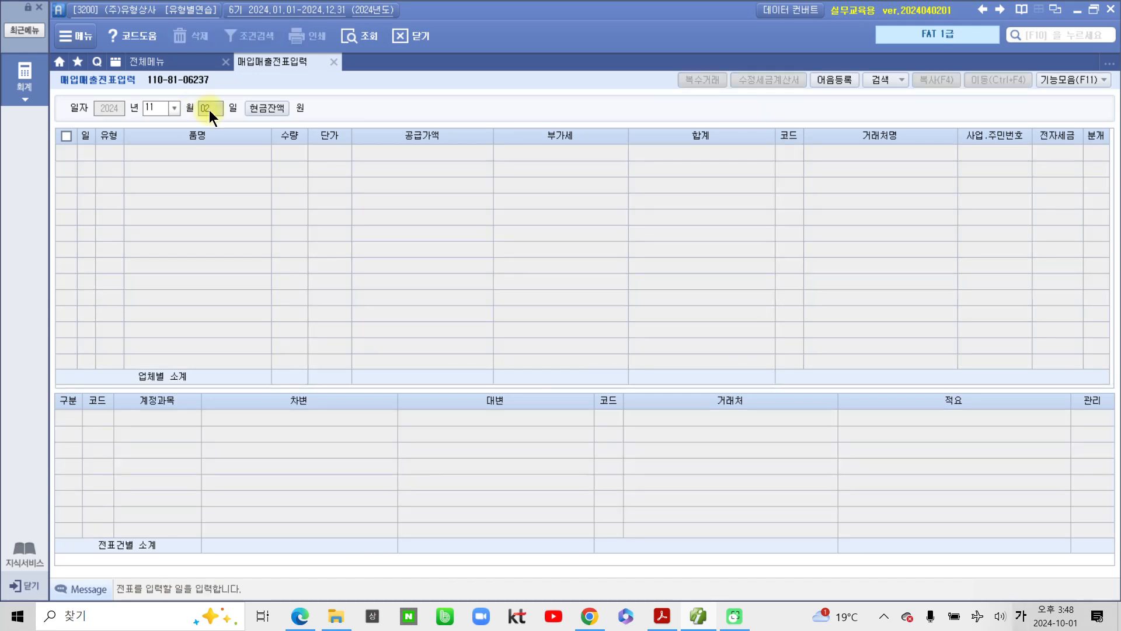
{"action": "key", "text": "Return"}
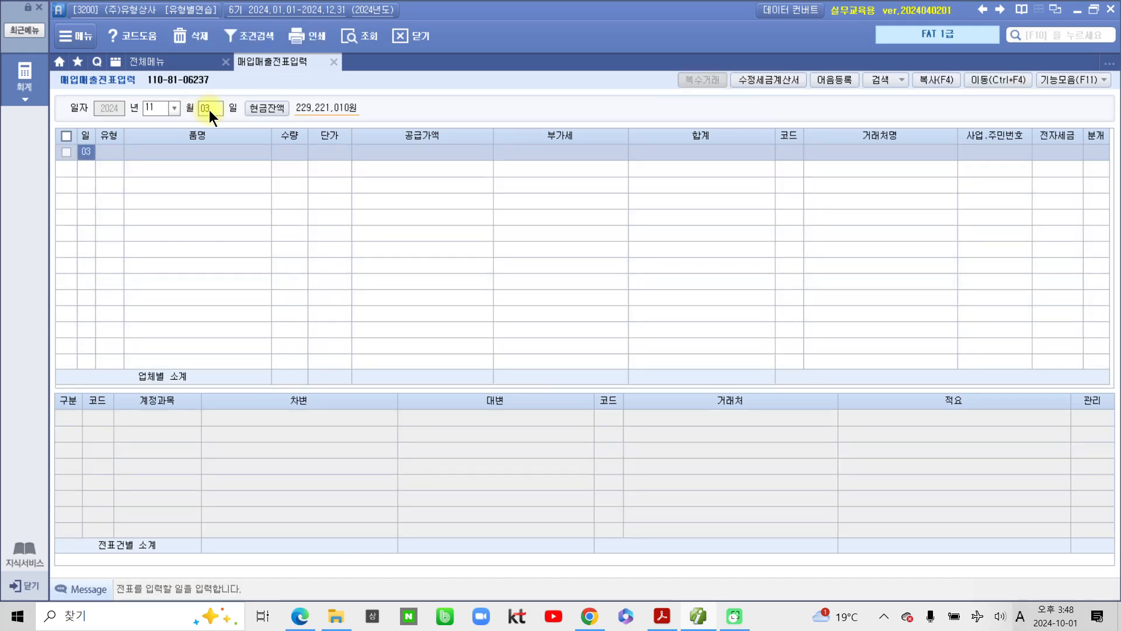
{"action": "key", "text": "Return"}
{"action": "type", "text": "11"}
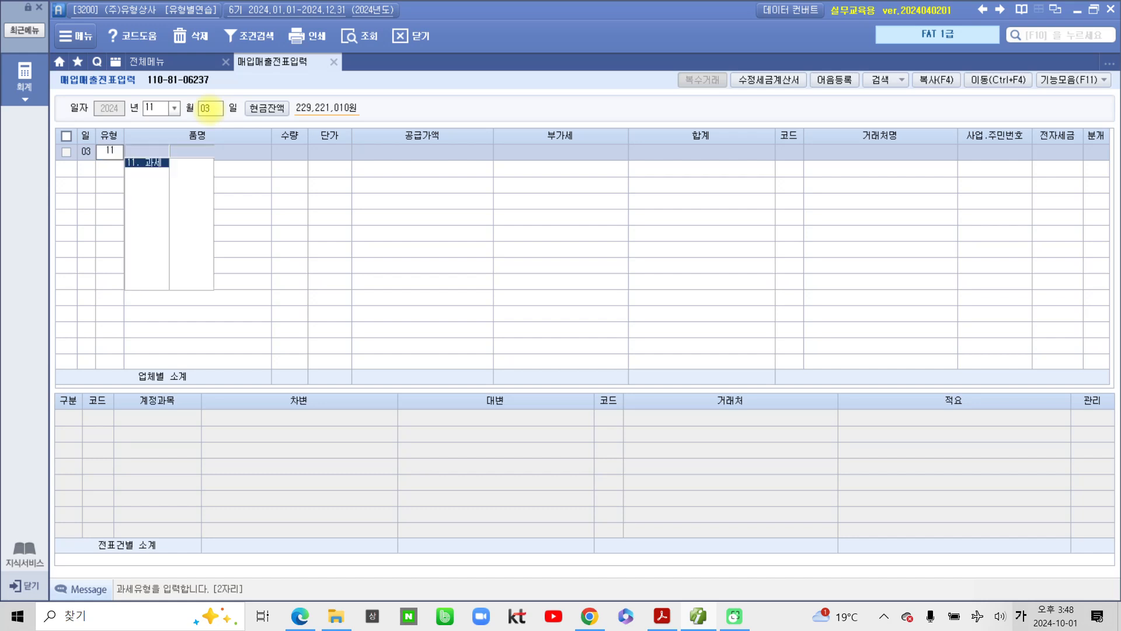
{"action": "key", "text": "Return"}
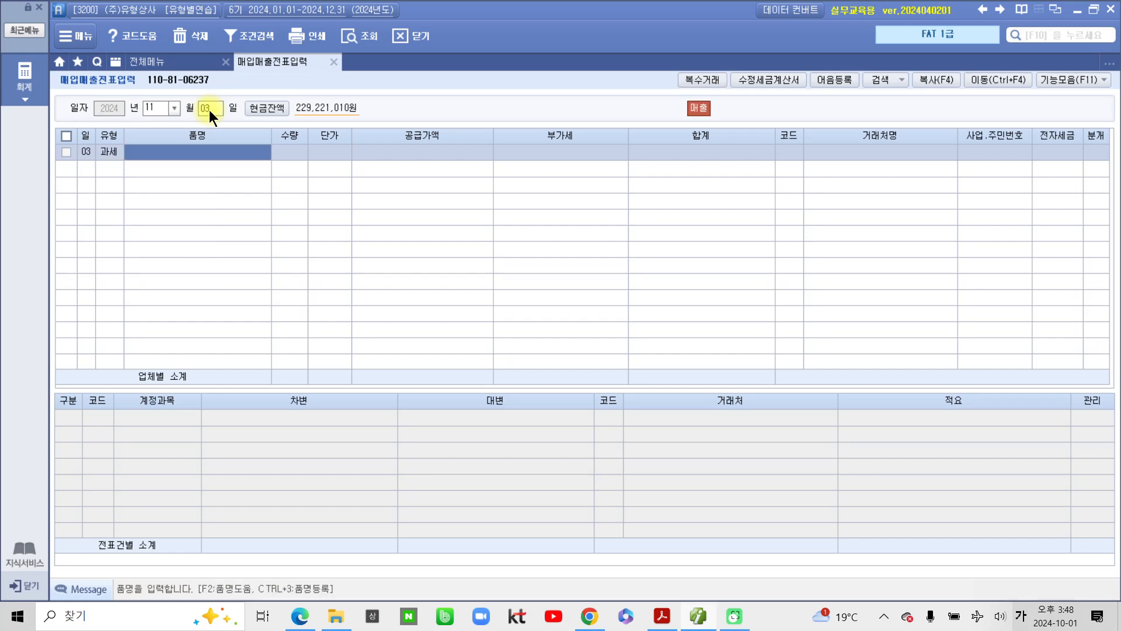
- Enter 상품 as the 품명 and 3,000,000 as the 공급가액, leaving 수량 and 단가 blank
{"action": "type", "text": "상품"}
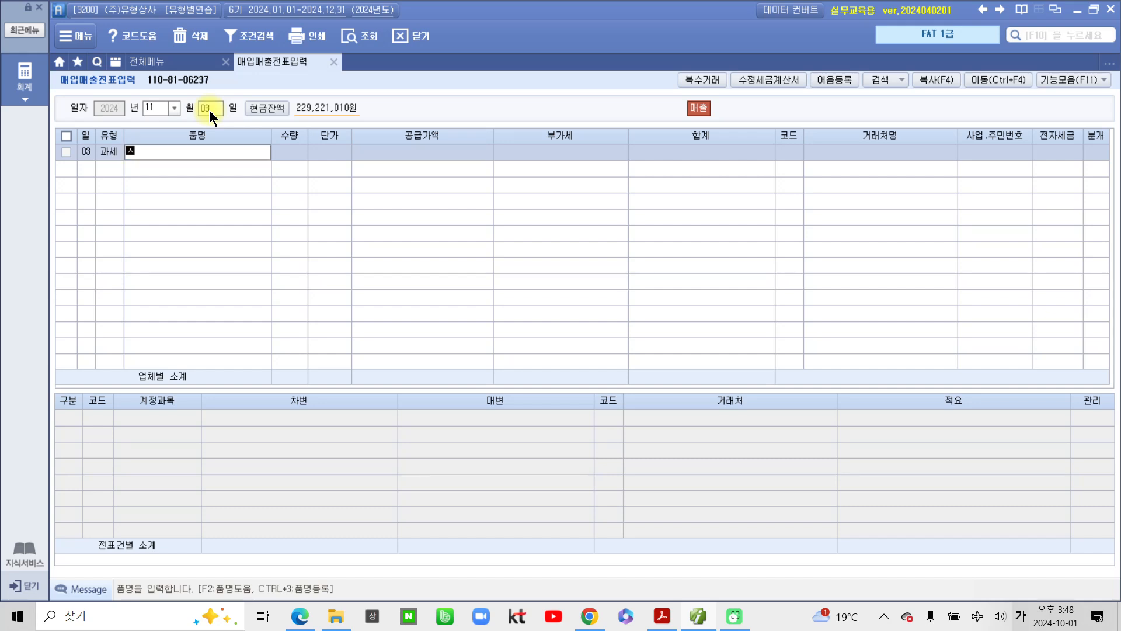
{"action": "key", "text": "Return"}
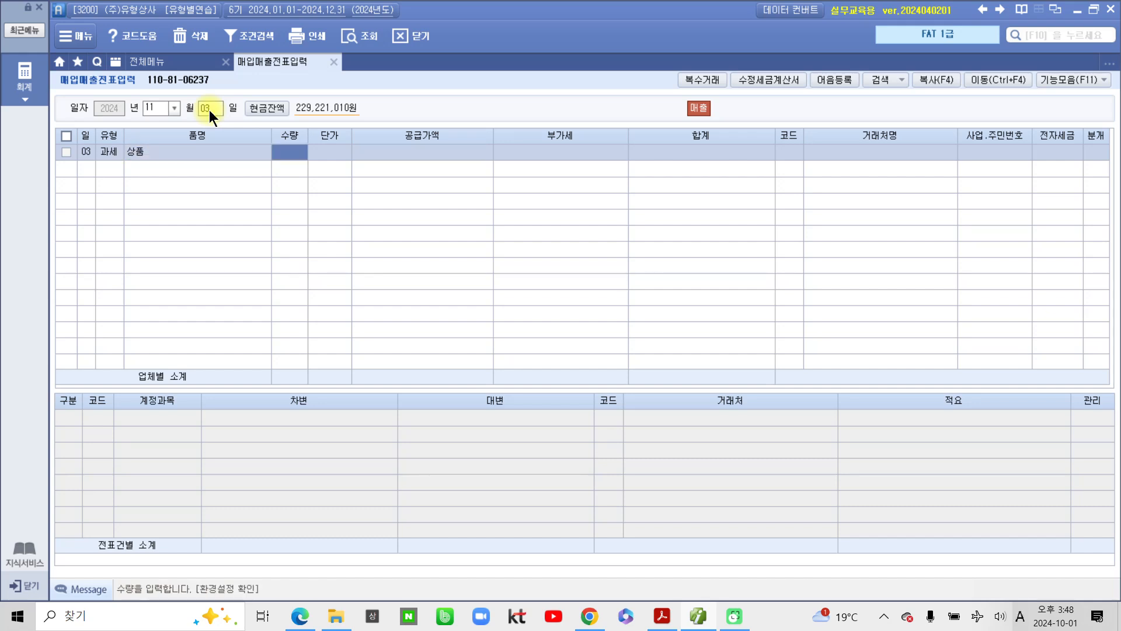
{"action": "key", "text": "Return"}
{"action": "key", "text": "Return"}
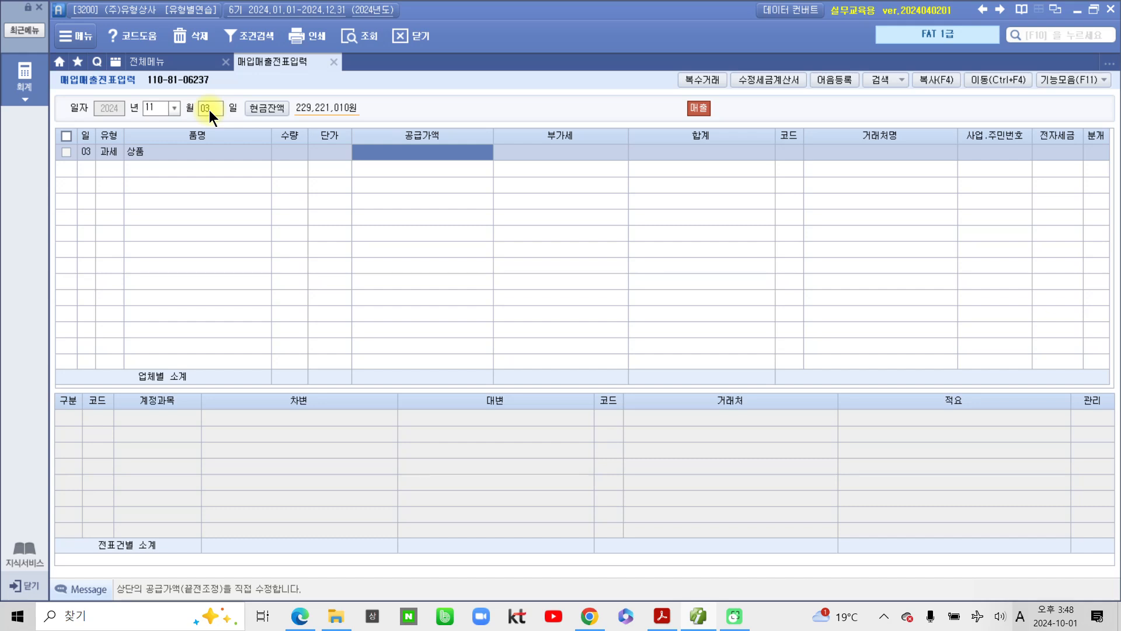
{"action": "type", "text": "3000000"}
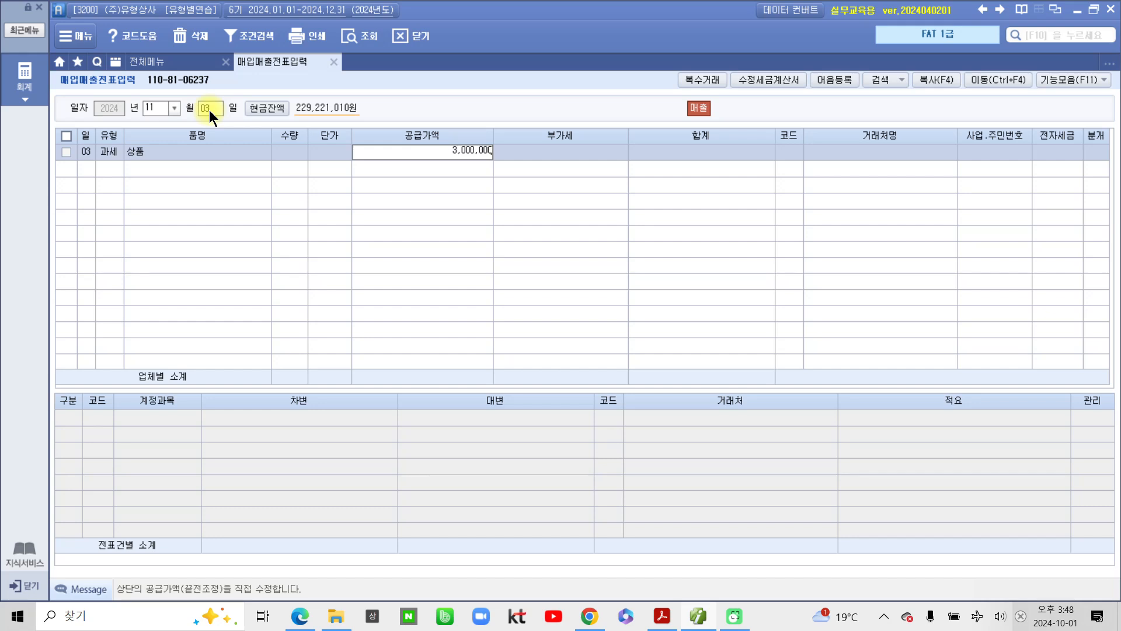
{"action": "key", "text": "Return"}
{"action": "key", "text": "Return"}
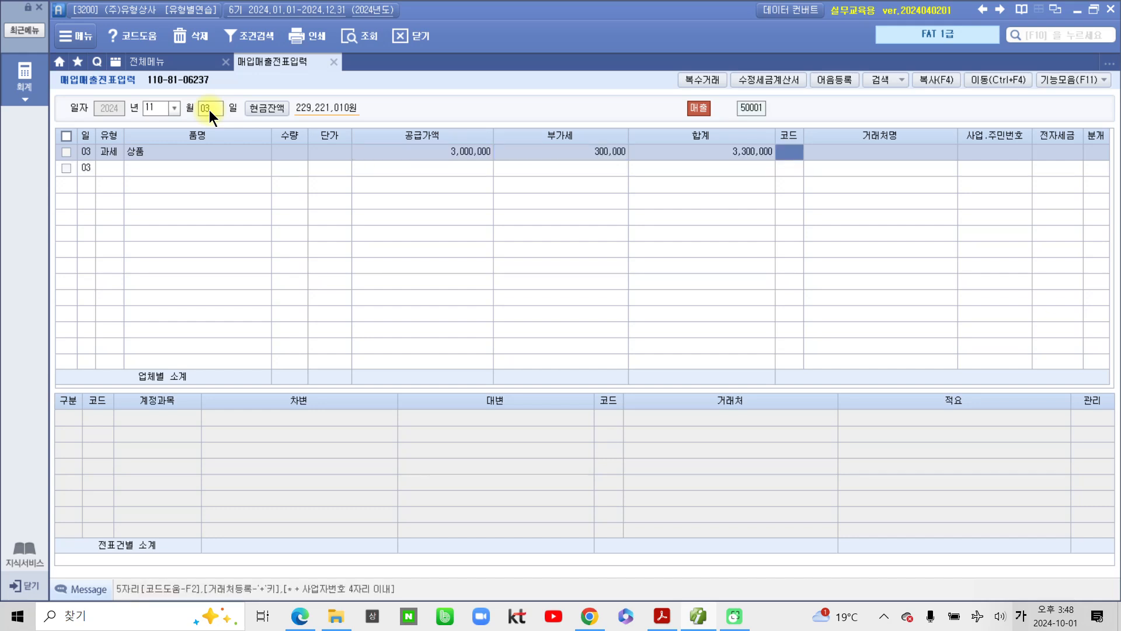
- Set the November 3 sale's 거래처 to (주)우리상사 and its 전자세금 to 전자입력
{"action": "type", "text": "우리"}
{"action": "key", "text": "Return"}
{"action": "key", "text": "Return"}
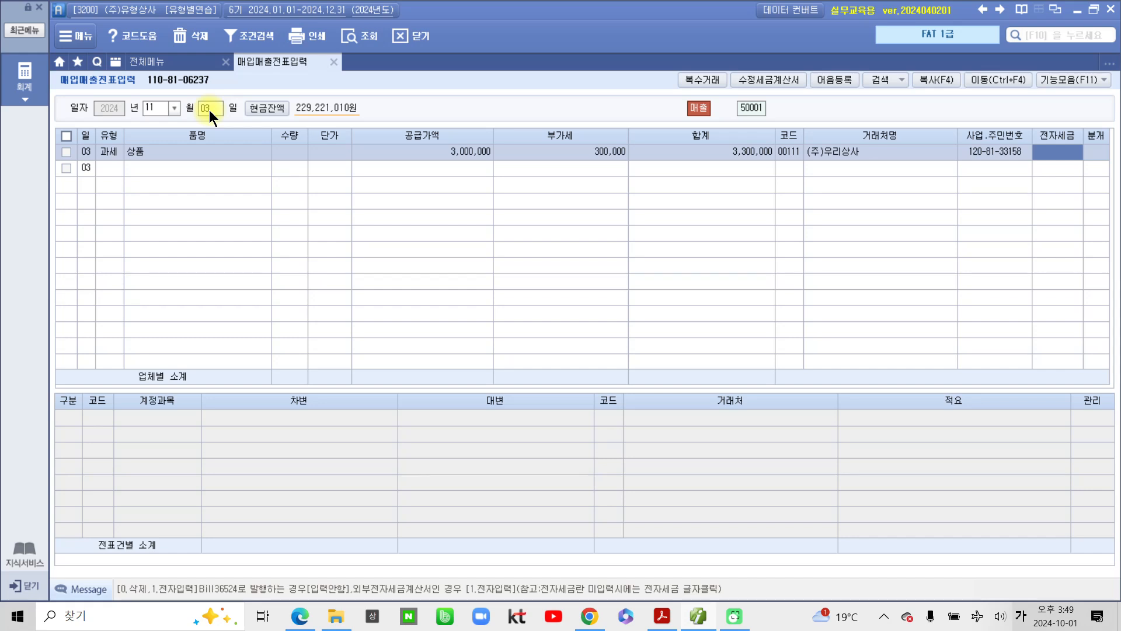
{"action": "type", "text": "1"}
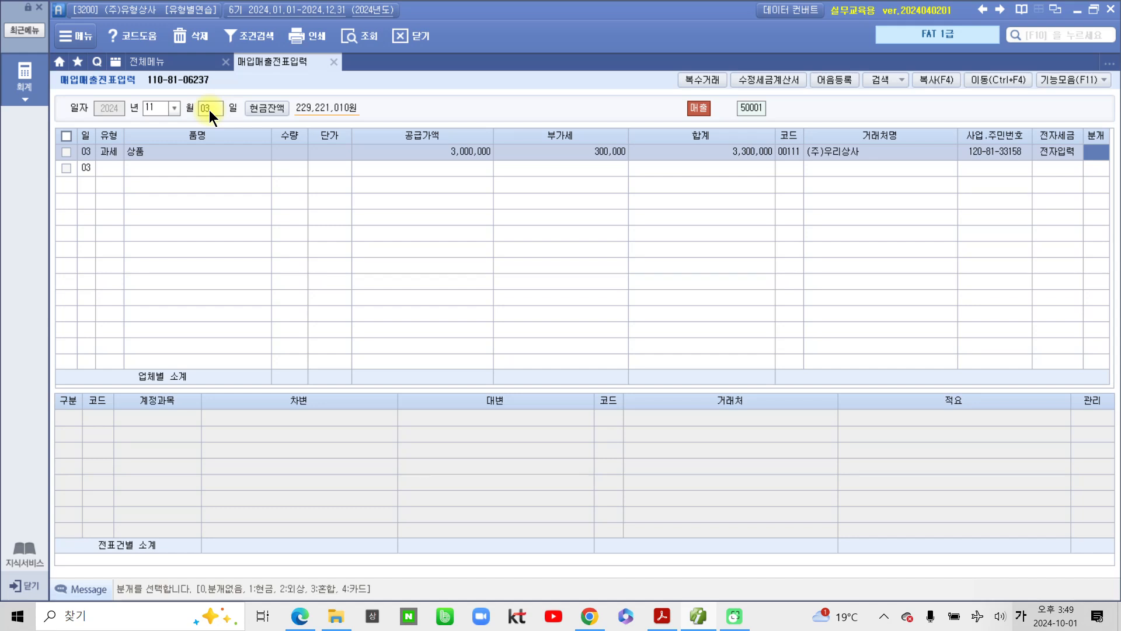
- Set the (주)우리상사 sale's 분개 to 외상 and check the 외상매출금, 부가세예수금 and 상품매출 lines
{"action": "type", "text": "2"}
{"action": "key", "text": "Return"}
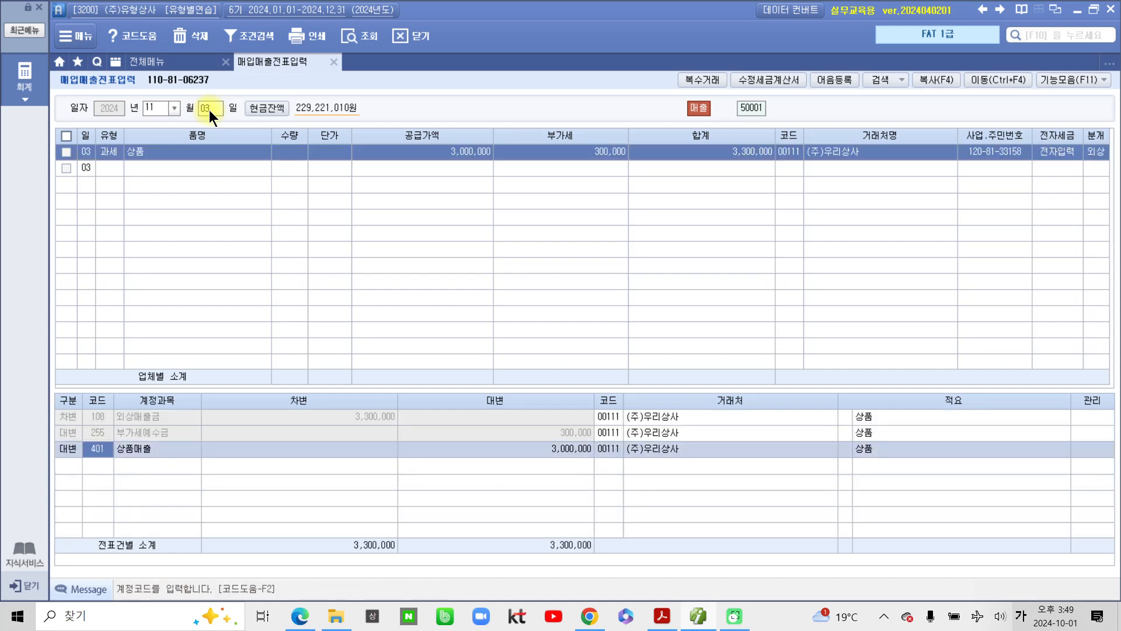
{"action": "left_click", "coordinate": [84, 420]}
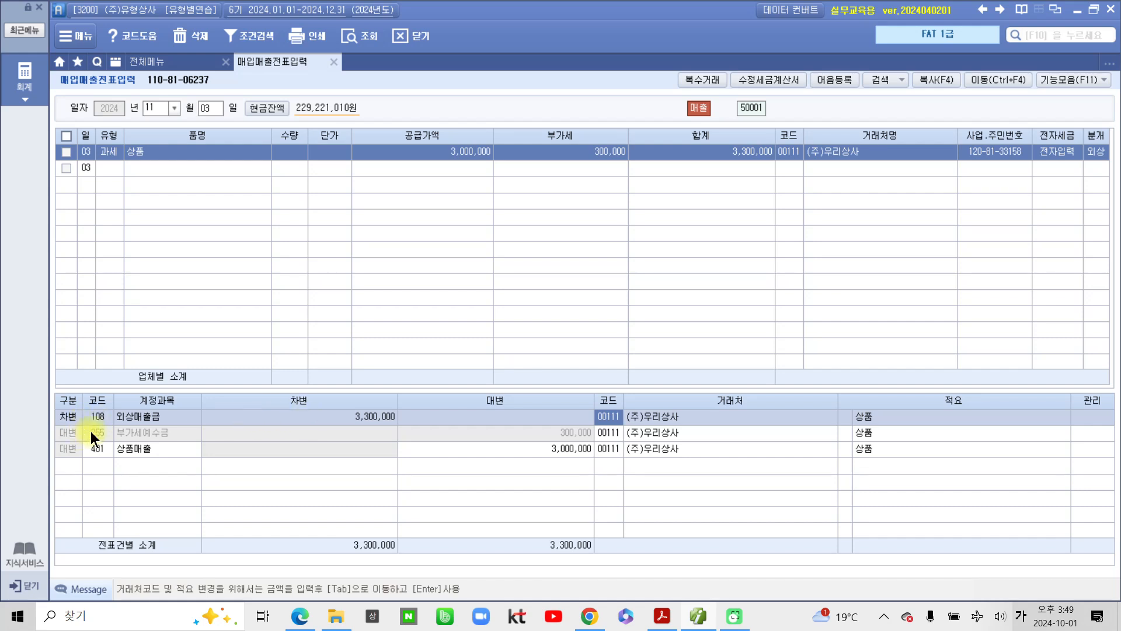
{"action": "left_click", "coordinate": [90, 431]}
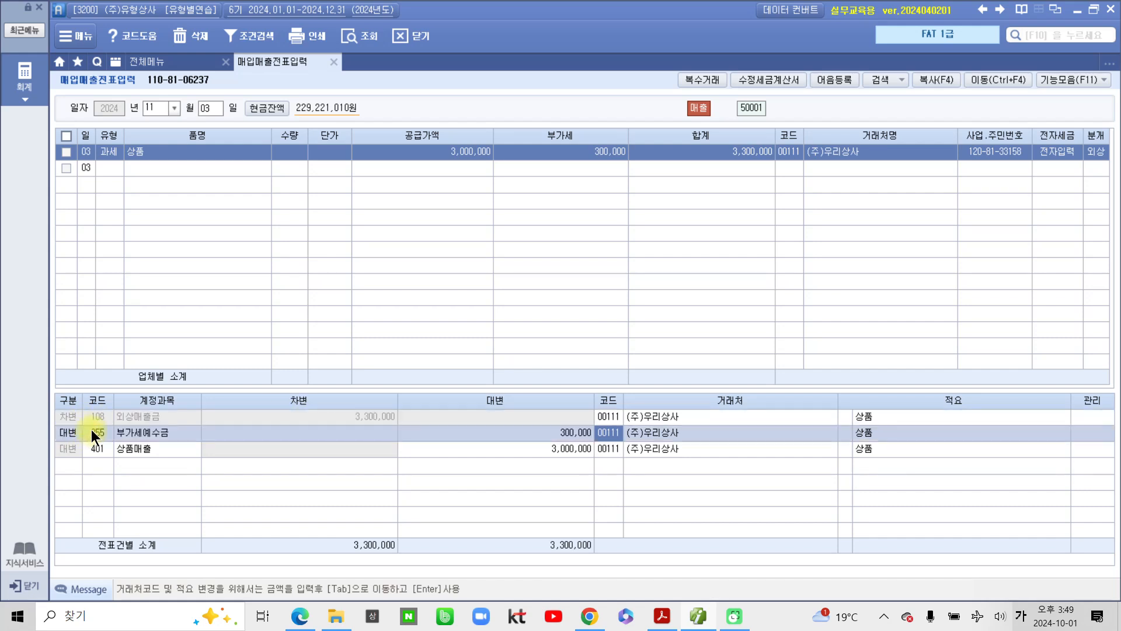
{"action": "left_click", "coordinate": [83, 450]}
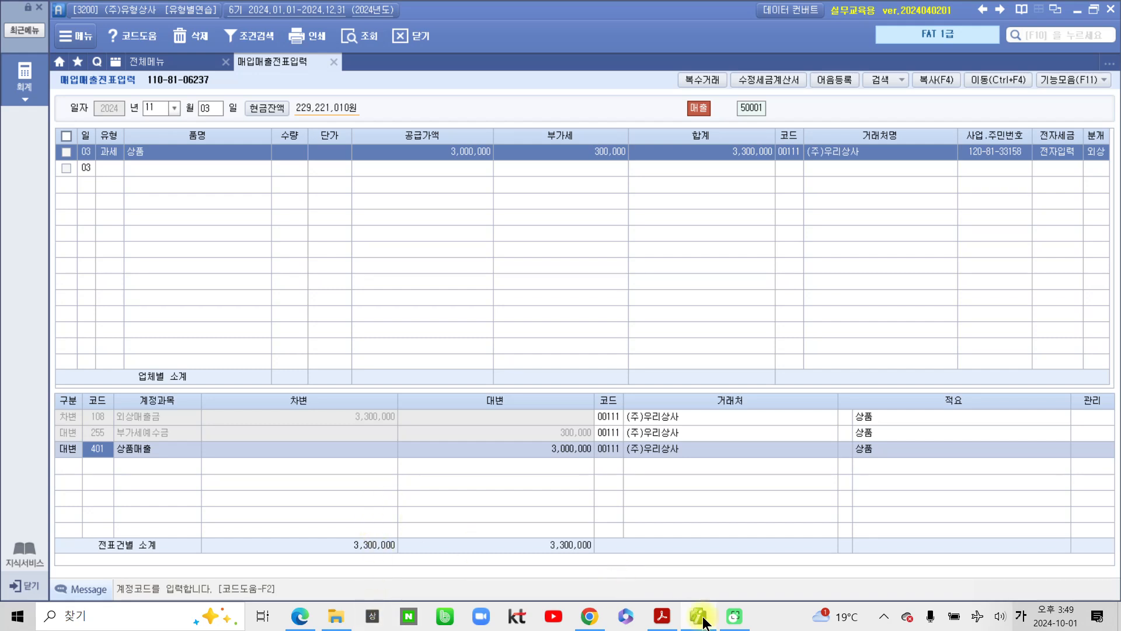
- Switch to the exercise PDF in Acrobat and highlight 전자세금계산서, 당좌수표로 and 외상 in the November 4 exercise
{"action": "left_click", "coordinate": [662, 616]}
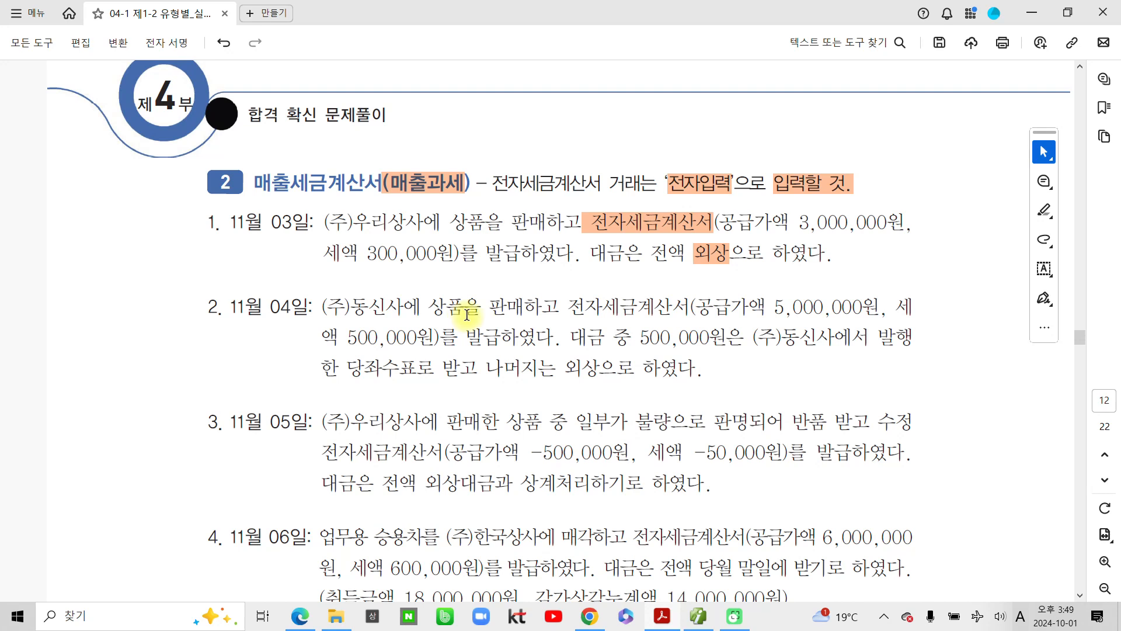
{"action": "left_click_drag", "start_coordinate": [691, 308], "coordinate": [567, 310]}
{"action": "left_click", "coordinate": [610, 333]}
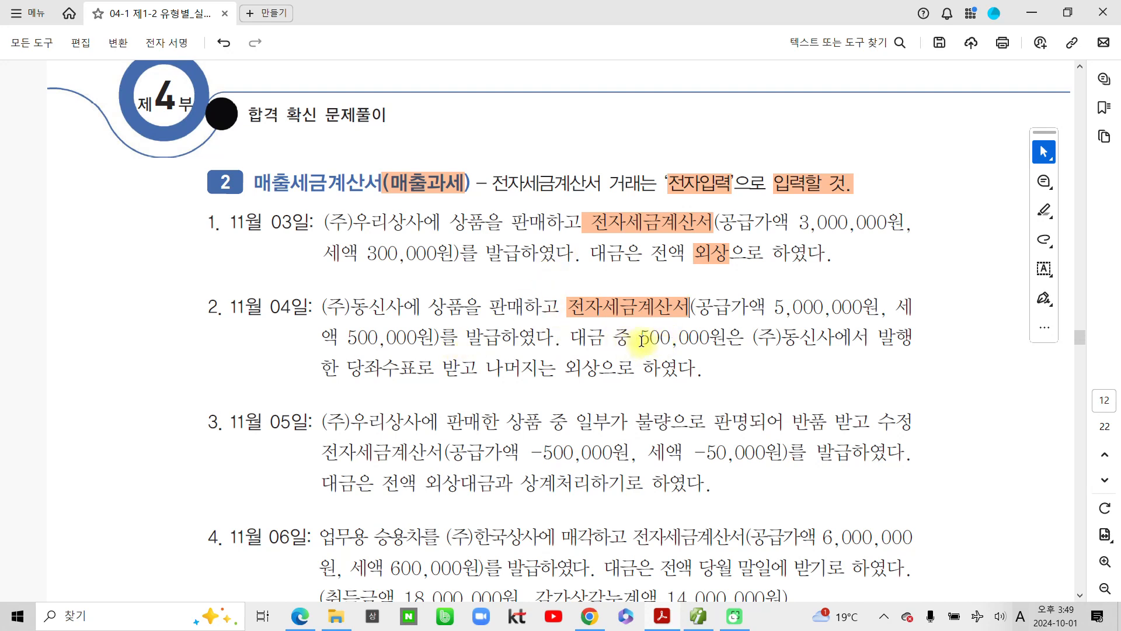
{"action": "left_click_drag", "start_coordinate": [333, 367], "coordinate": [435, 368]}
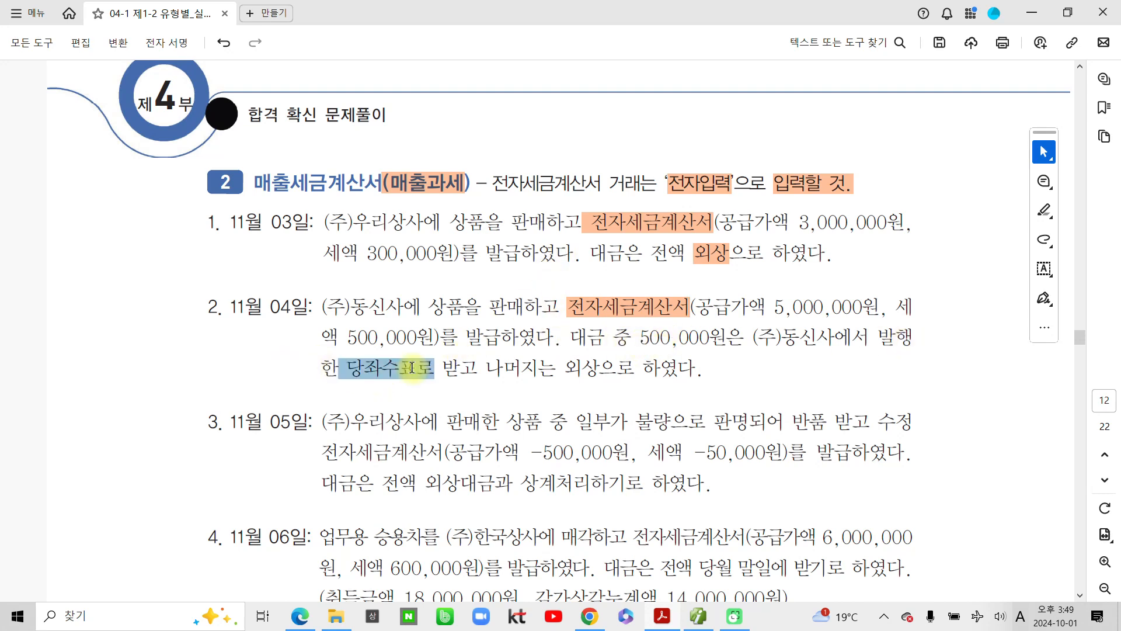
{"action": "left_click", "coordinate": [460, 397]}
{"action": "left_click_drag", "start_coordinate": [564, 368], "coordinate": [601, 369]}
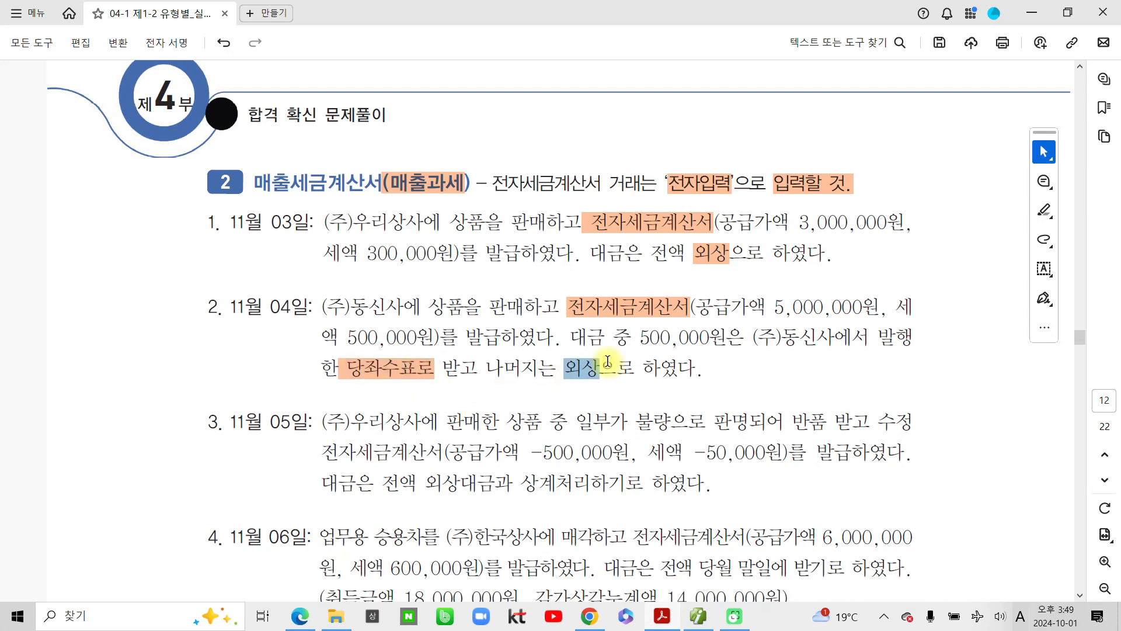
{"action": "left_click", "coordinate": [650, 390]}
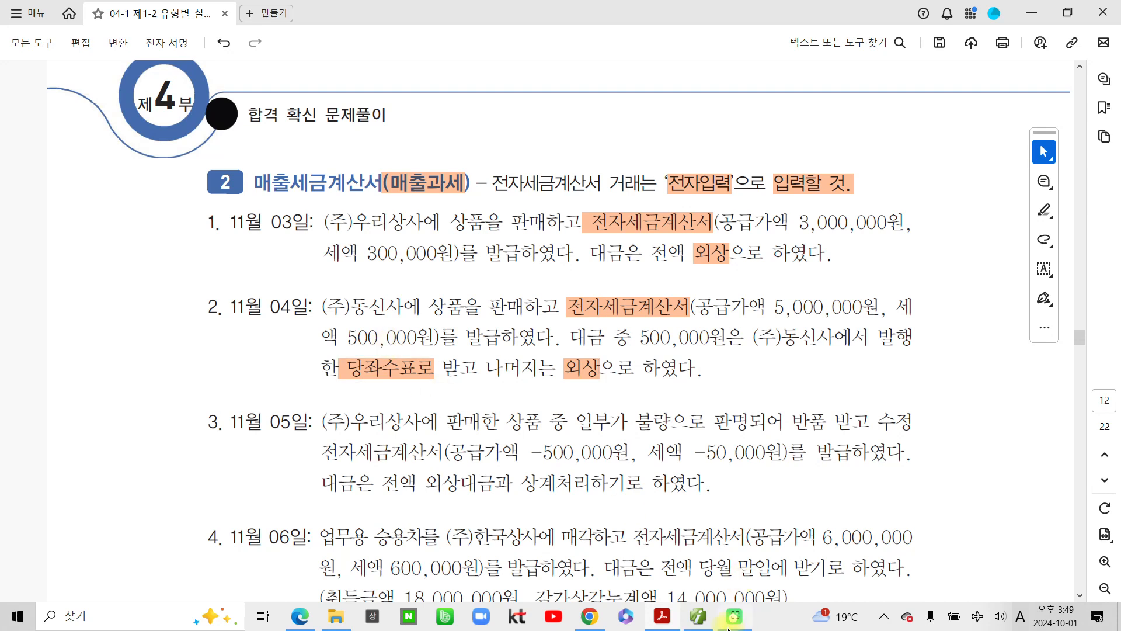
- Switch back to 매입매출전표입력, open November 4 and set the first line's 유형 to 11 (과세)
{"action": "left_click", "coordinate": [703, 619]}
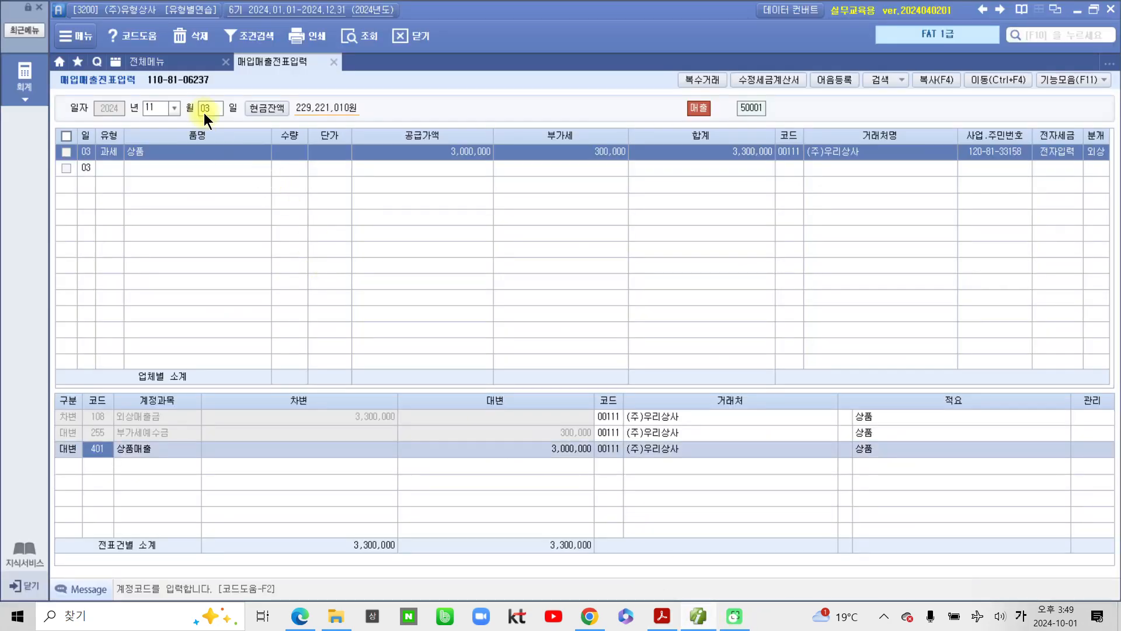
{"action": "left_click", "coordinate": [205, 110]}
{"action": "type", "text": "4"}
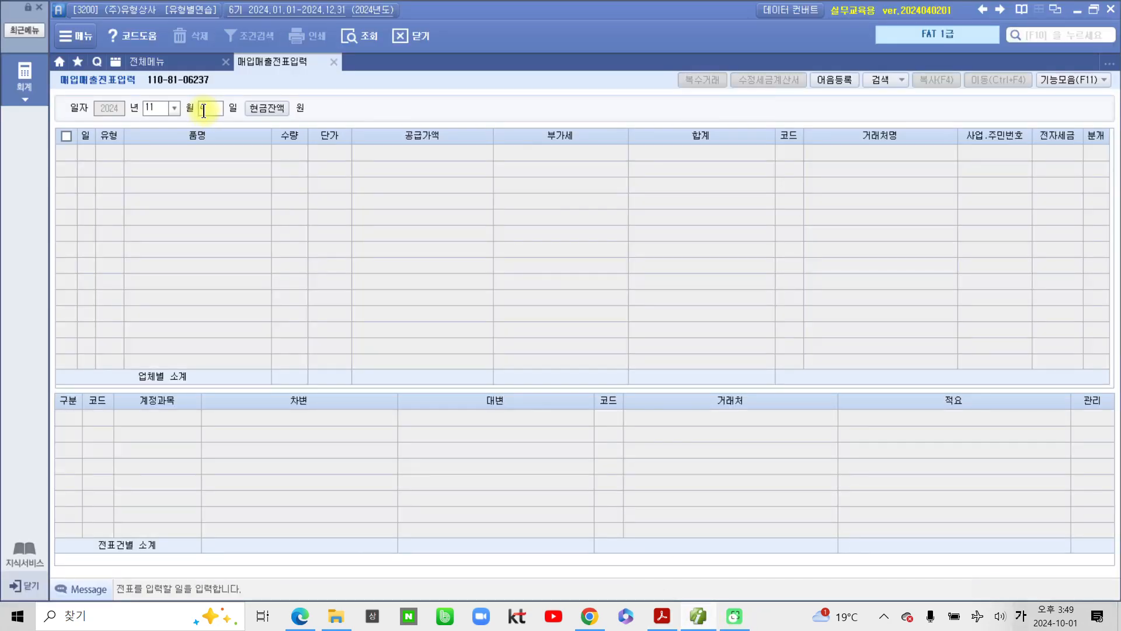
{"action": "key", "text": "Return"}
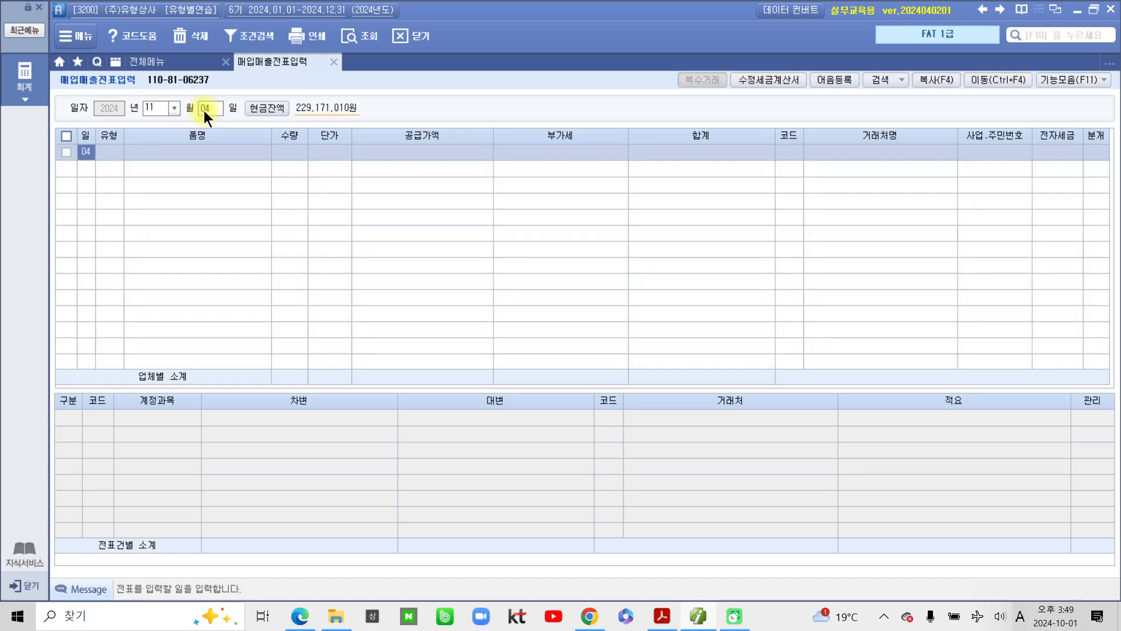
{"action": "key", "text": "Return"}
{"action": "type", "text": "11"}
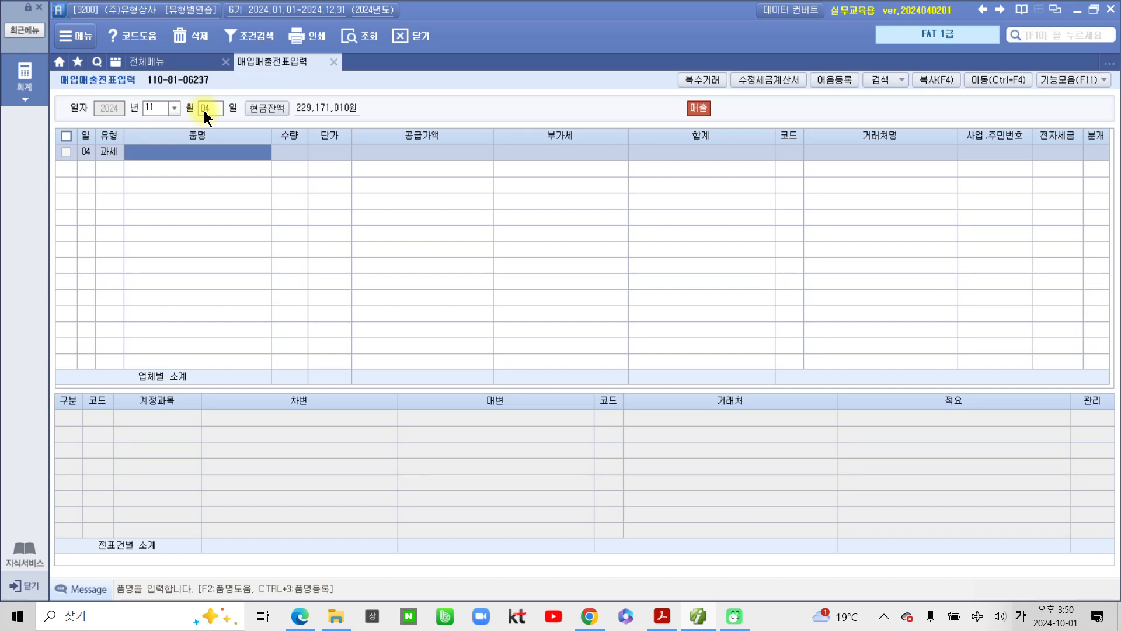
- Enter 상품 as the 품명 and 5,000,000 as the 공급가액 of the November 4 sale, leaving 수량 and 단가 blank
{"action": "type", "text": "상품"}
{"action": "key", "text": "Return"}
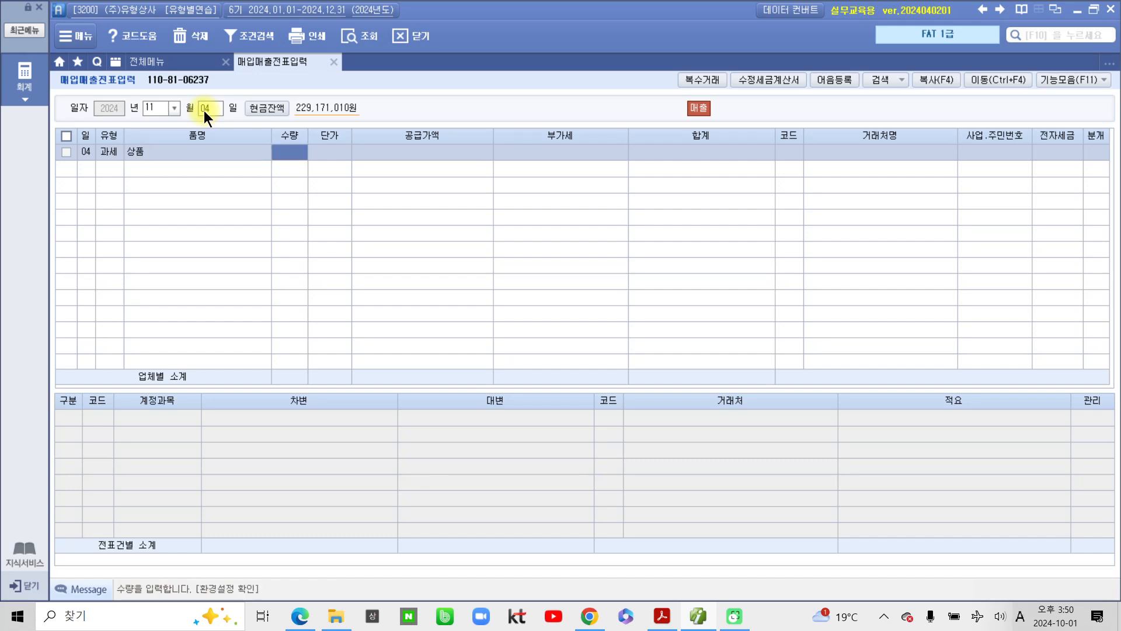
{"action": "key", "text": "Return"}
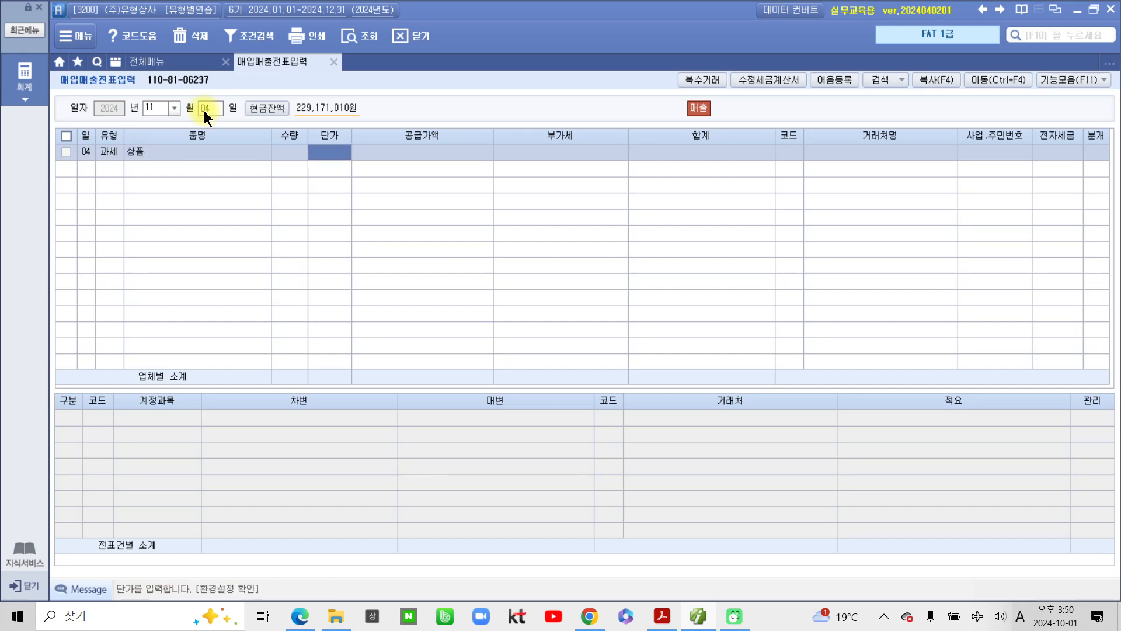
{"action": "key", "text": "Return"}
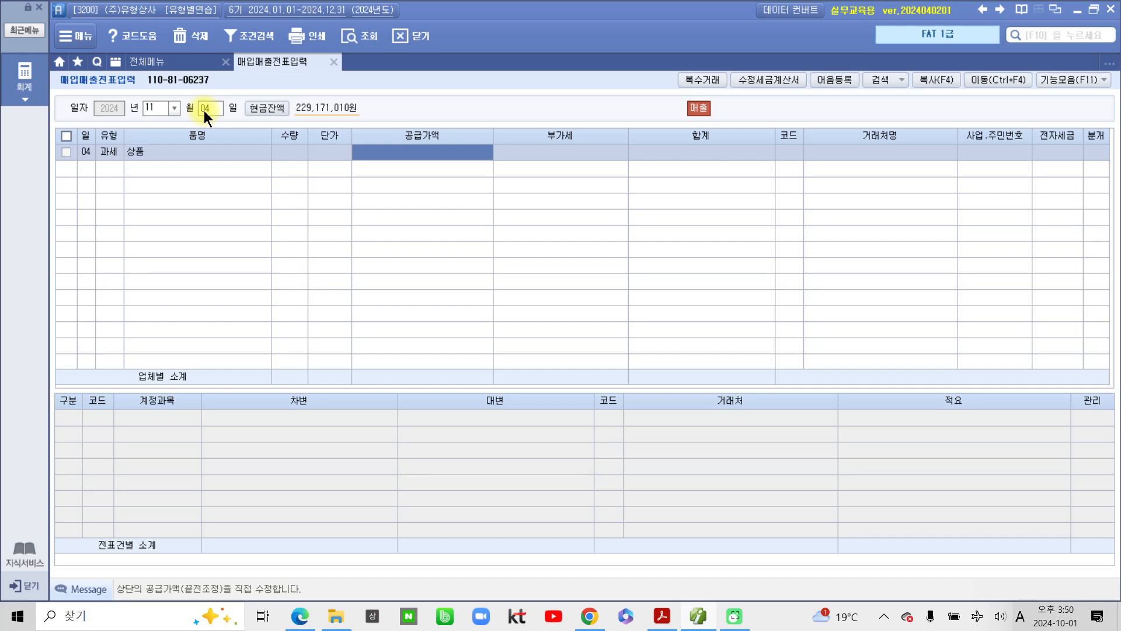
{"action": "type", "text": "5000000"}
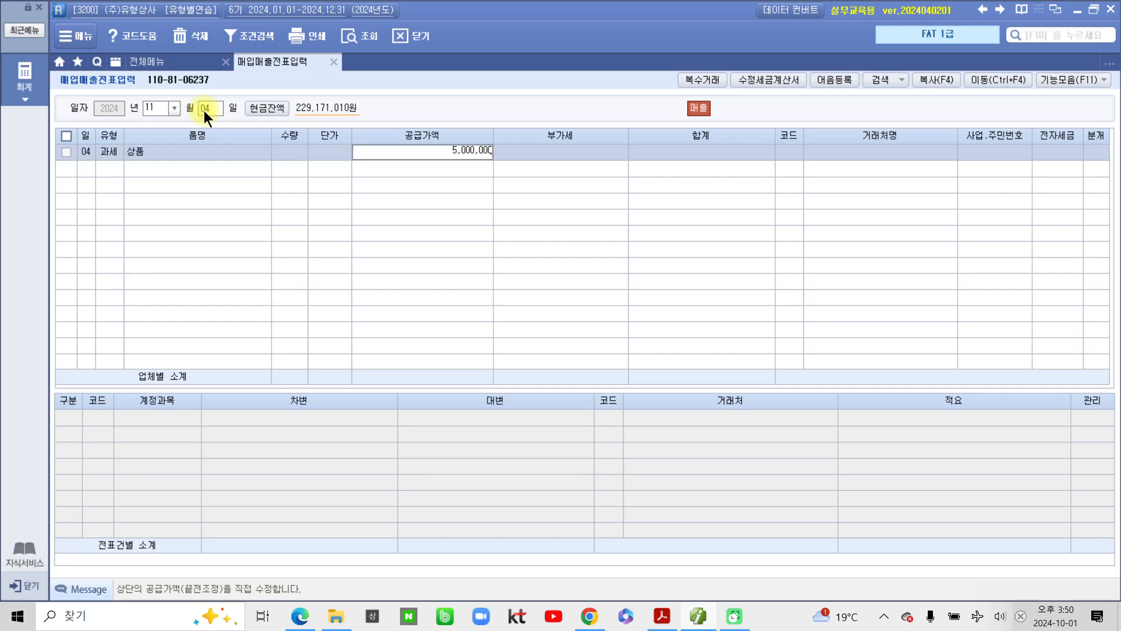
{"action": "key", "text": "Return"}
{"action": "key", "text": "Return"}
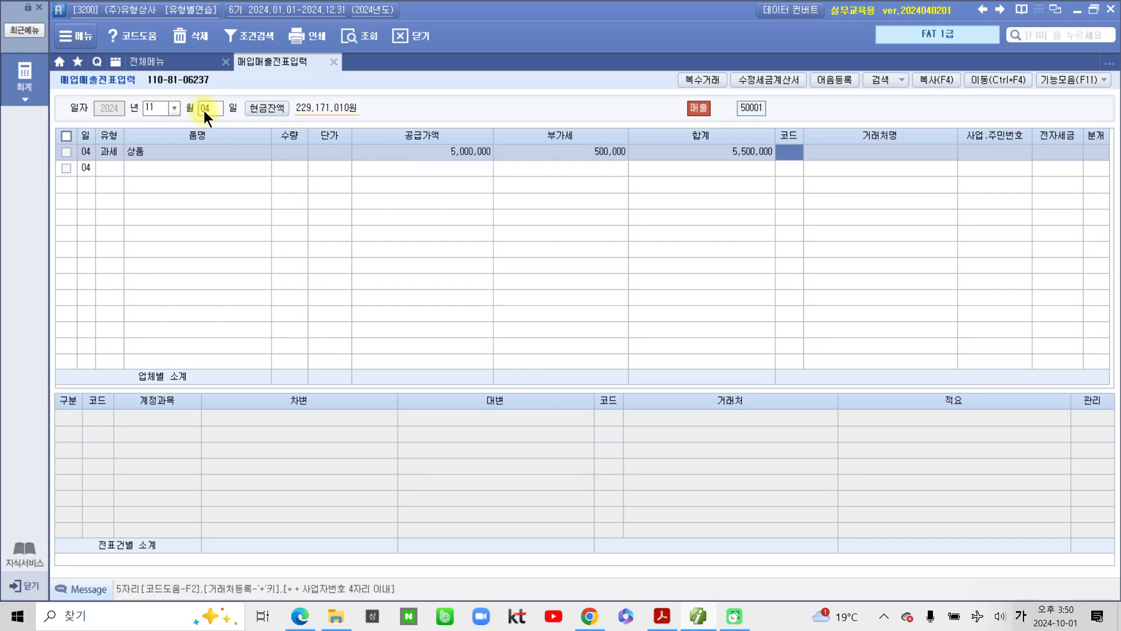
- Set the November 4 sale's 거래처 to (주)동신사 and its 전자세금 to 전자입력
{"action": "type", "text": "통신"}
{"action": "key", "text": "Return"}
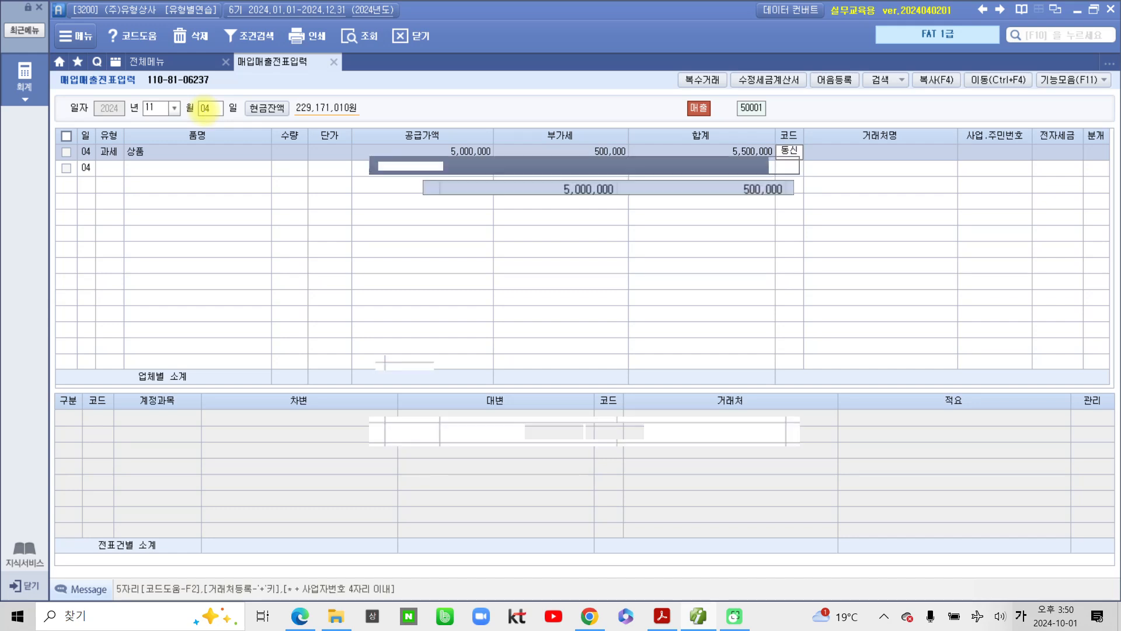
{"action": "key", "text": "Return"}
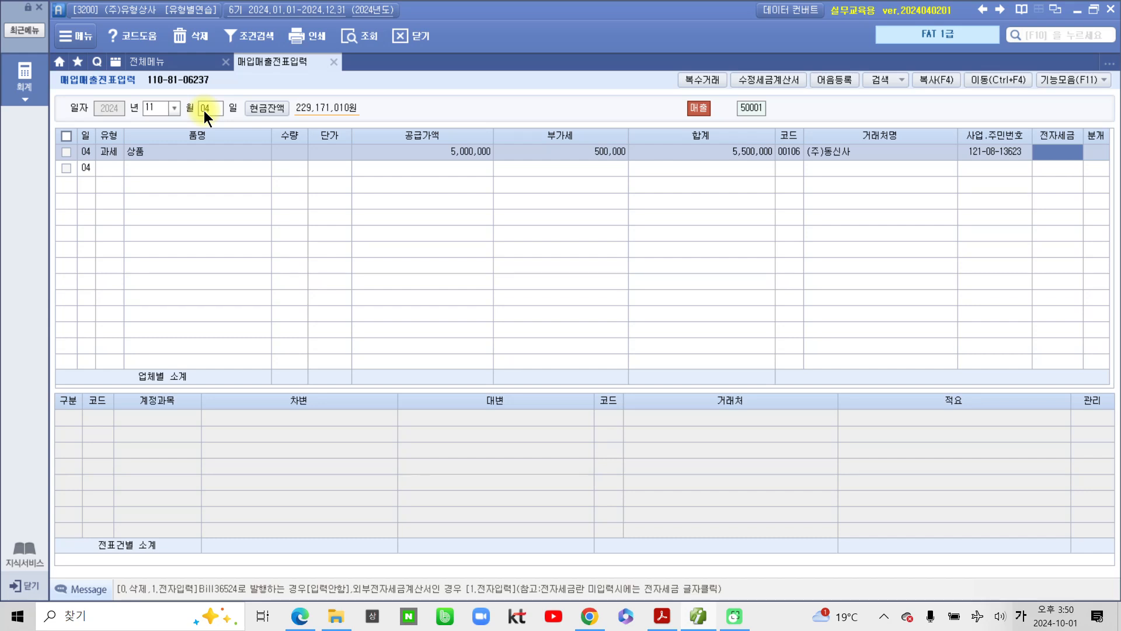
{"action": "type", "text": "1"}
{"action": "key", "text": "Return"}
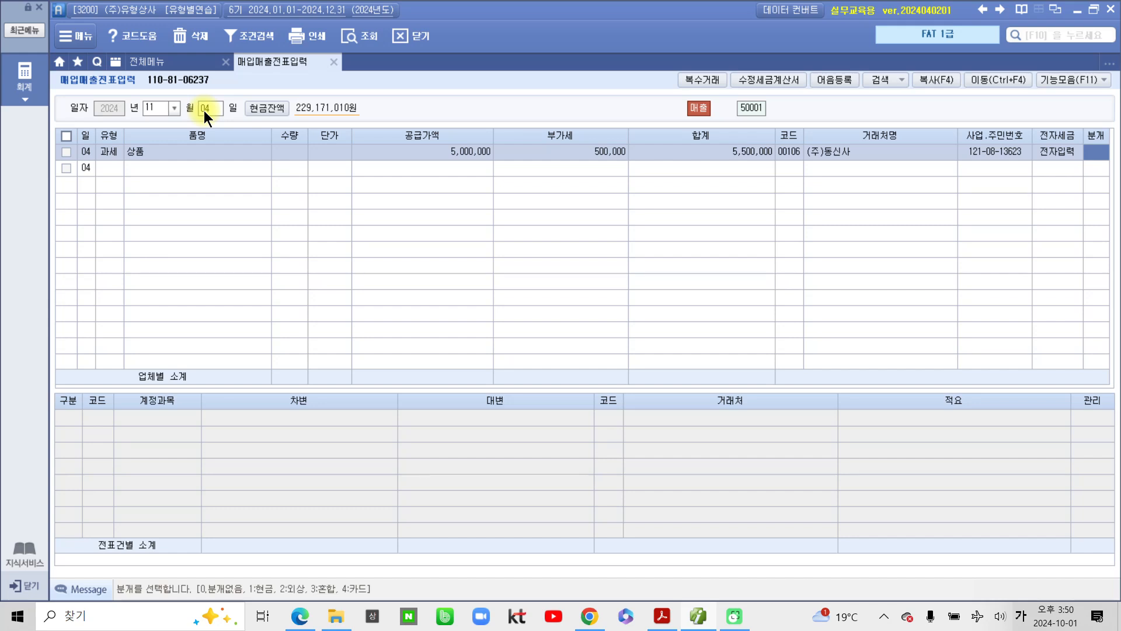
- Set the November 4 sale's 분개 to 3 (혼합) and review its 부가세예수금 and 상품매출 credit lines
{"action": "type", "text": "3"}
{"action": "key", "text": "Return"}
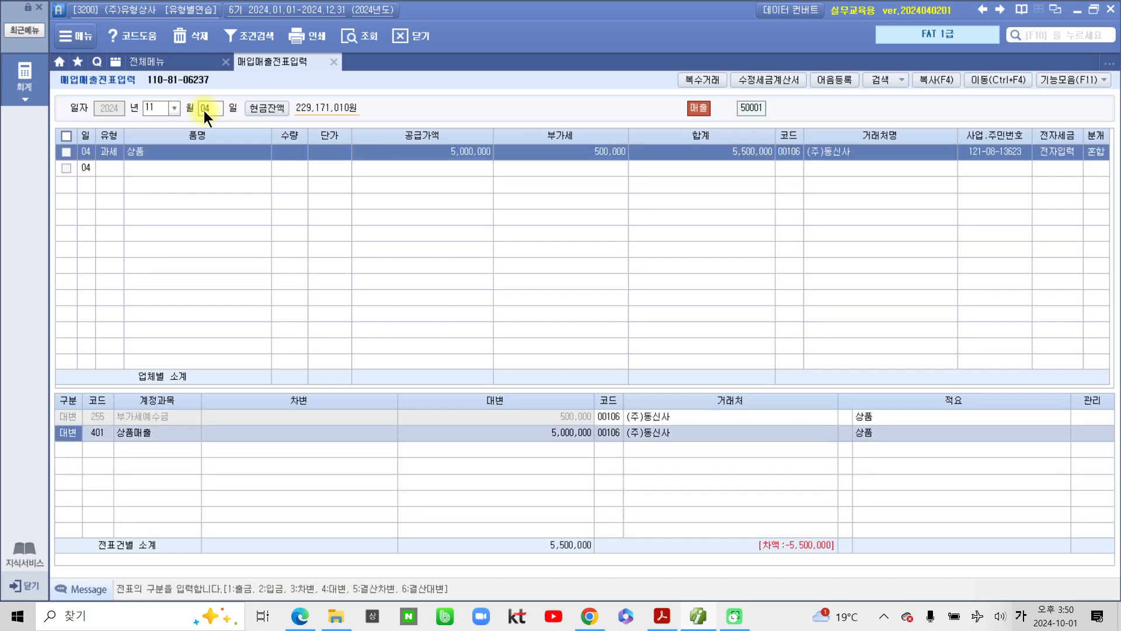
{"action": "left_click", "coordinate": [171, 418]}
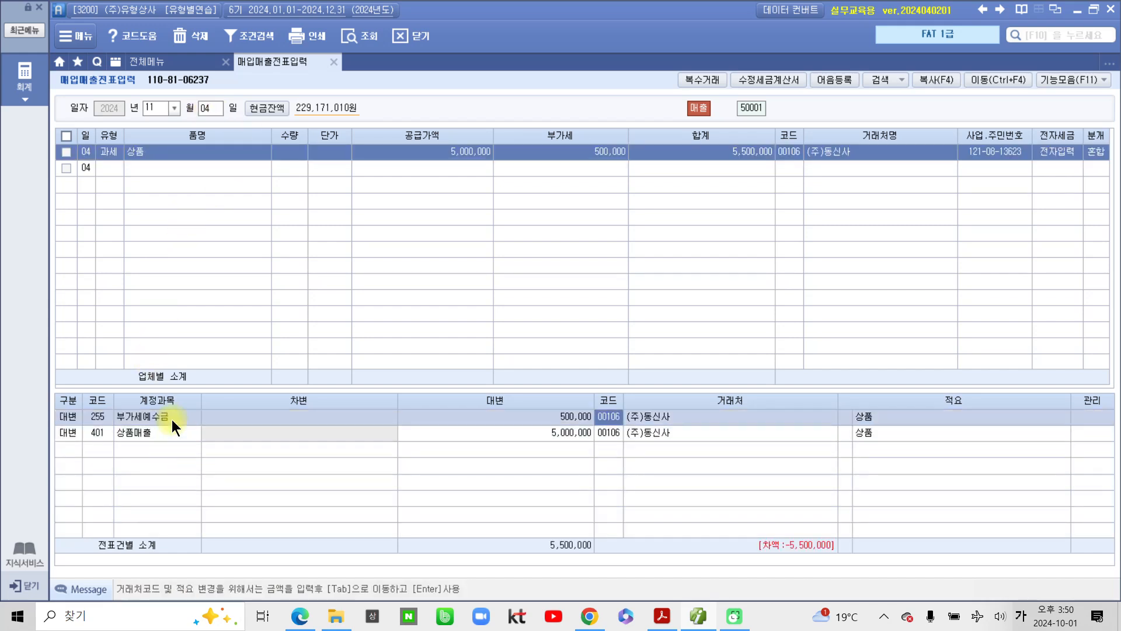
{"action": "left_click", "coordinate": [109, 437]}
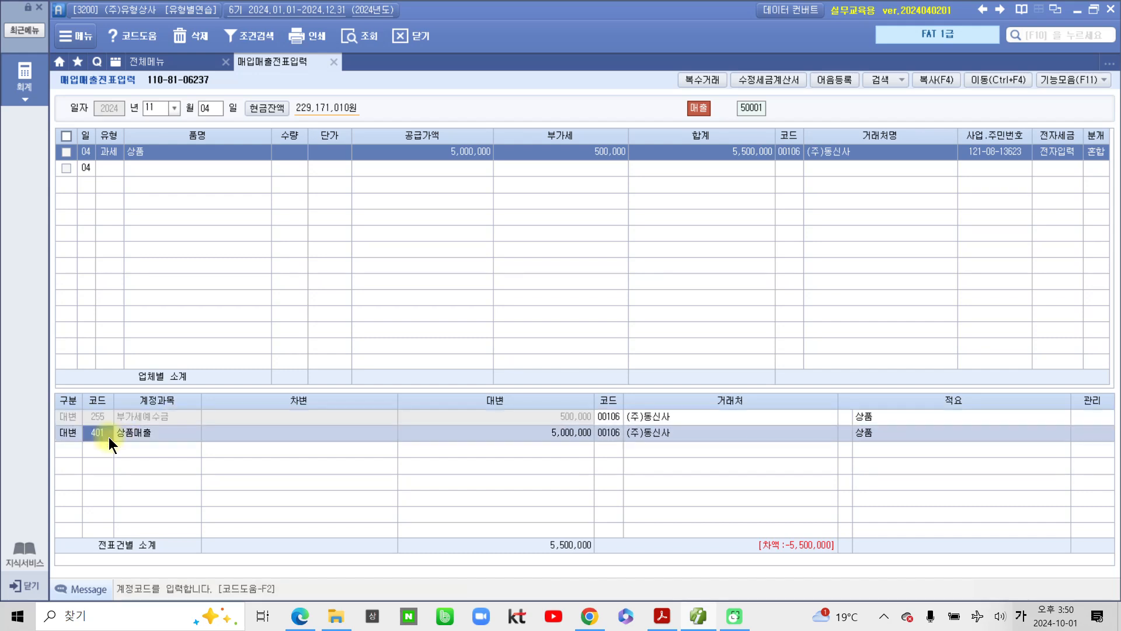
- Add a 차변 line for account 101 (현금) with 500,000 to the November 4 journal entry
{"action": "left_click", "coordinate": [65, 449]}
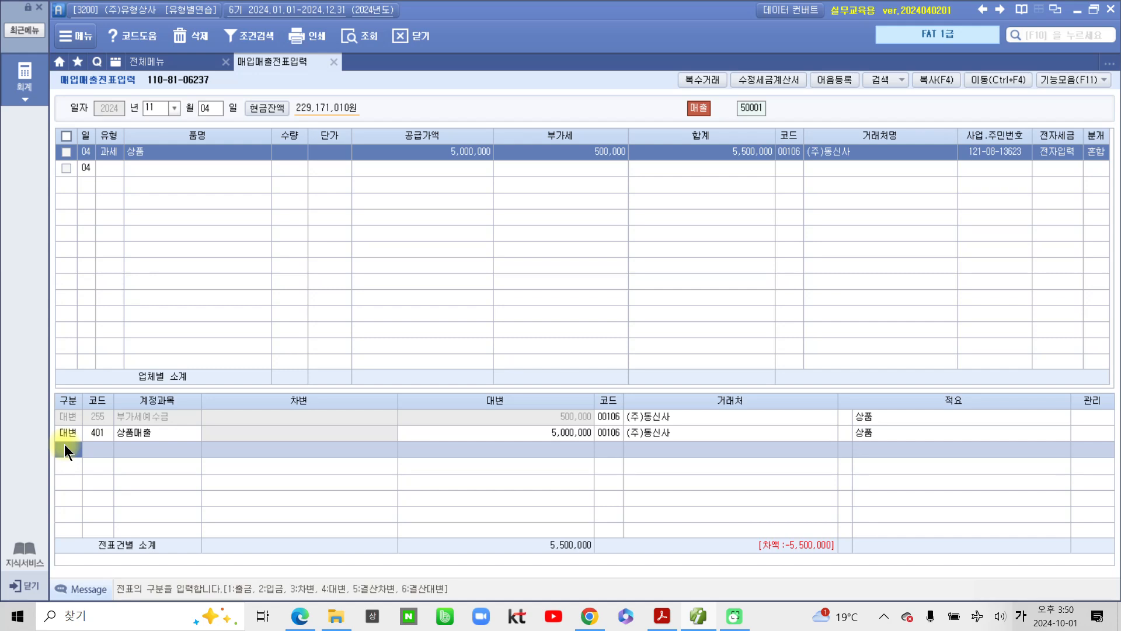
{"action": "type", "text": "3"}
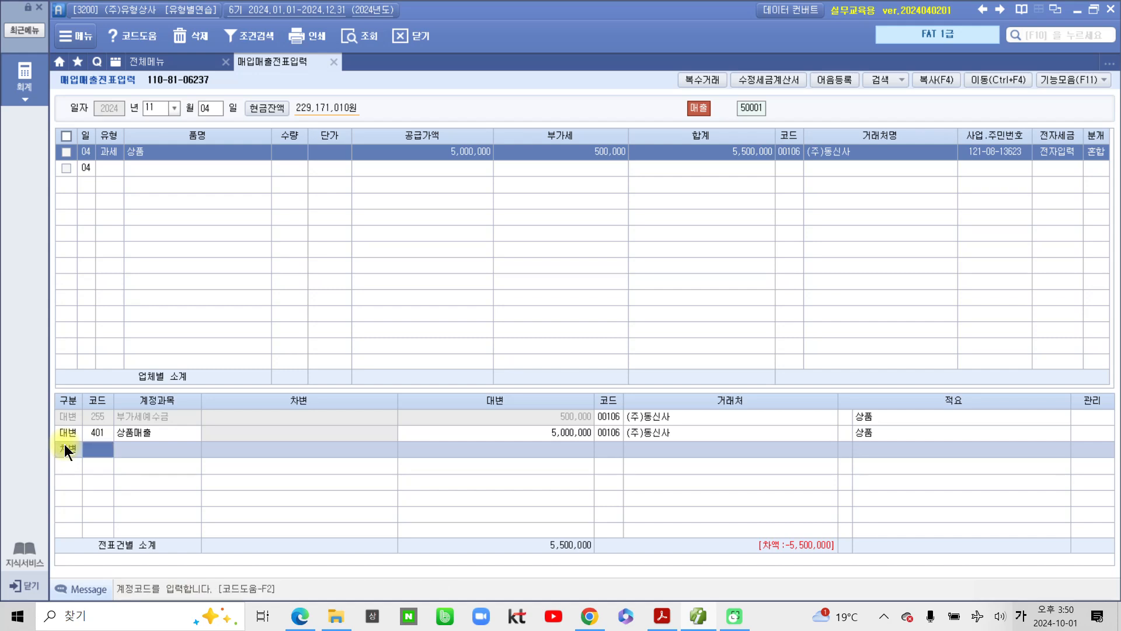
{"action": "type", "text": "101"}
{"action": "key", "text": "Return"}
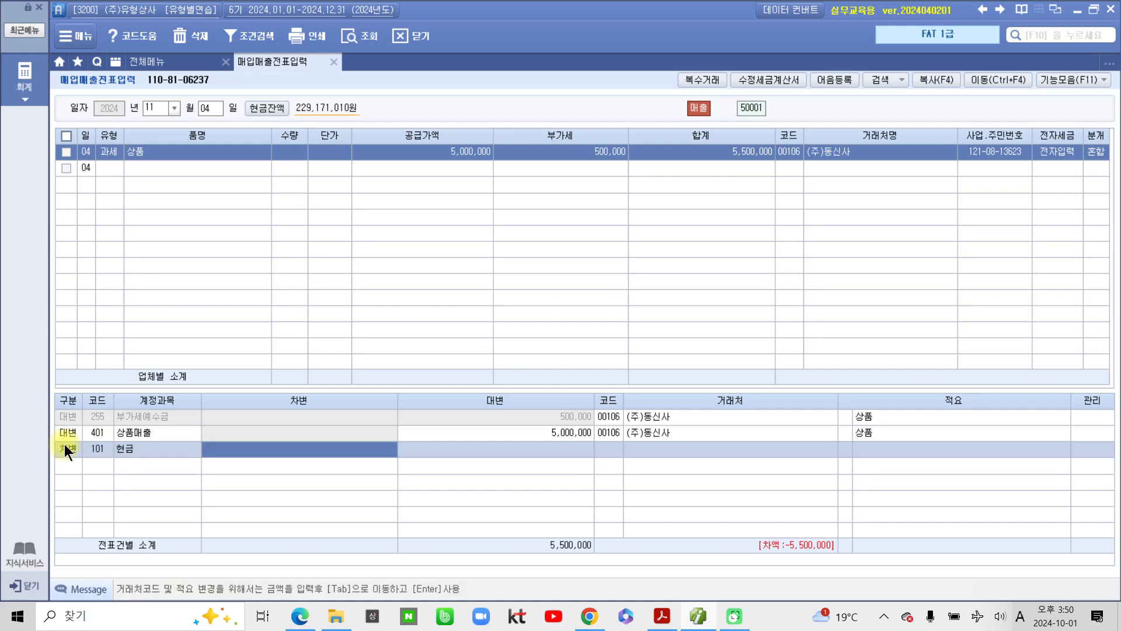
{"action": "type", "text": "5000000"}
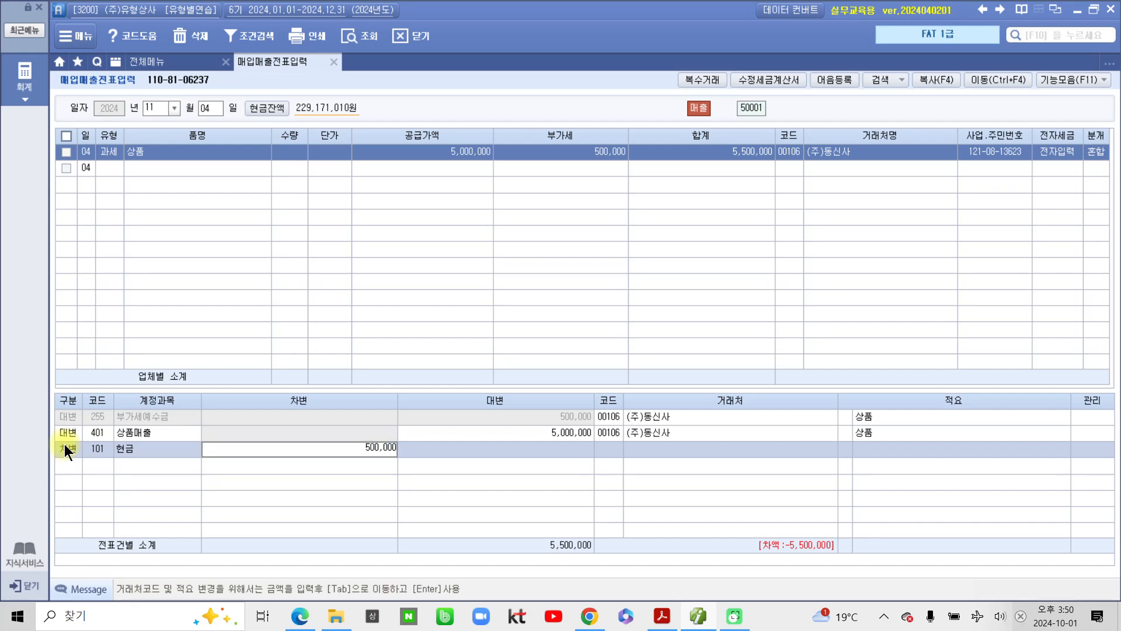
{"action": "key", "text": "Return"}
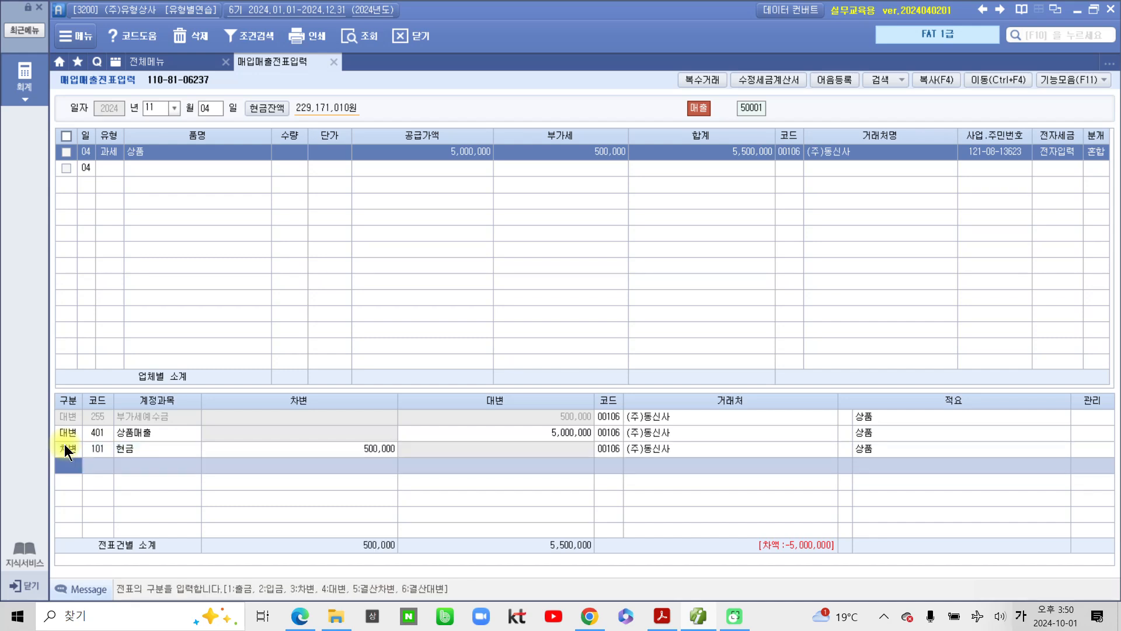
- Add a 차변 line for account 108 (외상매출금) with 5,000,000 to the November 4 journal entry
{"action": "type", "text": "3"}
{"action": "key", "text": "Return"}
{"action": "type", "text": "108"}
{"action": "key", "text": "Return"}
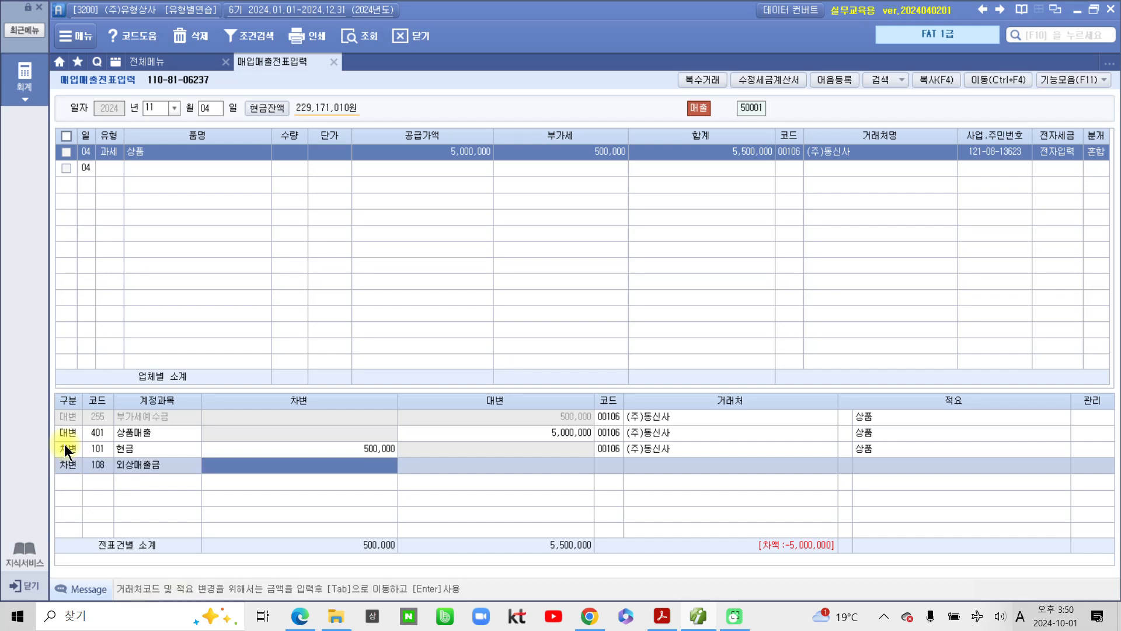
{"action": "type", "text": "5,000,000"}
{"action": "key", "text": "Return"}
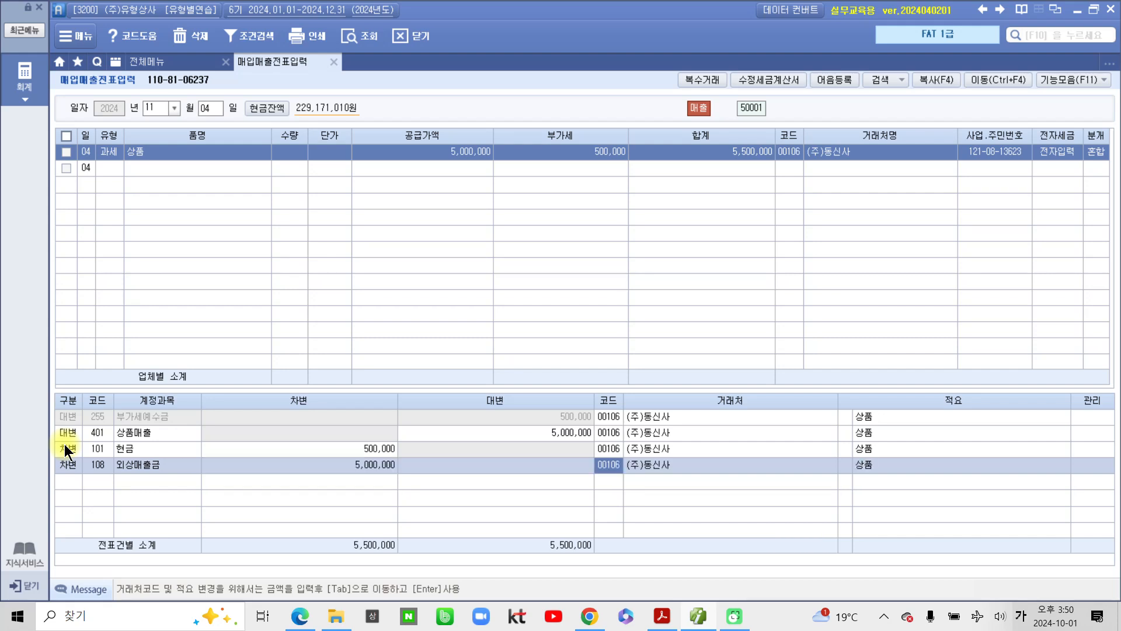
- Check the 거래처 on the November 4 journal lines and compare the 차변 and 대변 totals
{"action": "mouse_move", "coordinate": [639, 507]}
{"action": "left_mouse_down"}
{"action": "mouse_move", "coordinate": [624, 383]}
{"action": "mouse_move", "coordinate": [653, 509]}
{"action": "left_mouse_up"}
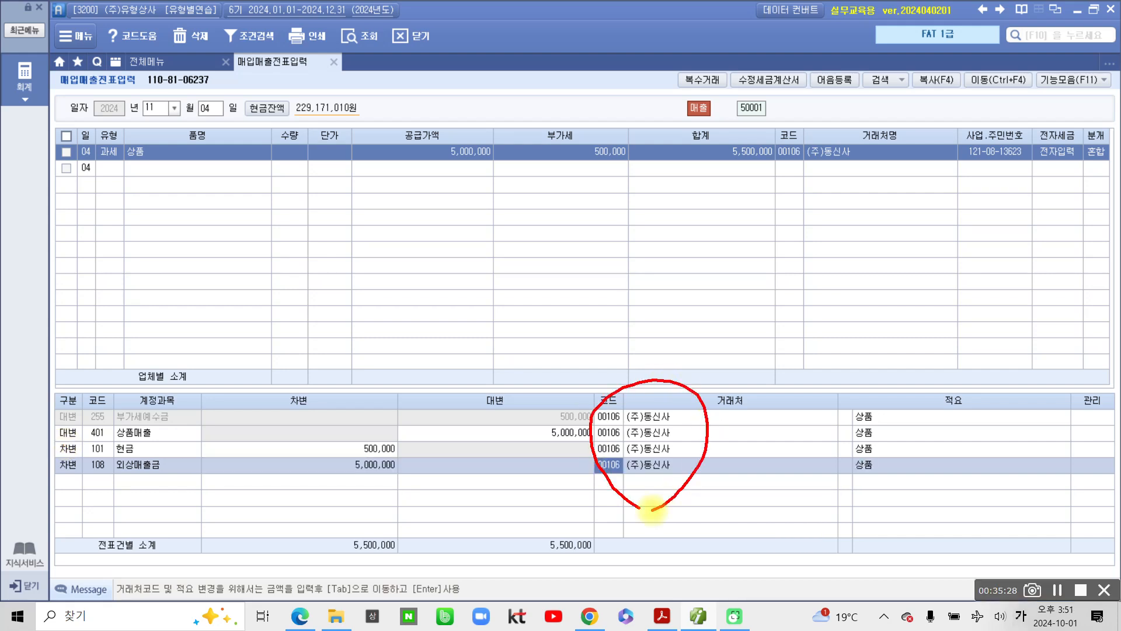
{"action": "mouse_move", "coordinate": [331, 531]}
{"action": "left_mouse_down"}
{"action": "mouse_move", "coordinate": [416, 529]}
{"action": "mouse_move", "coordinate": [330, 531]}
{"action": "left_mouse_up"}
{"action": "mouse_move", "coordinate": [546, 512]}
{"action": "left_mouse_down"}
{"action": "mouse_move", "coordinate": [633, 529]}
{"action": "mouse_move", "coordinate": [516, 516]}
{"action": "left_mouse_up"}
{"action": "left_click_drag", "start_coordinate": [458, 540], "coordinate": [504, 538]}
{"action": "left_click_drag", "start_coordinate": [459, 558], "coordinate": [493, 558]}
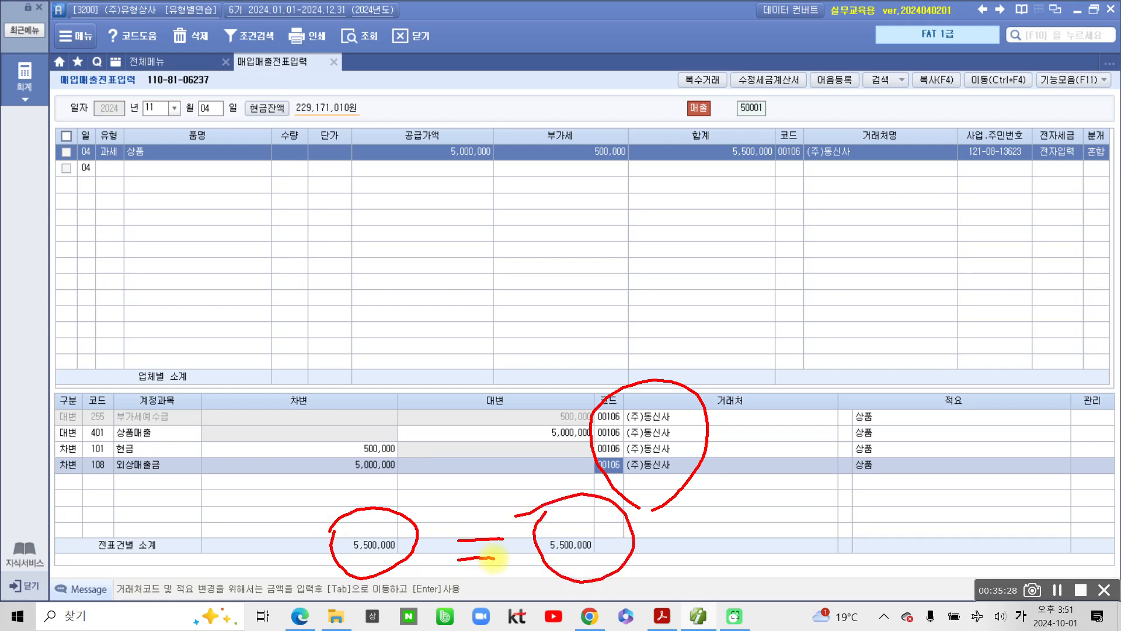
{"action": "key", "text": "Escape"}
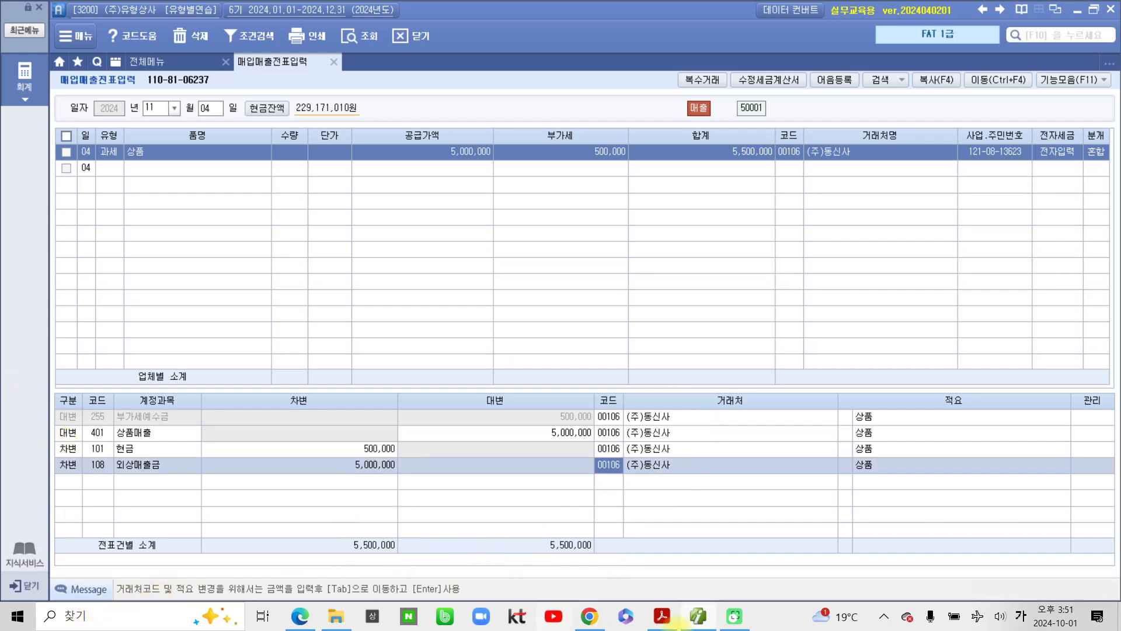
- Switch to the exercise PDF in Acrobat and highlight 수정 전자세금계산서, 발급하였다 and 외상 in the November 5 exercise
{"action": "left_click", "coordinate": [662, 616]}
{"action": "scroll", "coordinate": [634, 467], "scroll_direction": "down", "scroll_amount": 4}
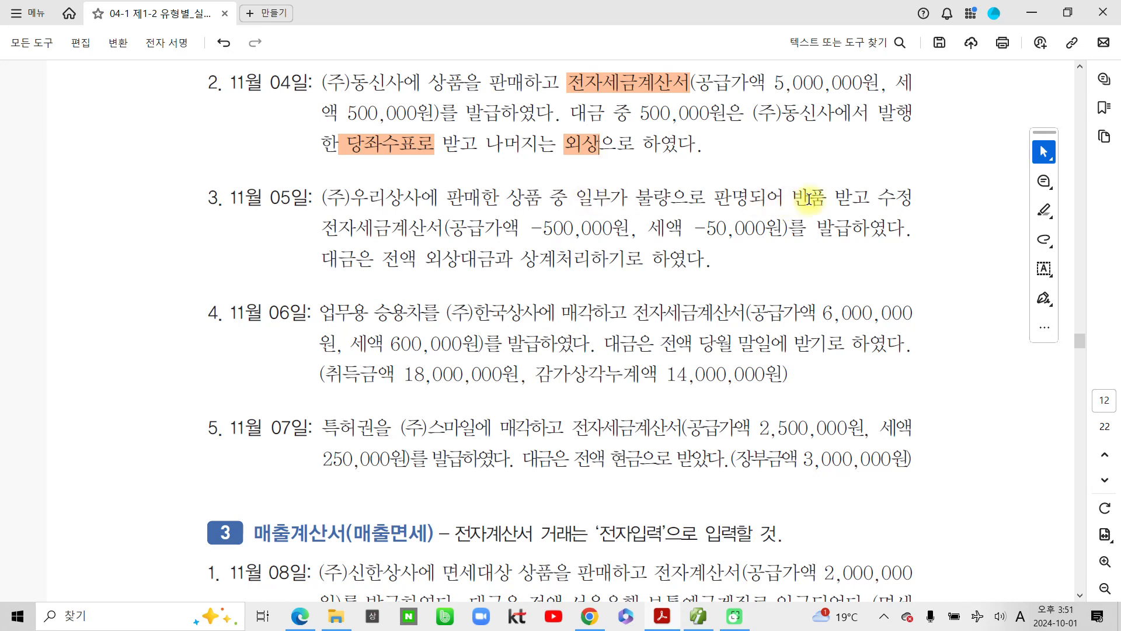
{"action": "left_click_drag", "start_coordinate": [879, 198], "coordinate": [444, 229]}
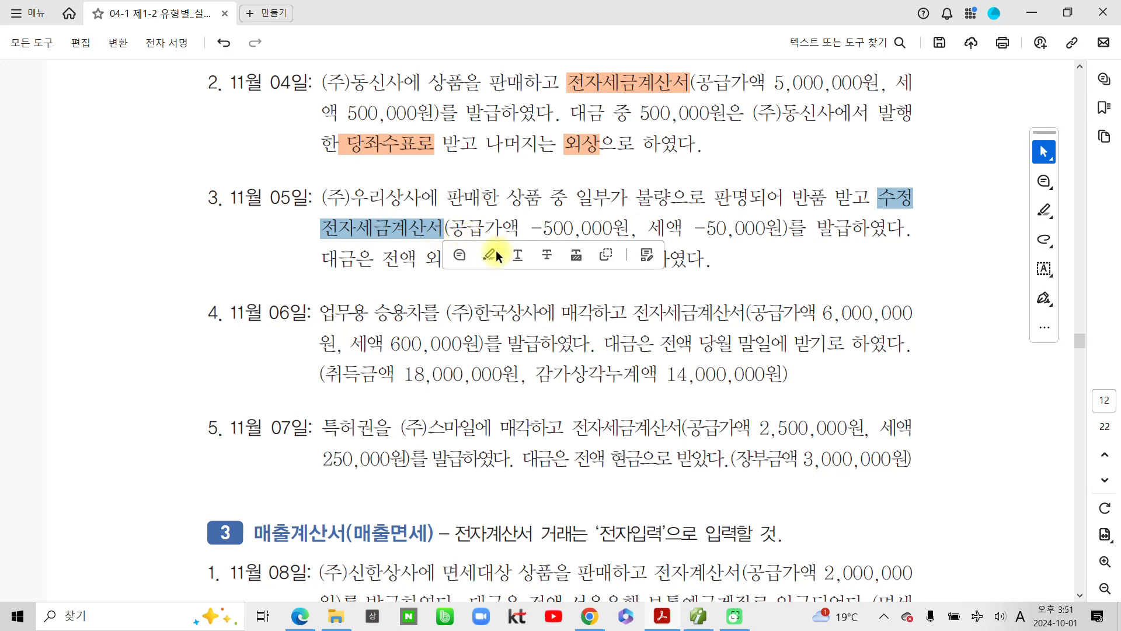
{"action": "left_click", "coordinate": [497, 255]}
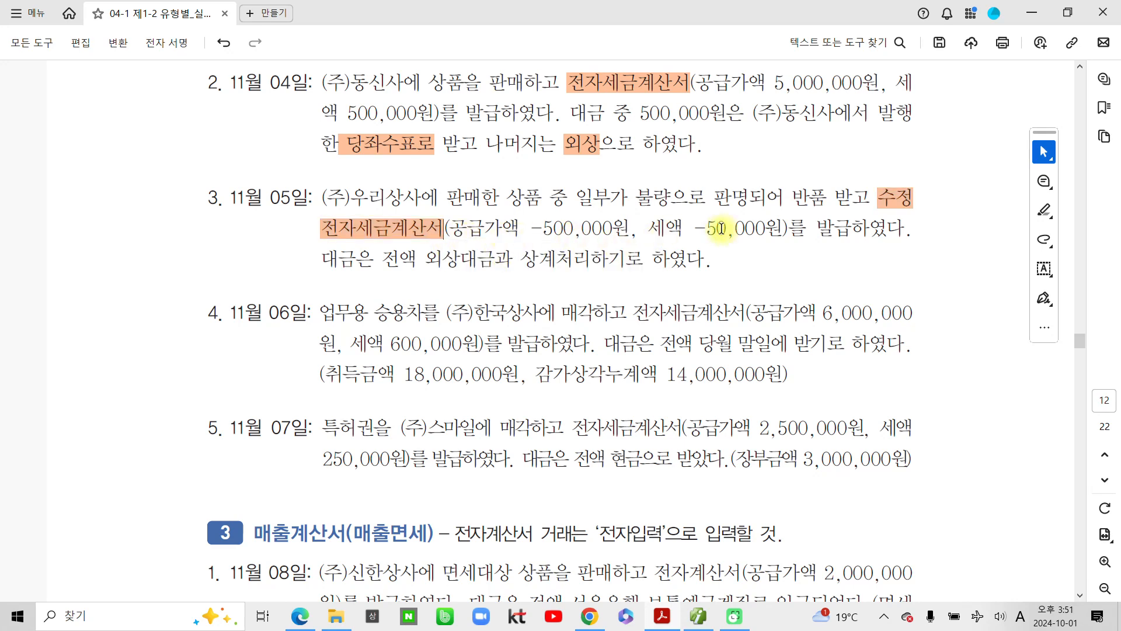
{"action": "left_click", "coordinate": [810, 231]}
{"action": "left_click_drag", "start_coordinate": [831, 228], "coordinate": [905, 229]}
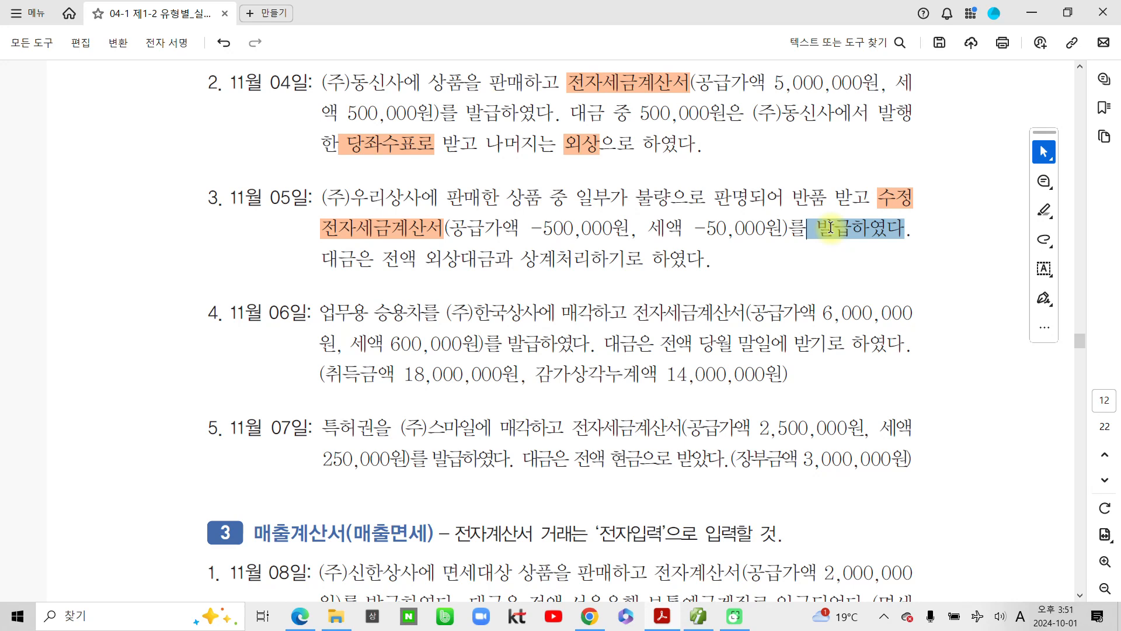
{"action": "left_click", "coordinate": [858, 260]}
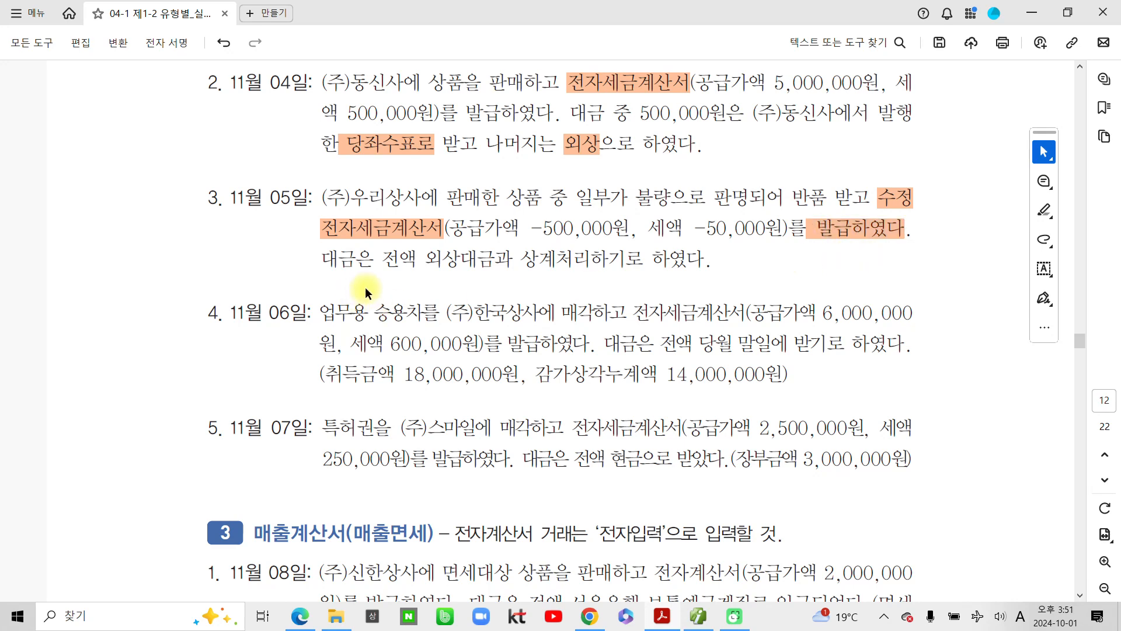
{"action": "left_click_drag", "start_coordinate": [425, 260], "coordinate": [457, 261]}
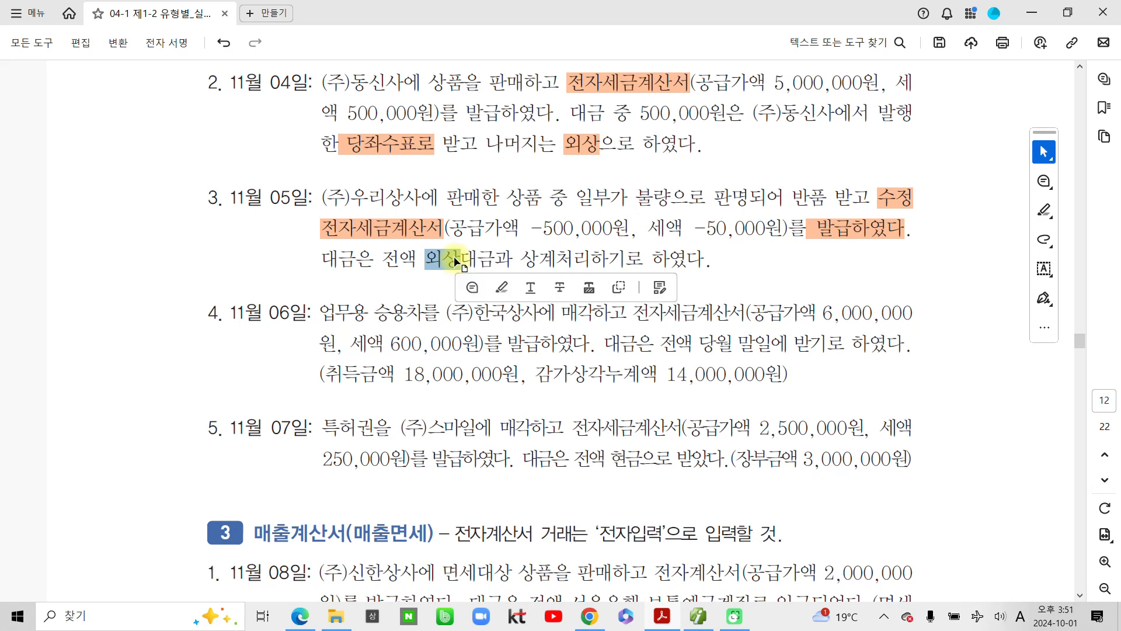
{"action": "left_click", "coordinate": [502, 287]}
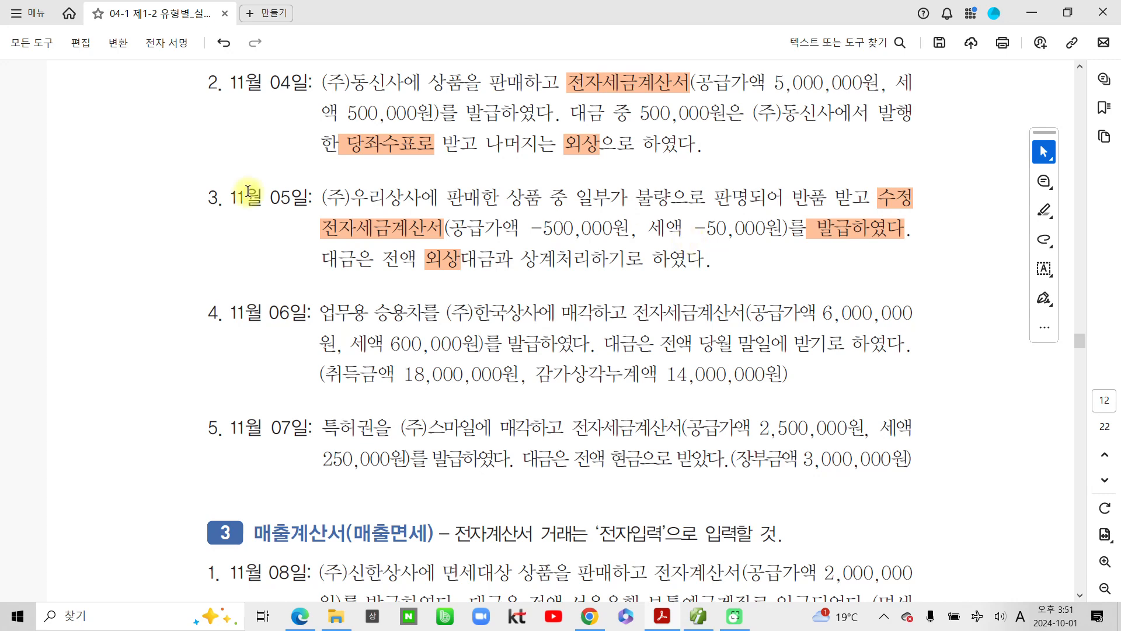
- Switch back to 매입매출전표입력, open November 5 and set the first line's 유형 to 11 (과세)
{"action": "left_click", "coordinate": [698, 616]}
{"action": "left_click", "coordinate": [211, 110]}
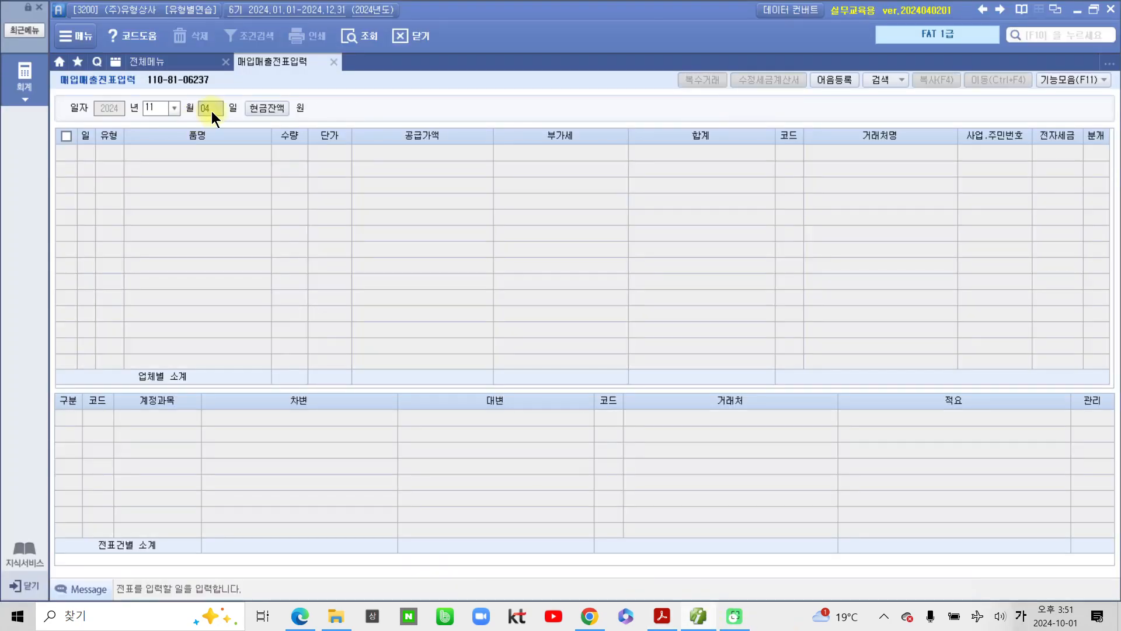
{"action": "type", "text": "9"}
{"action": "key", "text": "Return"}
{"action": "key", "text": "Return"}
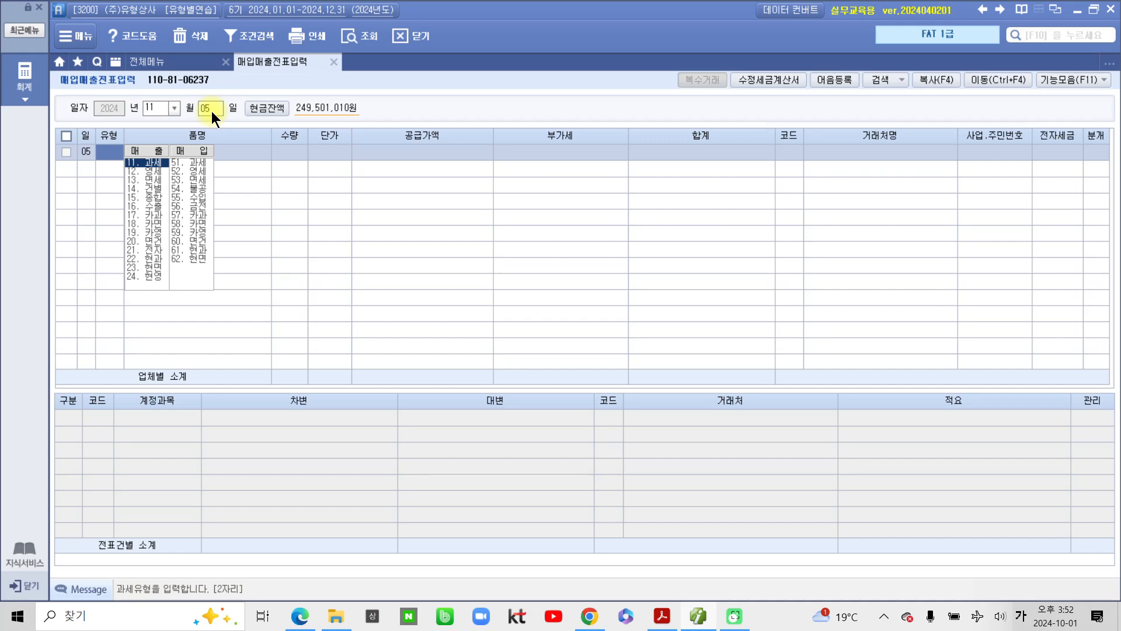
{"action": "type", "text": "11"}
{"action": "key", "text": "Return"}
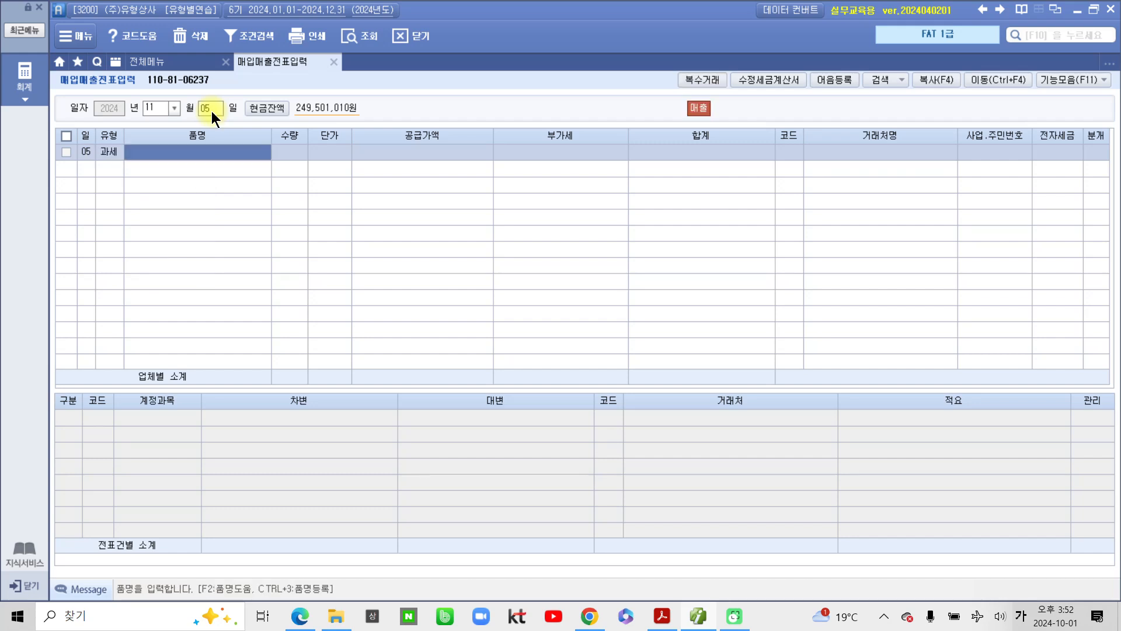
- Enter 상품 as the 품명 and -500,000 as the 공급가액 of the November 5 return, leaving 수량 and 단가 blank
{"action": "type", "text": "상품"}
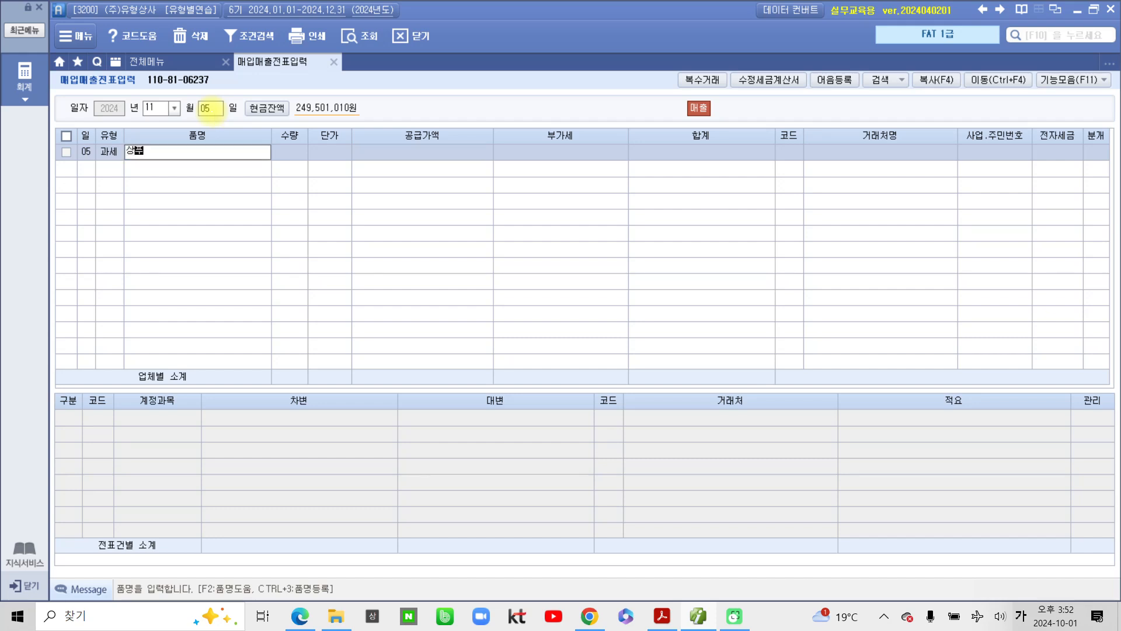
{"action": "key", "text": "Return"}
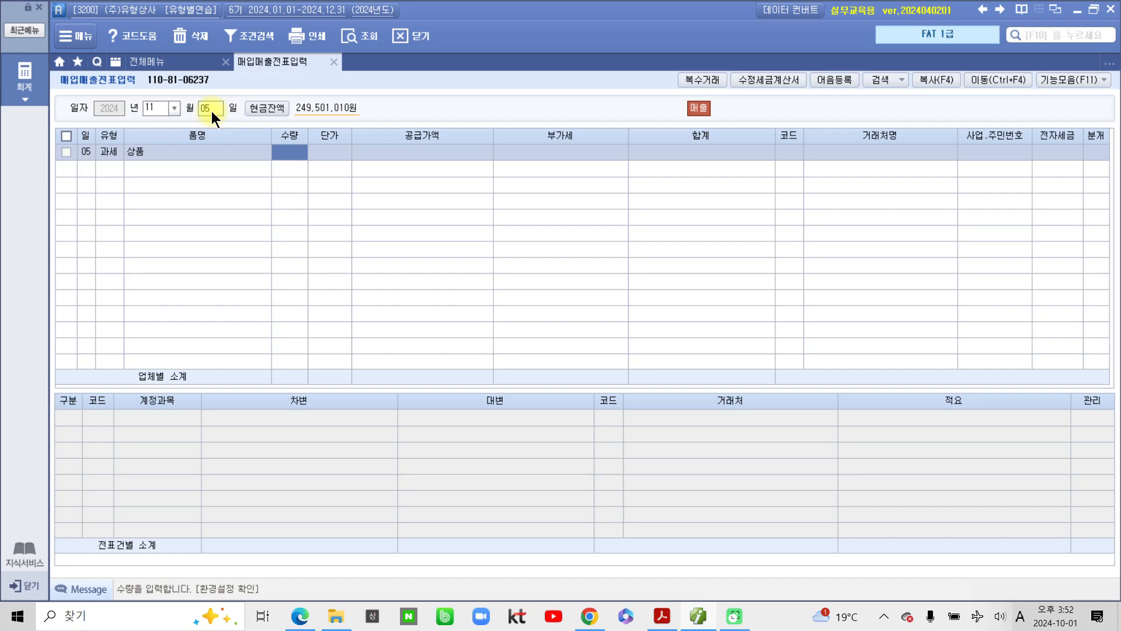
{"action": "key", "text": "Return"}
{"action": "key", "text": "Return"}
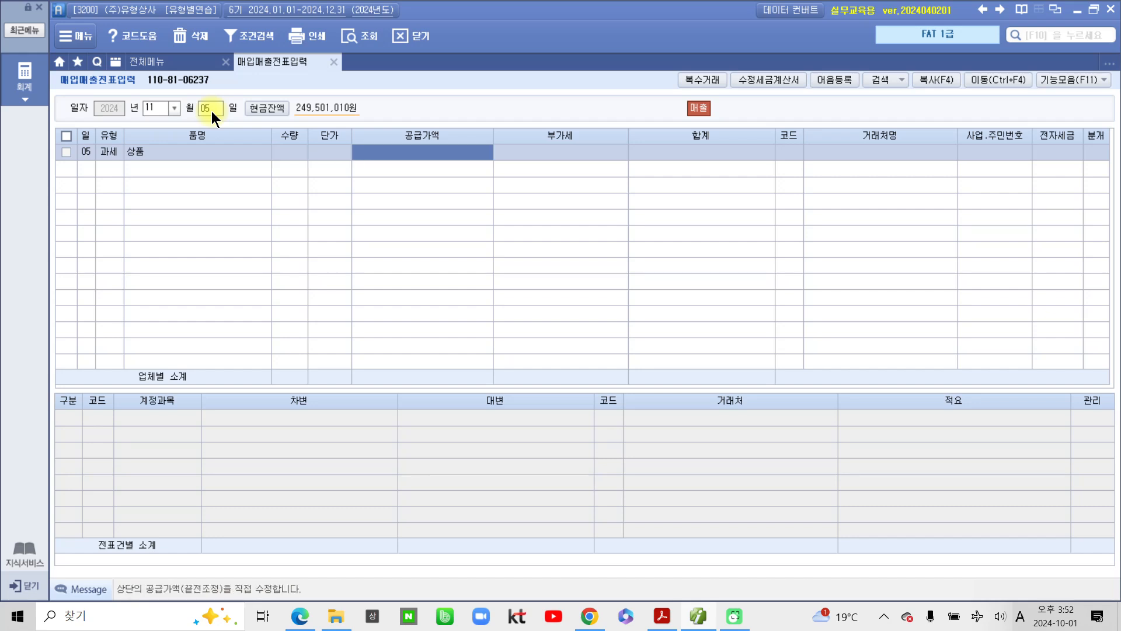
{"action": "type", "text": "-"}
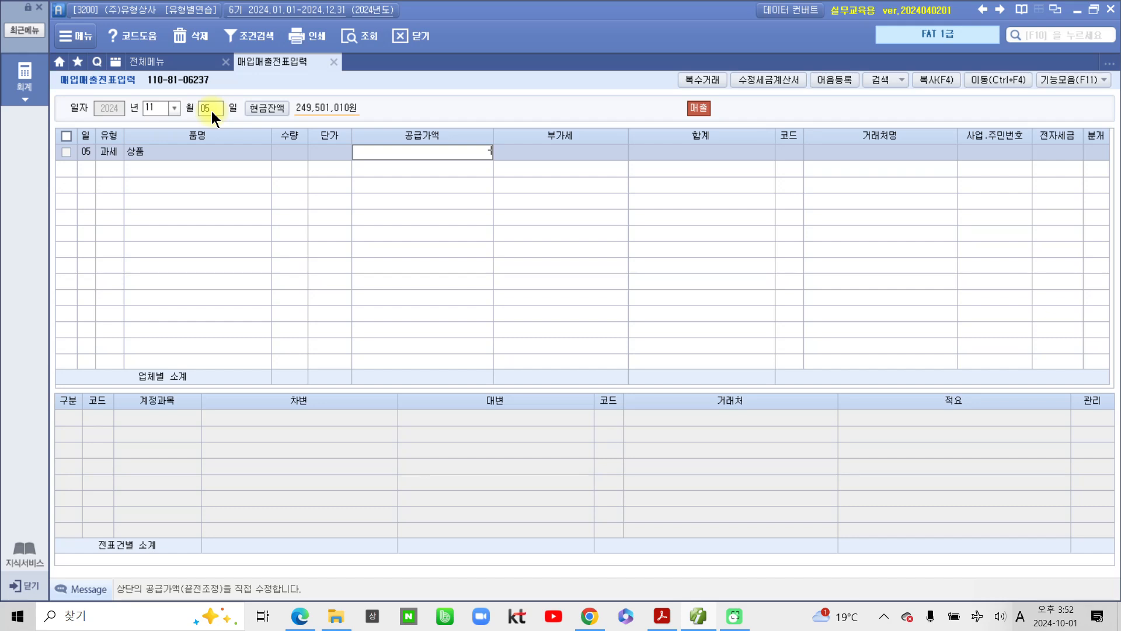
{"action": "type", "text": "500,000"}
{"action": "key", "text": "Return"}
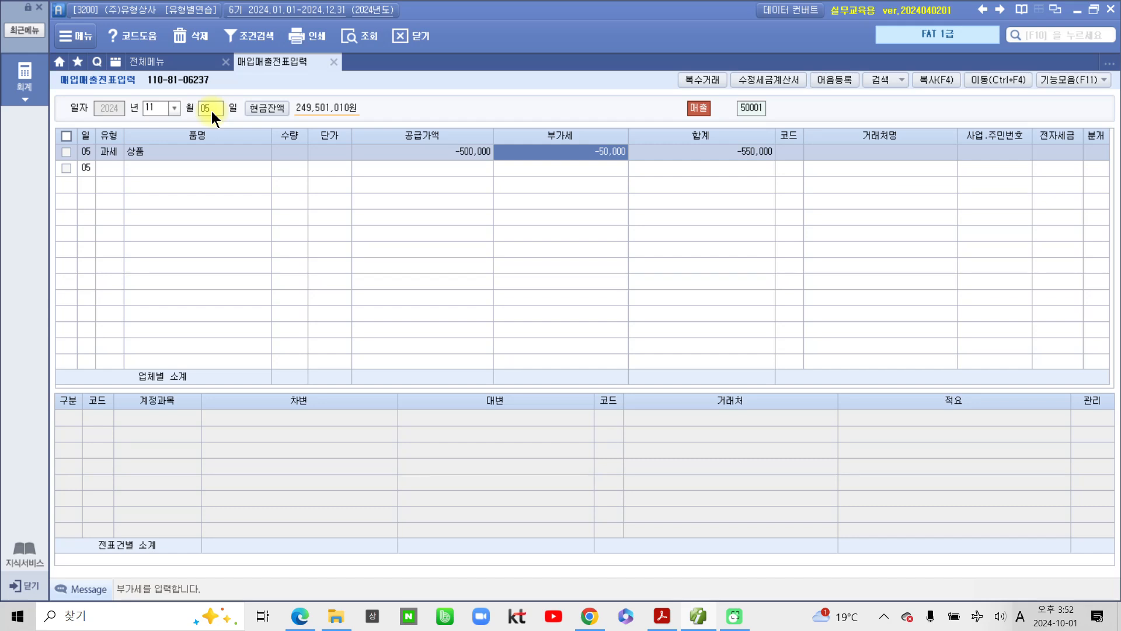
{"action": "key", "text": "Return"}
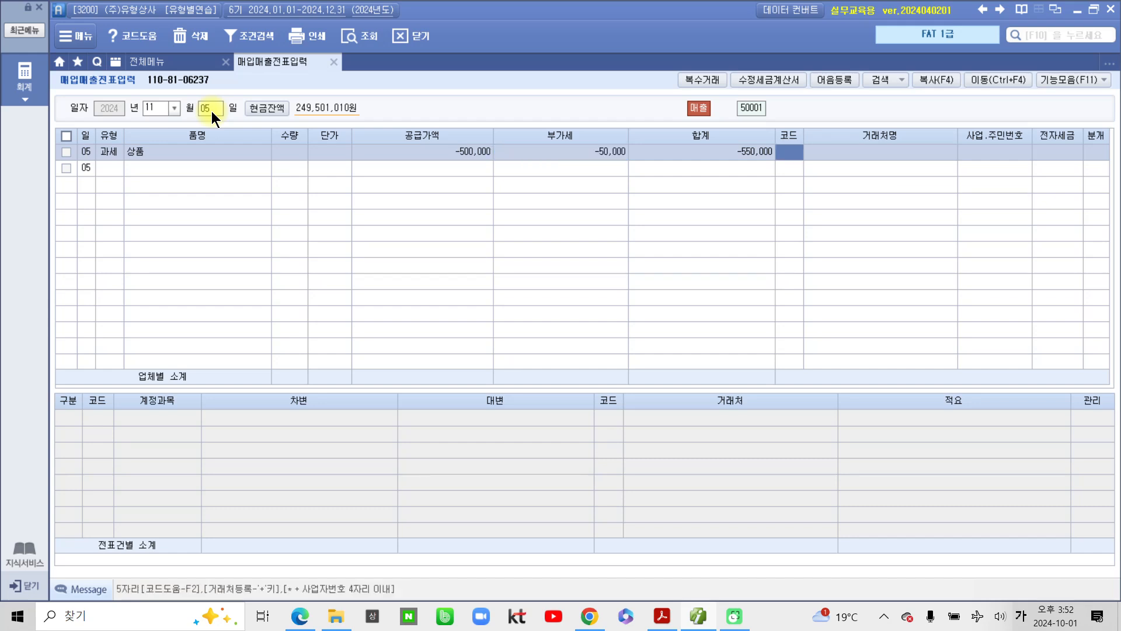
- Set the November 5 return's 거래처 to (주)우리상사 and its 전자세금 to 전자입력
{"action": "type", "text": "우리"}
{"action": "key", "text": "Return"}
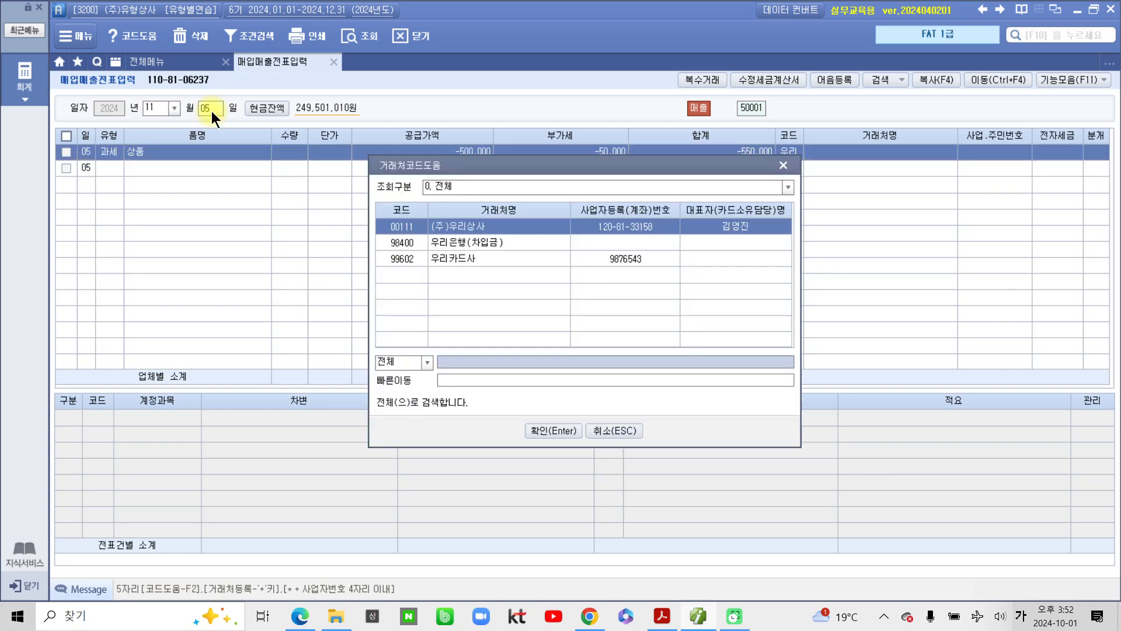
{"action": "key", "text": "Return"}
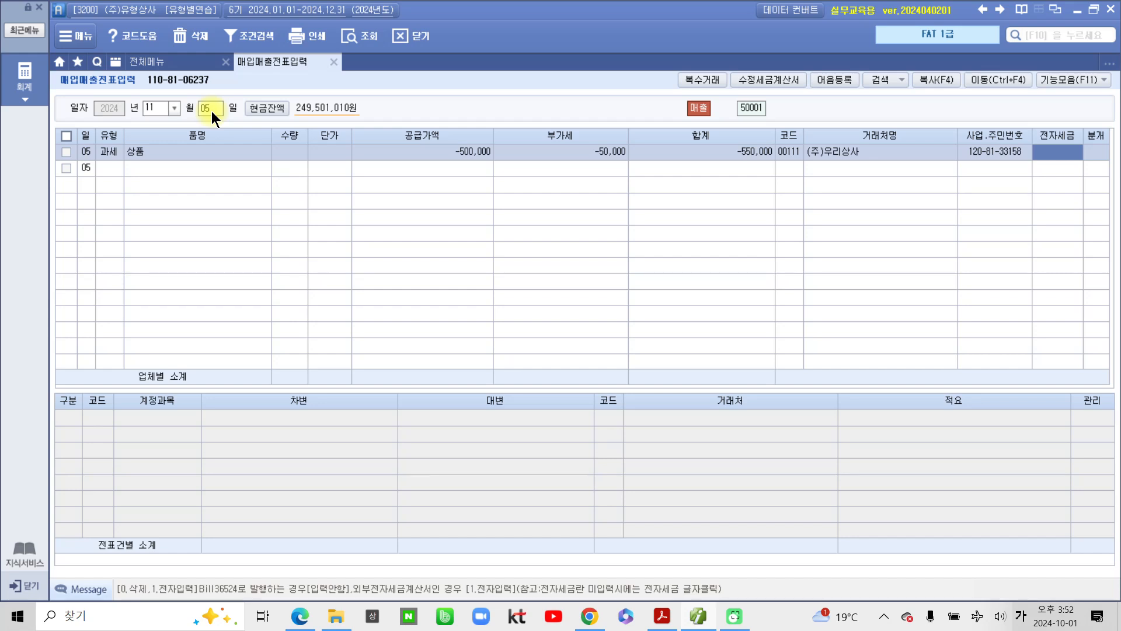
{"action": "type", "text": "1"}
{"action": "key", "text": "Return"}
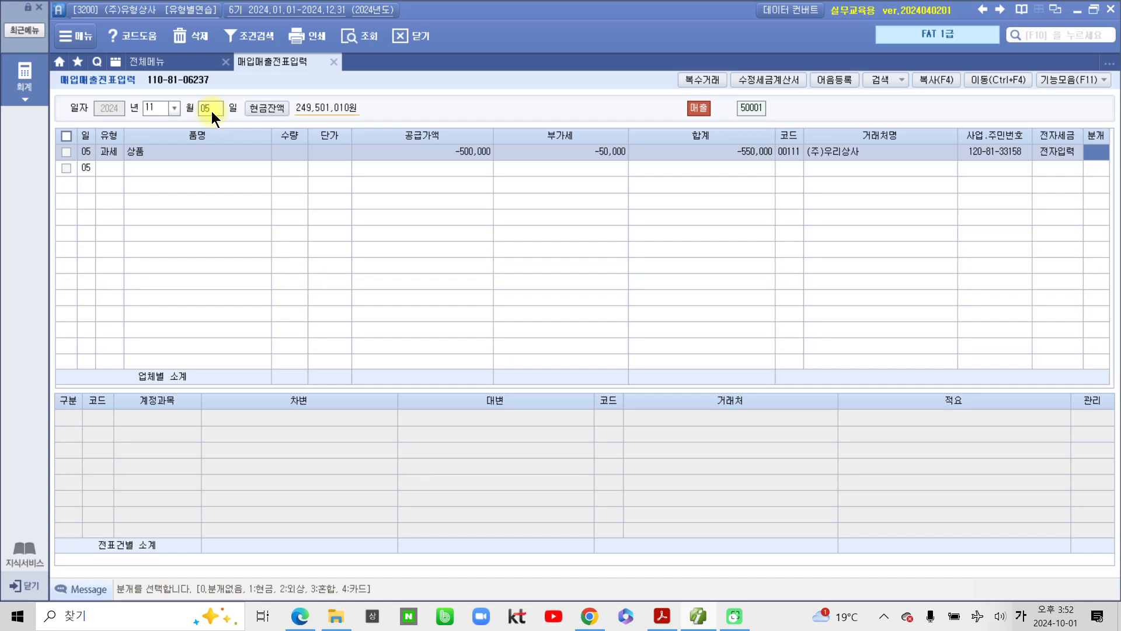
- Set the November 5 return's 분개 to 2 (외상) and review its 외상매출금 and 부가세예수금 lines
{"action": "type", "text": "2"}
{"action": "key", "text": "Return"}
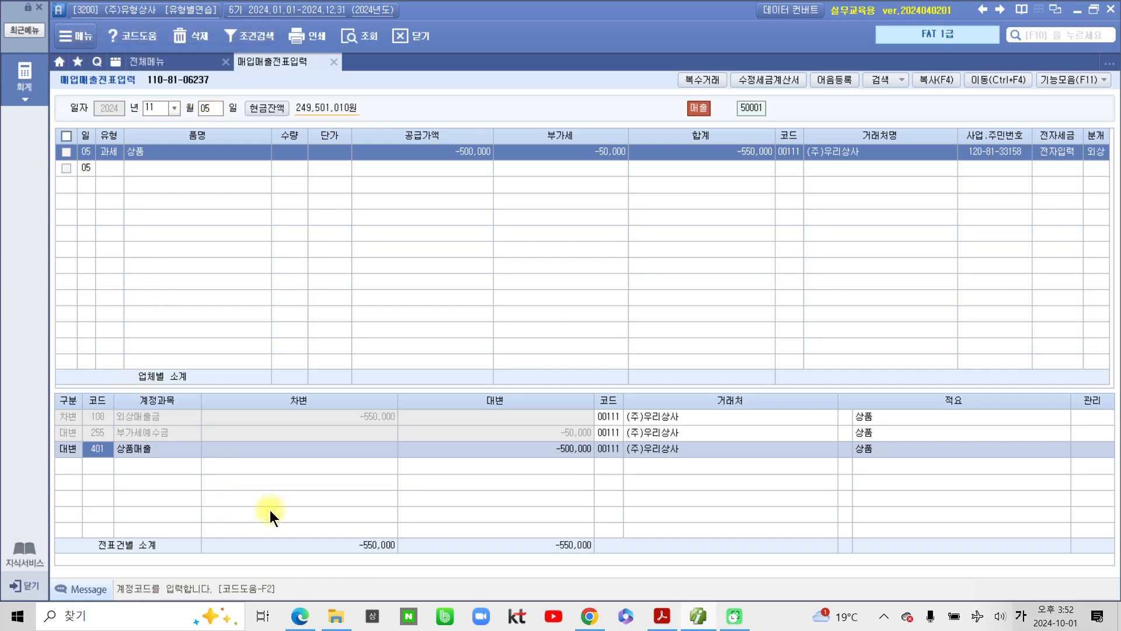
{"action": "left_click", "coordinate": [104, 421]}
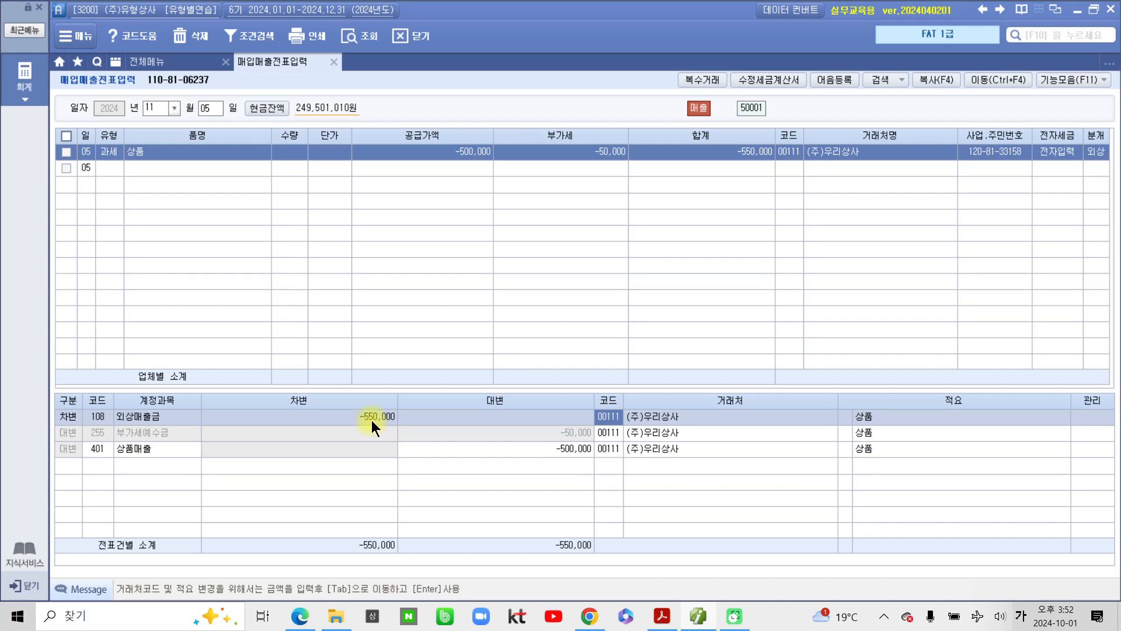
{"action": "left_click", "coordinate": [93, 433]}
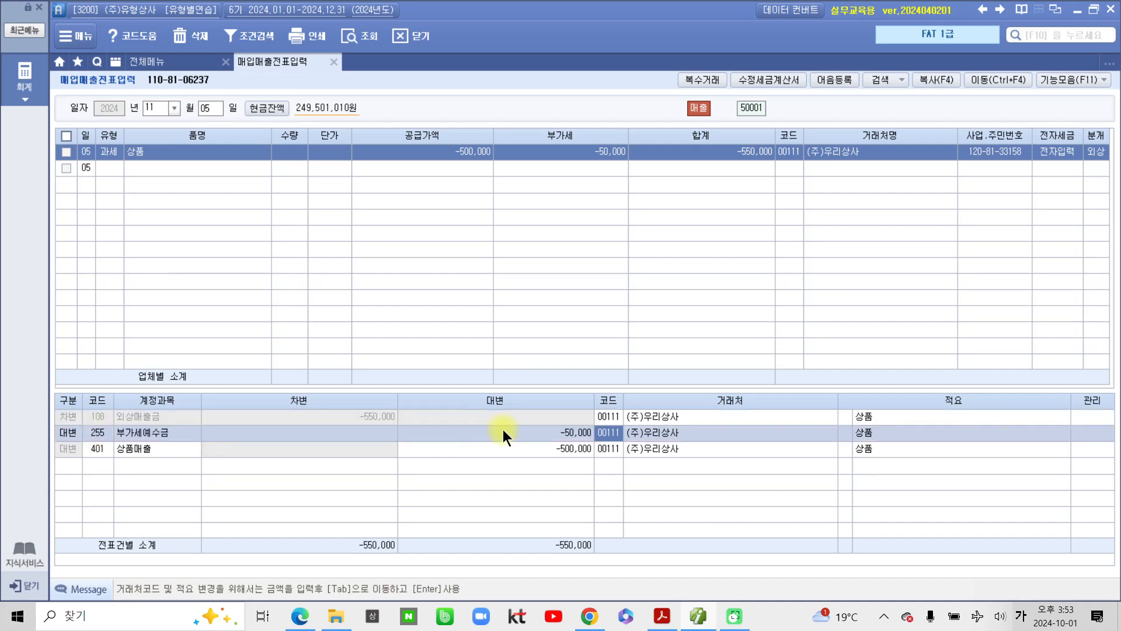
- Check the 상품매출 line in the November 5 return's journal entry
{"action": "left_click", "coordinate": [173, 454]}
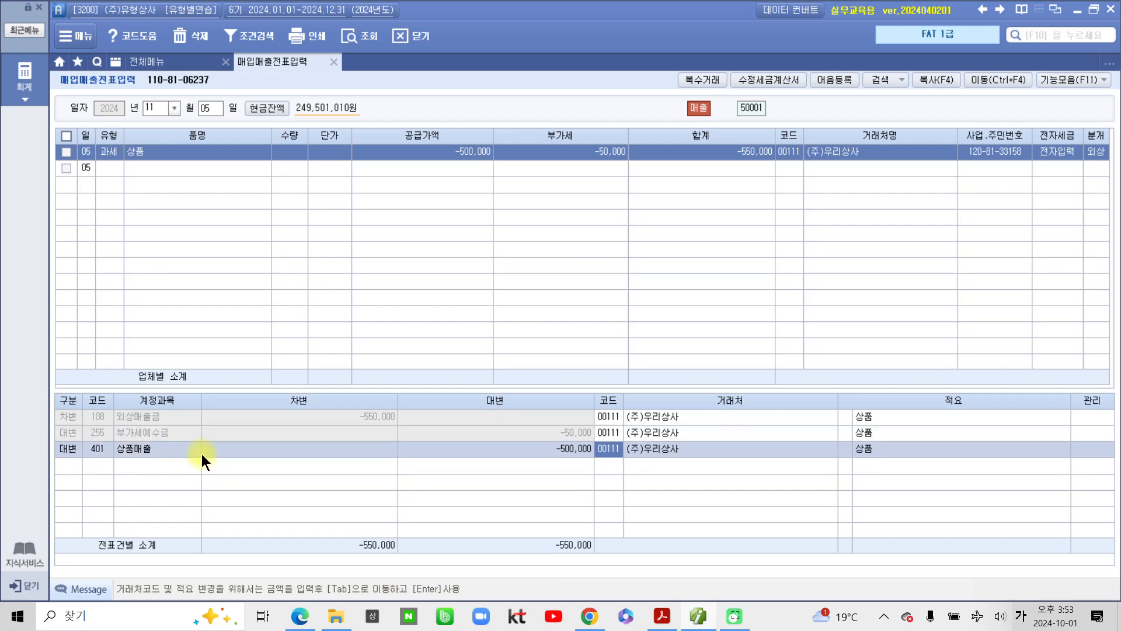
{"action": "left_click", "coordinate": [494, 455]}
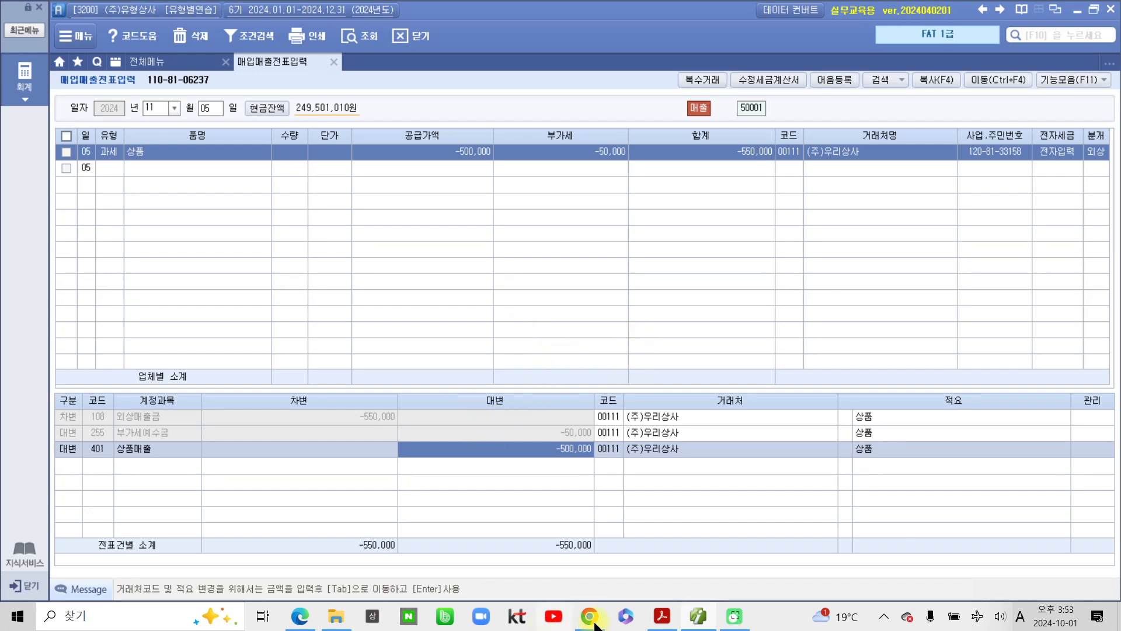
- Switch to the exercise PDF and highlight 용차 and 전액 당월 말일에 받기로 in the November 6 exercise
{"action": "left_click", "coordinate": [660, 617]}
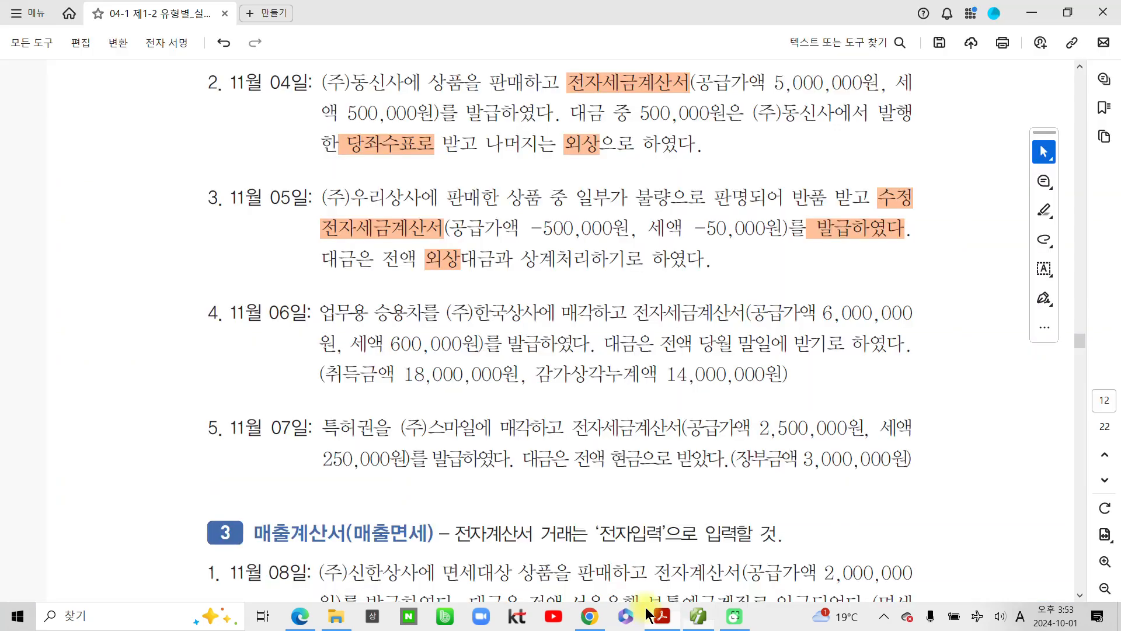
{"action": "scroll", "coordinate": [420, 421], "scroll_direction": "down", "scroll_amount": 1}
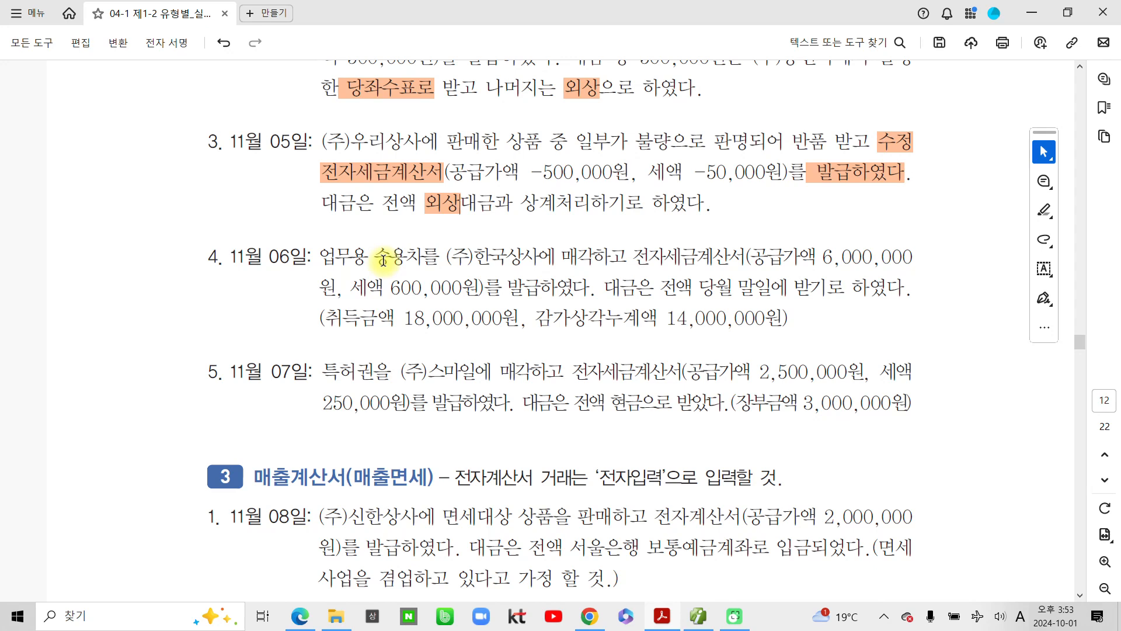
{"action": "left_click_drag", "start_coordinate": [390, 257], "coordinate": [423, 257]}
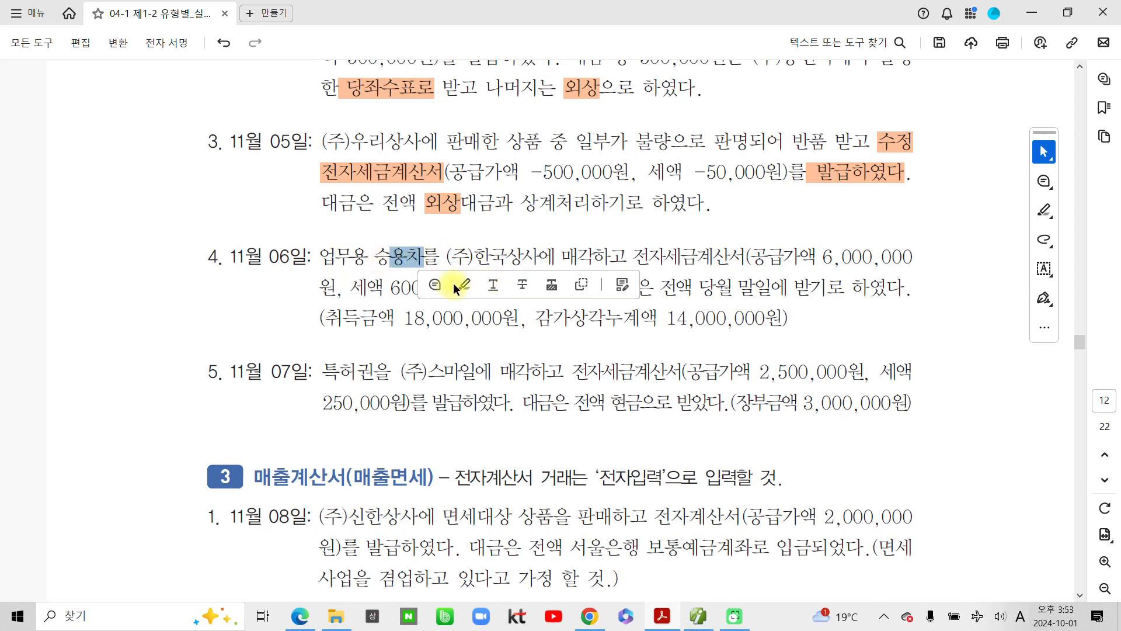
{"action": "left_click", "coordinate": [466, 284]}
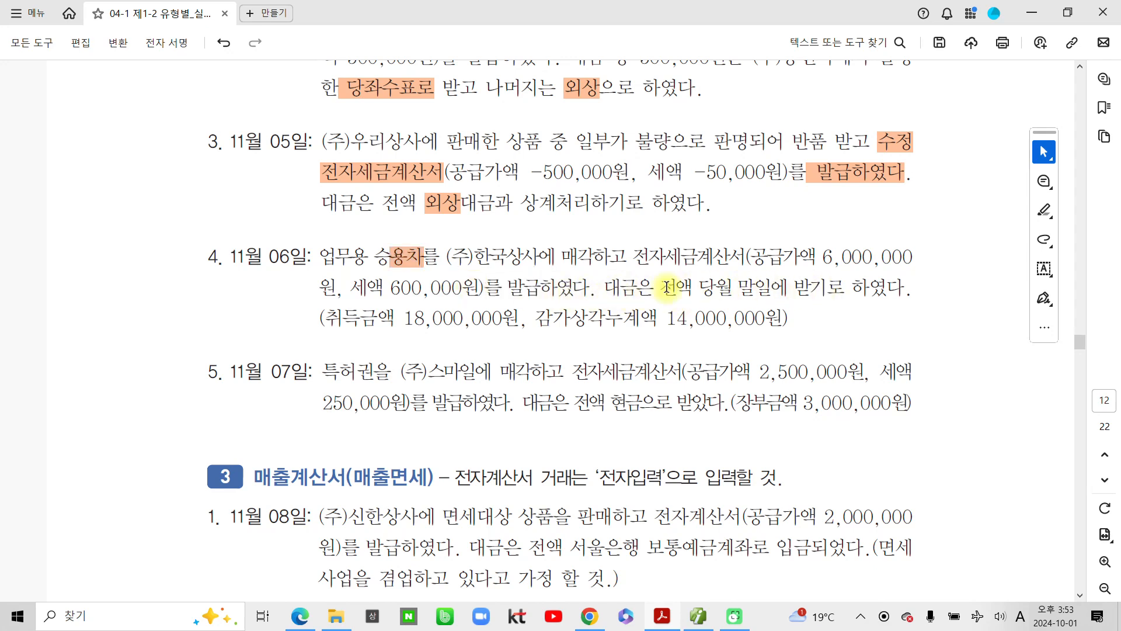
{"action": "left_click_drag", "start_coordinate": [659, 287], "coordinate": [847, 290]}
{"action": "left_click", "coordinate": [845, 315]}
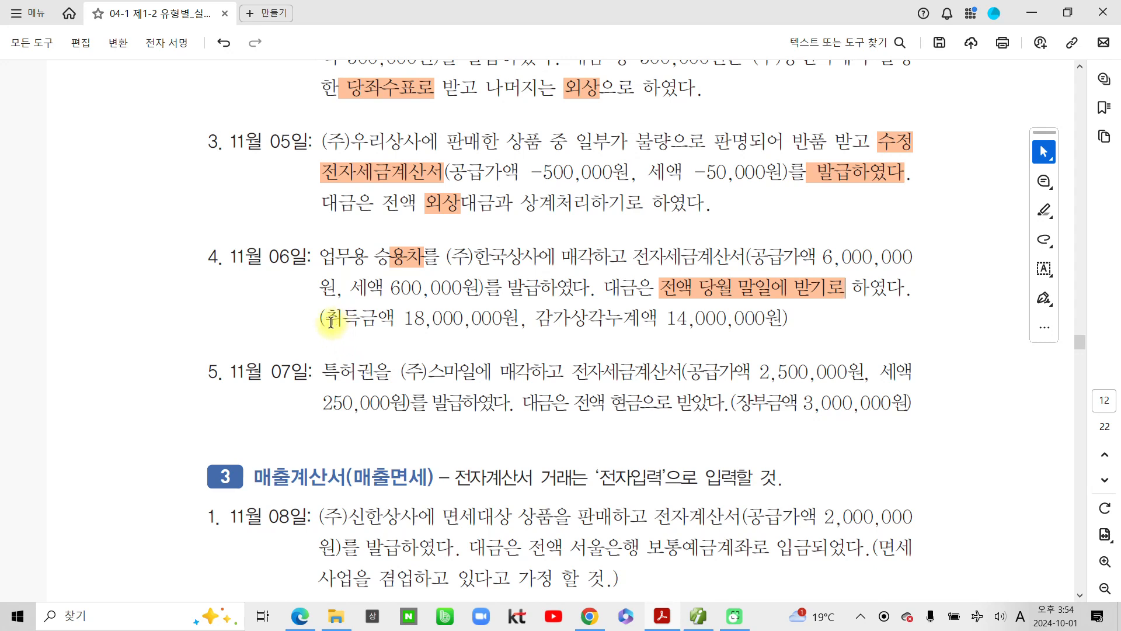
- Highlight 취득금액 18,000,000원 and 감가상각누계액 14,000,000원 in the November 6 exercise
{"action": "left_click_drag", "start_coordinate": [330, 322], "coordinate": [466, 334]}
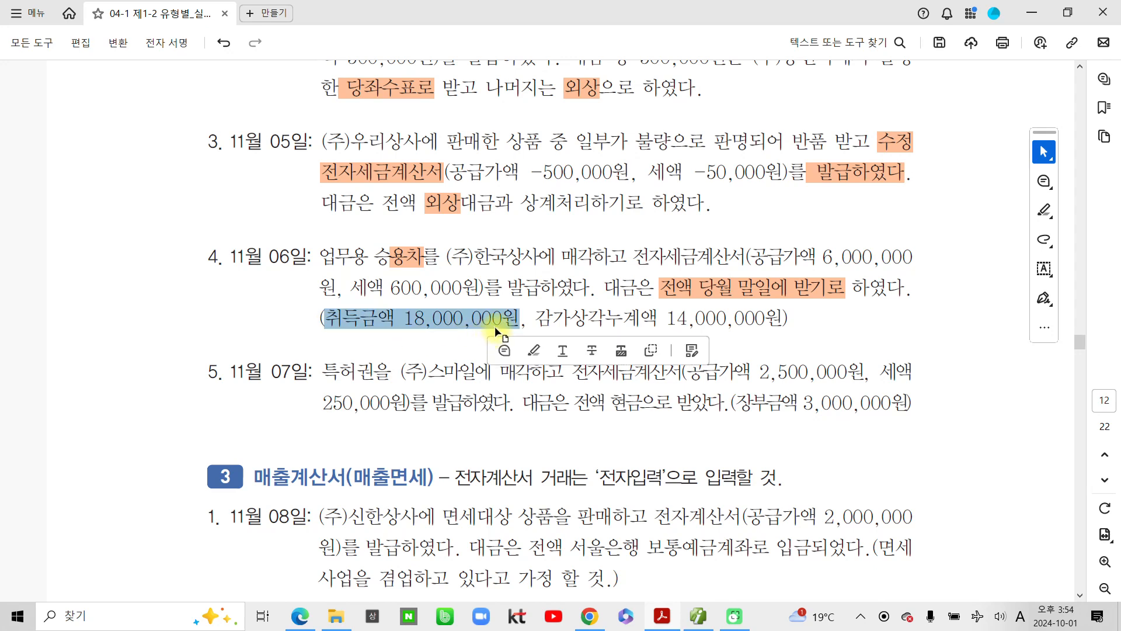
{"action": "left_click", "coordinate": [539, 349]}
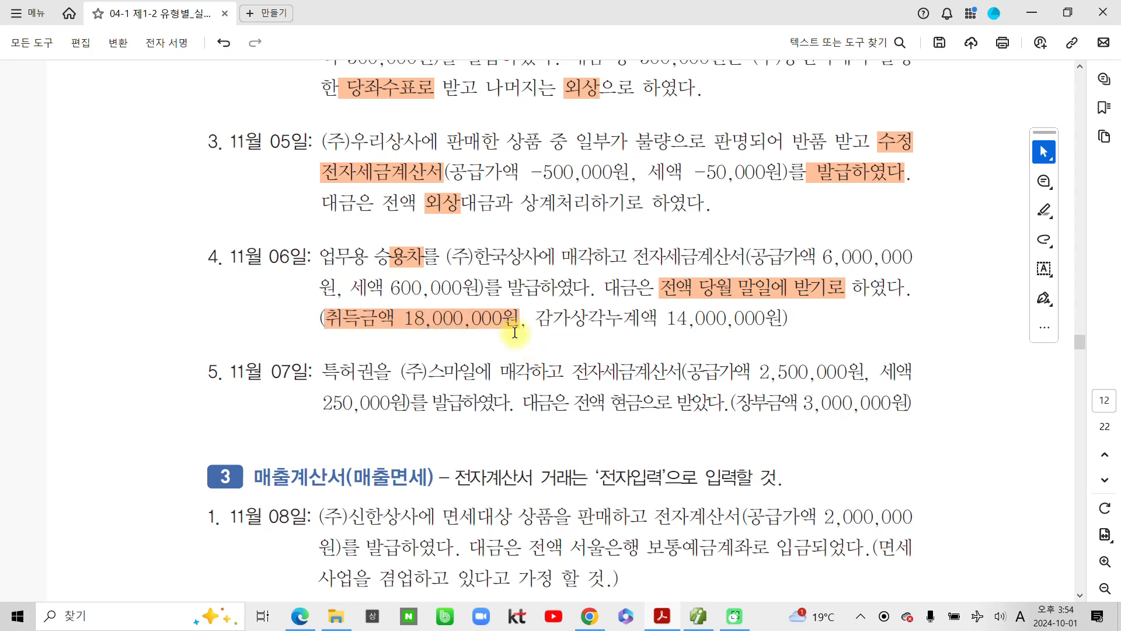
{"action": "left_click_drag", "start_coordinate": [536, 318], "coordinate": [783, 321]}
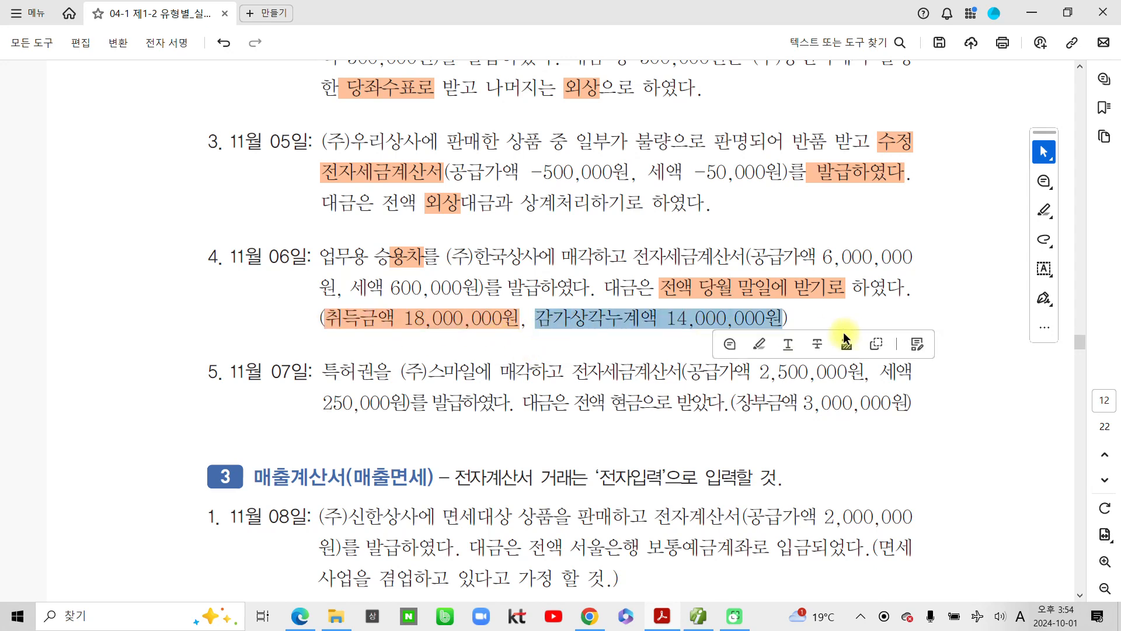
{"action": "left_click", "coordinate": [756, 347]}
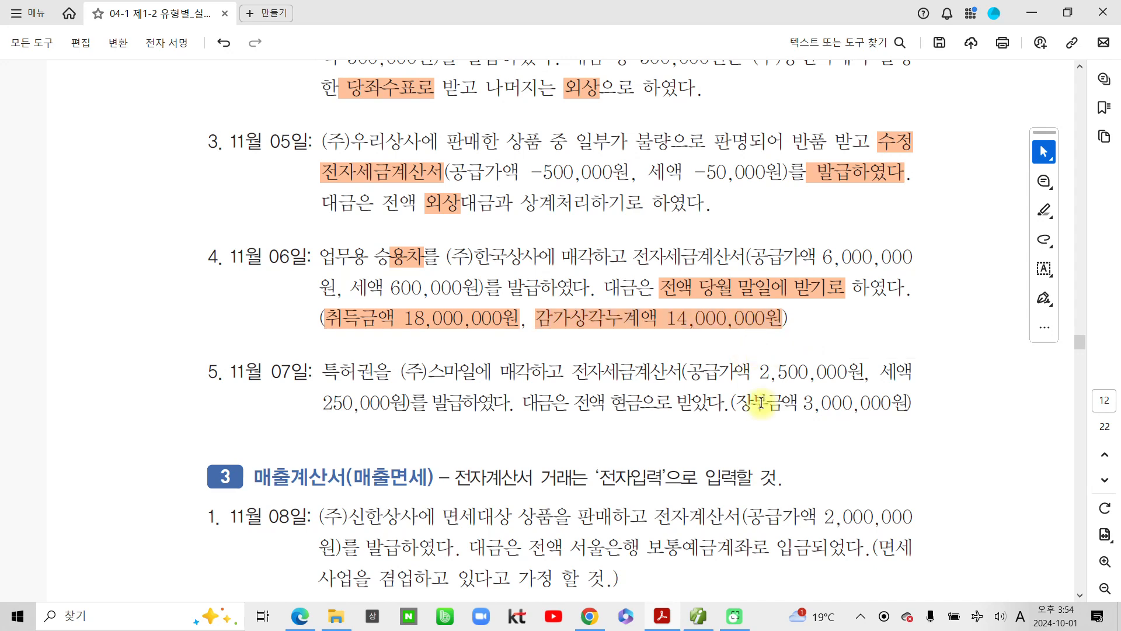
- Ink 대 beside 취득금액, 차 beside 감가상각누계액 and 혼합 beside the November 6 exercise, and clear the ink
{"action": "mouse_move", "coordinate": [297, 304]}
{"action": "left_mouse_down"}
{"action": "mouse_move", "coordinate": [304, 331]}
{"action": "mouse_move", "coordinate": [312, 312]}
{"action": "left_mouse_up"}
{"action": "mouse_move", "coordinate": [312, 295]}
{"action": "left_mouse_down"}
{"action": "mouse_move", "coordinate": [313, 347]}
{"action": "mouse_move", "coordinate": [535, 337]}
{"action": "left_mouse_up"}
{"action": "mouse_move", "coordinate": [517, 340]}
{"action": "left_mouse_down"}
{"action": "mouse_move", "coordinate": [535, 338]}
{"action": "mouse_move", "coordinate": [521, 365]}
{"action": "mouse_move", "coordinate": [546, 373]}
{"action": "mouse_move", "coordinate": [555, 350]}
{"action": "left_mouse_up"}
{"action": "mouse_move", "coordinate": [555, 335]}
{"action": "left_mouse_down"}
{"action": "mouse_move", "coordinate": [562, 368]}
{"action": "mouse_move", "coordinate": [780, 336]}
{"action": "left_mouse_up"}
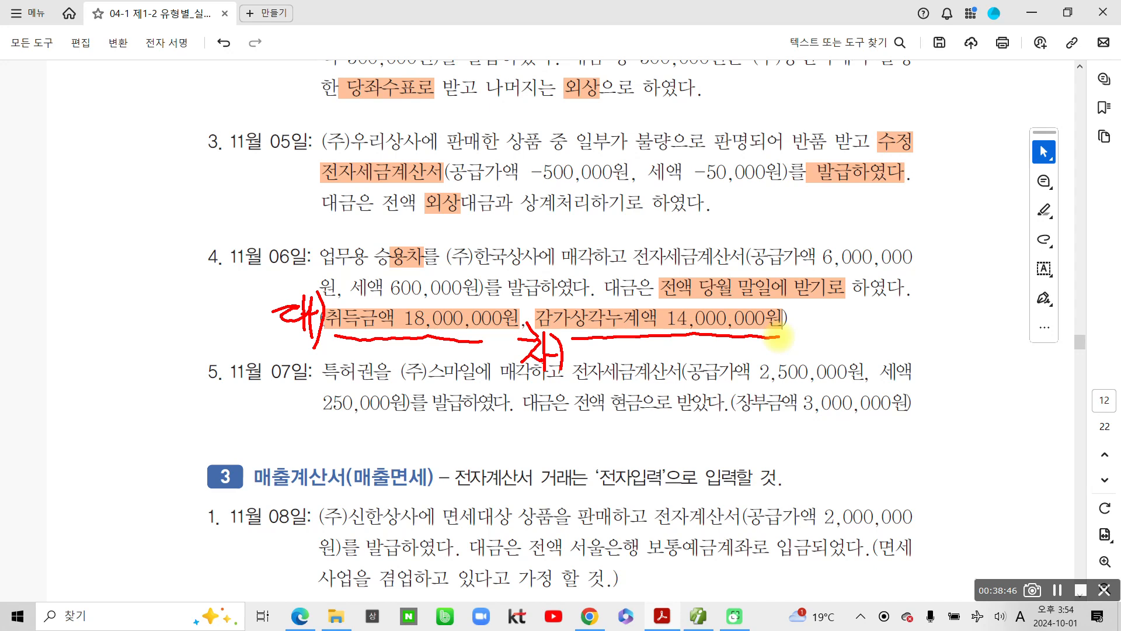
{"action": "mouse_move", "coordinate": [940, 240]}
{"action": "left_mouse_down"}
{"action": "mouse_move", "coordinate": [935, 306]}
{"action": "mouse_move", "coordinate": [960, 244]}
{"action": "left_mouse_up"}
{"action": "mouse_move", "coordinate": [942, 255]}
{"action": "left_mouse_down"}
{"action": "mouse_move", "coordinate": [964, 252]}
{"action": "mouse_move", "coordinate": [955, 273]}
{"action": "mouse_move", "coordinate": [975, 289]}
{"action": "mouse_move", "coordinate": [976, 312]}
{"action": "left_mouse_up"}
{"action": "left_click_drag", "start_coordinate": [989, 234], "coordinate": [1003, 259]}
{"action": "left_click_drag", "start_coordinate": [993, 270], "coordinate": [993, 299]}
{"action": "mouse_move", "coordinate": [1015, 226]}
{"action": "left_mouse_down"}
{"action": "mouse_move", "coordinate": [1017, 296]}
{"action": "mouse_move", "coordinate": [1031, 269]}
{"action": "mouse_move", "coordinate": [1015, 320]}
{"action": "mouse_move", "coordinate": [1031, 315]}
{"action": "left_mouse_up"}
{"action": "left_click_drag", "start_coordinate": [1038, 251], "coordinate": [1024, 321]}
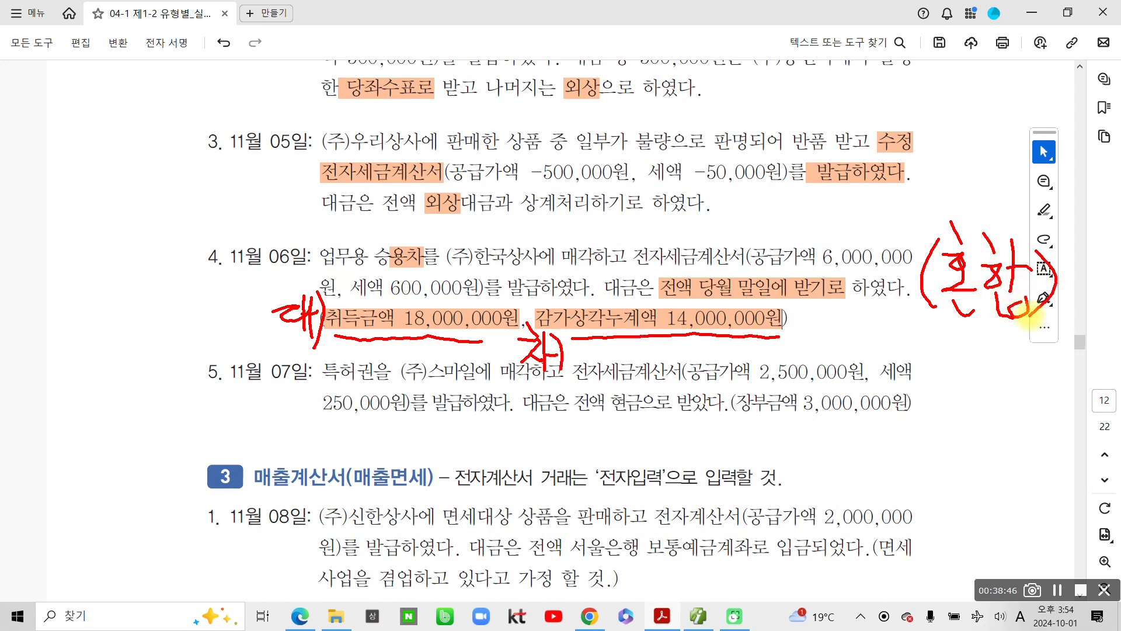
{"action": "key", "text": "Escape"}
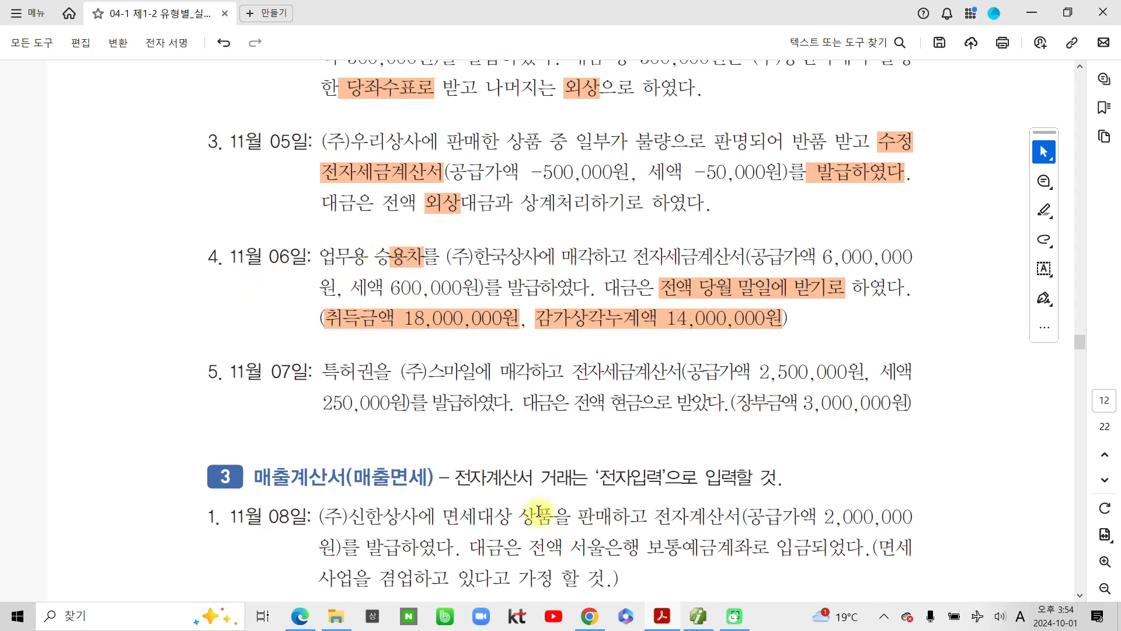
- Switch back to 매입매출전표입력, open November 6 and set the first line's 유형 to 11 (과세)
{"action": "left_click", "coordinate": [696, 618]}
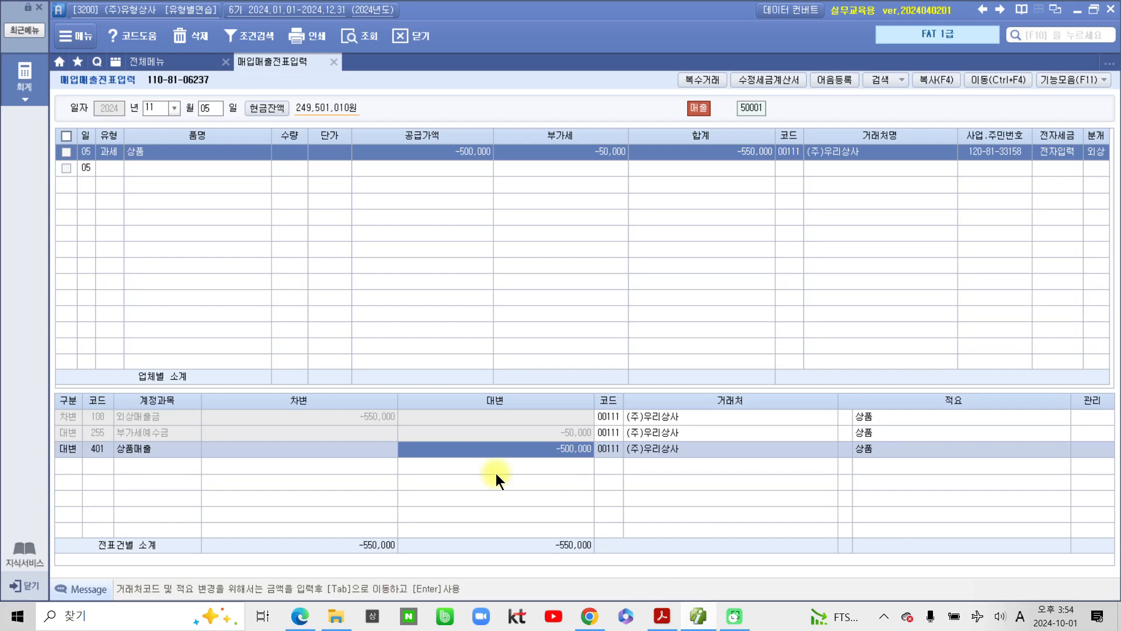
{"action": "left_click", "coordinate": [217, 114]}
{"action": "type", "text": "06"}
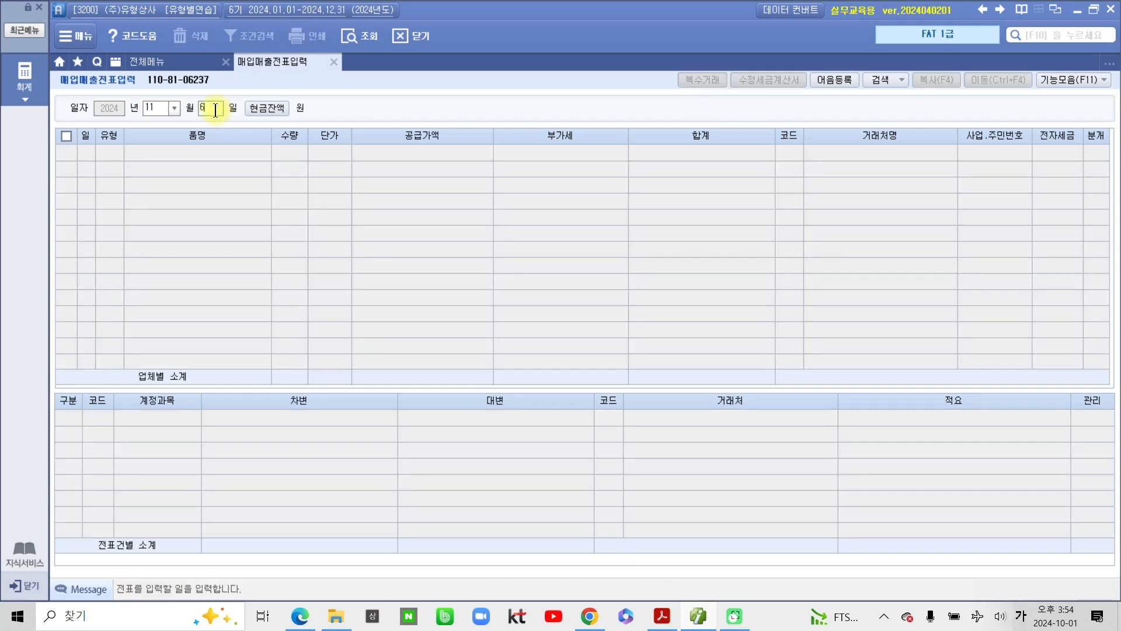
{"action": "key", "text": "Return"}
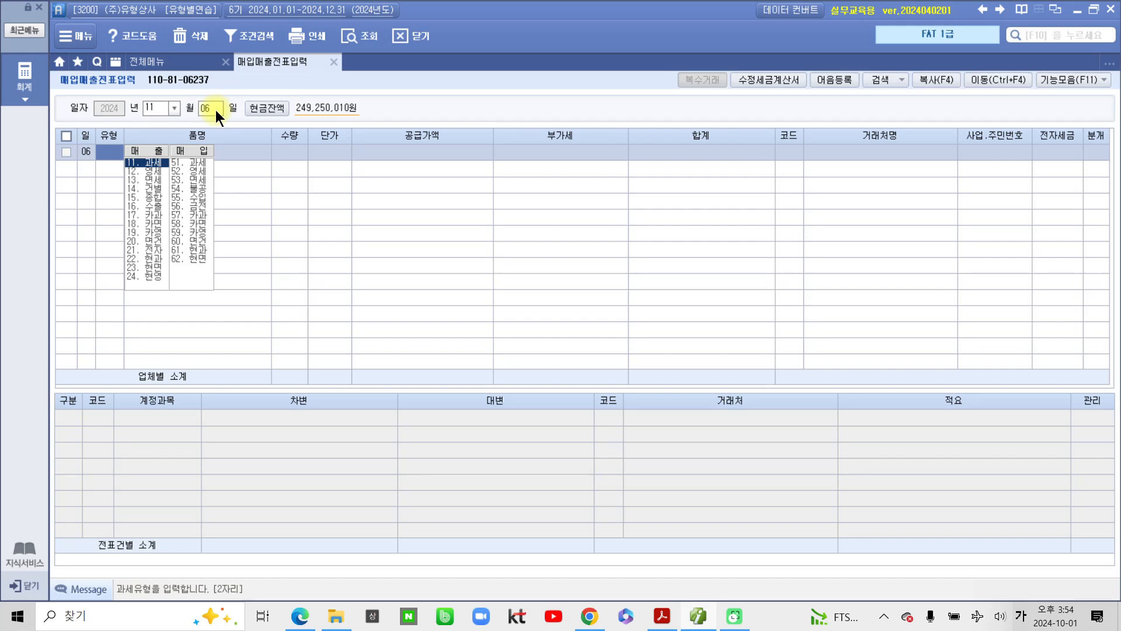
{"action": "type", "text": "11"}
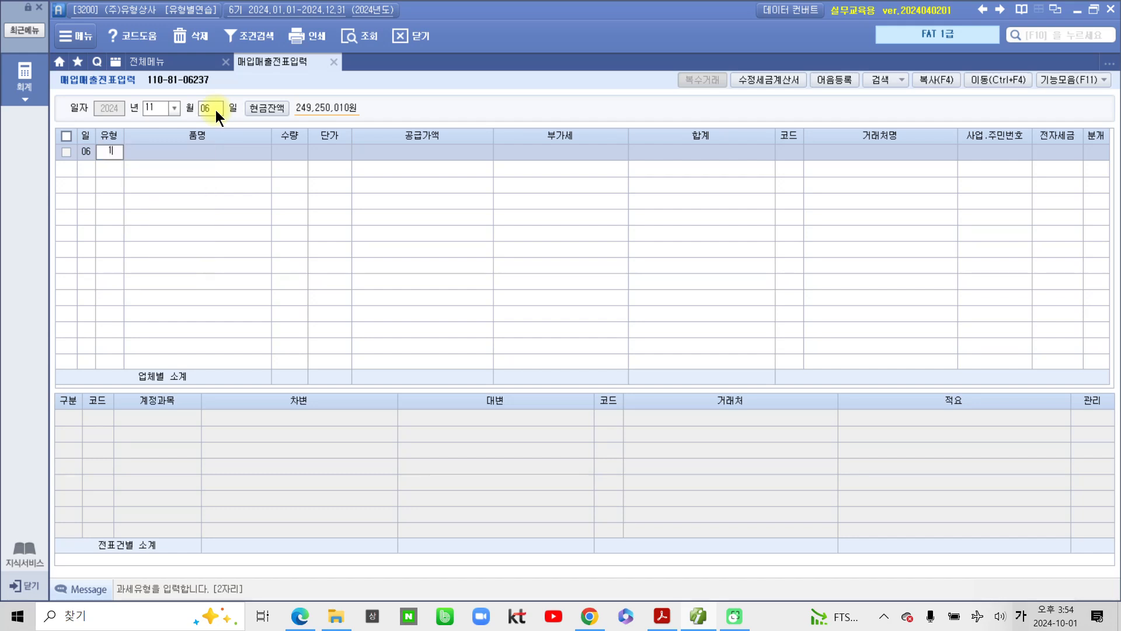
{"action": "key", "text": "Return"}
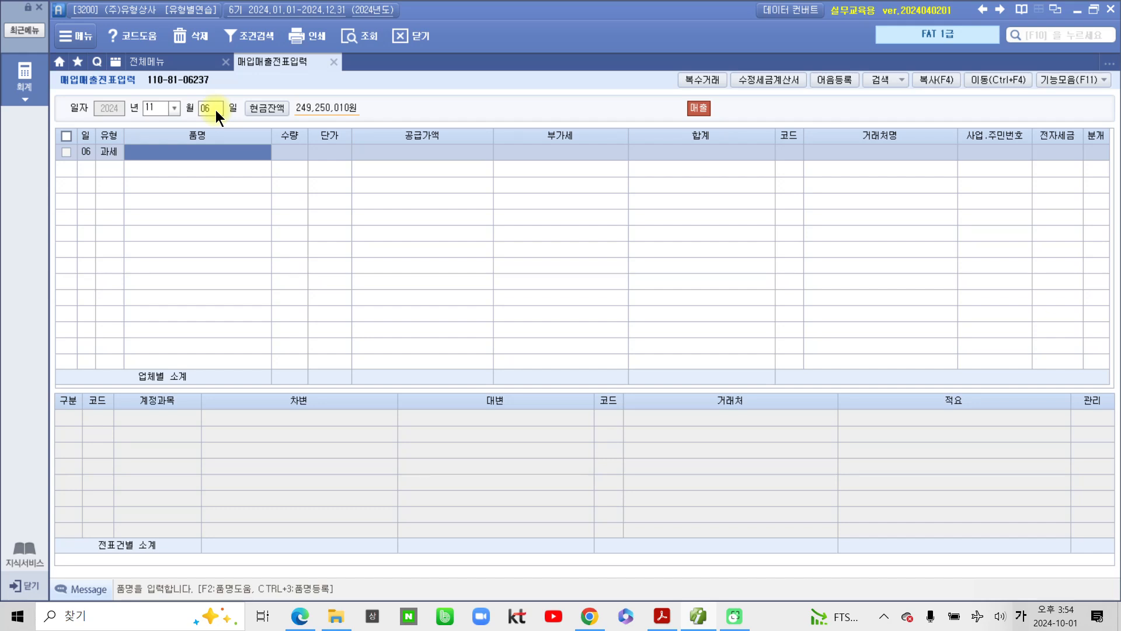
- Enter 승용차 매각 as the November 6 line's 품명 and 6,000,000 as its 공급가액, leaving 수량 and 단가 blank
{"action": "type", "text": "승"}
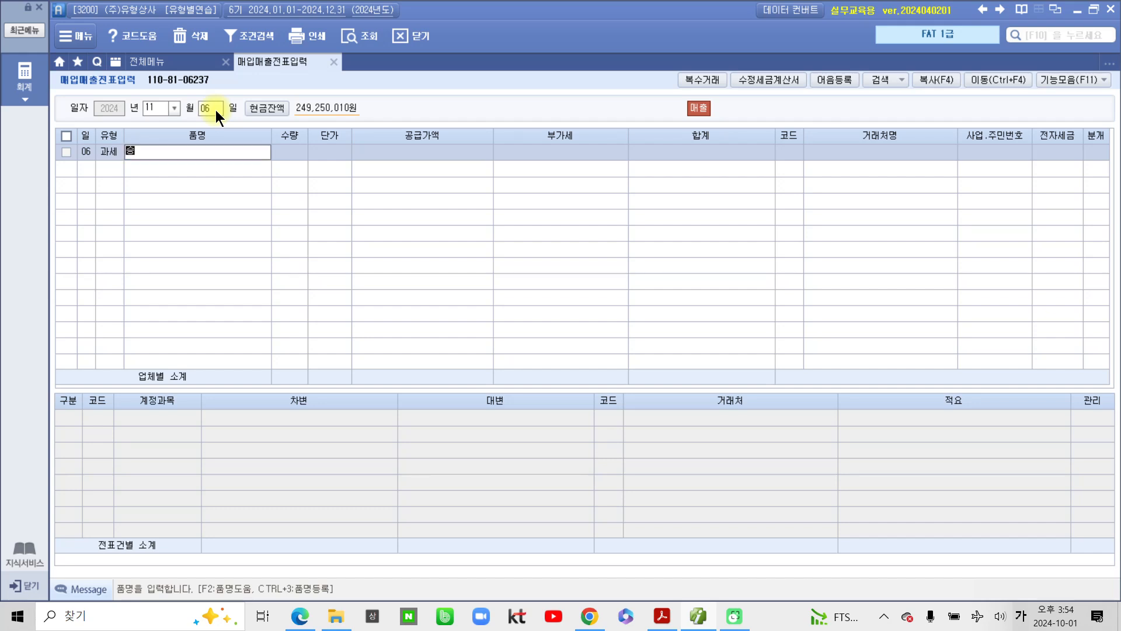
{"action": "type", "text": "용ㅊ차 매각"}
{"action": "key", "text": "Return"}
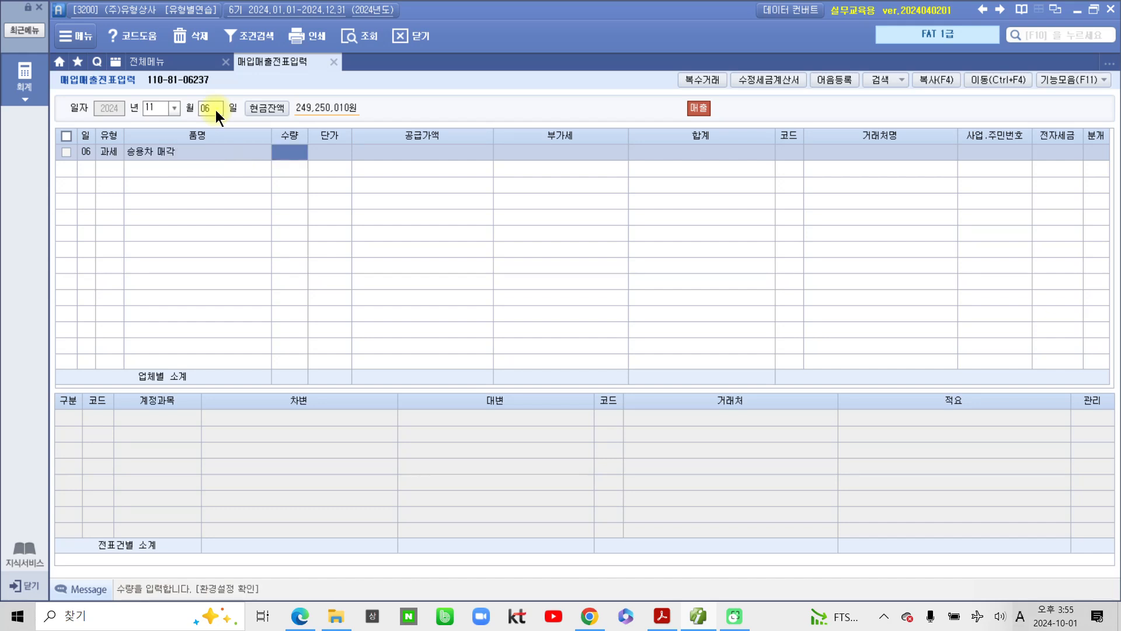
{"action": "key", "text": "Return"}
{"action": "key", "text": "Return"}
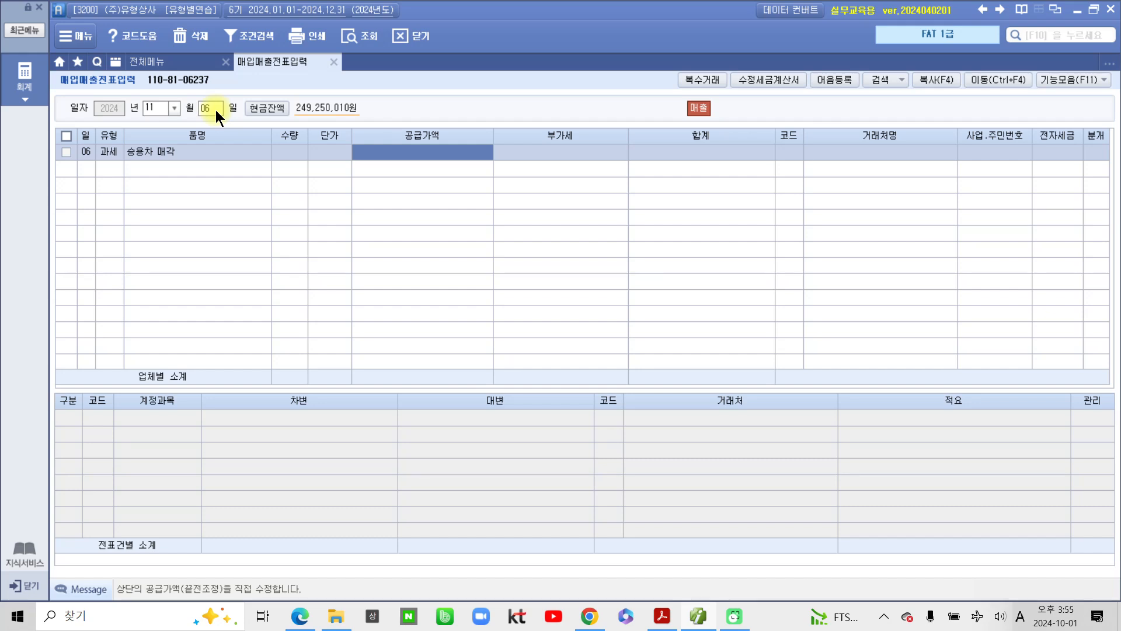
{"action": "type", "text": "6000000"}
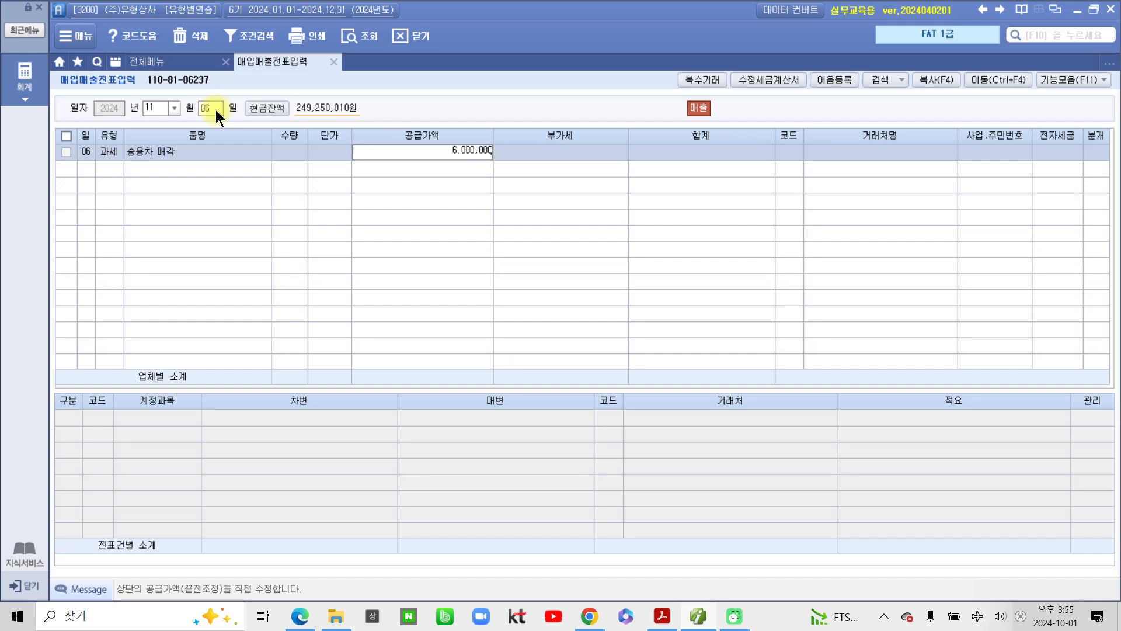
{"action": "key", "text": "Return"}
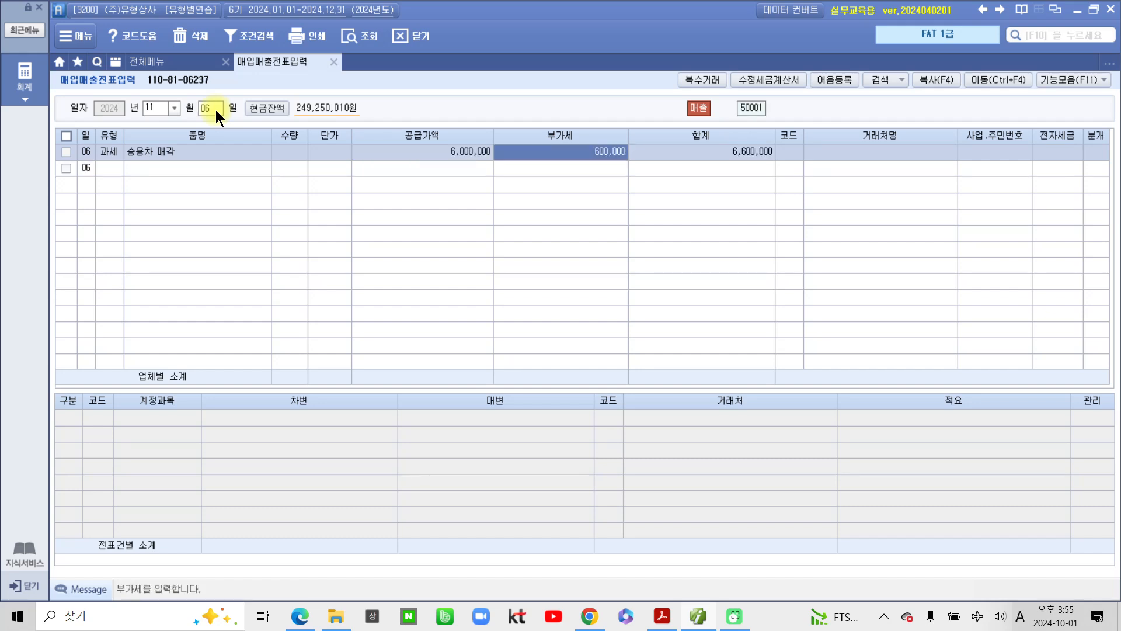
{"action": "key", "text": "Return"}
{"action": "key", "text": "Return"}
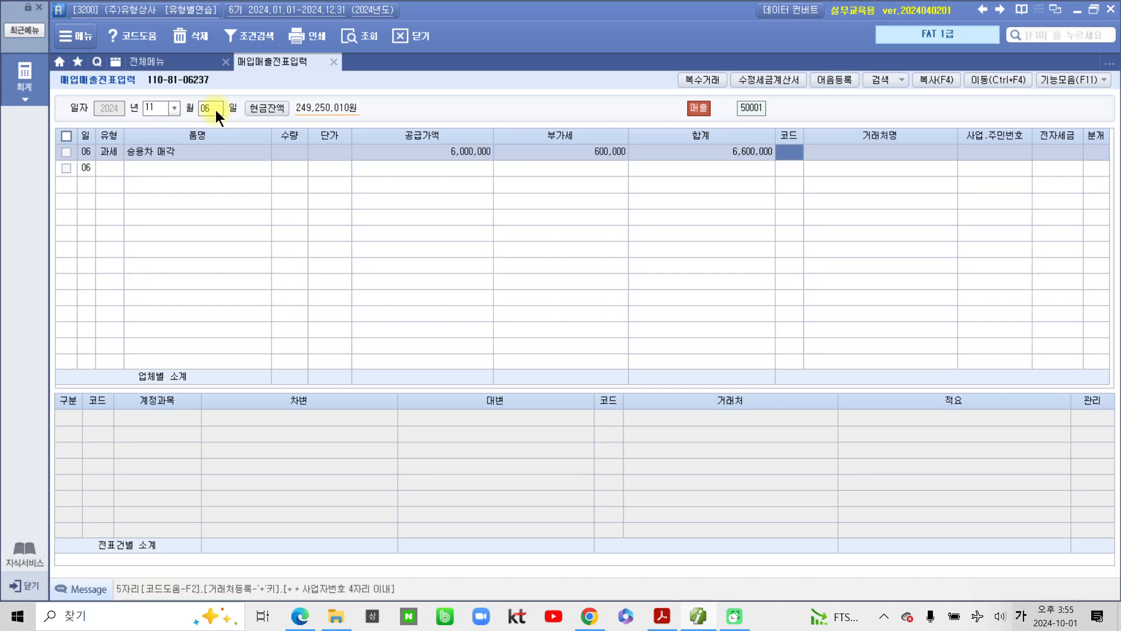
- Set the November 6 sale's 거래처 to (주)한국상사 and its 전자세금 to 전자입력
{"action": "type", "text": "한국"}
{"action": "key", "text": "Return"}
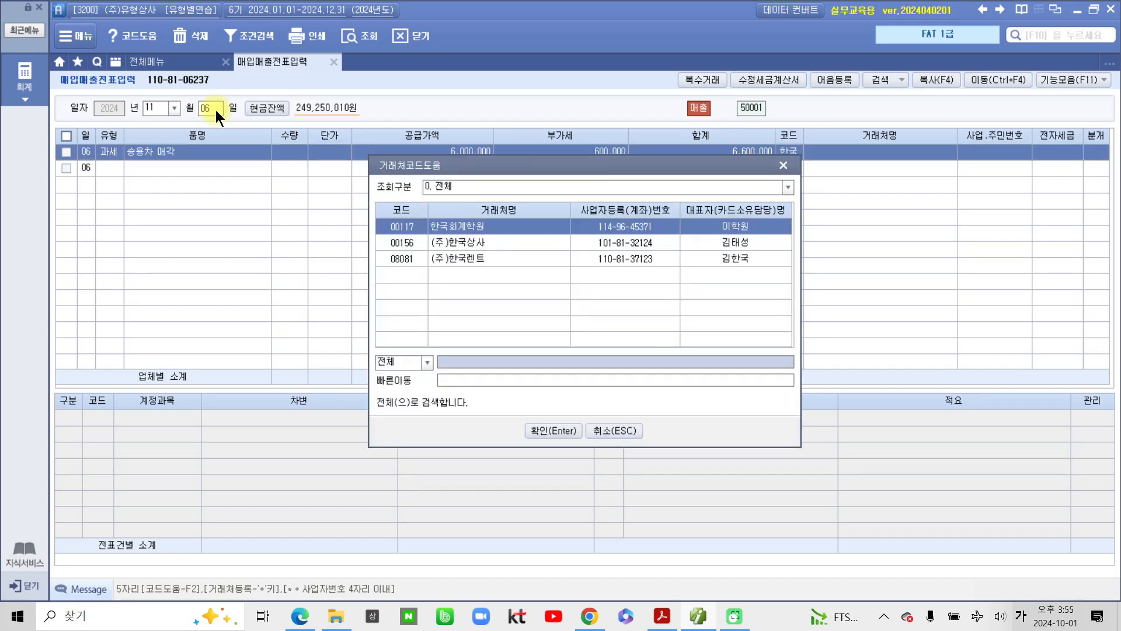
{"action": "key", "text": "Down"}
{"action": "key", "text": "Return"}
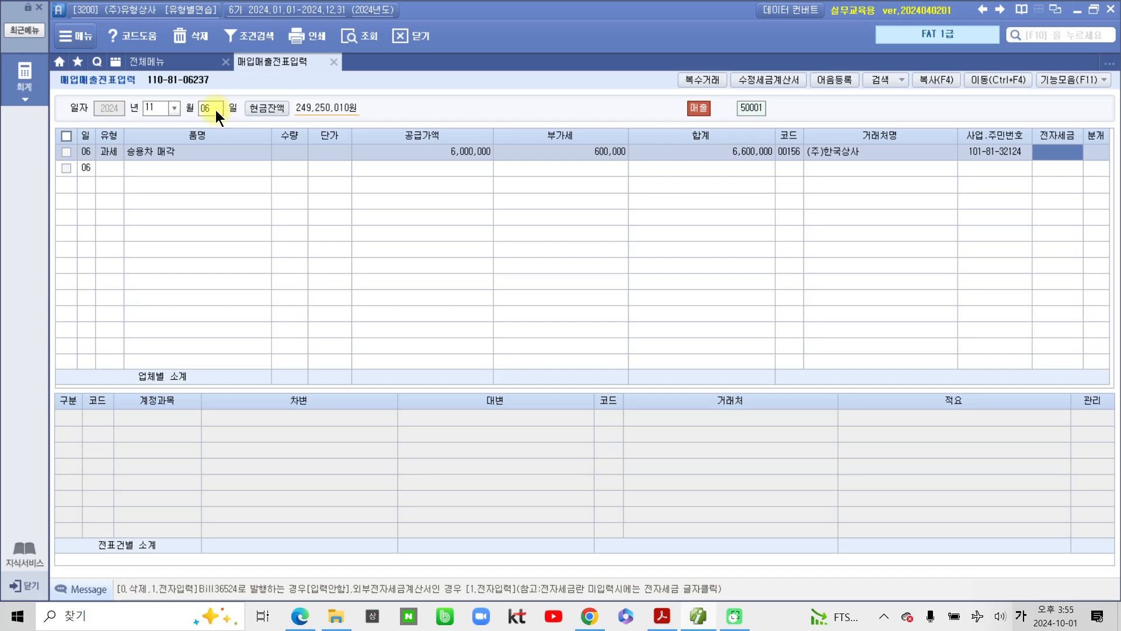
{"action": "type", "text": "1"}
{"action": "key", "text": "Return"}
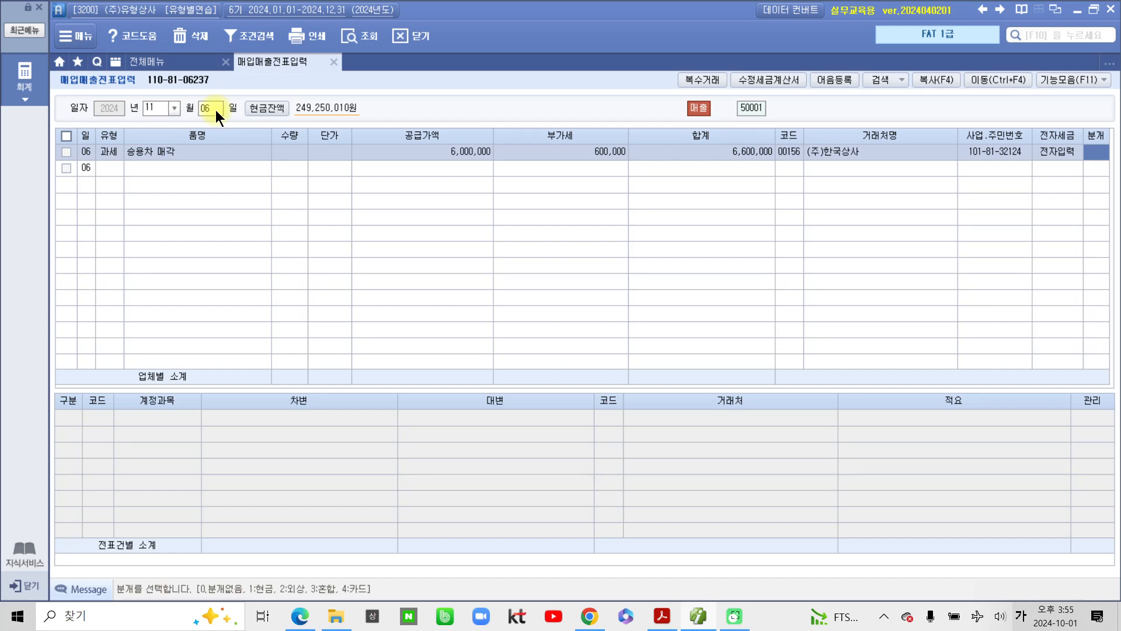
- Set the November 6 sale's 분개 to 3 (혼합) and check its 부가세예수금 line against the 부가세
{"action": "type", "text": "3"}
{"action": "key", "text": "Return"}
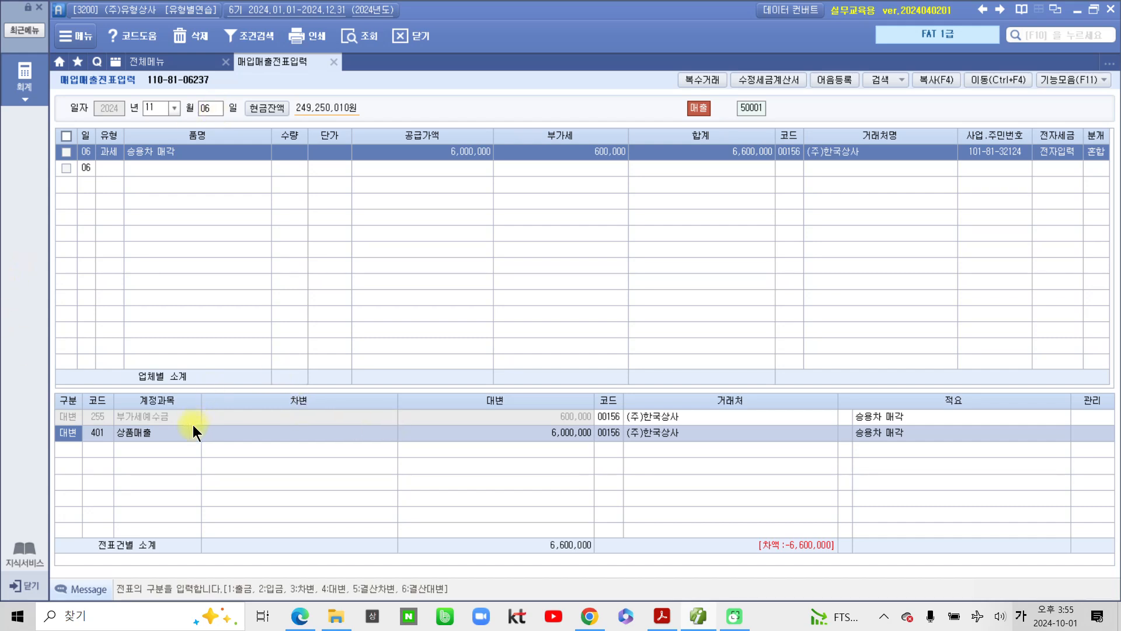
{"action": "left_click", "coordinate": [130, 417]}
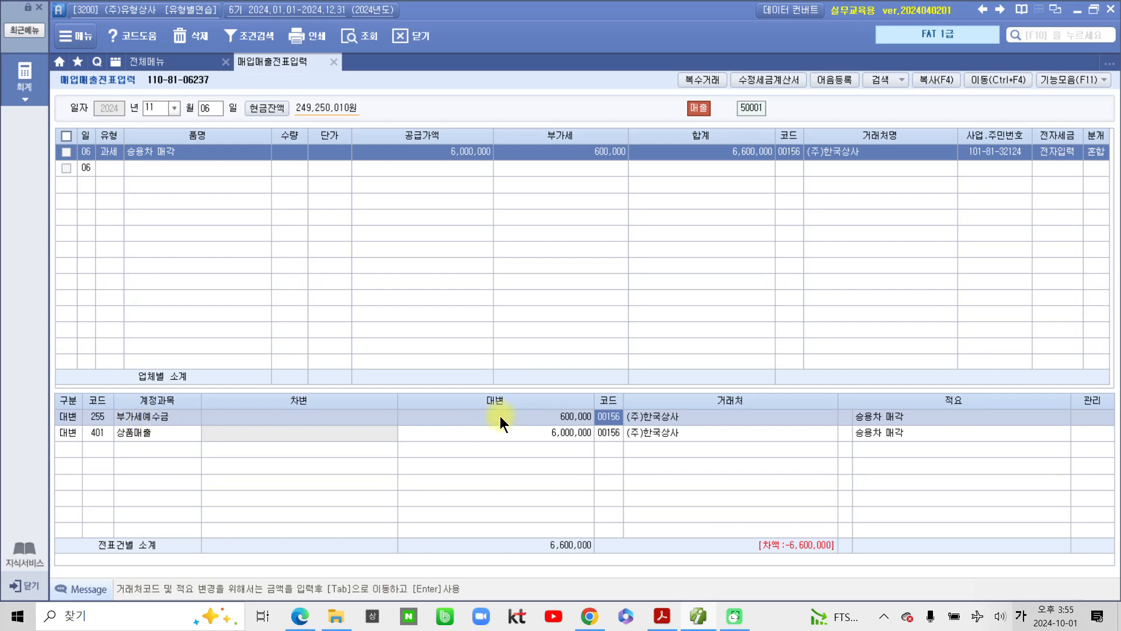
{"action": "left_click", "coordinate": [623, 155]}
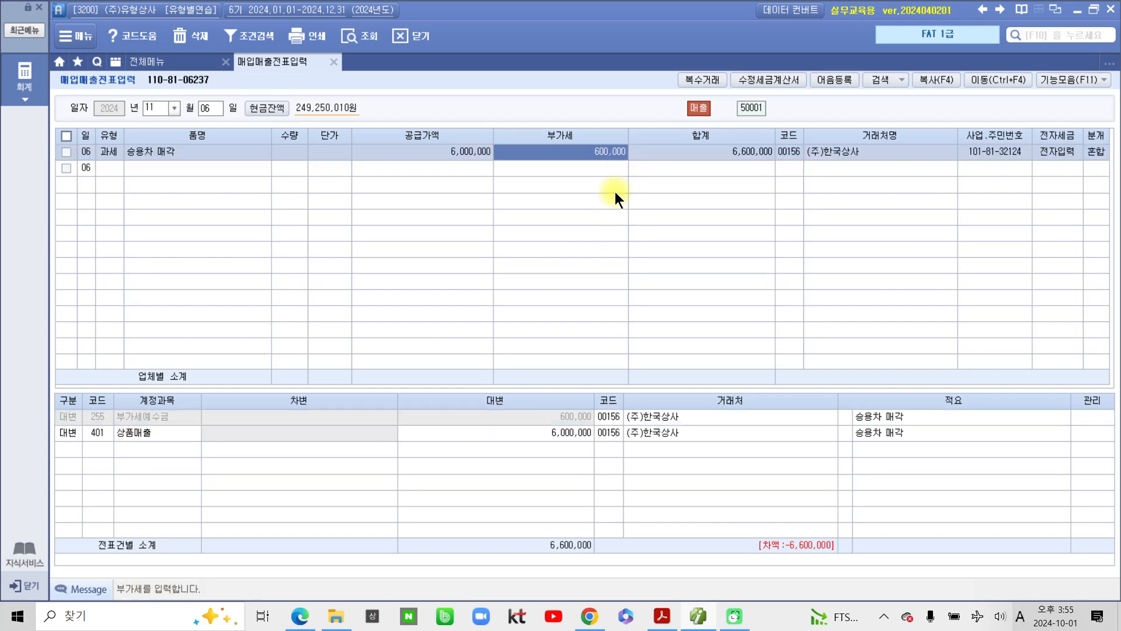
{"action": "left_click", "coordinate": [556, 416]}
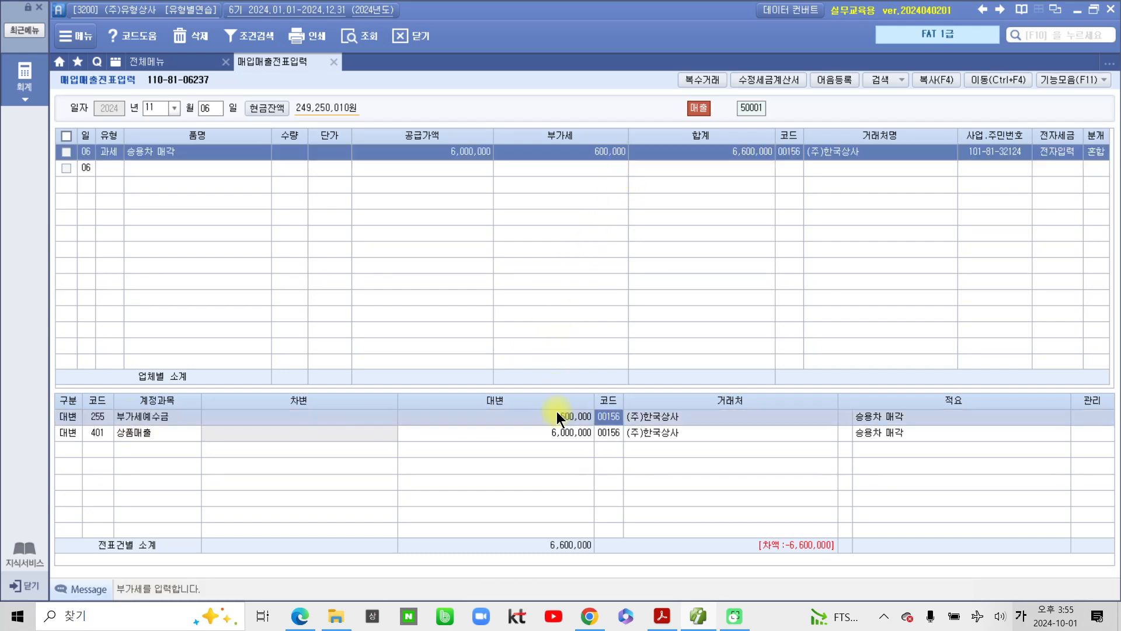
- Change the journal's 상품매출 line to account 208 차량운반구, looking it up by 차량
{"action": "left_click", "coordinate": [65, 432]}
{"action": "left_click", "coordinate": [87, 433]}
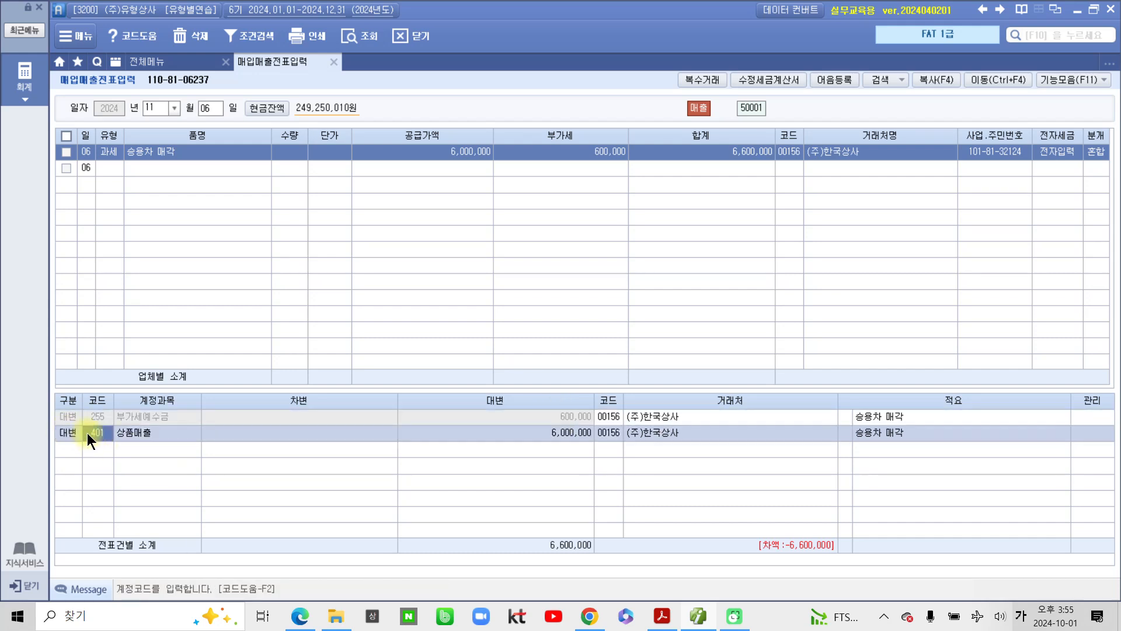
{"action": "left_click", "coordinate": [104, 432]}
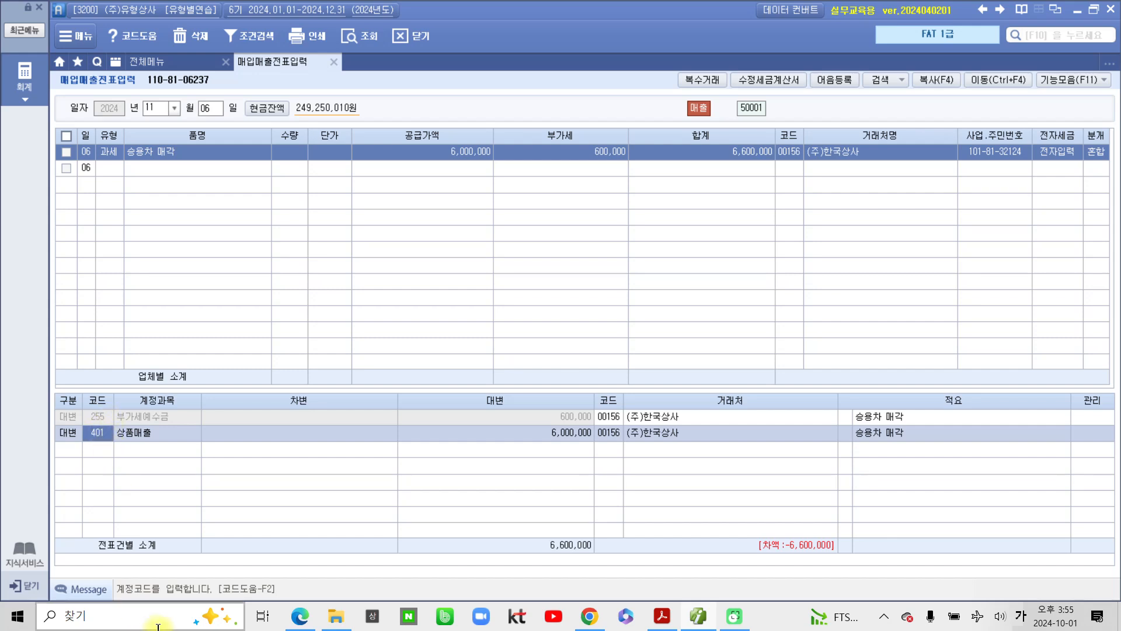
{"action": "type", "text": "ㅂ"}
{"action": "type", "text": "차량"}
{"action": "key", "text": "Return"}
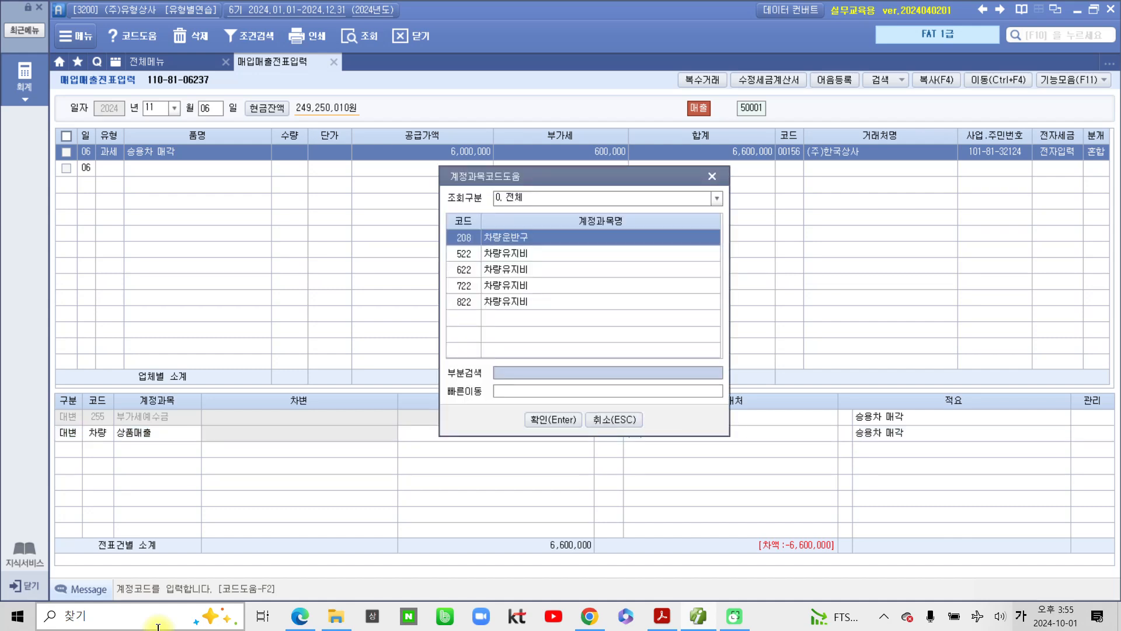
{"action": "key", "text": "Return"}
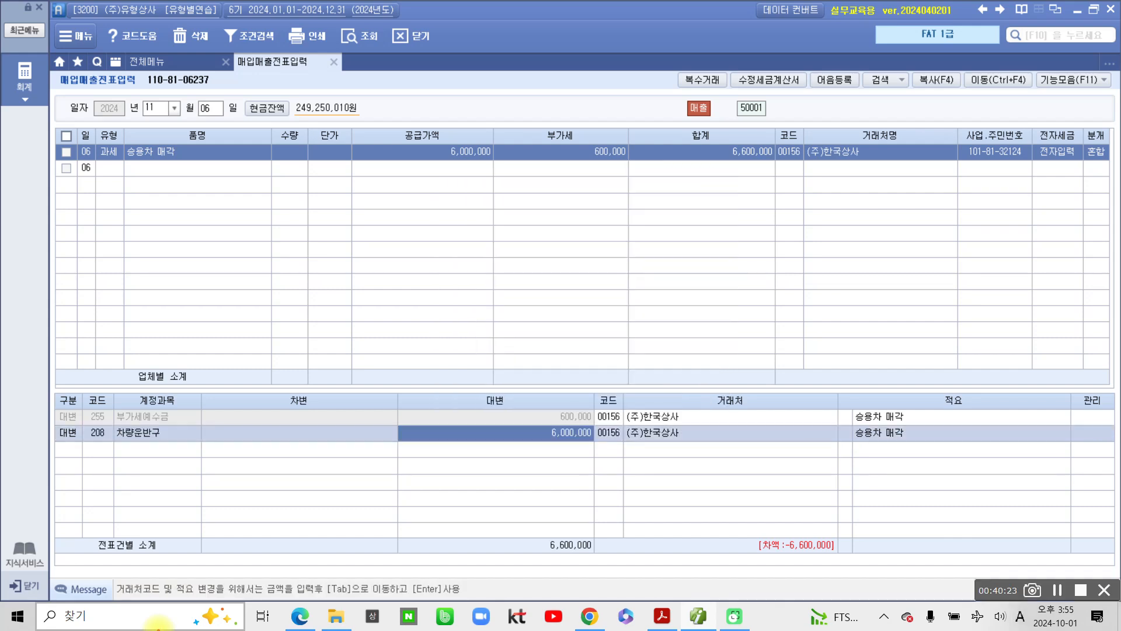
{"action": "mouse_move", "coordinate": [524, 458]}
{"action": "left_mouse_down"}
{"action": "mouse_move", "coordinate": [601, 449]}
{"action": "mouse_move", "coordinate": [509, 430]}
{"action": "mouse_move", "coordinate": [544, 455]}
{"action": "left_mouse_up"}
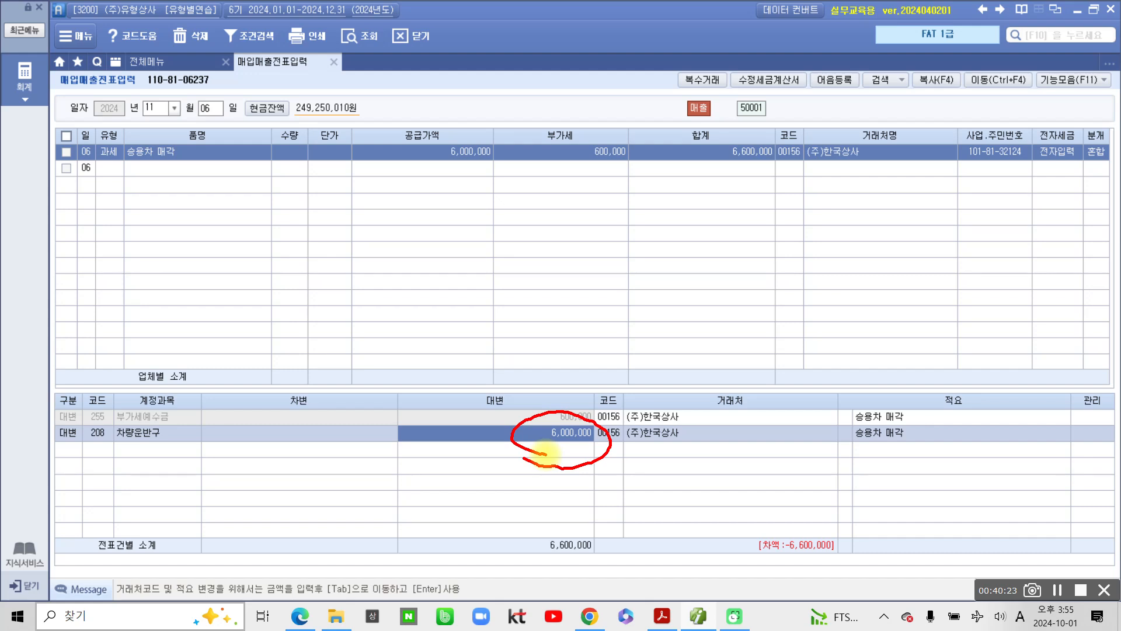
{"action": "left_click_drag", "start_coordinate": [512, 461], "coordinate": [494, 502]}
{"action": "left_click_drag", "start_coordinate": [559, 477], "coordinate": [535, 543]}
{"action": "mouse_move", "coordinate": [569, 484]}
{"action": "left_mouse_down"}
{"action": "mouse_move", "coordinate": [564, 495]}
{"action": "mouse_move", "coordinate": [622, 470]}
{"action": "mouse_move", "coordinate": [637, 523]}
{"action": "left_mouse_up"}
{"action": "mouse_move", "coordinate": [681, 480]}
{"action": "left_mouse_down"}
{"action": "mouse_move", "coordinate": [671, 476]}
{"action": "mouse_move", "coordinate": [722, 475]}
{"action": "left_mouse_up"}
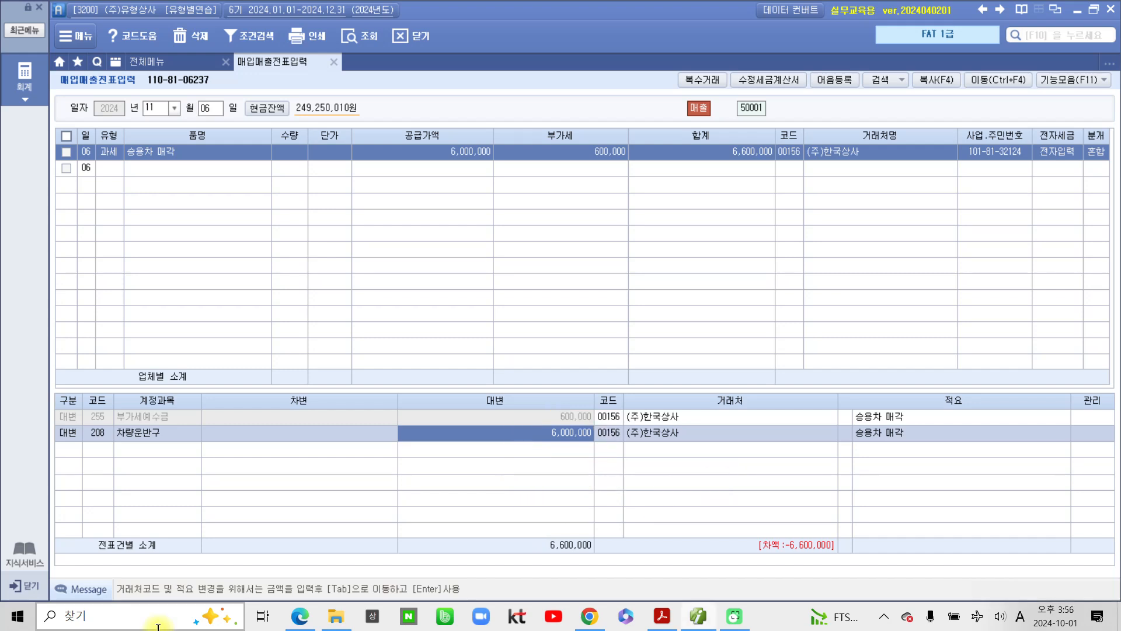
- Set the 대변 amount of the 차량운반구 line to 18,000,000
{"action": "type", "text": "1"}
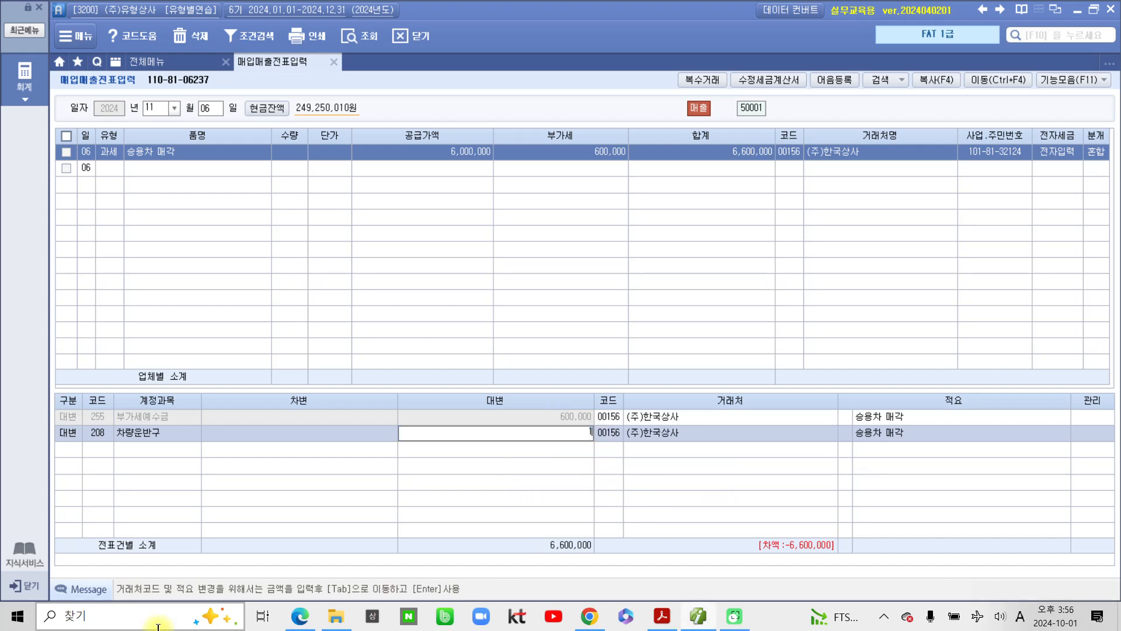
{"action": "type", "text": "8,000,000"}
{"action": "key", "text": "Return"}
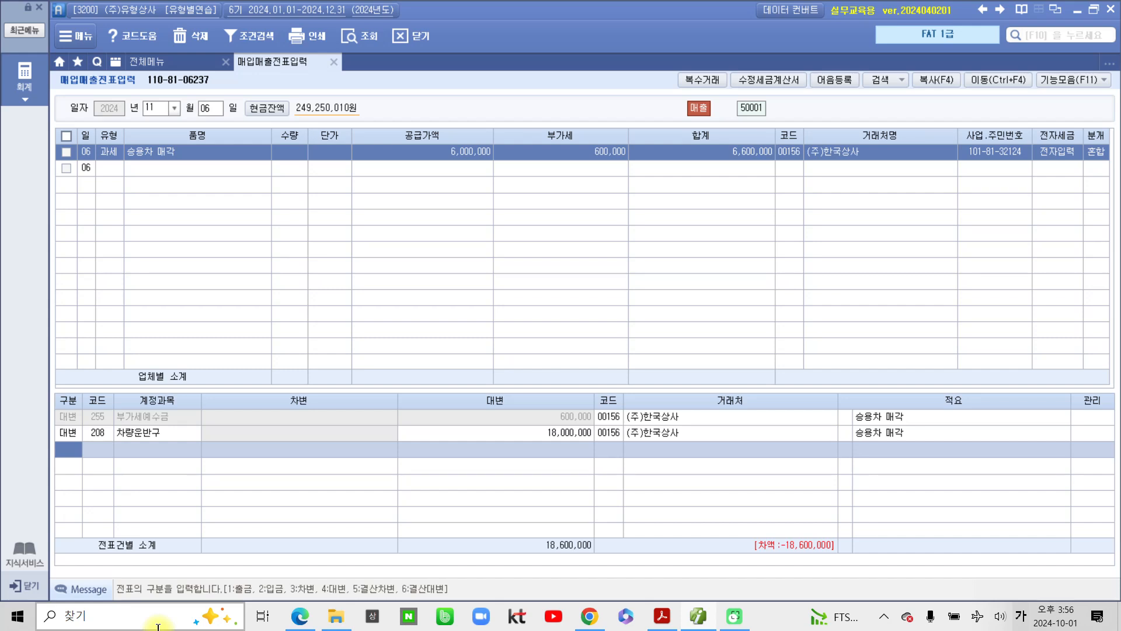
- Add a 차변 line for account 209 감가상각누계액 with the amount 14,000,000
{"action": "type", "text": "3"}
{"action": "key", "text": "Return"}
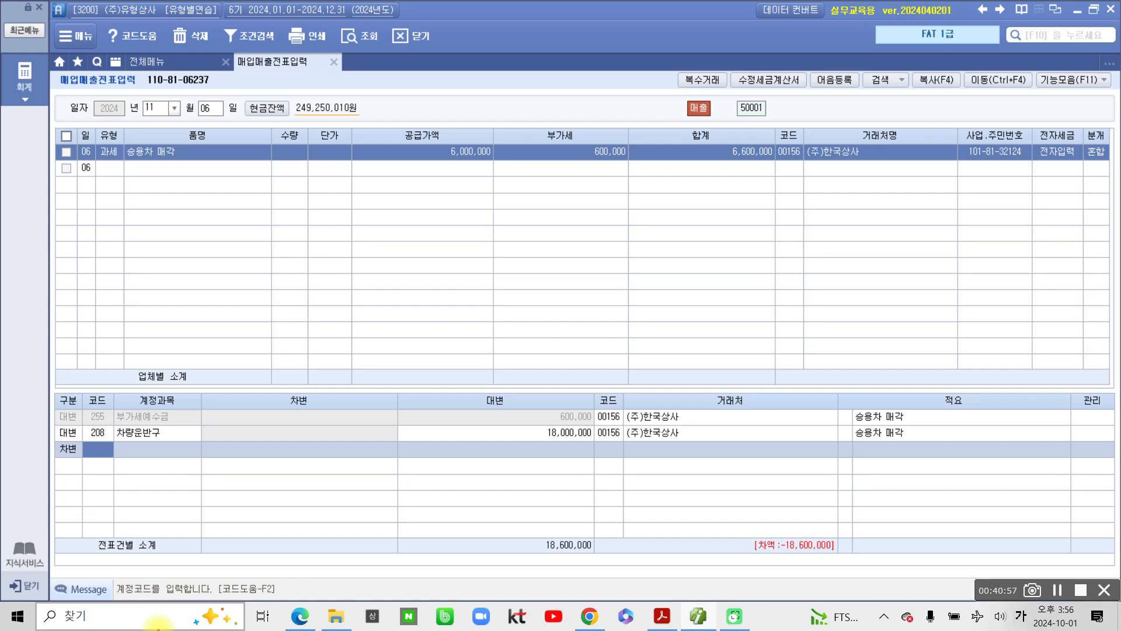
{"action": "mouse_move", "coordinate": [105, 419]}
{"action": "left_mouse_down"}
{"action": "mouse_move", "coordinate": [99, 471]}
{"action": "mouse_move", "coordinate": [109, 481]}
{"action": "mouse_move", "coordinate": [116, 467]}
{"action": "mouse_move", "coordinate": [140, 470]}
{"action": "mouse_move", "coordinate": [130, 506]}
{"action": "left_mouse_up"}
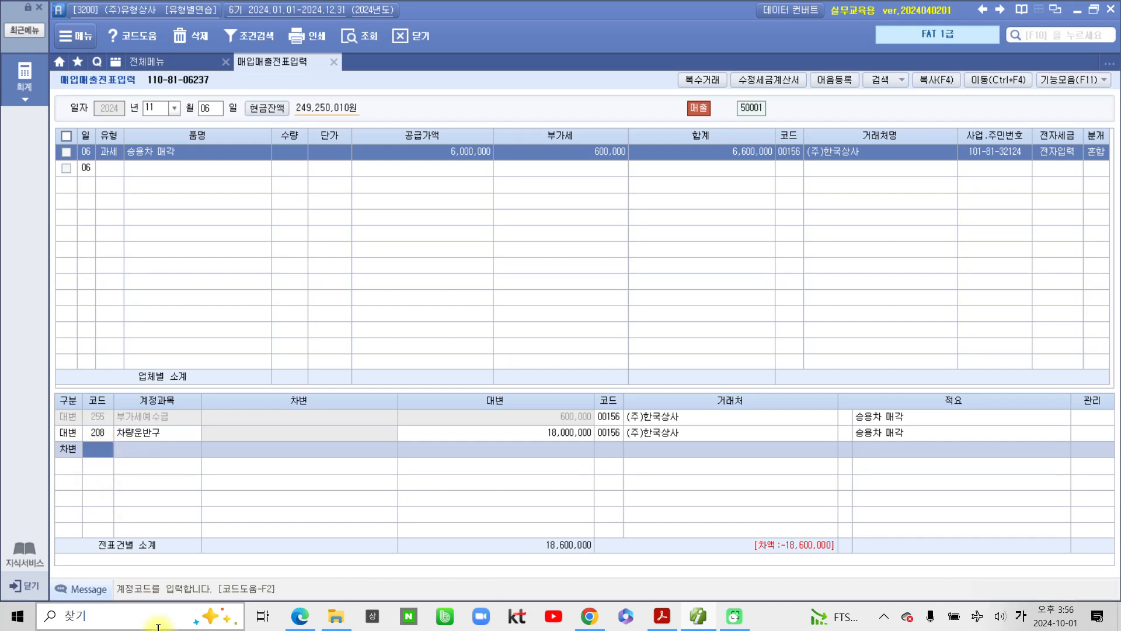
{"action": "type", "text": "209"}
{"action": "key", "text": "Return"}
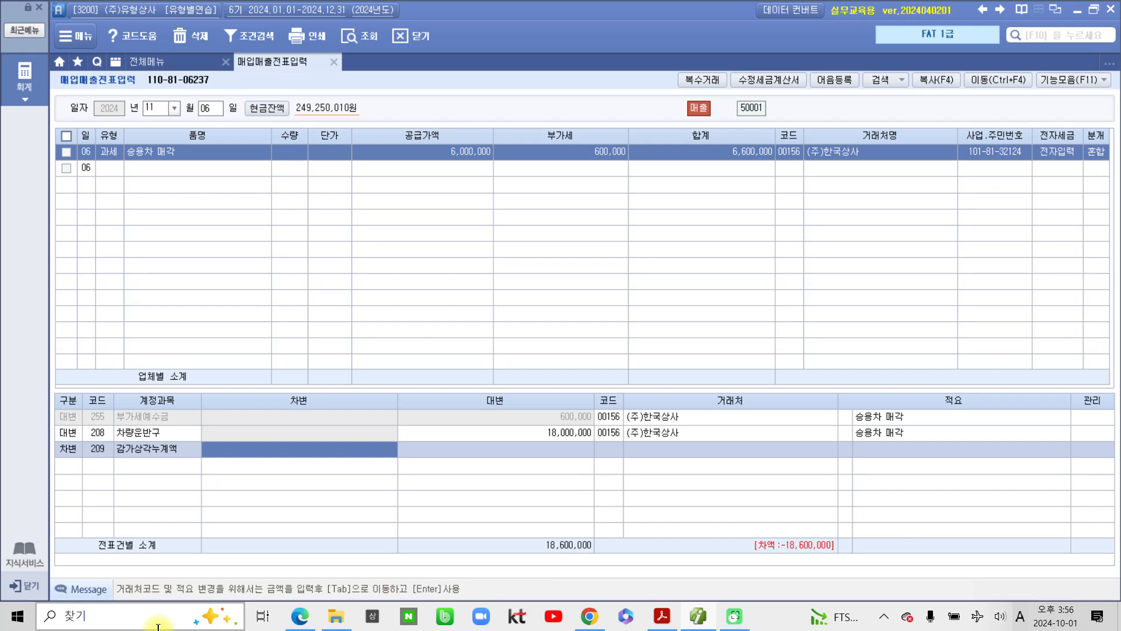
{"action": "type", "text": "14,000,000"}
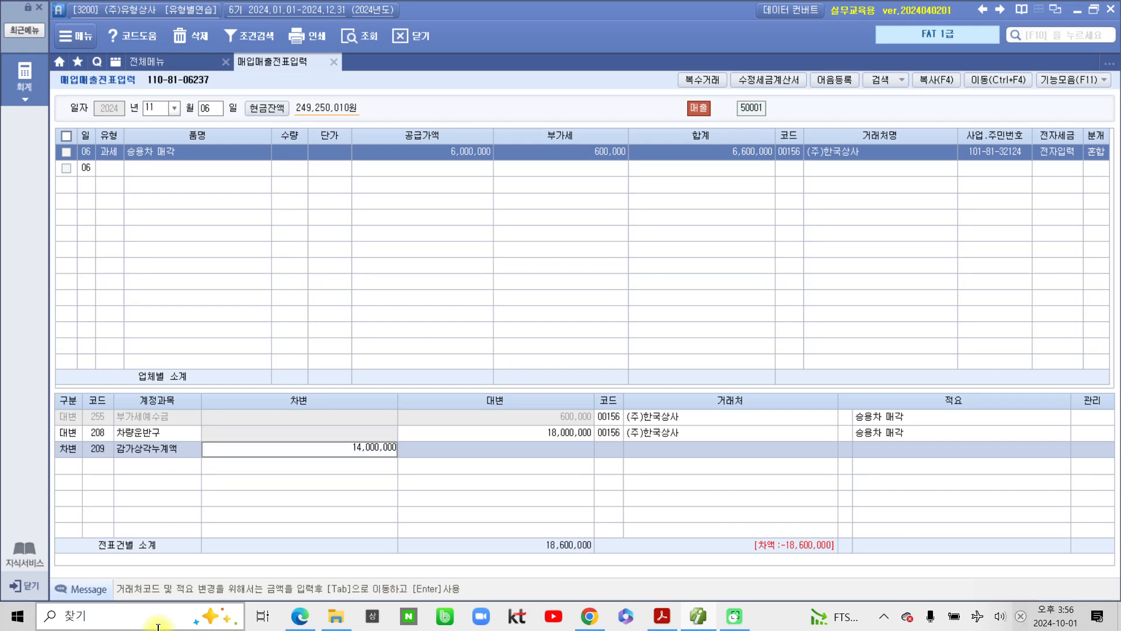
{"action": "key", "text": "Return"}
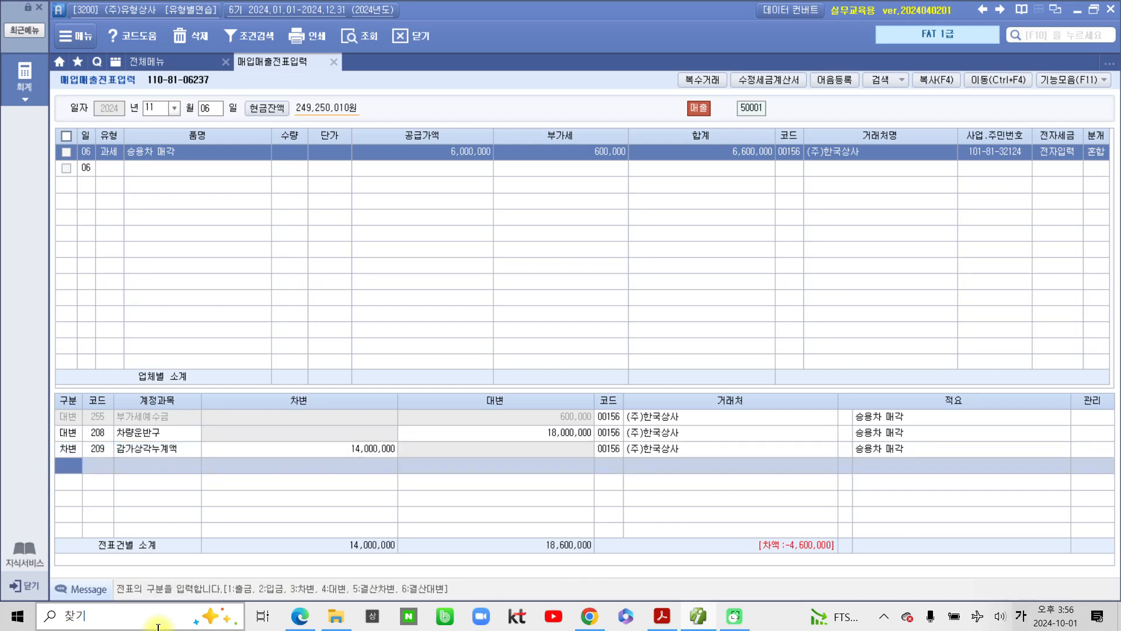
{"action": "mouse_move", "coordinate": [610, 438]}
{"action": "left_mouse_down"}
{"action": "mouse_move", "coordinate": [533, 435]}
{"action": "mouse_move", "coordinate": [600, 422]}
{"action": "mouse_move", "coordinate": [591, 452]}
{"action": "left_mouse_up"}
{"action": "mouse_move", "coordinate": [403, 464]}
{"action": "left_mouse_down"}
{"action": "mouse_move", "coordinate": [353, 468]}
{"action": "mouse_move", "coordinate": [413, 444]}
{"action": "mouse_move", "coordinate": [397, 484]}
{"action": "left_mouse_up"}
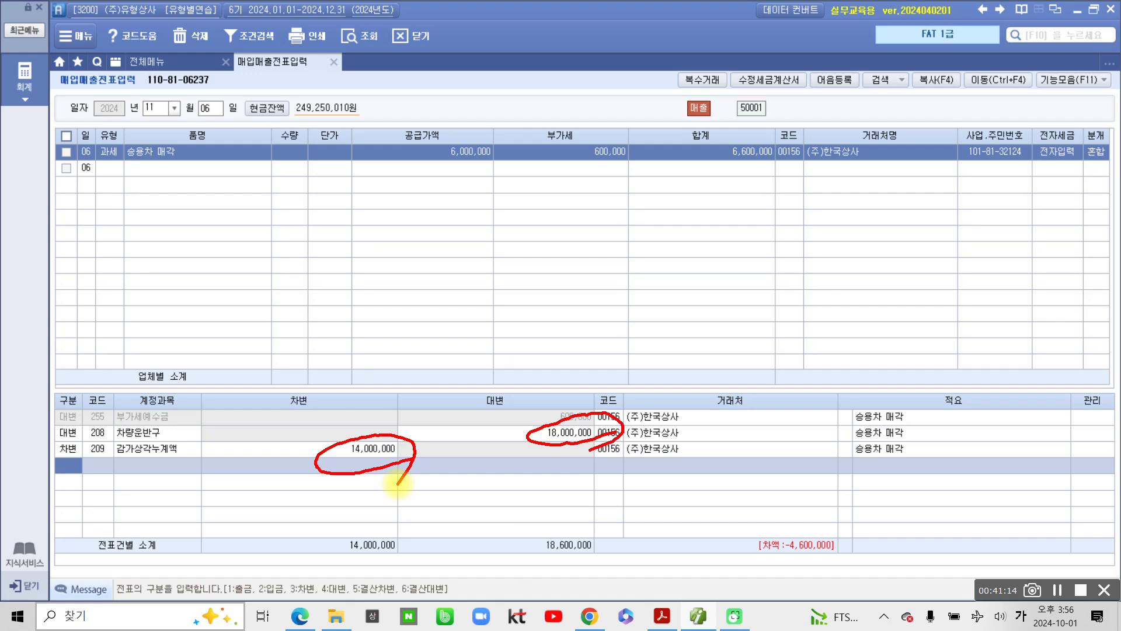
{"action": "mouse_move", "coordinate": [492, 266]}
{"action": "left_mouse_down"}
{"action": "mouse_move", "coordinate": [493, 321]}
{"action": "mouse_move", "coordinate": [556, 261]}
{"action": "mouse_move", "coordinate": [528, 345]}
{"action": "mouse_move", "coordinate": [603, 295]}
{"action": "mouse_move", "coordinate": [631, 317]}
{"action": "mouse_move", "coordinate": [606, 370]}
{"action": "mouse_move", "coordinate": [682, 289]}
{"action": "mouse_move", "coordinate": [656, 325]}
{"action": "mouse_move", "coordinate": [728, 291]}
{"action": "mouse_move", "coordinate": [711, 358]}
{"action": "left_mouse_up"}
{"action": "mouse_move", "coordinate": [510, 421]}
{"action": "left_mouse_down"}
{"action": "mouse_move", "coordinate": [514, 432]}
{"action": "mouse_move", "coordinate": [528, 417]}
{"action": "left_mouse_up"}
{"action": "left_click_drag", "start_coordinate": [302, 458], "coordinate": [328, 462]}
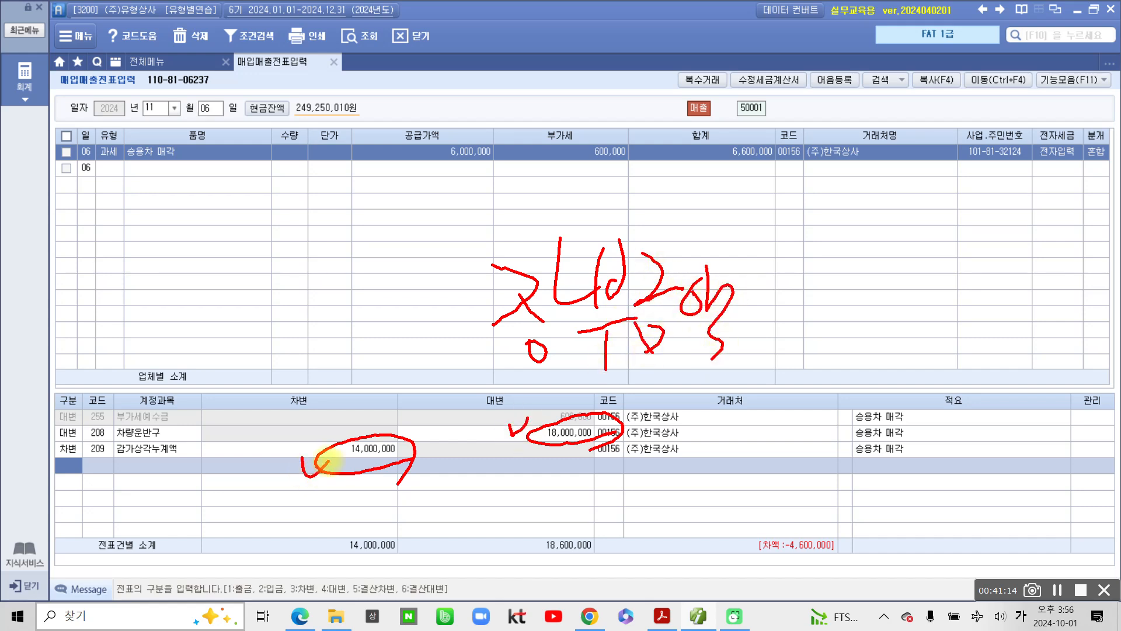
{"action": "mouse_move", "coordinate": [863, 255]}
{"action": "left_mouse_down"}
{"action": "mouse_move", "coordinate": [882, 318]}
{"action": "mouse_move", "coordinate": [826, 353]}
{"action": "mouse_move", "coordinate": [861, 359]}
{"action": "left_mouse_up"}
{"action": "mouse_move", "coordinate": [888, 330]}
{"action": "left_mouse_down"}
{"action": "mouse_move", "coordinate": [891, 317]}
{"action": "mouse_move", "coordinate": [937, 316]}
{"action": "mouse_move", "coordinate": [962, 362]}
{"action": "mouse_move", "coordinate": [1046, 289]}
{"action": "left_mouse_up"}
{"action": "mouse_move", "coordinate": [496, 365]}
{"action": "left_mouse_down"}
{"action": "mouse_move", "coordinate": [841, 353]}
{"action": "mouse_move", "coordinate": [1075, 361]}
{"action": "left_mouse_up"}
{"action": "left_click_drag", "start_coordinate": [150, 209], "coordinate": [139, 299]}
{"action": "left_click_drag", "start_coordinate": [403, 167], "coordinate": [490, 160]}
{"action": "left_click_drag", "start_coordinate": [412, 181], "coordinate": [491, 175]}
{"action": "left_click_drag", "start_coordinate": [176, 332], "coordinate": [175, 350]}
{"action": "mouse_move", "coordinate": [205, 316]}
{"action": "left_mouse_down"}
{"action": "mouse_move", "coordinate": [251, 283]}
{"action": "mouse_move", "coordinate": [269, 308]}
{"action": "left_mouse_up"}
{"action": "left_click_drag", "start_coordinate": [280, 320], "coordinate": [281, 344]}
{"action": "mouse_move", "coordinate": [303, 285]}
{"action": "left_mouse_down"}
{"action": "mouse_move", "coordinate": [362, 310]}
{"action": "mouse_move", "coordinate": [358, 295]}
{"action": "left_mouse_up"}
{"action": "left_click_drag", "start_coordinate": [87, 169], "coordinate": [99, 230]}
{"action": "mouse_move", "coordinate": [130, 140]}
{"action": "left_mouse_down"}
{"action": "mouse_move", "coordinate": [174, 201]}
{"action": "mouse_move", "coordinate": [199, 193]}
{"action": "left_mouse_up"}
{"action": "left_click_drag", "start_coordinate": [200, 167], "coordinate": [202, 219]}
{"action": "mouse_move", "coordinate": [221, 135]}
{"action": "left_mouse_down"}
{"action": "mouse_move", "coordinate": [225, 192]}
{"action": "mouse_move", "coordinate": [239, 170]}
{"action": "left_mouse_up"}
{"action": "mouse_move", "coordinate": [216, 215]}
{"action": "left_mouse_down"}
{"action": "mouse_move", "coordinate": [254, 190]}
{"action": "mouse_move", "coordinate": [261, 205]}
{"action": "left_mouse_up"}
{"action": "left_click_drag", "start_coordinate": [270, 140], "coordinate": [282, 202]}
{"action": "left_click_drag", "start_coordinate": [413, 307], "coordinate": [467, 305]}
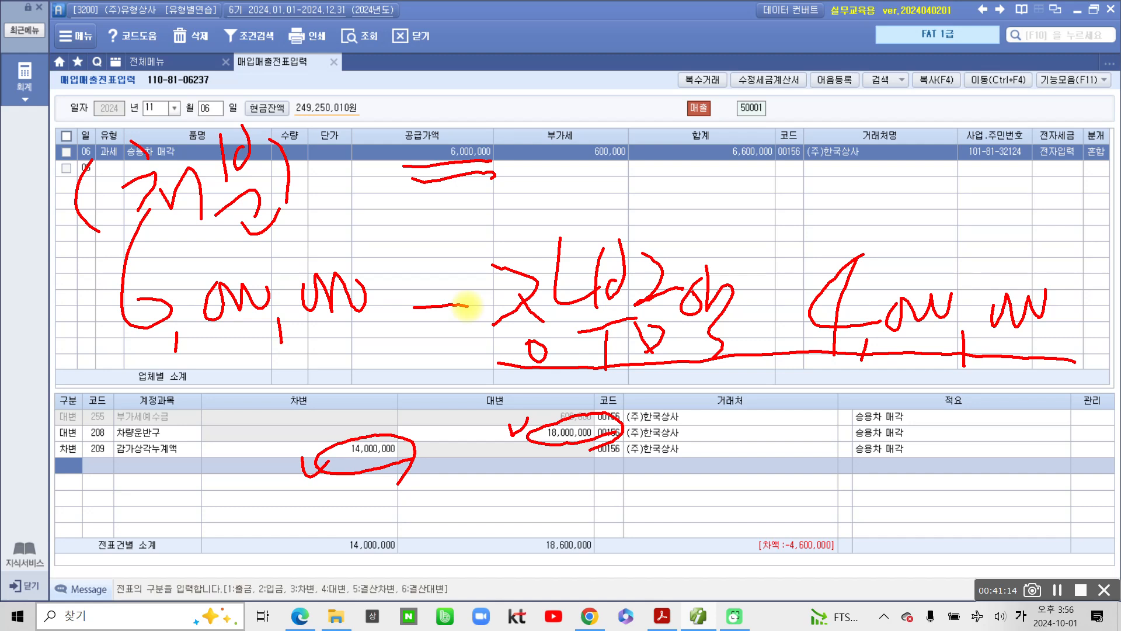
{"action": "key", "text": "Escape"}
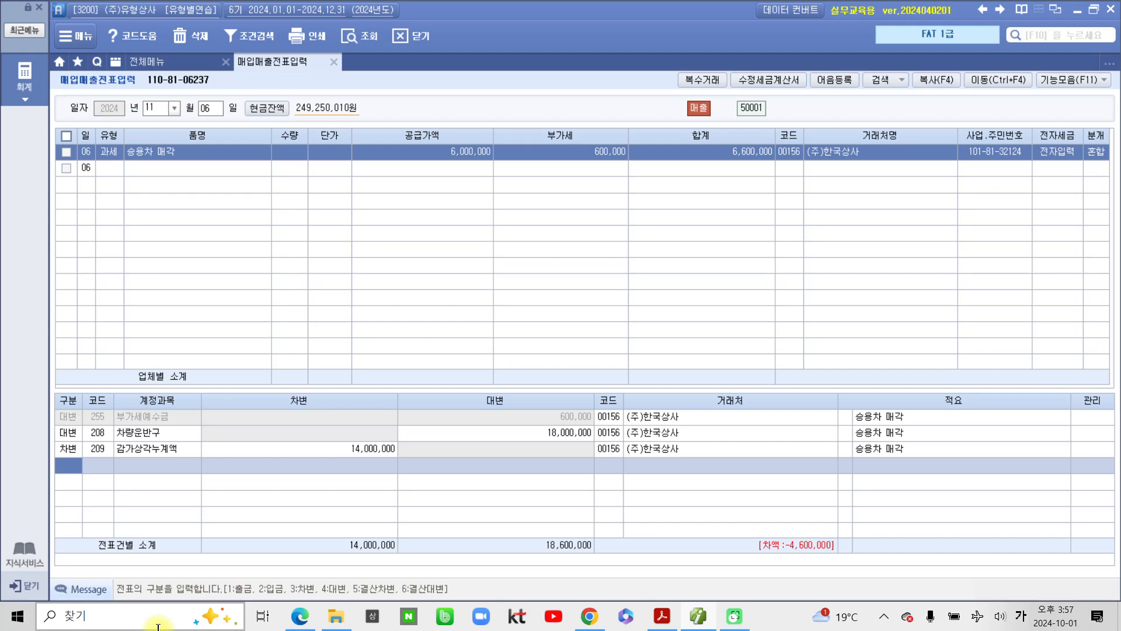
{"action": "mouse_move", "coordinate": [803, 197]}
{"action": "left_mouse_down"}
{"action": "mouse_move", "coordinate": [646, 187]}
{"action": "mouse_move", "coordinate": [819, 160]}
{"action": "mouse_move", "coordinate": [816, 186]}
{"action": "mouse_move", "coordinate": [581, 269]}
{"action": "mouse_move", "coordinate": [103, 476]}
{"action": "mouse_move", "coordinate": [109, 484]}
{"action": "left_mouse_up"}
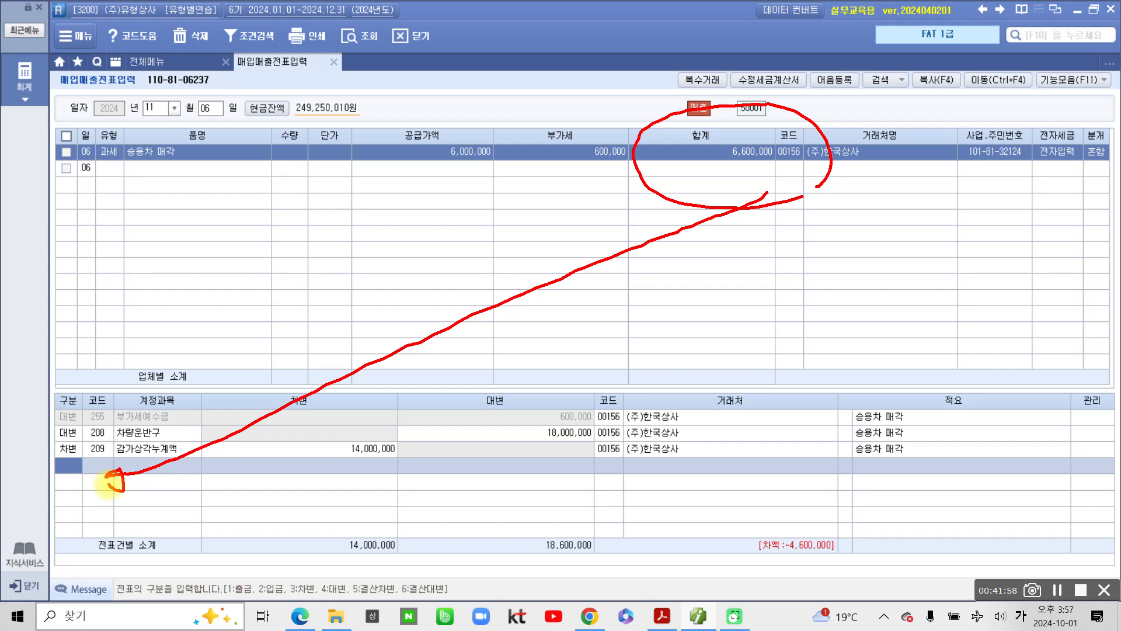
{"action": "key", "text": "Escape"}
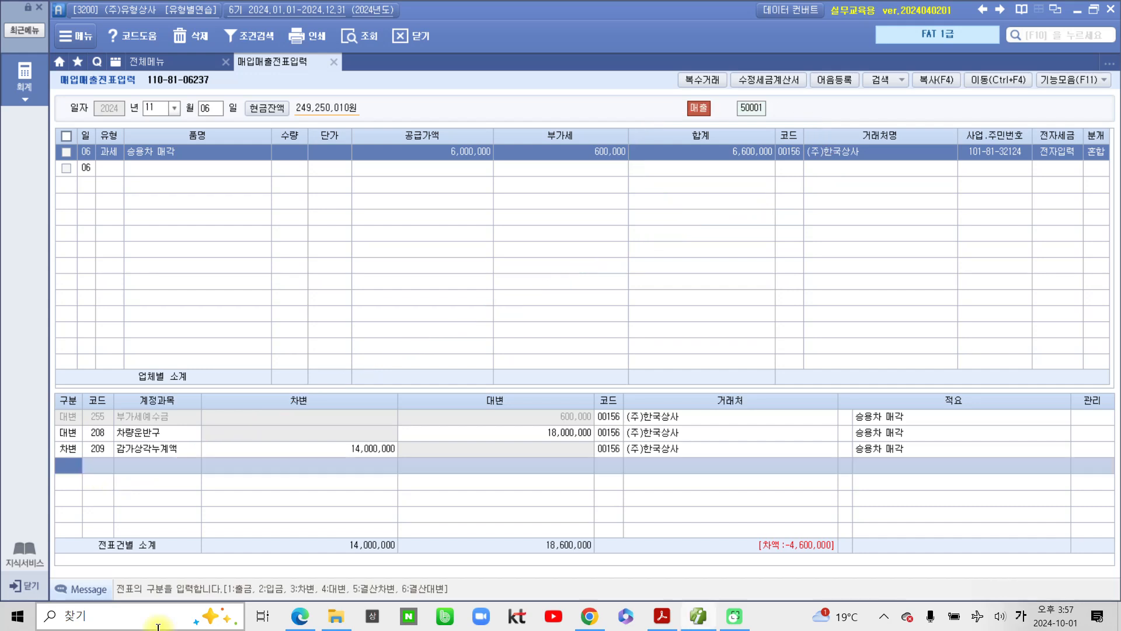
- Add a 차변 line for account 120 미수금, looked up by 미수, with the amount 6,600,000
{"action": "type", "text": "3"}
{"action": "key", "text": "Return"}
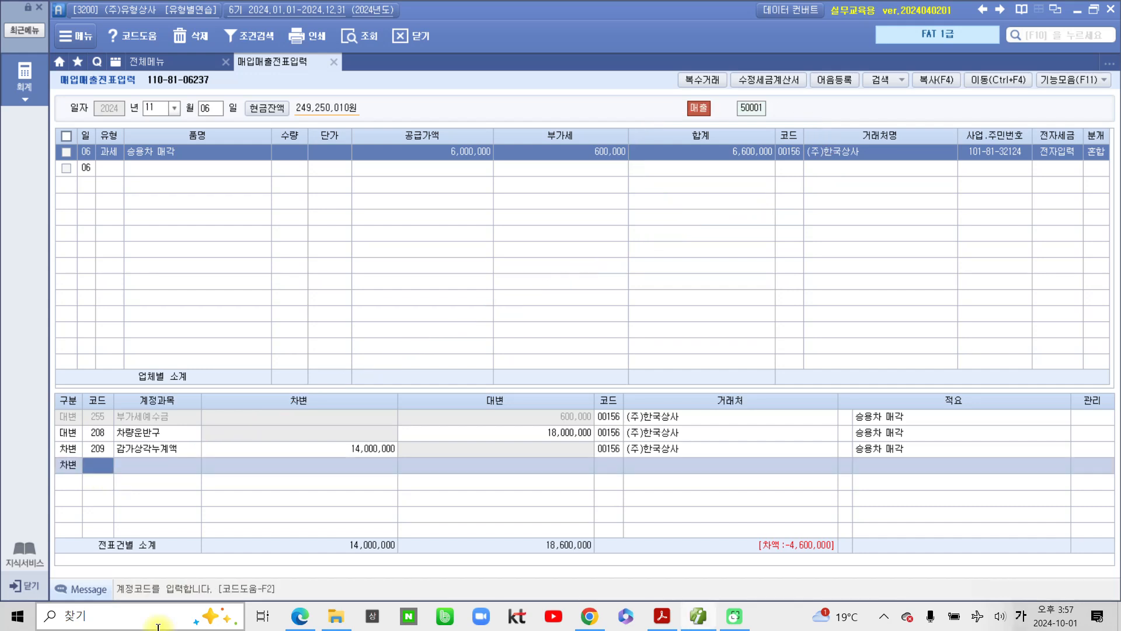
{"action": "type", "text": "미수"}
{"action": "key", "text": "Return"}
{"action": "key", "text": "Down"}
{"action": "key", "text": "Down"}
{"action": "key", "text": "Down"}
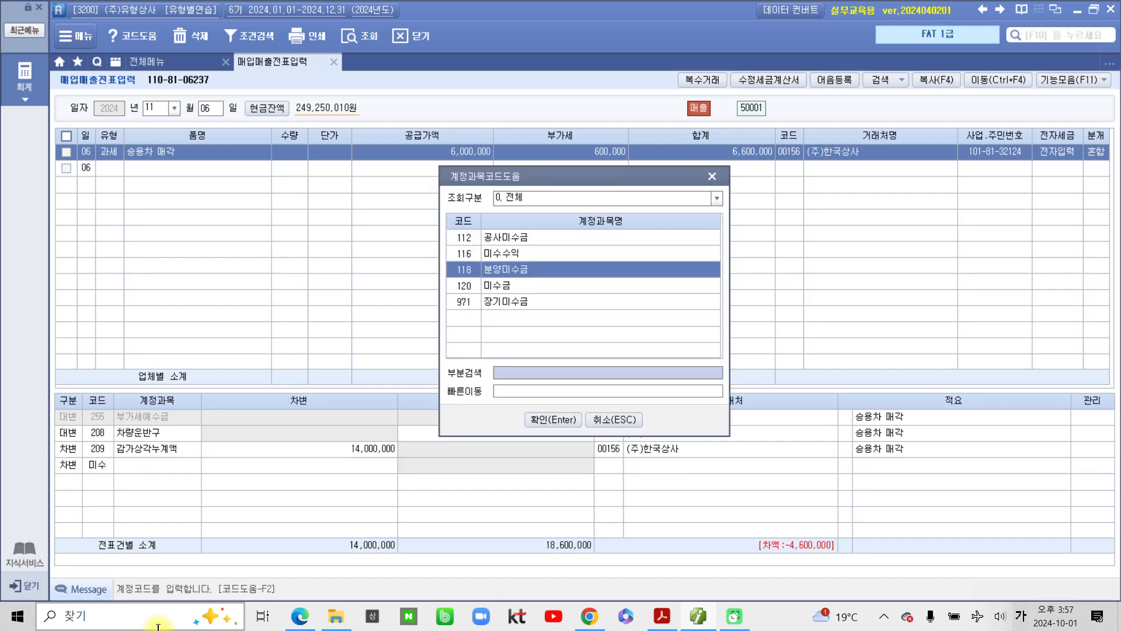
{"action": "key", "text": "Return"}
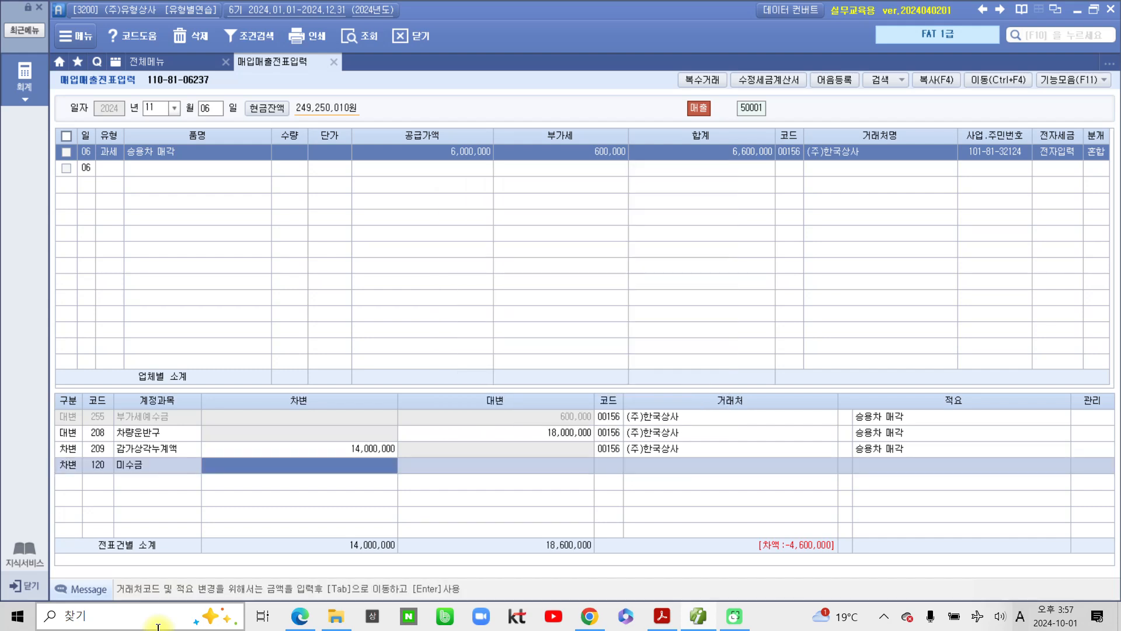
{"action": "type", "text": "6,60"}
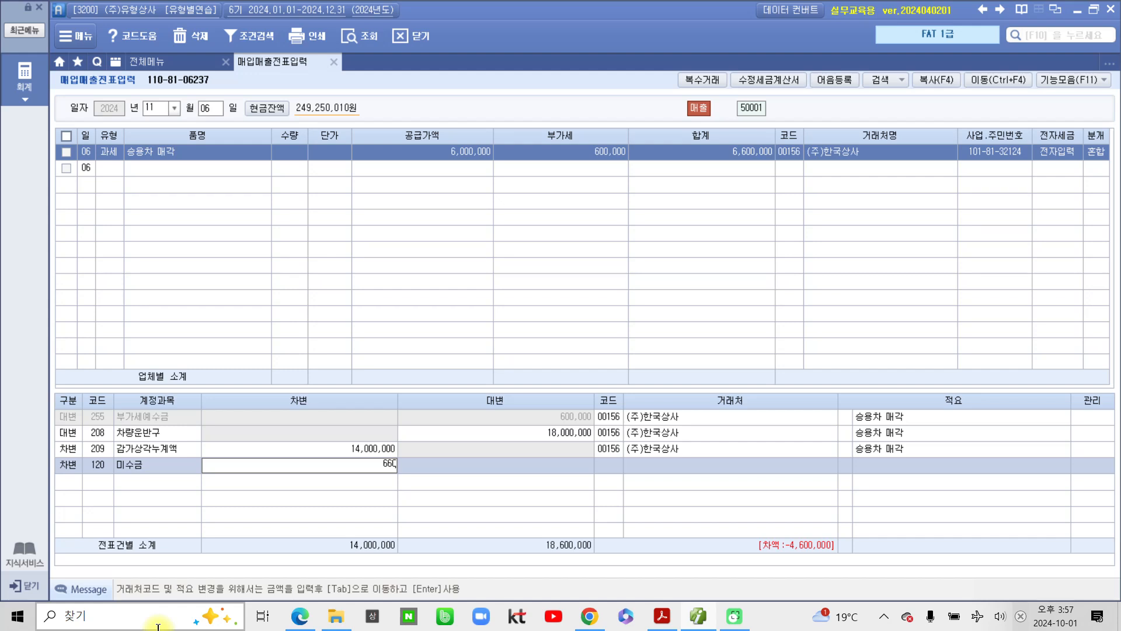
{"action": "type", "text": "0,000"}
{"action": "key", "text": "Return"}
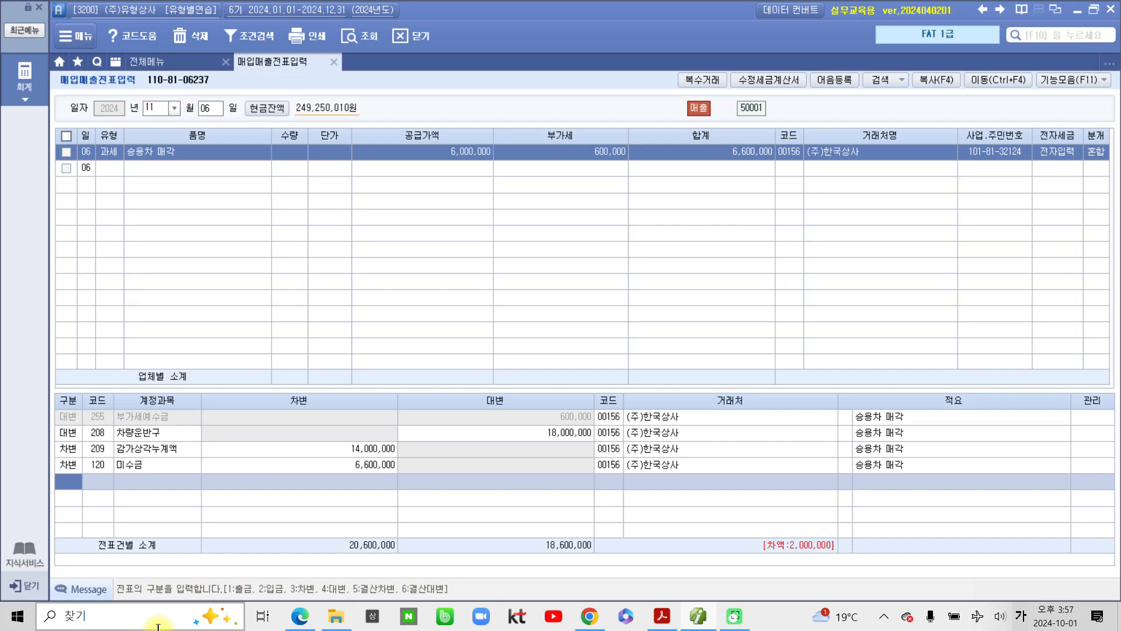
{"action": "mouse_move", "coordinate": [856, 519]}
{"action": "left_mouse_down"}
{"action": "mouse_move", "coordinate": [799, 591]}
{"action": "mouse_move", "coordinate": [775, 502]}
{"action": "mouse_move", "coordinate": [865, 579]}
{"action": "left_mouse_up"}
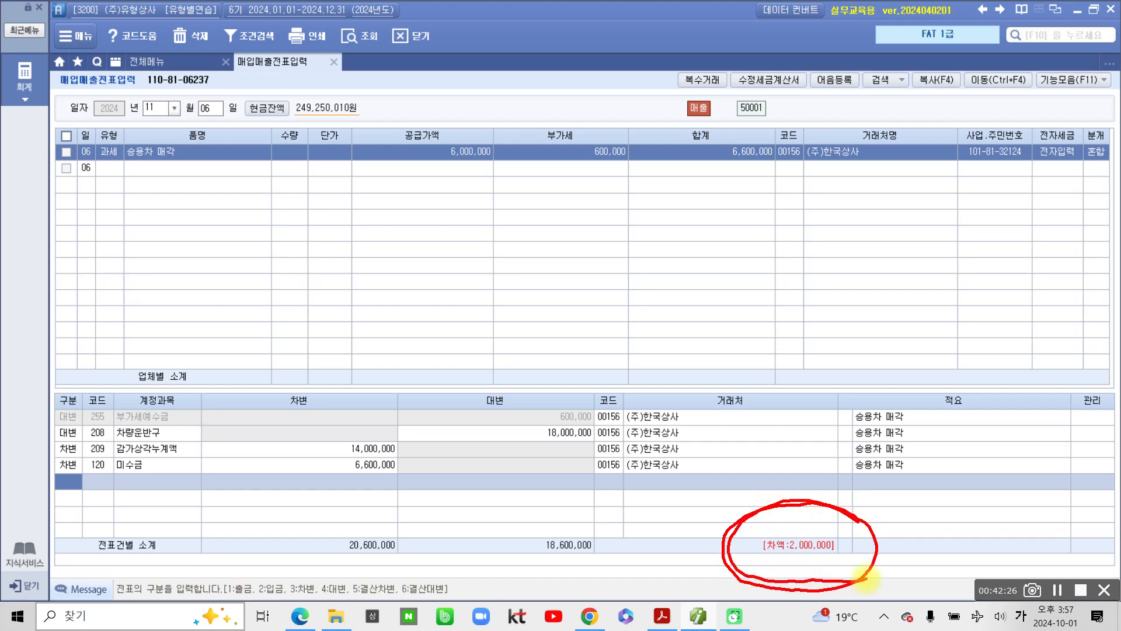
{"action": "left_click_drag", "start_coordinate": [911, 494], "coordinate": [949, 538]}
{"action": "left_click_drag", "start_coordinate": [951, 495], "coordinate": [979, 494]}
{"action": "mouse_move", "coordinate": [949, 514]}
{"action": "left_mouse_down"}
{"action": "mouse_move", "coordinate": [978, 513]}
{"action": "mouse_move", "coordinate": [937, 549]}
{"action": "left_mouse_up"}
{"action": "left_click_drag", "start_coordinate": [997, 487], "coordinate": [964, 522]}
{"action": "mouse_move", "coordinate": [996, 494]}
{"action": "left_mouse_down"}
{"action": "mouse_move", "coordinate": [1031, 529]}
{"action": "mouse_move", "coordinate": [996, 563]}
{"action": "left_mouse_up"}
{"action": "left_click_drag", "start_coordinate": [701, 575], "coordinate": [894, 572]}
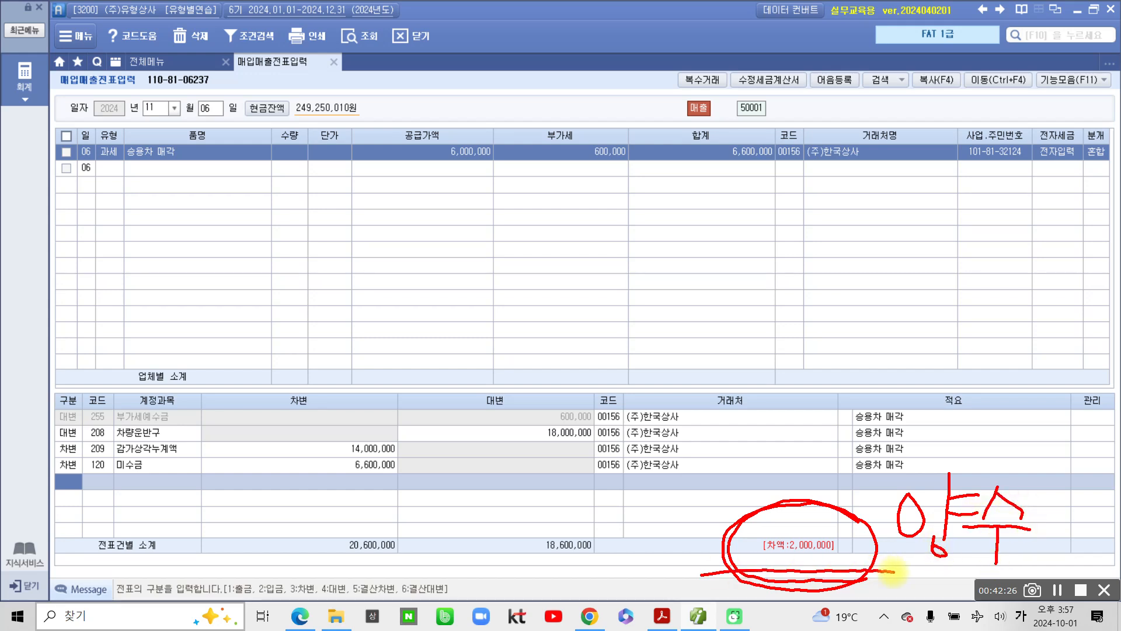
{"action": "mouse_move", "coordinate": [436, 464]}
{"action": "left_mouse_down"}
{"action": "mouse_move", "coordinate": [458, 501]}
{"action": "mouse_move", "coordinate": [503, 461]}
{"action": "mouse_move", "coordinate": [433, 465]}
{"action": "mouse_move", "coordinate": [439, 474]}
{"action": "left_mouse_up"}
{"action": "mouse_move", "coordinate": [69, 494]}
{"action": "left_mouse_down"}
{"action": "mouse_move", "coordinate": [58, 488]}
{"action": "mouse_move", "coordinate": [100, 525]}
{"action": "left_mouse_up"}
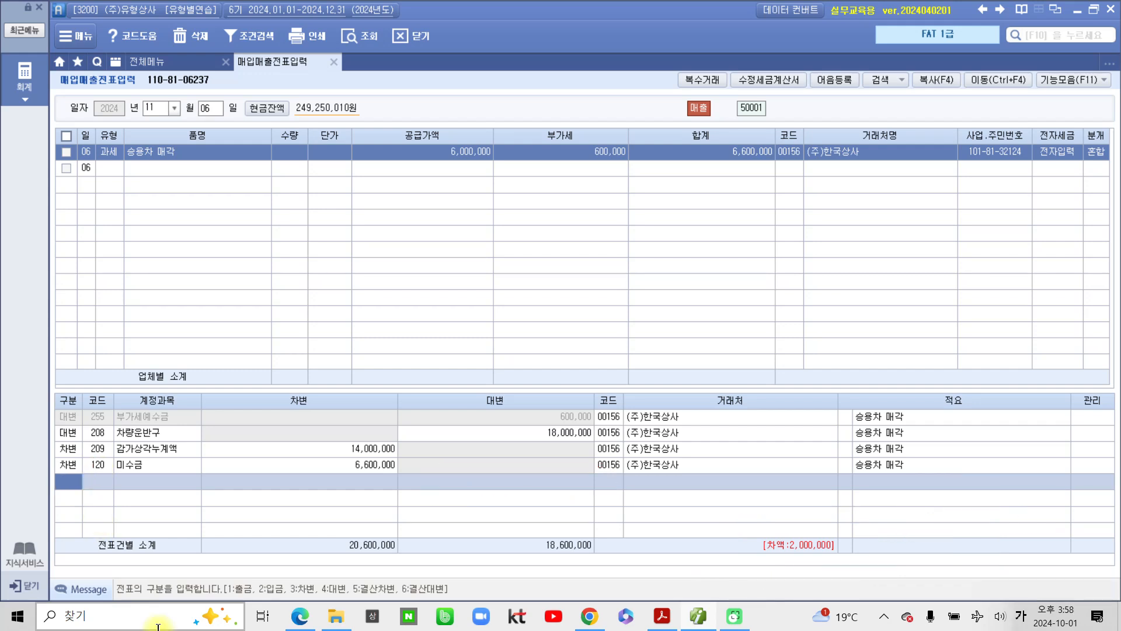
- Add a 대변 line for account 914 유형자산처분이익, looked up by 유형, with the amount 2,000,000
{"action": "type", "text": "4"}
{"action": "key", "text": "Return"}
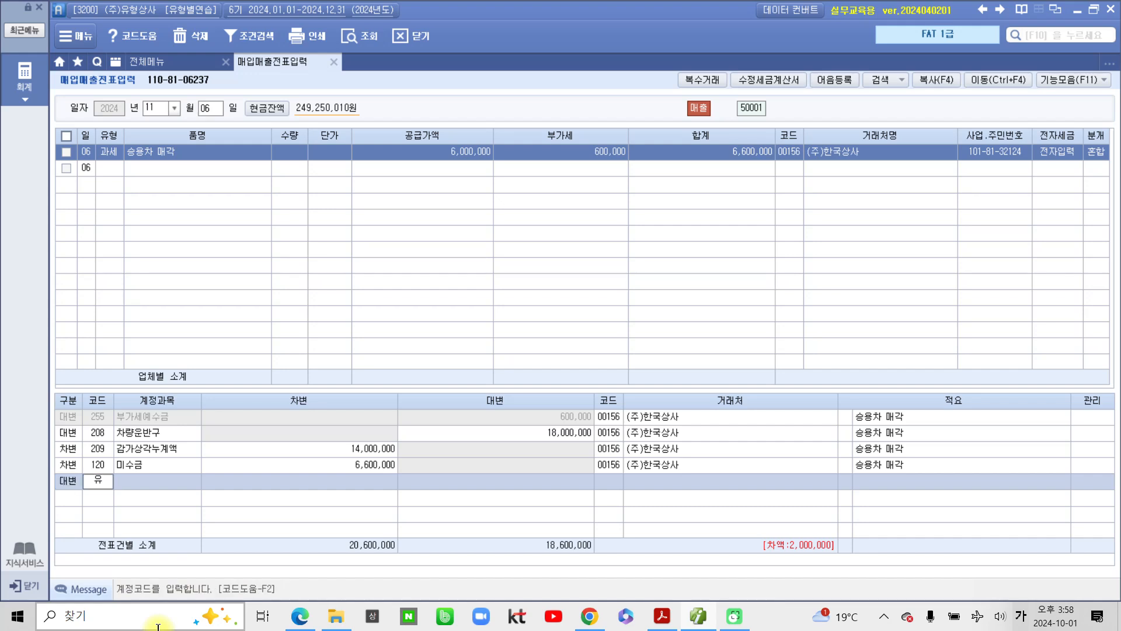
{"action": "type", "text": "유형"}
{"action": "key", "text": "Return"}
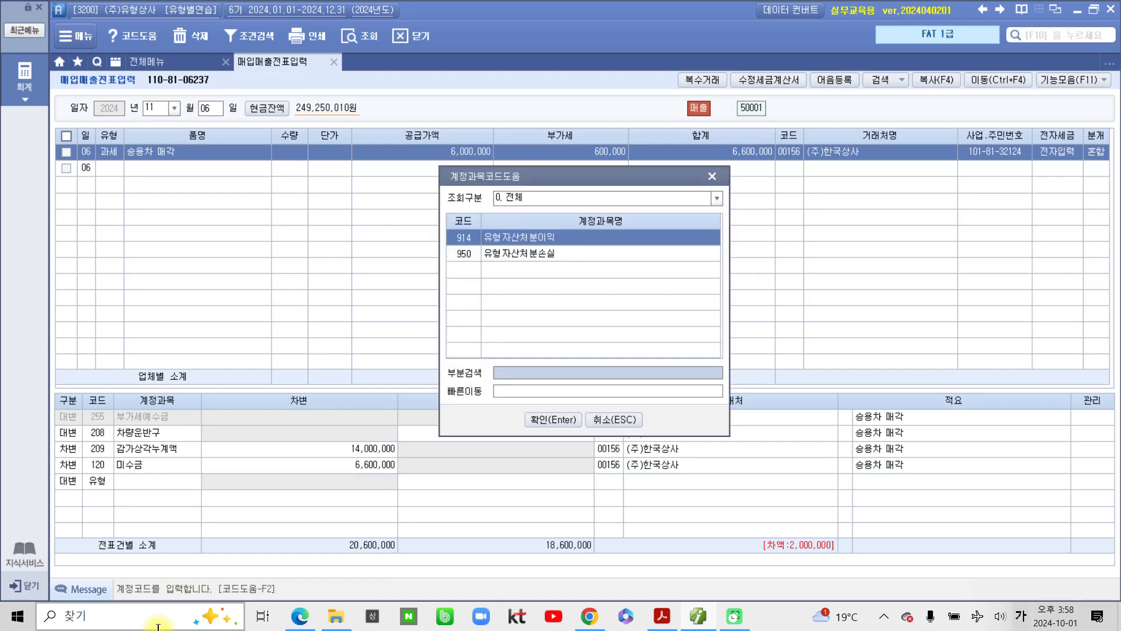
{"action": "key", "text": "Return"}
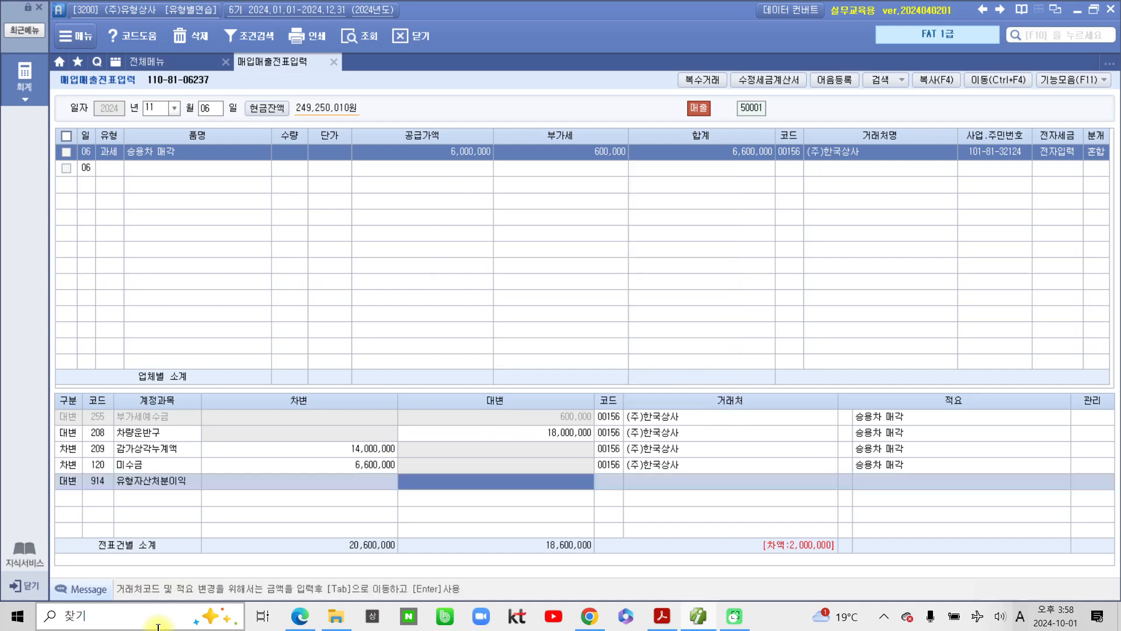
{"action": "type", "text": "2000000"}
{"action": "key", "text": "Return"}
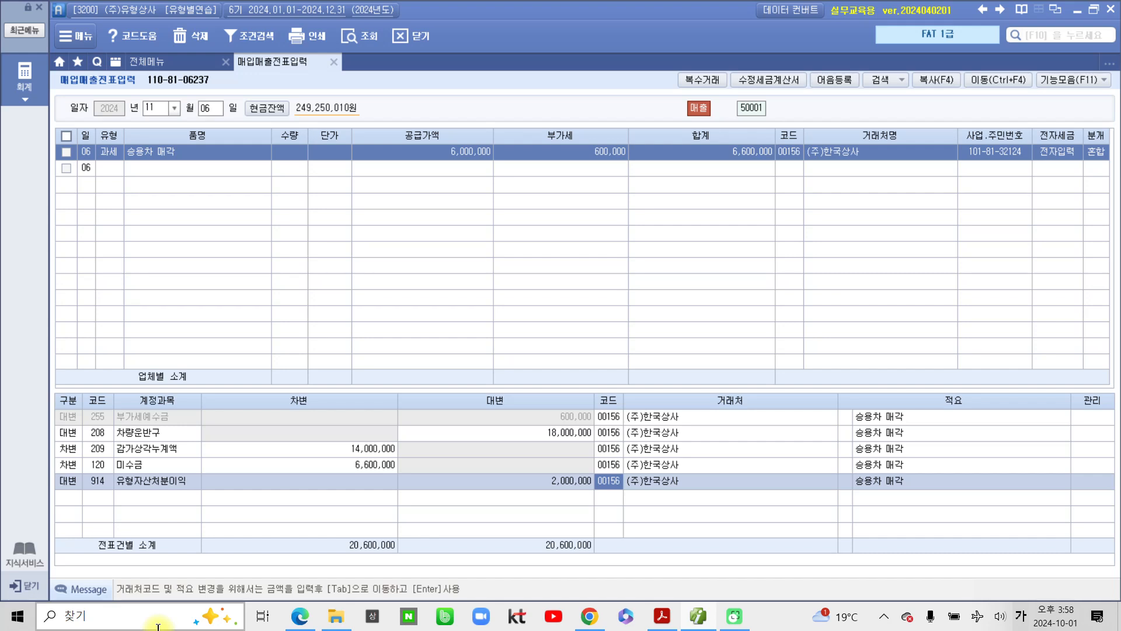
{"action": "mouse_move", "coordinate": [80, 349]}
{"action": "left_mouse_down"}
{"action": "mouse_move", "coordinate": [251, 539]}
{"action": "mouse_move", "coordinate": [853, 514]}
{"action": "mouse_move", "coordinate": [708, 343]}
{"action": "mouse_move", "coordinate": [38, 385]}
{"action": "left_mouse_up"}
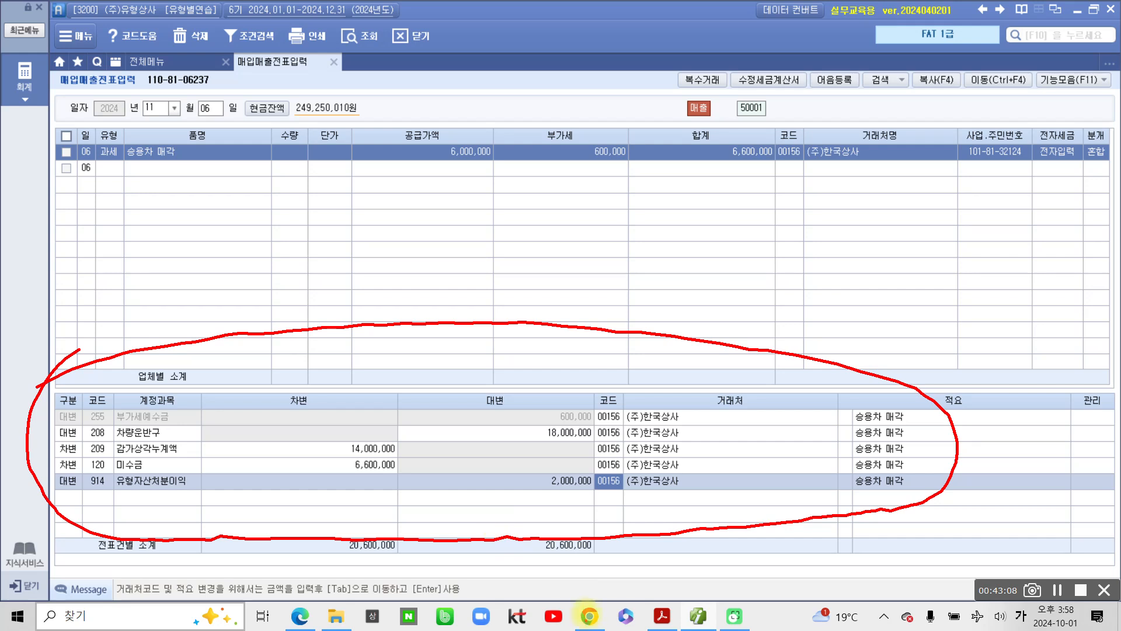
{"action": "key", "text": "Escape"}
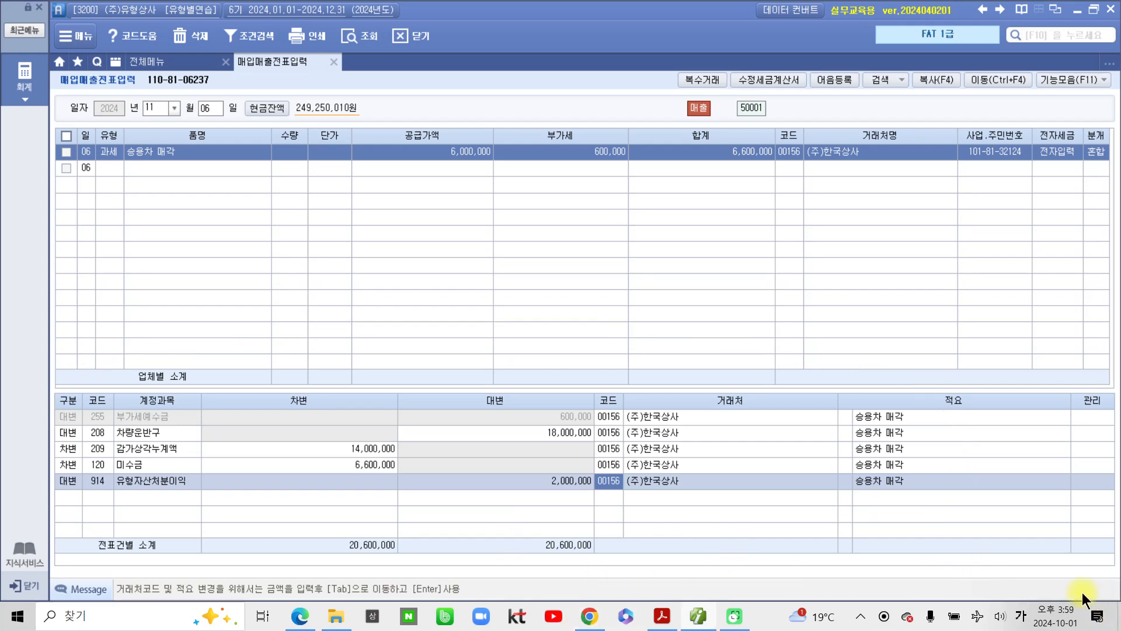